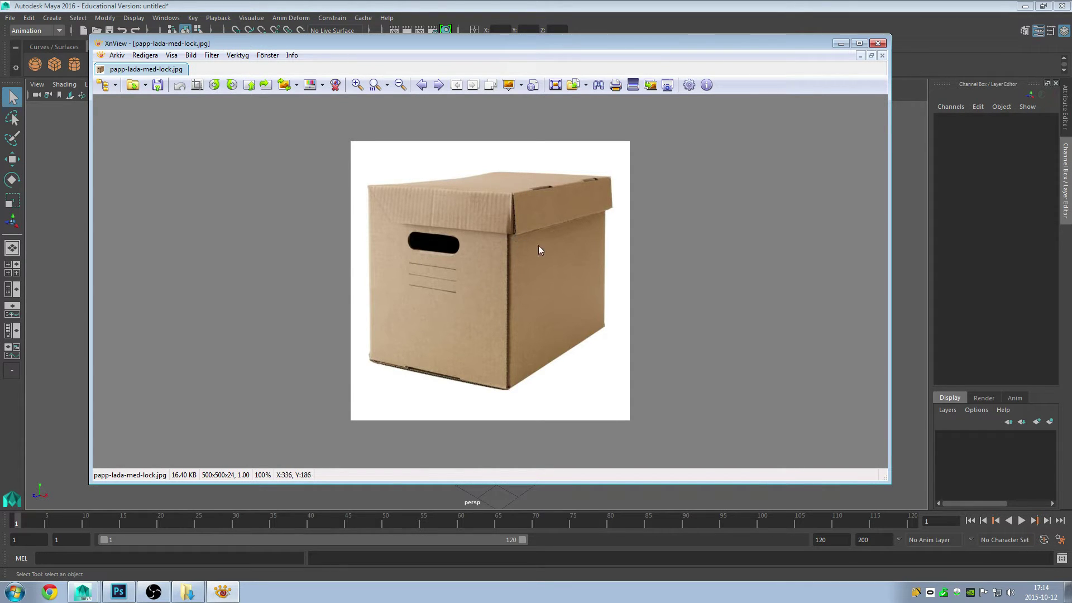
# - Create and accept a new Maya project named LowPoly_modeling in the Project Window
pyautogui.click(446, 7)
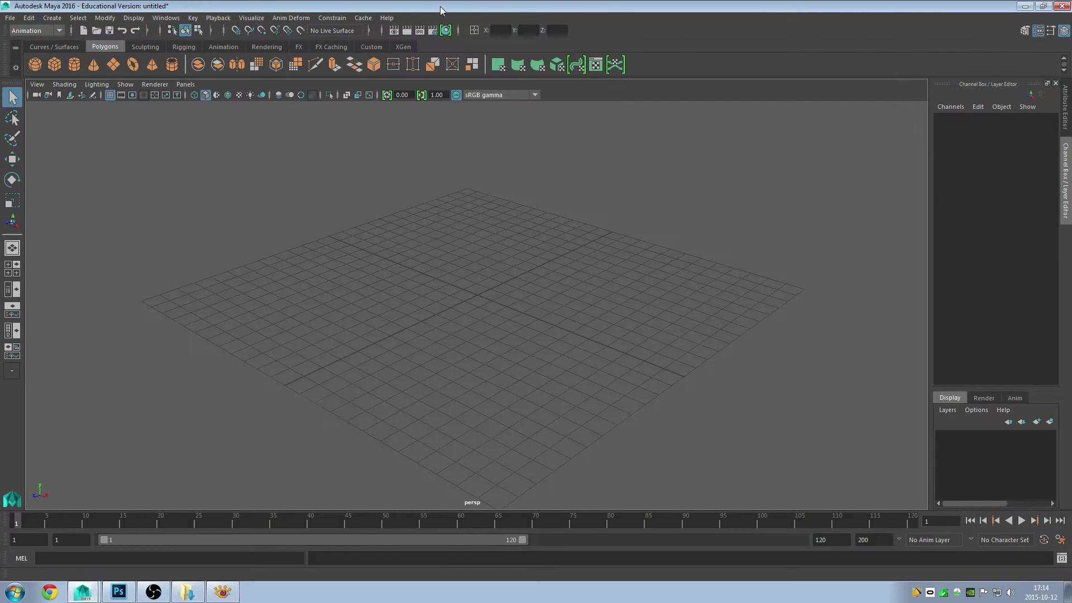
pyautogui.click(10, 18)
pyautogui.click(63, 349)
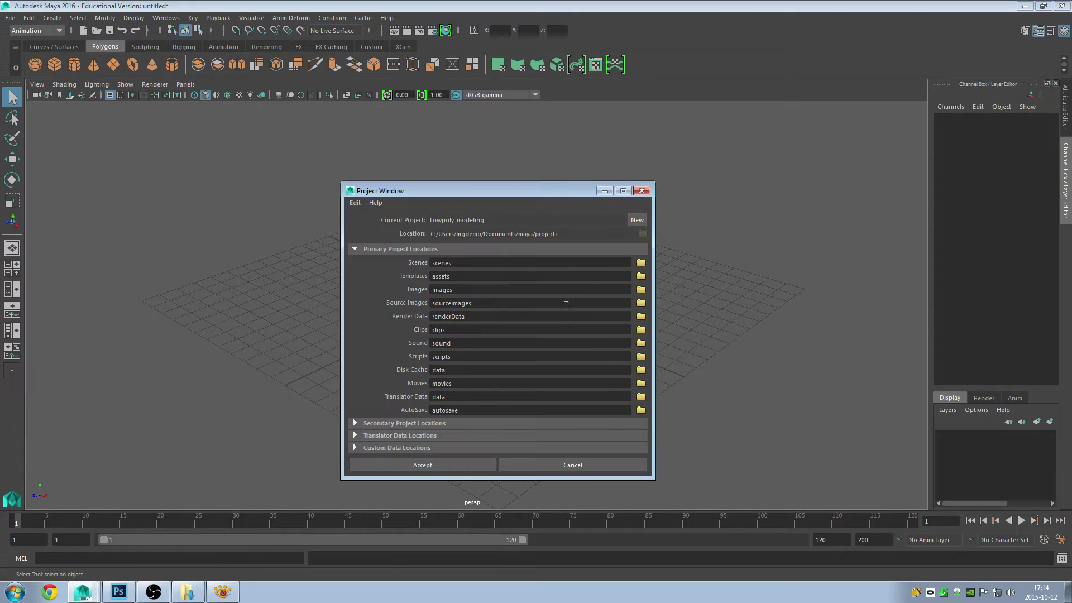
pyautogui.click(641, 221)
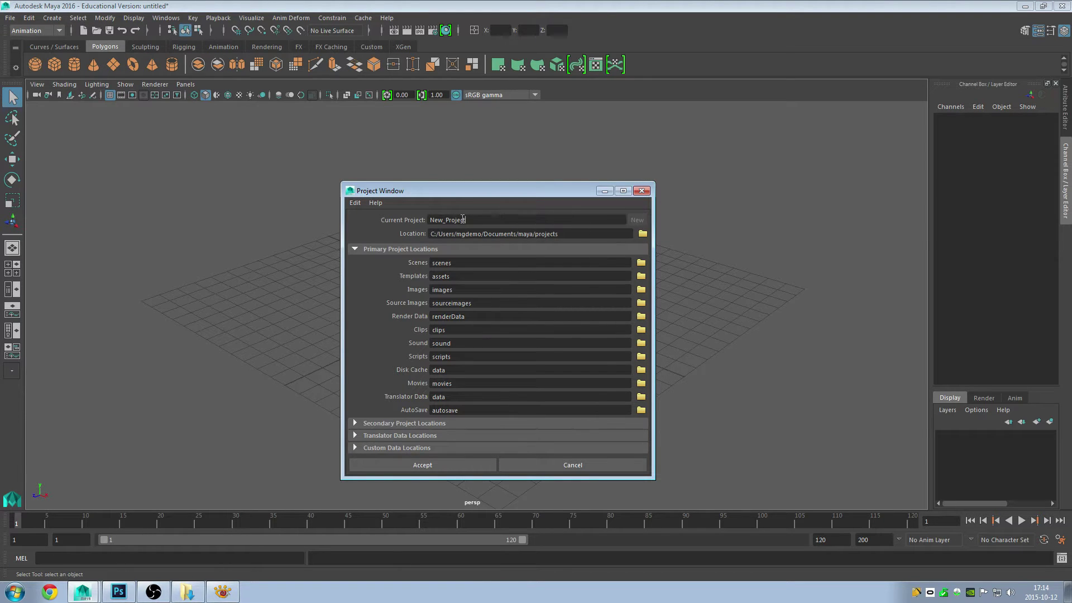
pyautogui.moveTo(463, 219); pyautogui.dragTo(424, 222)
pyautogui.write('LowPoly_')
pyautogui.write('model')
pyautogui.write('ing')
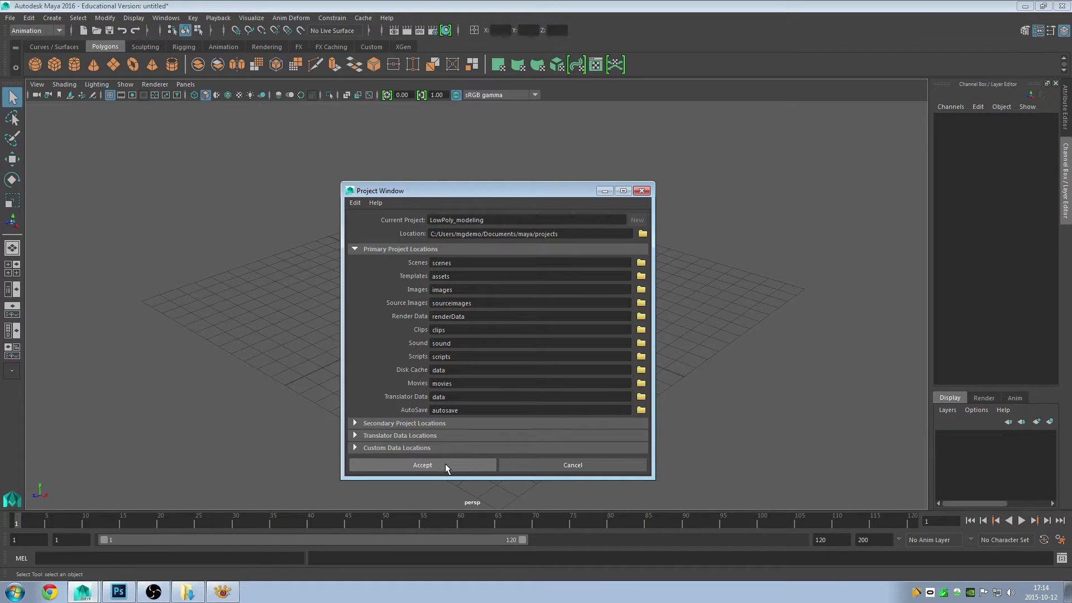
pyautogui.click(446, 465)
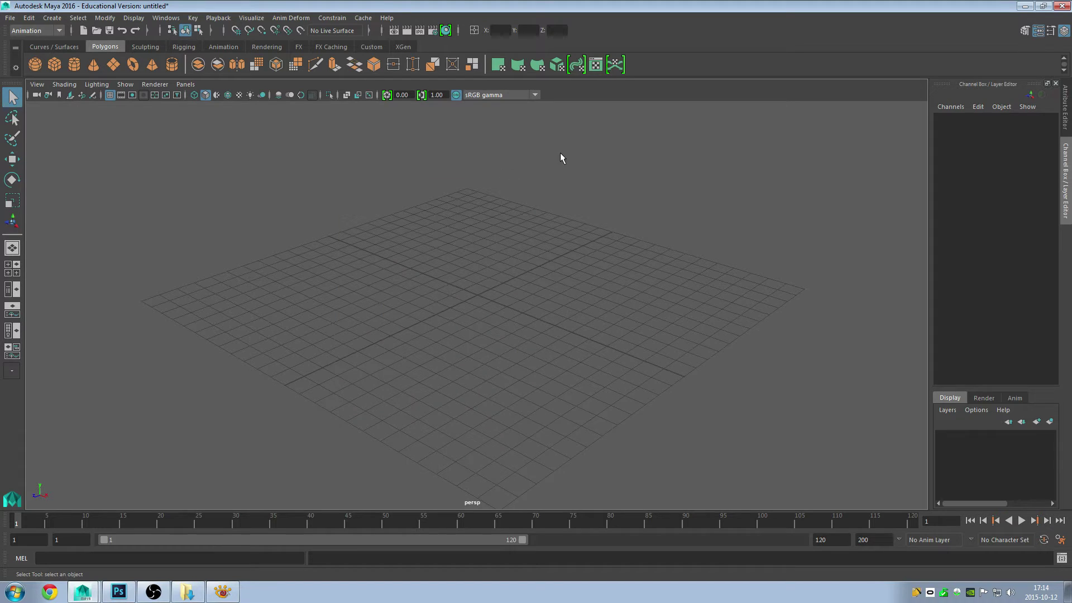
# - Open the LowPoly_modeling project's sourceimages folder through Documents > maya > projects
pyautogui.click(1024, 7)
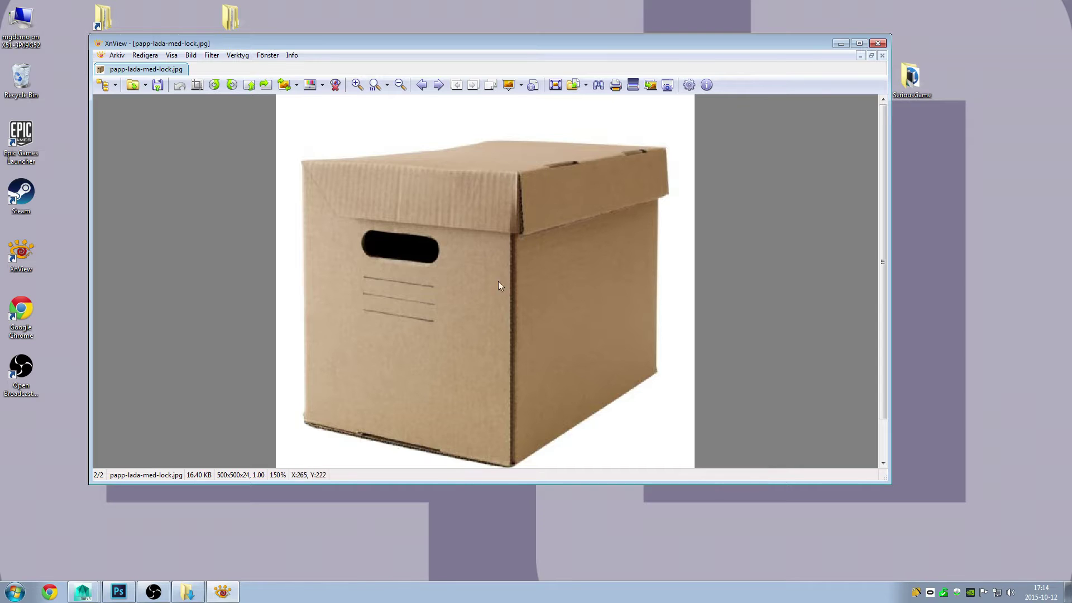
pyautogui.click(844, 44)
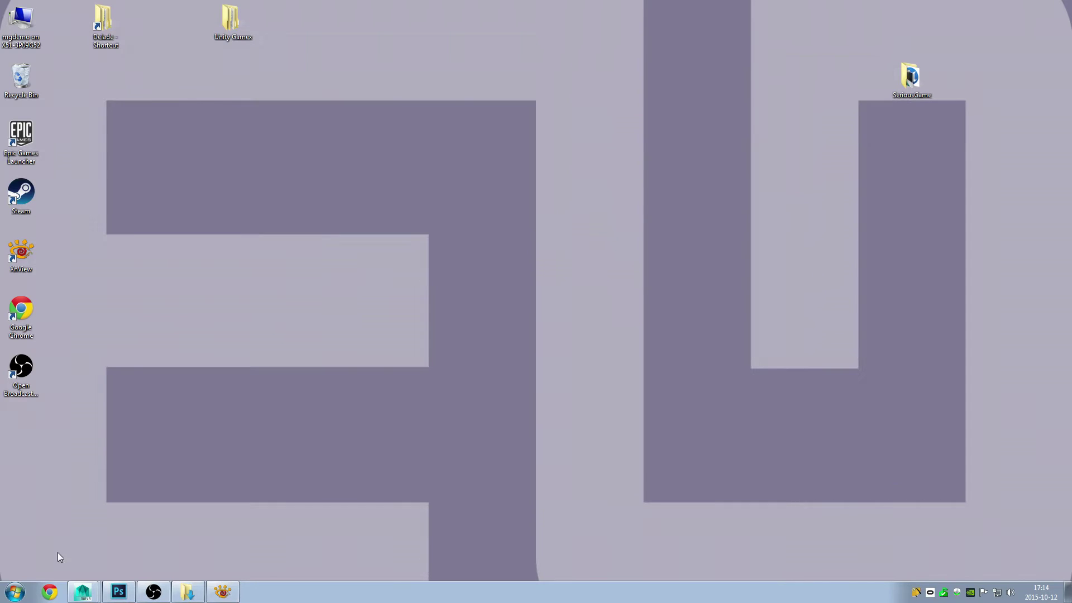
pyautogui.click(15, 591)
pyautogui.click(170, 263)
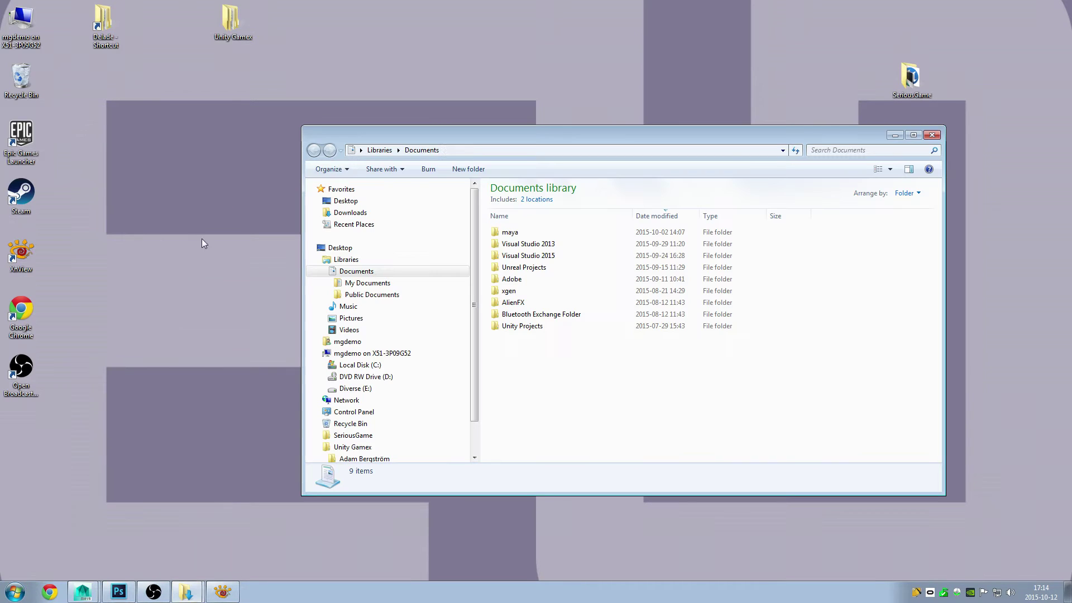
pyautogui.doubleClick(510, 232)
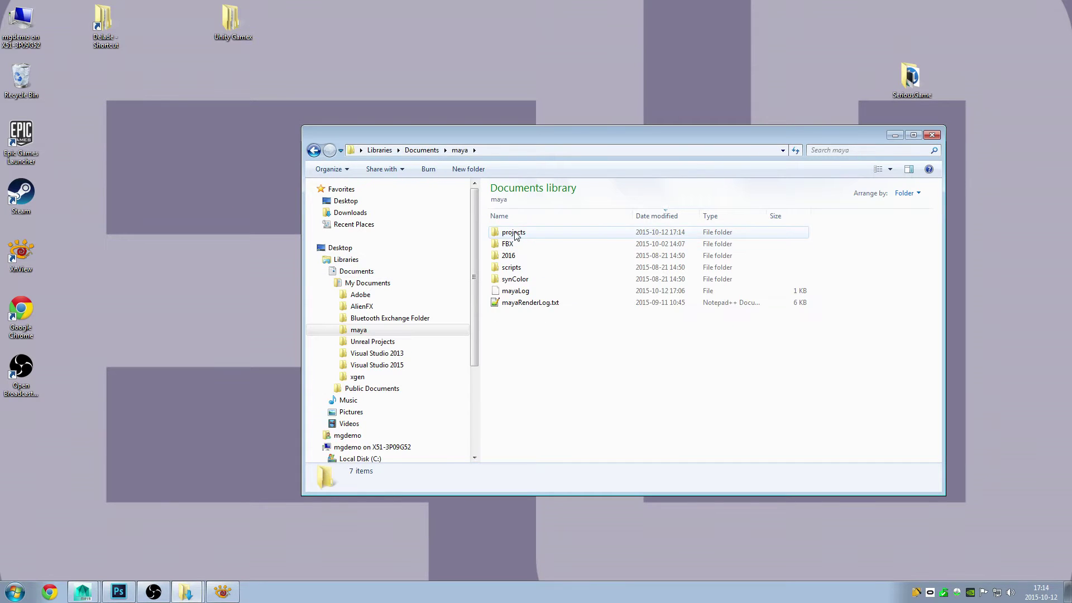
pyautogui.doubleClick(511, 232)
pyautogui.doubleClick(535, 362)
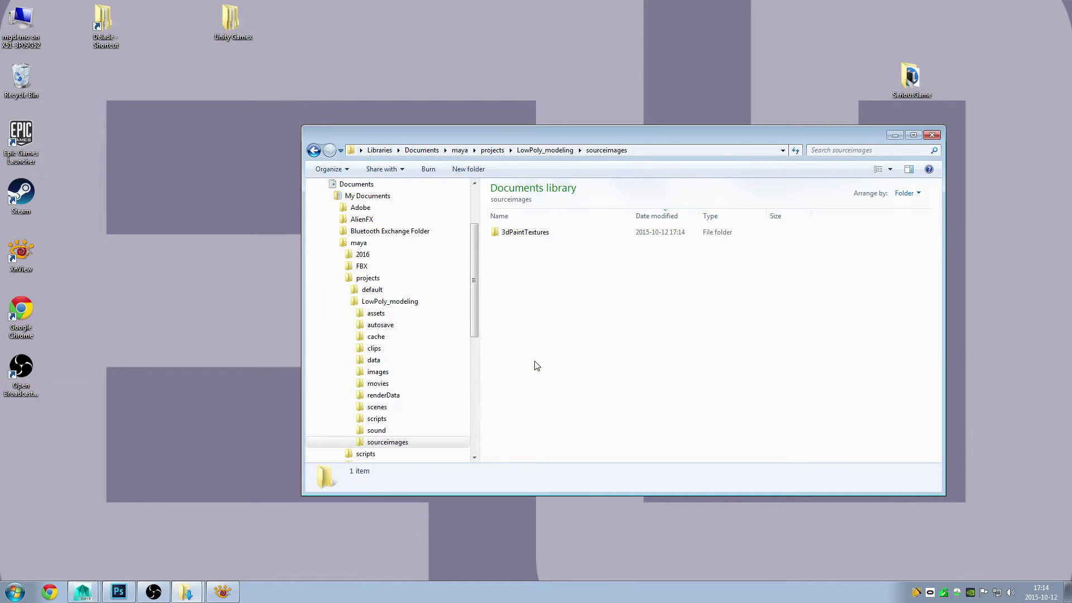
pyautogui.moveTo(619, 136); pyautogui.dragTo(349, 57)
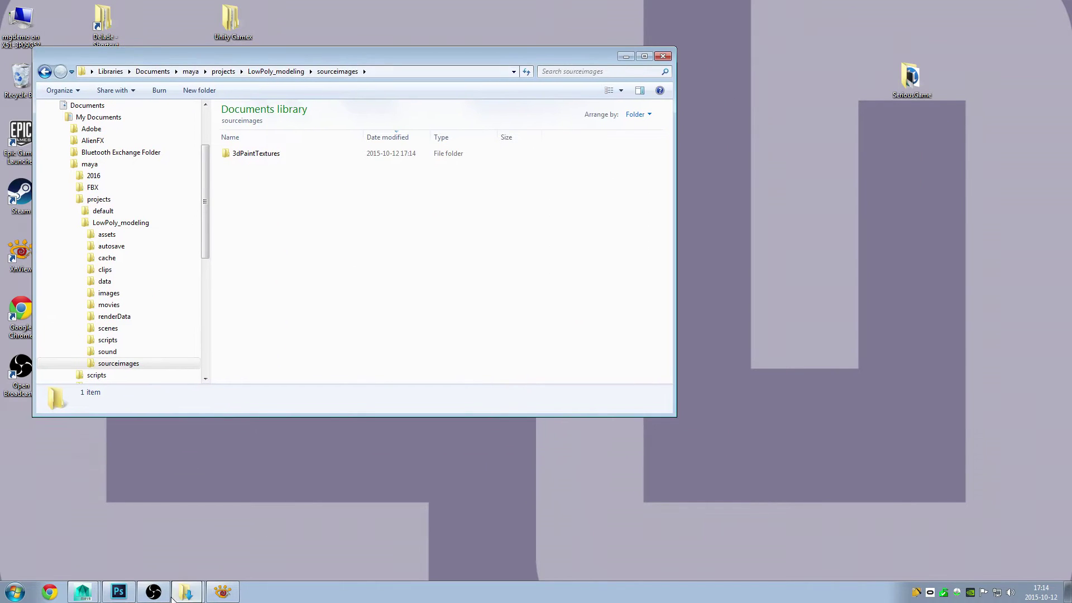
# - Move papp-lada-med-lock.jpg and CardboardPlain0016_2_M.jpg from Downloads into sourceimages, then close the windows
pyautogui.click(198, 546)
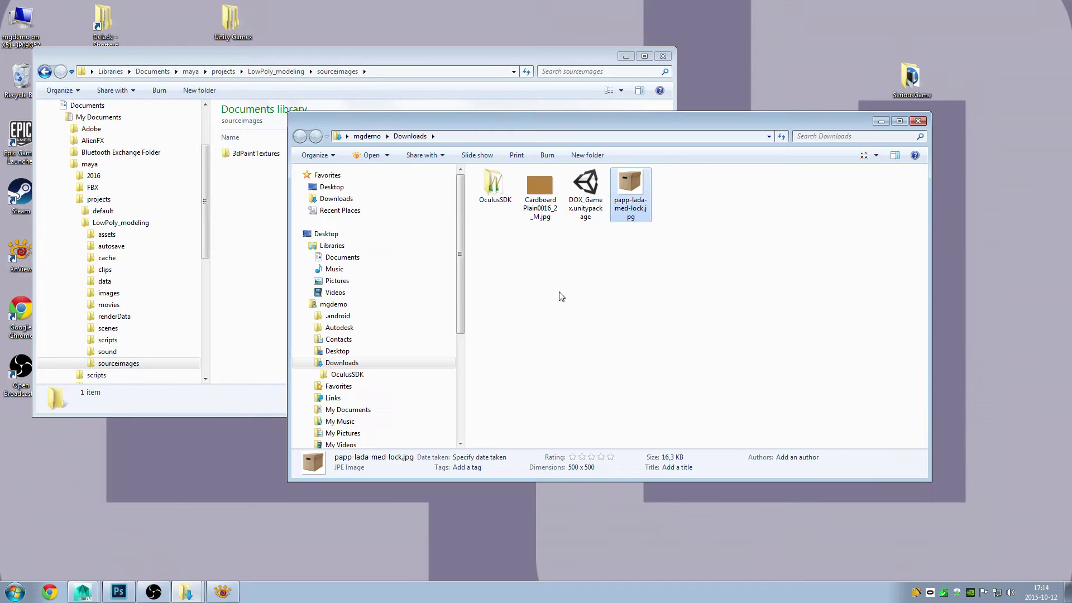
pyautogui.moveTo(533, 142); pyautogui.dragTo(631, 139)
pyautogui.moveTo(728, 180); pyautogui.dragTo(289, 281)
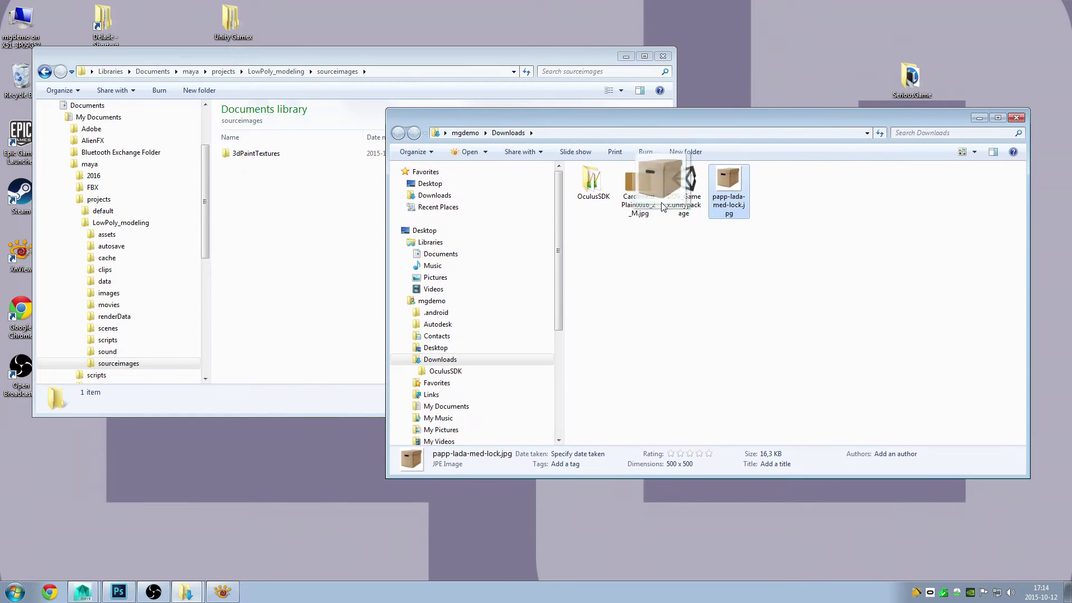
pyautogui.click(654, 232)
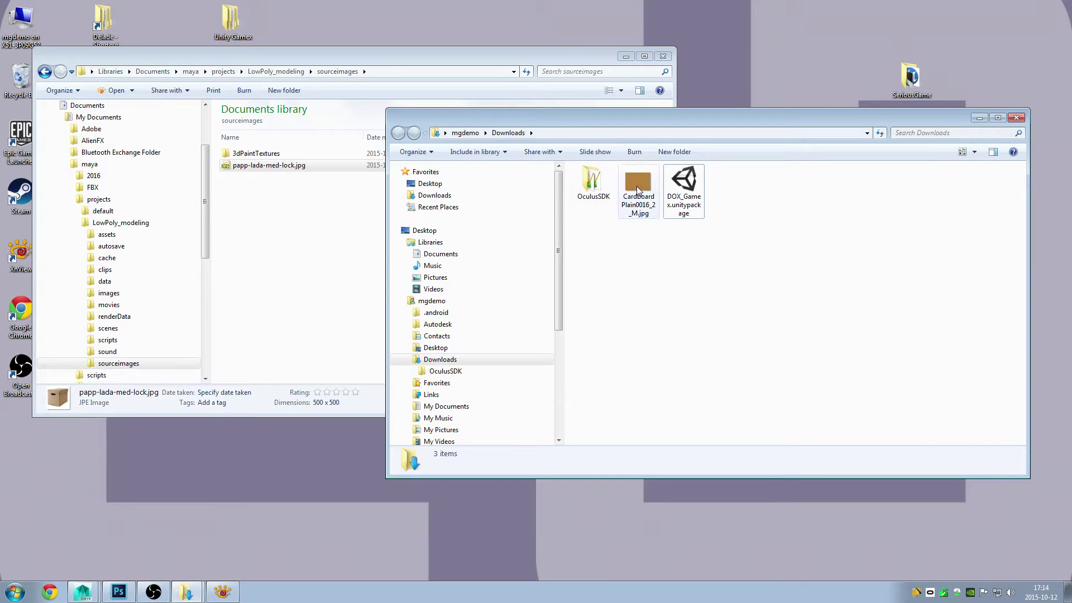
pyautogui.moveTo(638, 190); pyautogui.dragTo(280, 252)
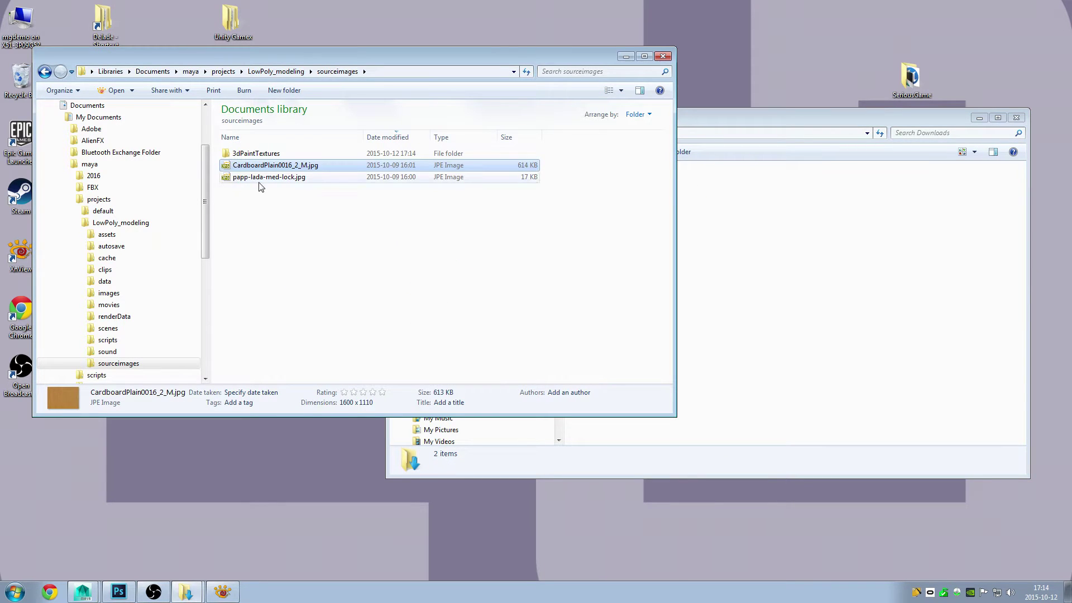
pyautogui.moveTo(855, 119); pyautogui.dragTo(862, 113)
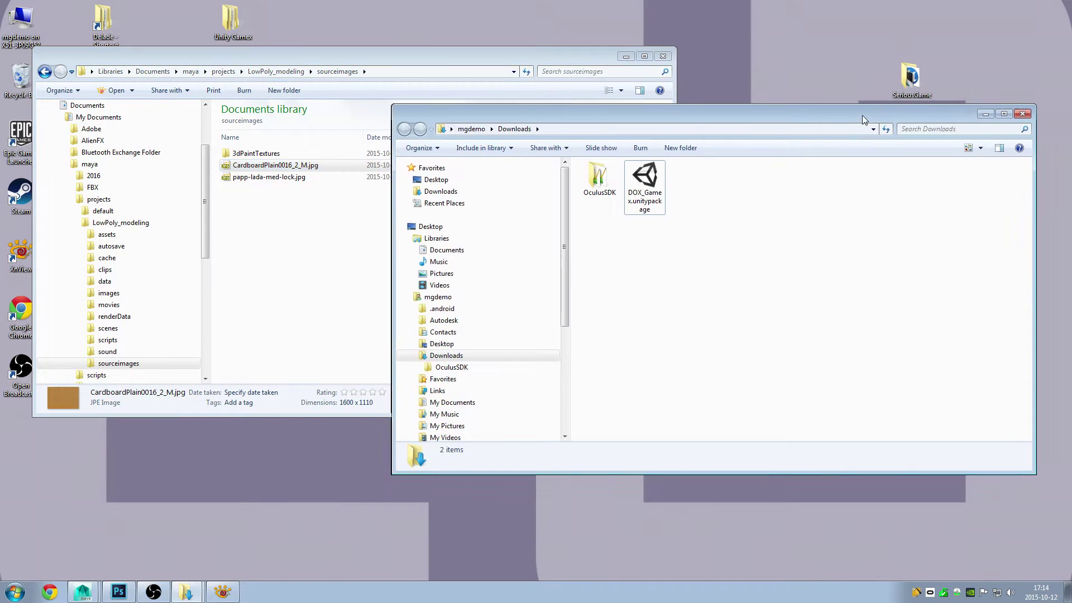
pyautogui.click(1025, 114)
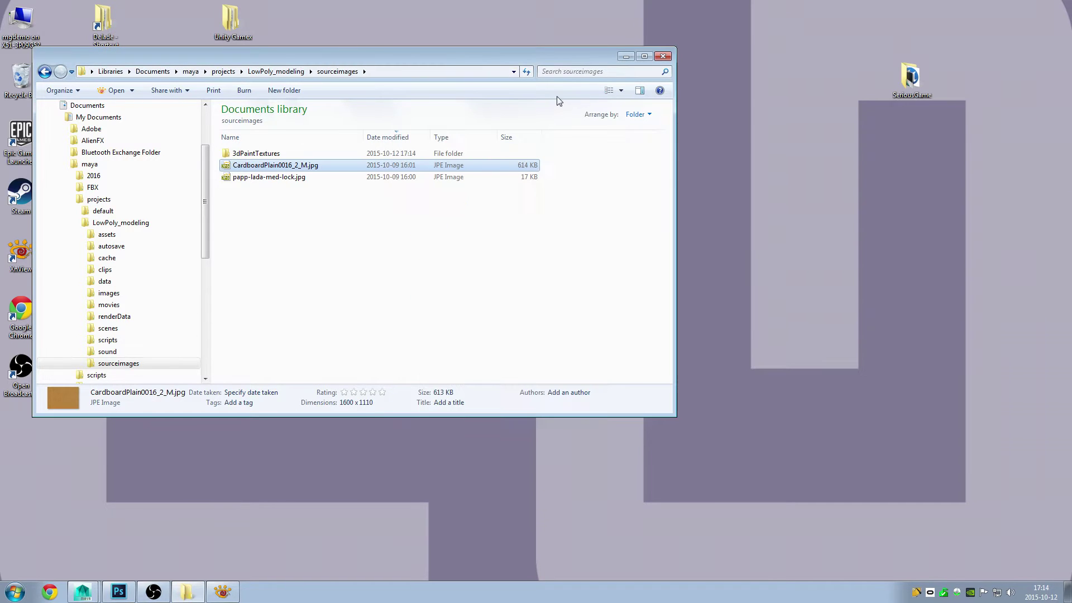
pyautogui.click(625, 58)
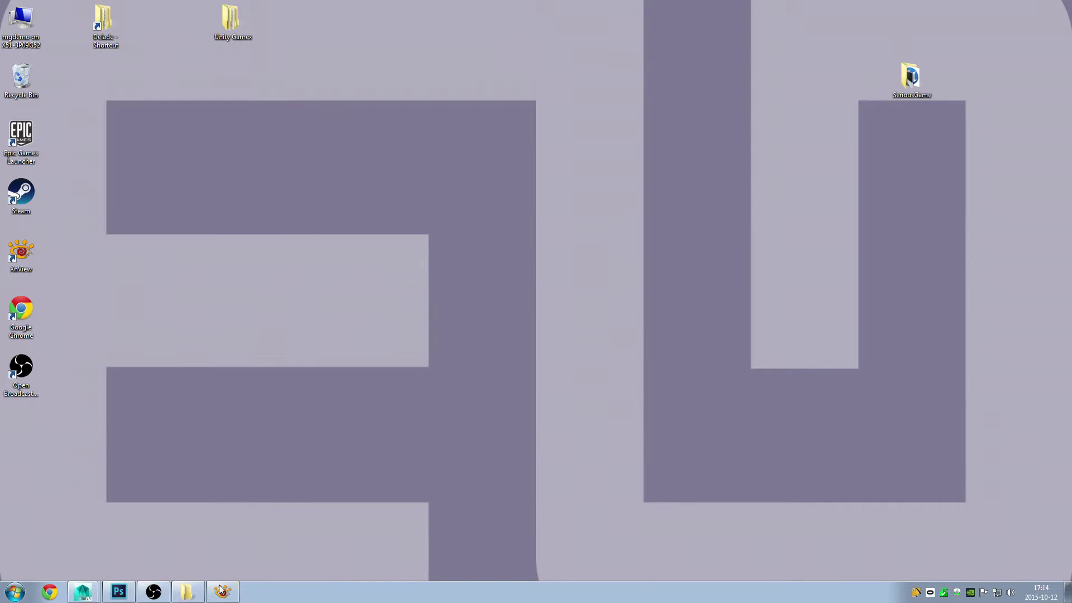
# - View the papp-lada-med-lock.jpg box photo in XnView, then bring Maya's main window forward
pyautogui.click(222, 592)
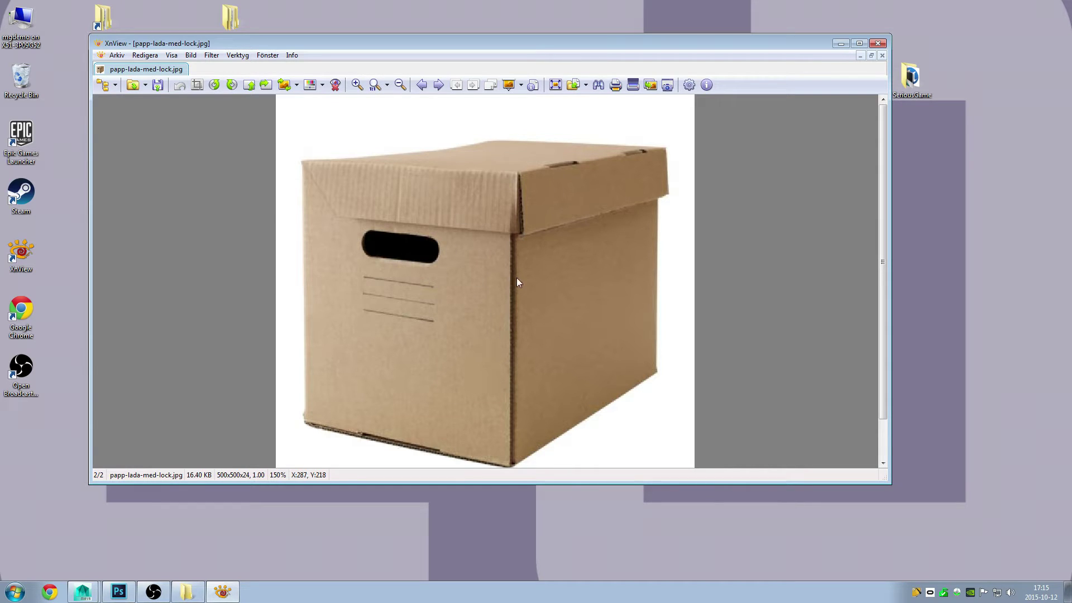
pyautogui.click(86, 592)
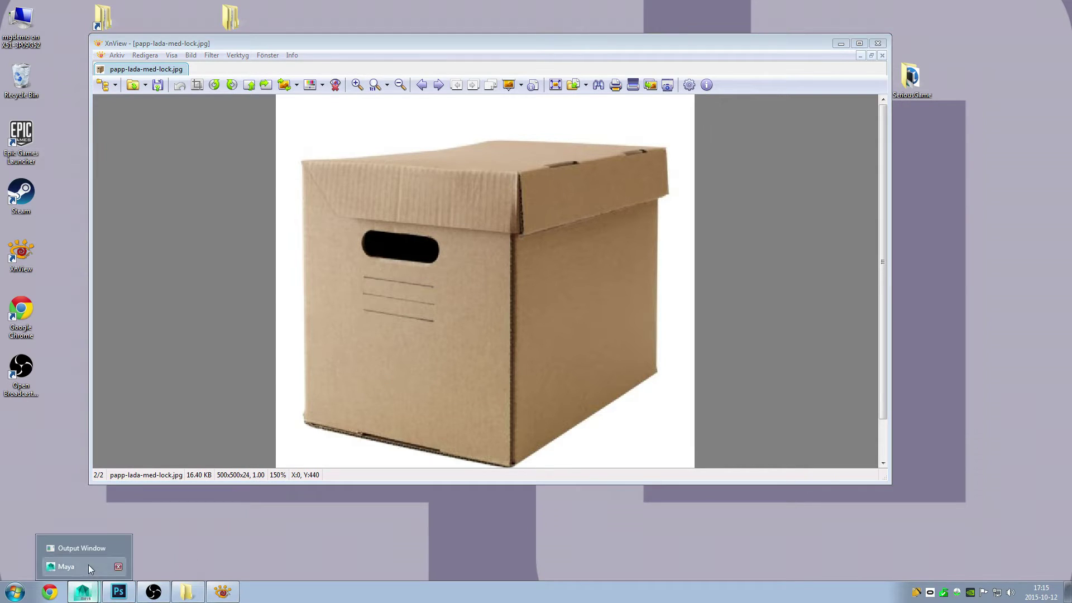
pyautogui.click(88, 565)
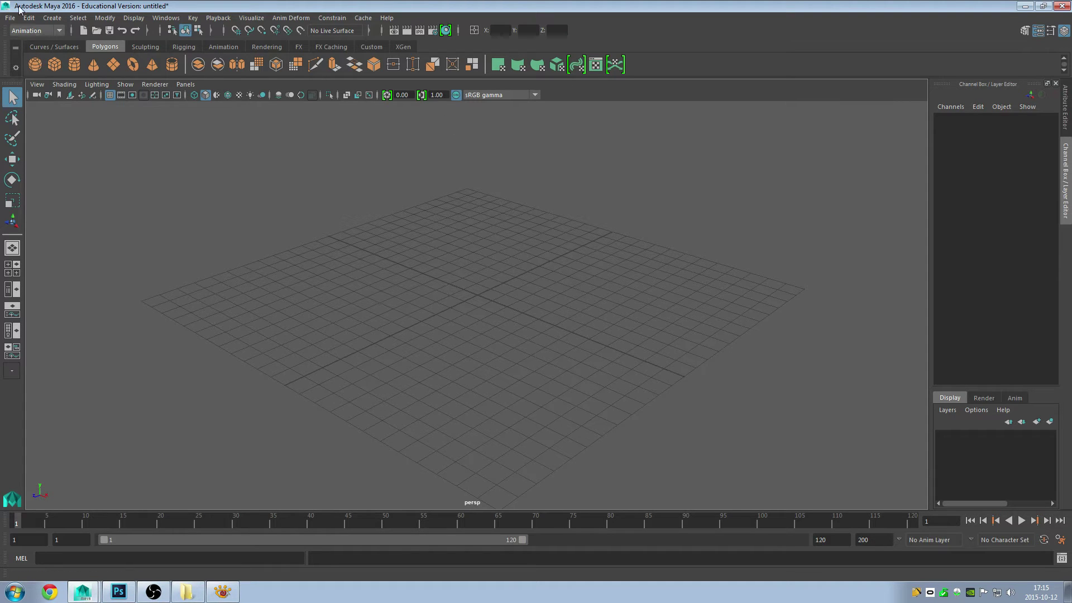
# - Create a polygon cube at the grid centre and frame it in the viewport
pyautogui.click(52, 18)
pyautogui.moveTo(75, 38)
pyautogui.click(211, 79)
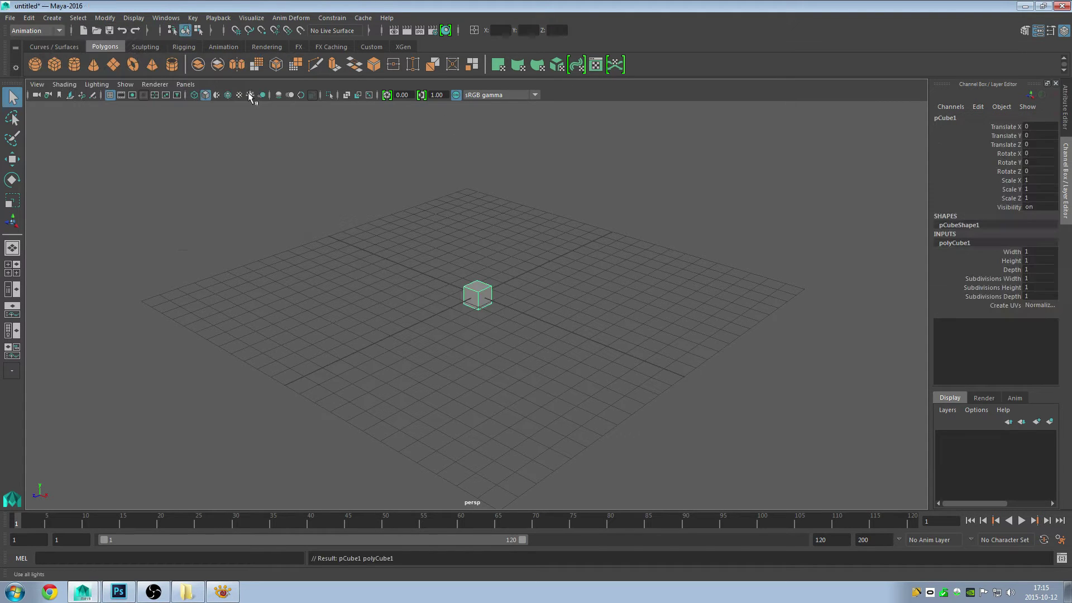
pyautogui.press('f')
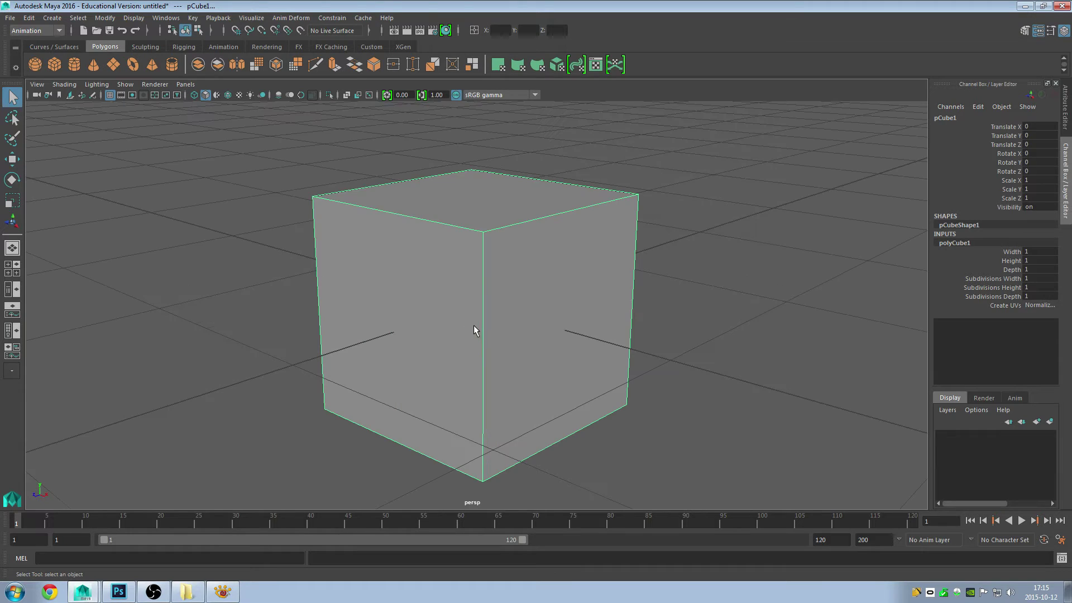
pyautogui.scroll(-5, 266, 327)
pyautogui.scroll(-2, 416, 342)
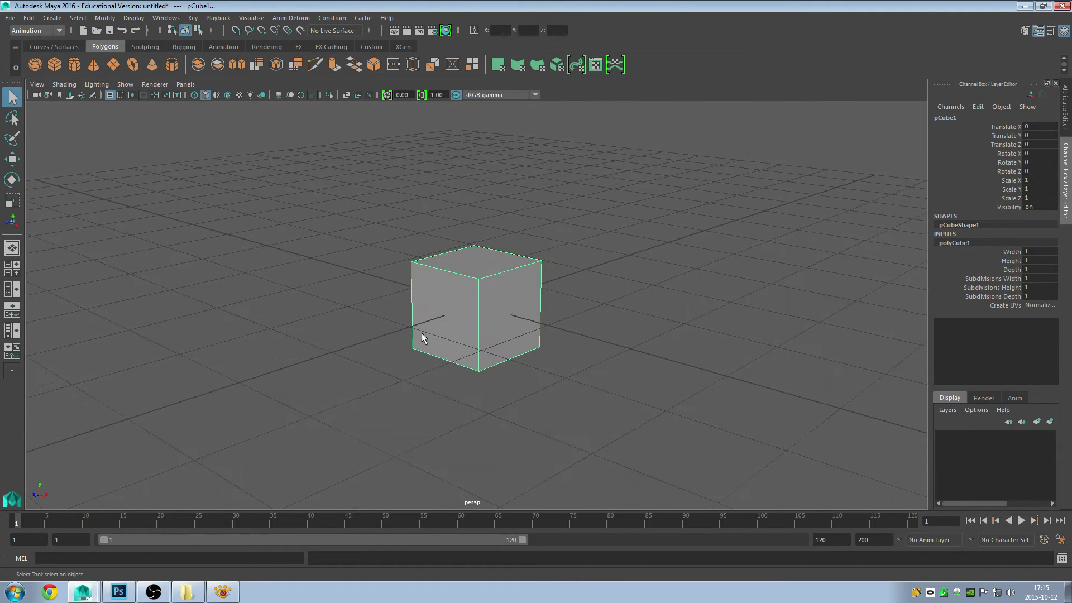
# - Scale the cube into a long box, X 0.905 and Z 2.193, matching the reference photo
pyautogui.press('r')
pyautogui.moveTo(439, 317)
pyautogui.mouseDown()
pyautogui.moveTo(383, 335)
pyautogui.moveTo(527, 311)
pyautogui.moveTo(540, 320)
pyautogui.mouseUp()
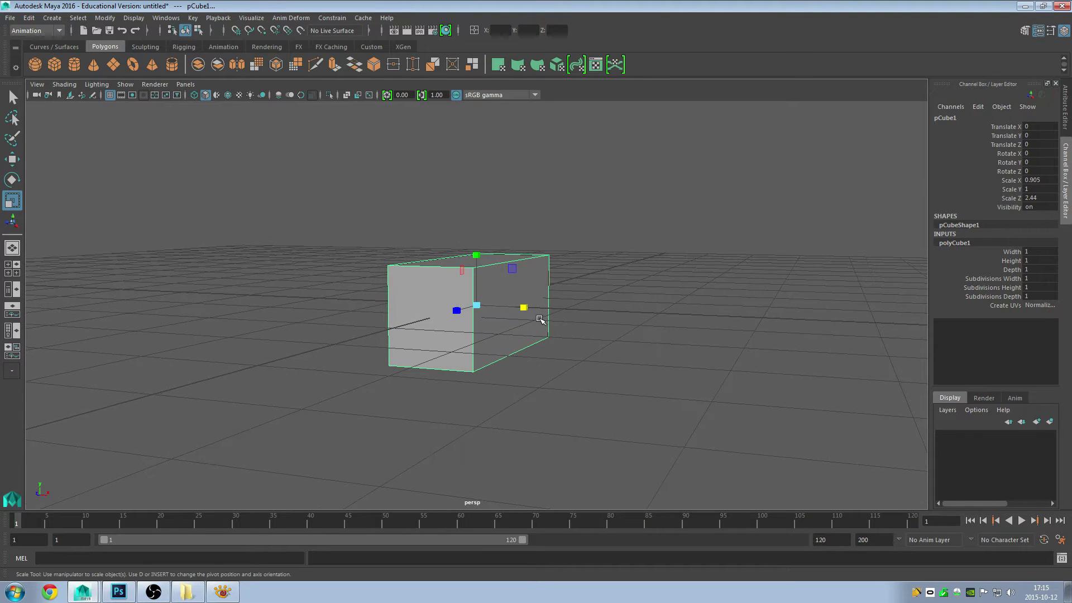
pyautogui.hotkey('alt', 'Tab')
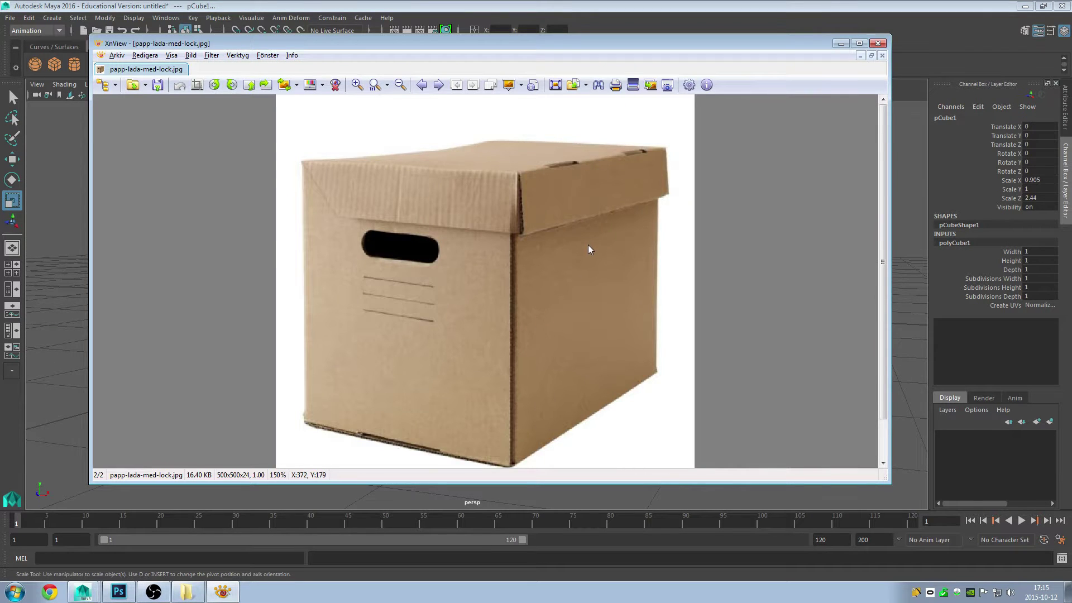
pyautogui.hotkey('alt', 'Tab')
pyautogui.moveTo(506, 328)
pyautogui.keyDown('alt'); pyautogui.mouseDown()
pyautogui.moveTo(414, 347)
pyautogui.moveTo(375, 330)
pyautogui.mouseUp(); pyautogui.keyUp('alt')
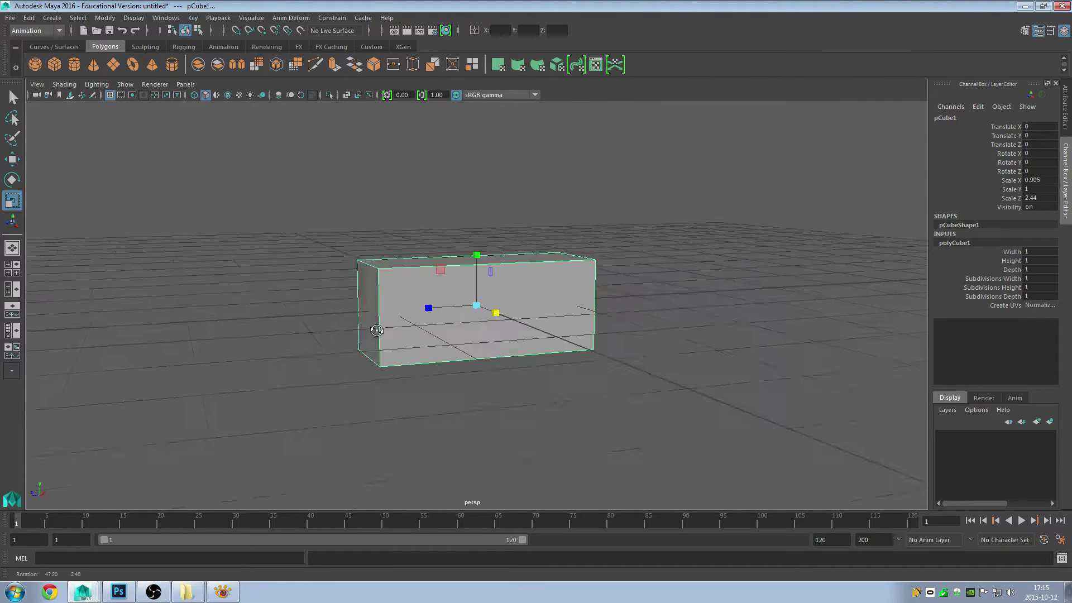
pyautogui.moveTo(431, 308)
pyautogui.mouseDown()
pyautogui.moveTo(416, 311)
pyautogui.moveTo(562, 335)
pyautogui.moveTo(531, 318)
pyautogui.mouseUp()
pyautogui.hotkey('alt', 'Tab')
pyautogui.hotkey('alt', 'Tab')
pyautogui.scroll(3, 549, 334)
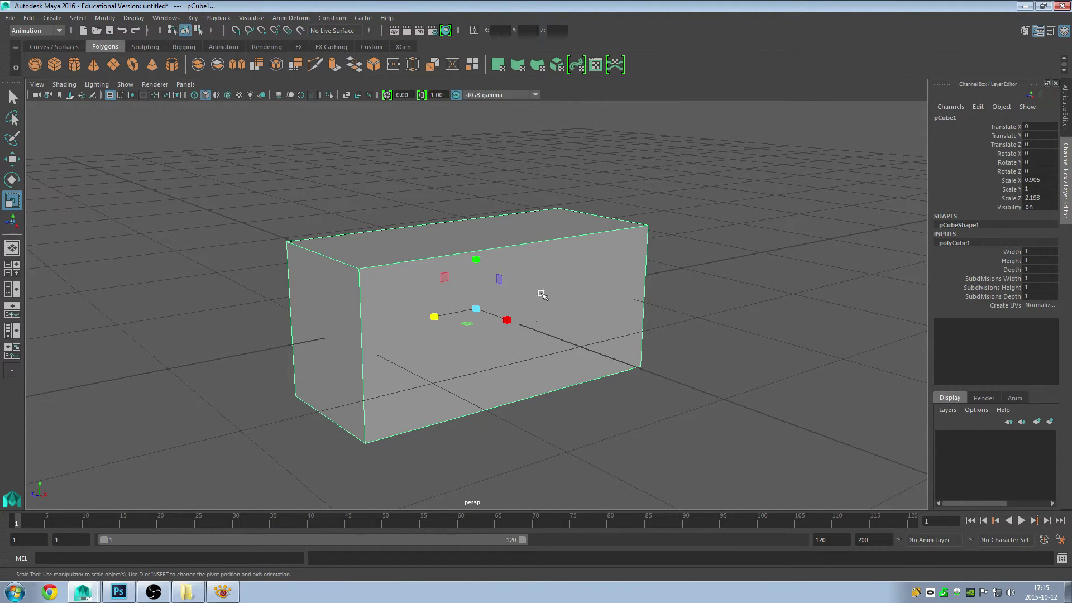
pyautogui.click(44, 31)
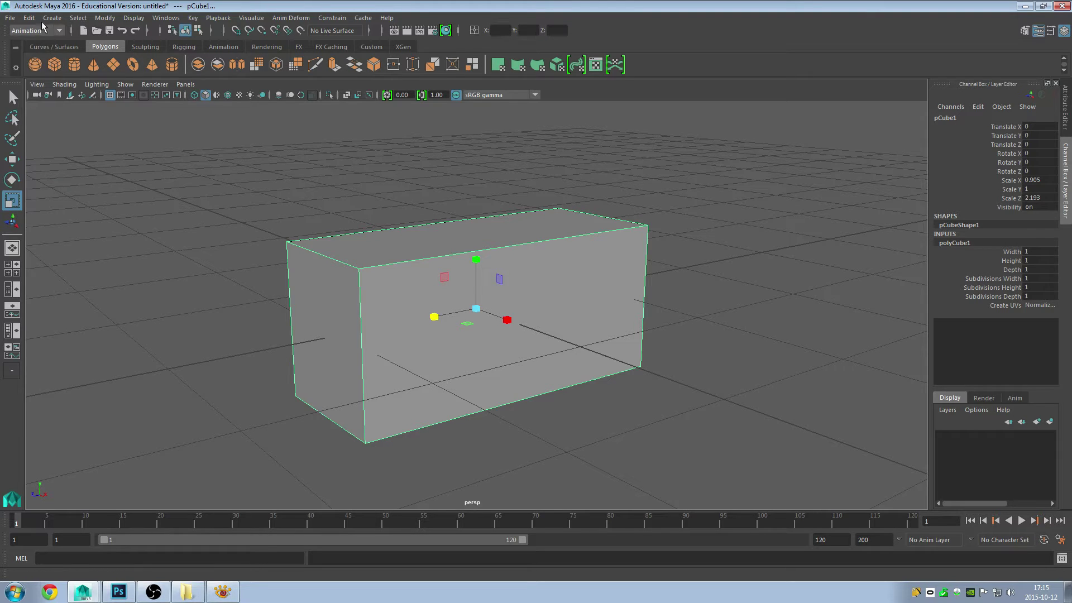
# - Save the scene as LowPoly_v01.mb in the project's scenes folder
pyautogui.click(10, 18)
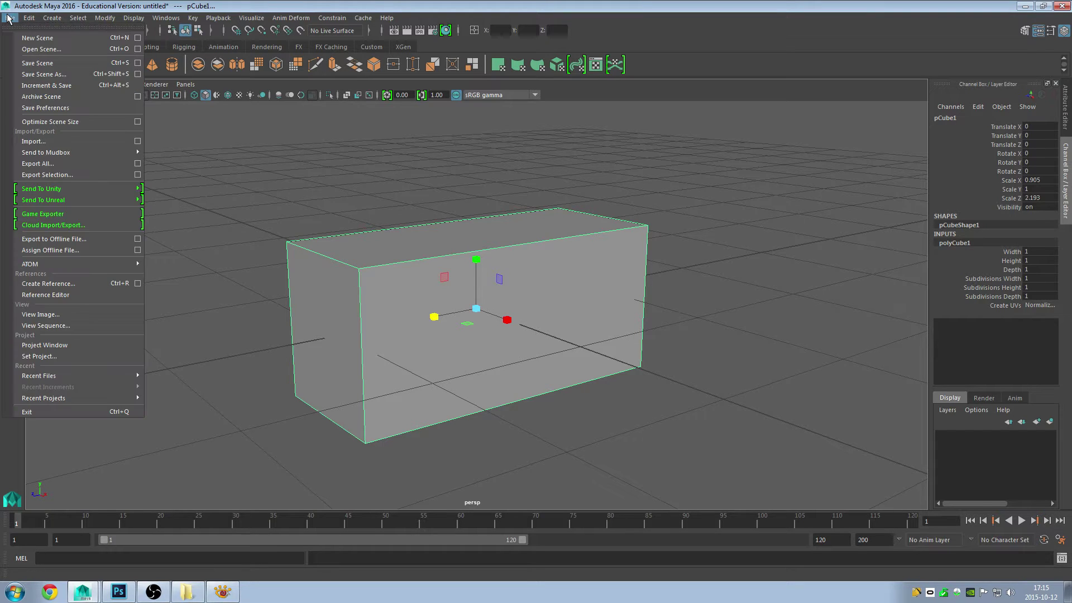
pyautogui.click(46, 76)
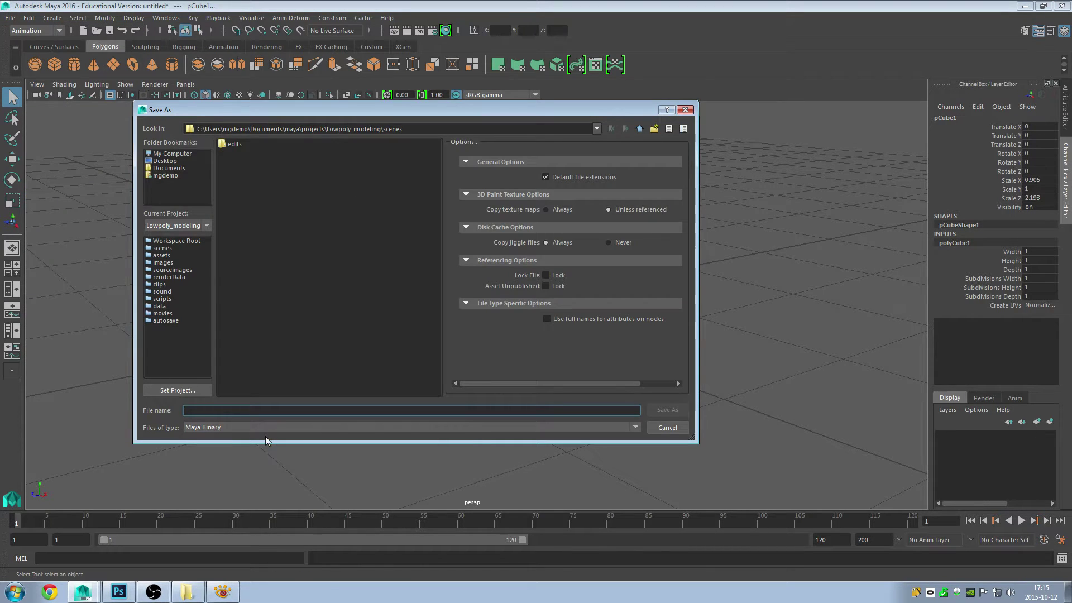
pyautogui.write('LowPol')
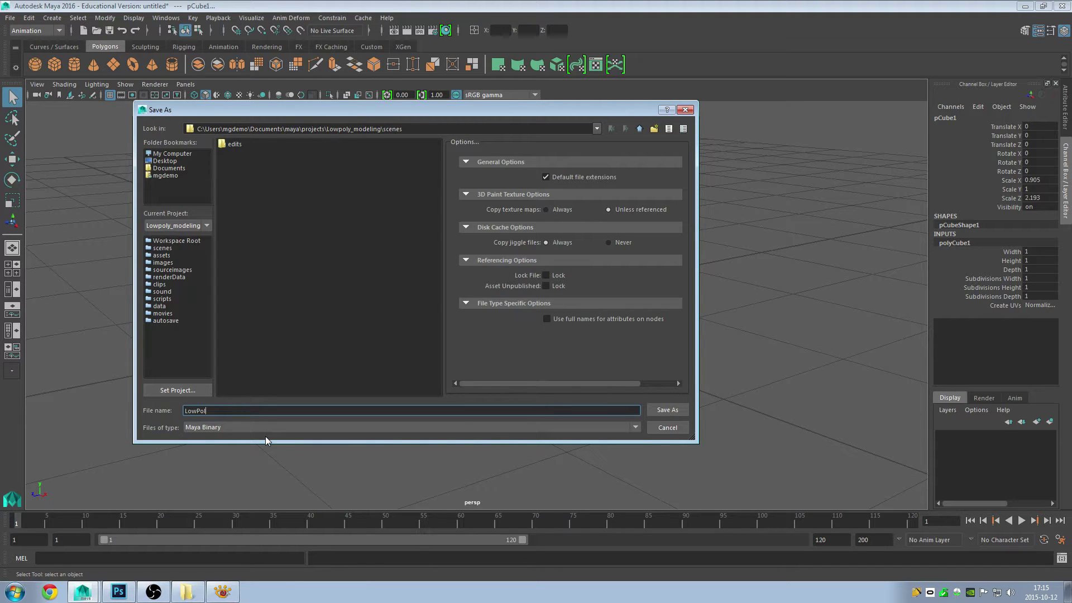
pyautogui.write('y')
pyautogui.write('01')
pyautogui.press('Return')
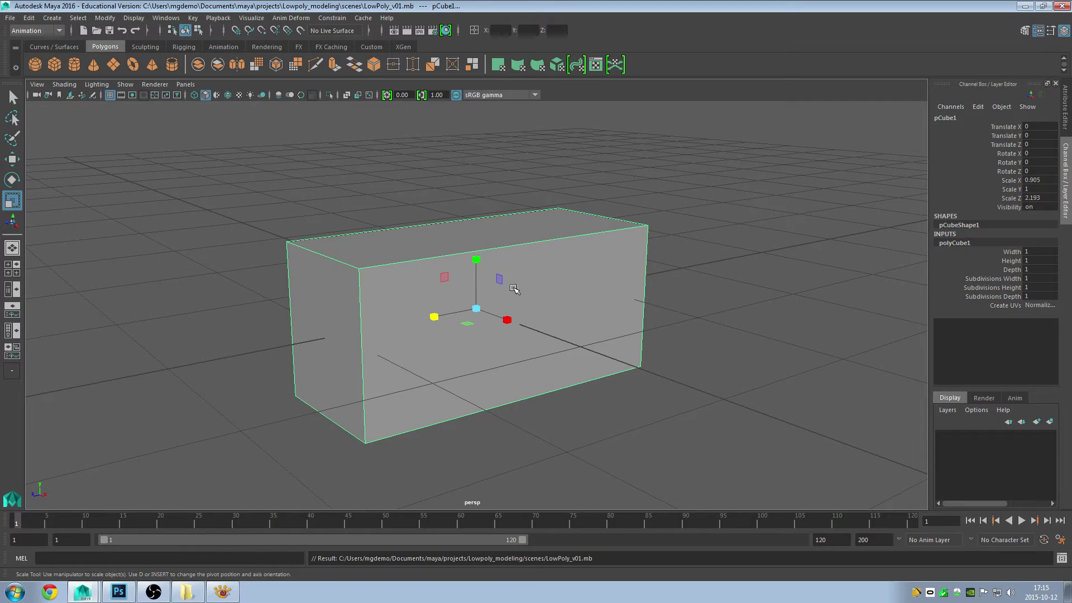
# - Switch Maya's menu set from Animation to Modeling
pyautogui.click(45, 31)
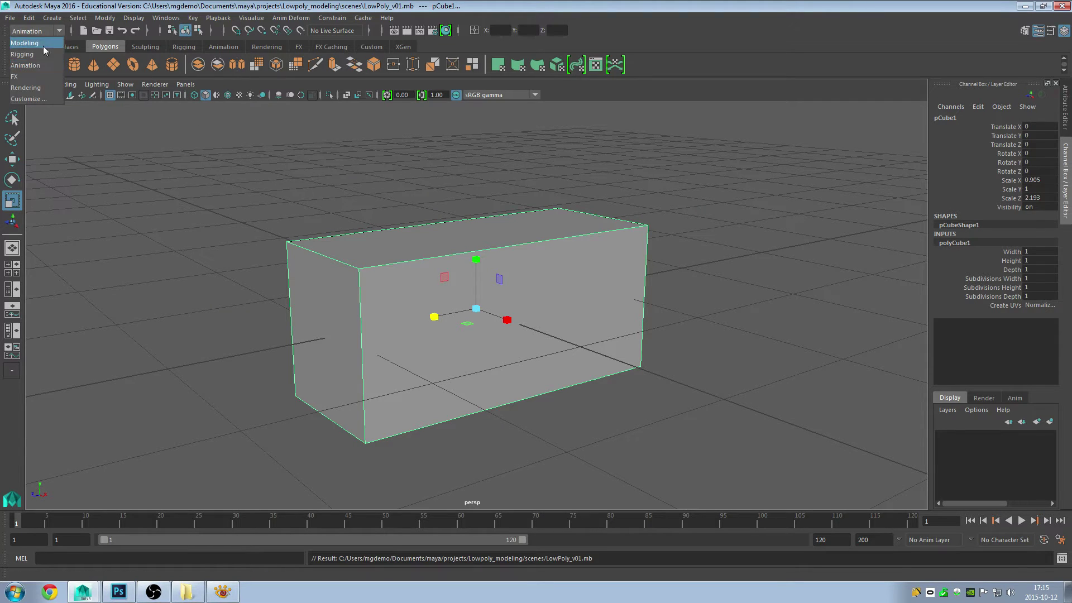
pyautogui.click(47, 44)
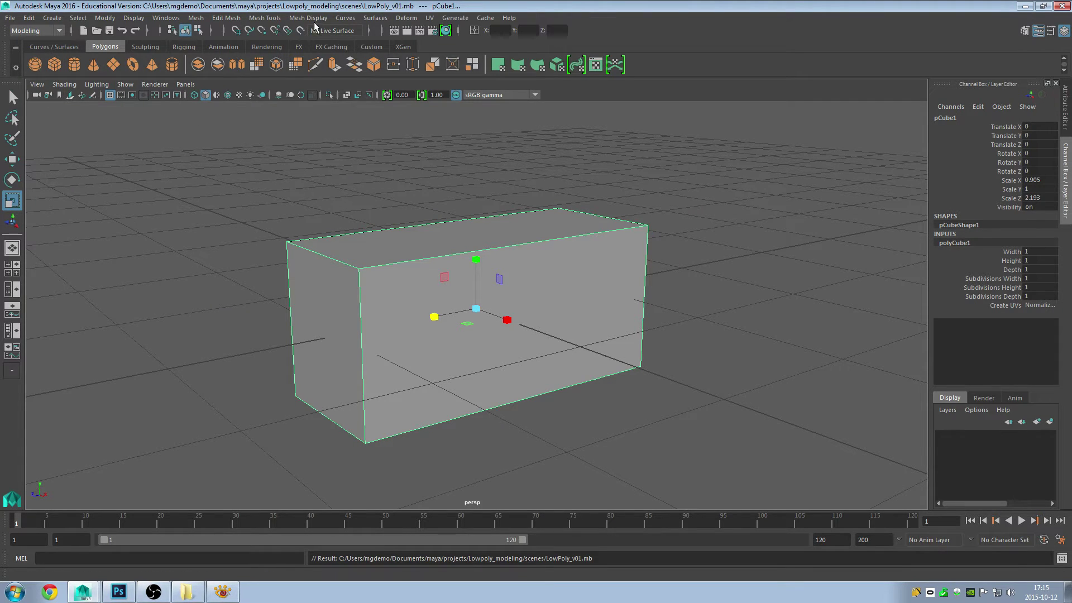
pyautogui.click(261, 22)
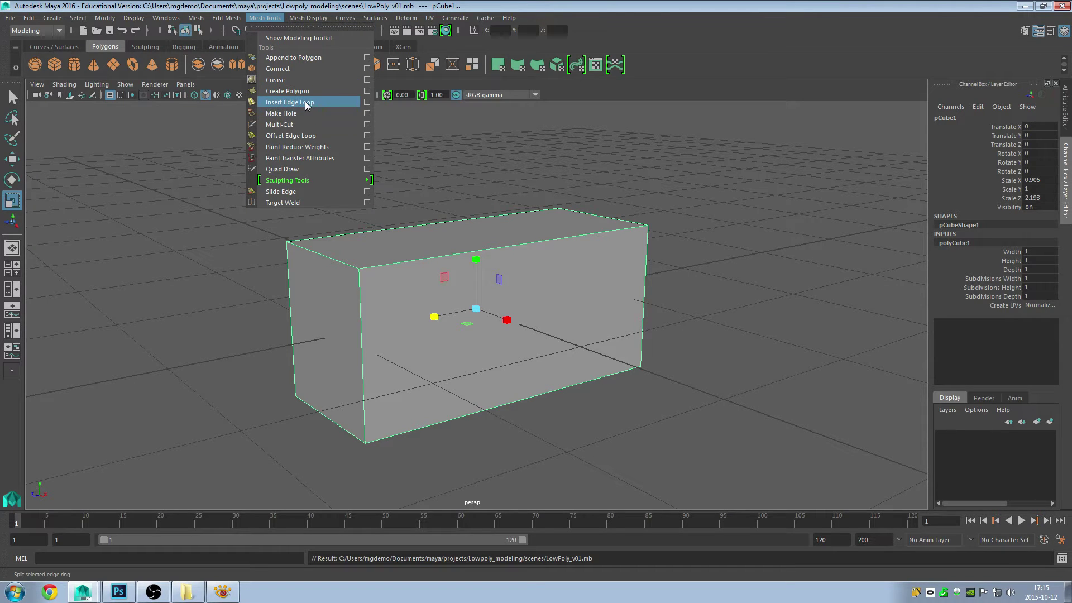
# - Insert an edge loop around pCube1 near its top and move it slightly down on Y
pyautogui.click(307, 103)
pyautogui.keyDown('alt'); pyautogui.moveTo(362, 328); pyautogui.dragTo(373, 276); pyautogui.keyUp('alt')
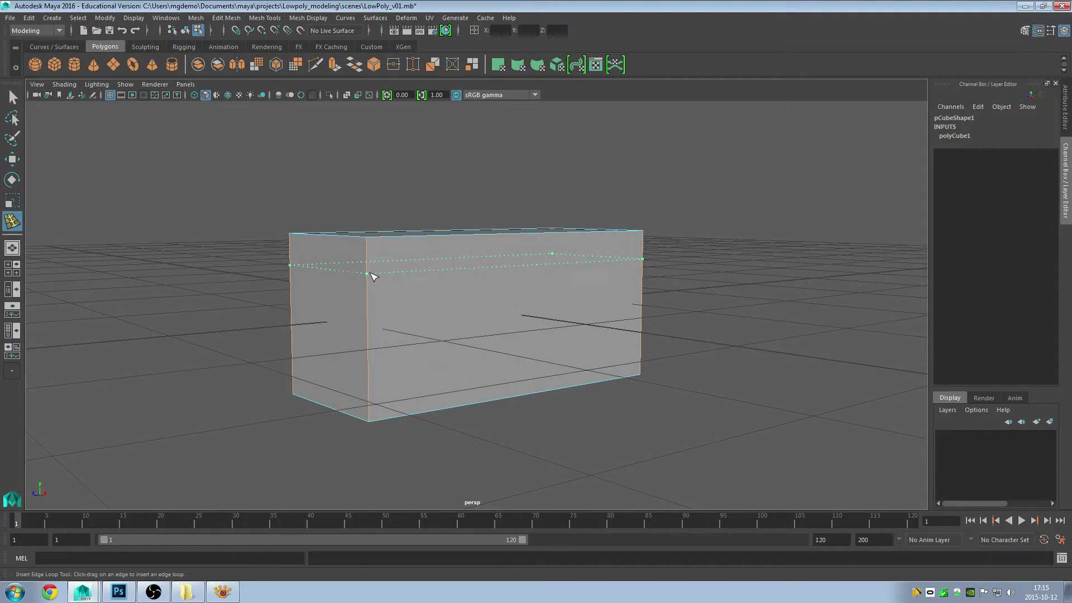
pyautogui.moveTo(373, 278); pyautogui.dragTo(395, 300)
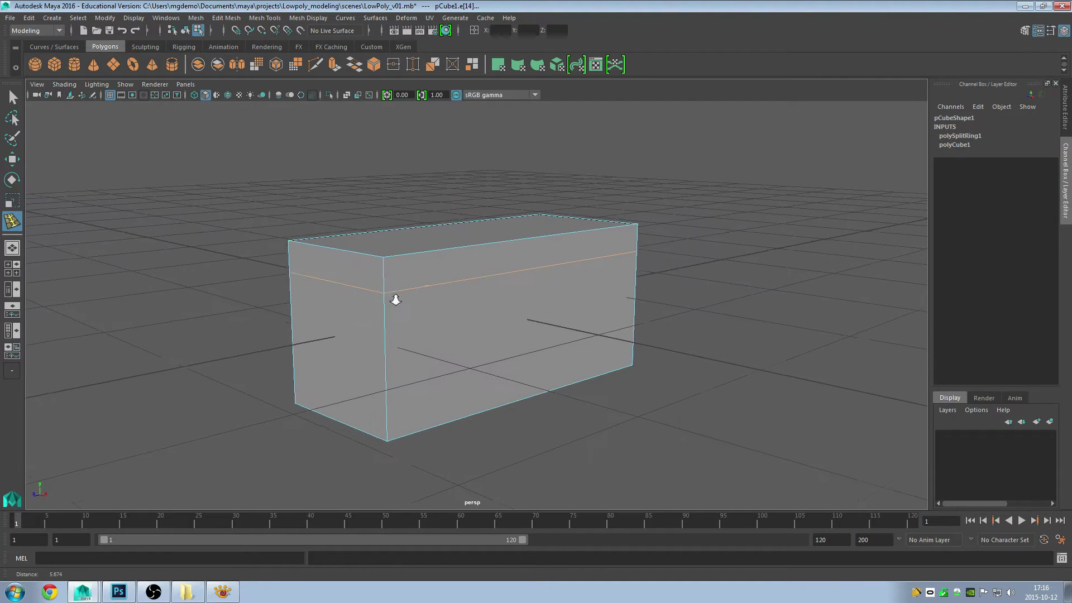
pyautogui.keyDown('alt'); pyautogui.moveTo(395, 300); pyautogui.dragTo(496, 333, button='right'); pyautogui.keyUp('alt')
pyautogui.hotkey('alt', 'Tab')
pyautogui.hotkey('alt', 'Tab')
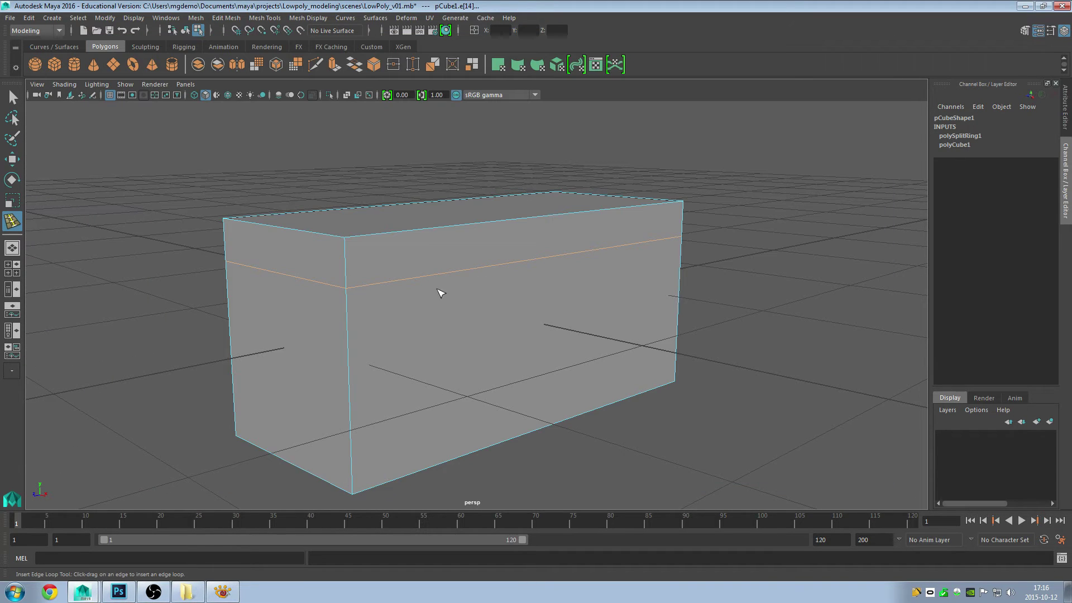
pyautogui.press('w')
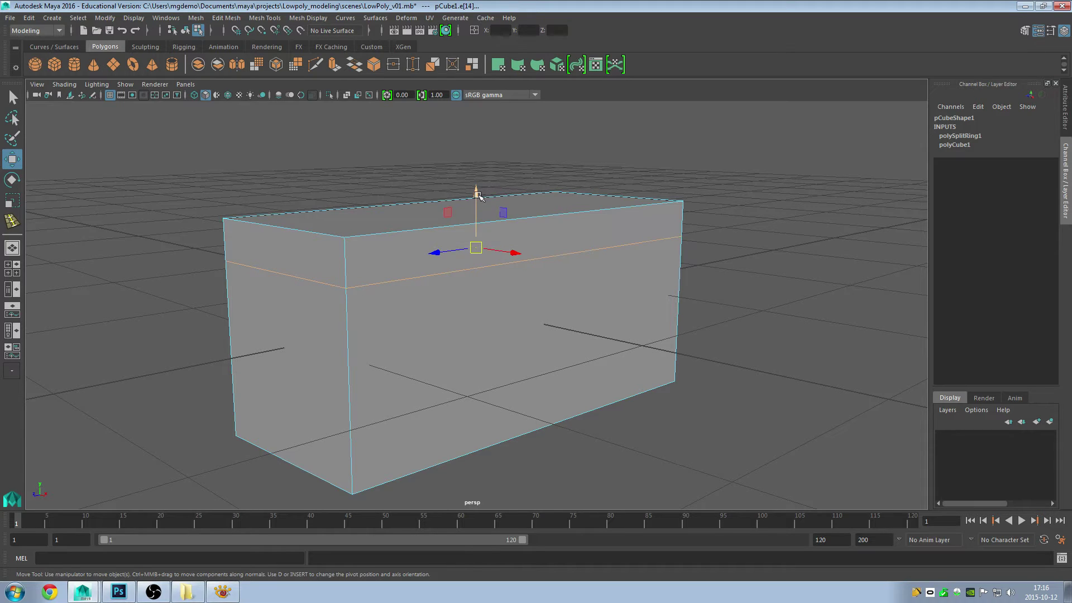
pyautogui.moveTo(477, 194)
pyautogui.mouseDown()
pyautogui.moveTo(477, 207)
pyautogui.moveTo(525, 251)
pyautogui.mouseUp()
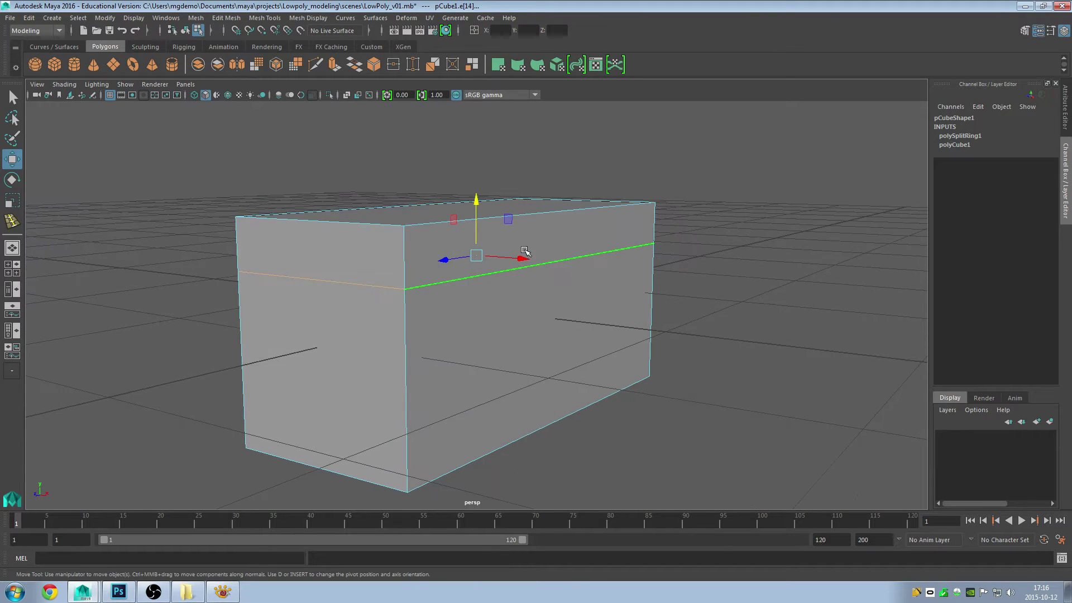
pyautogui.moveTo(533, 247); pyautogui.dragTo(589, 218, button='right')
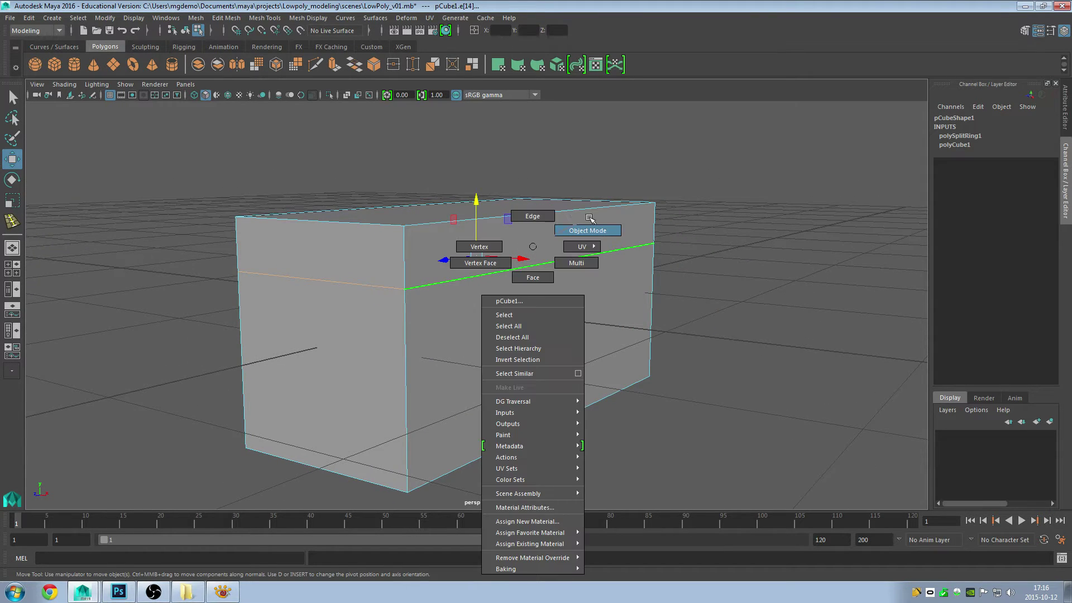
# - Switch to Multi component selection and select the narrow upper strip on the box's long front
pyautogui.click(560, 236)
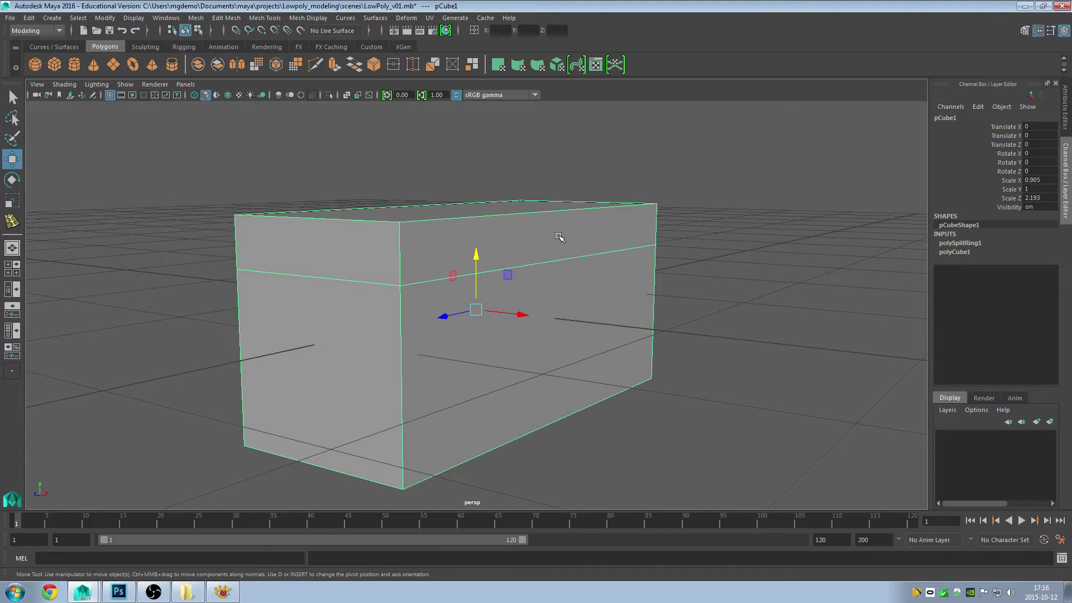
pyautogui.rightClick(559, 237)
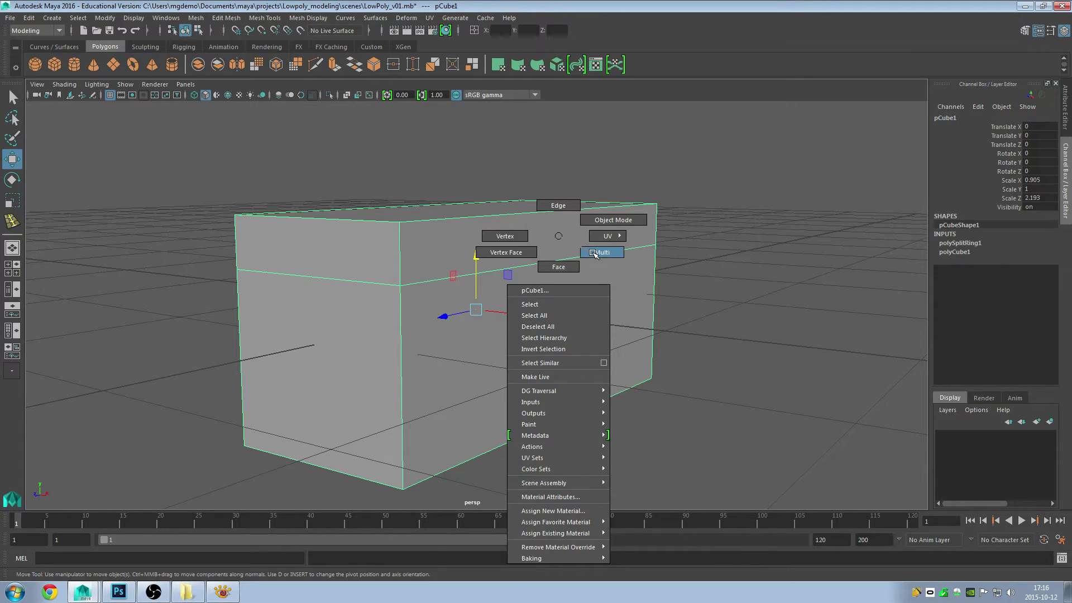
pyautogui.click(595, 253)
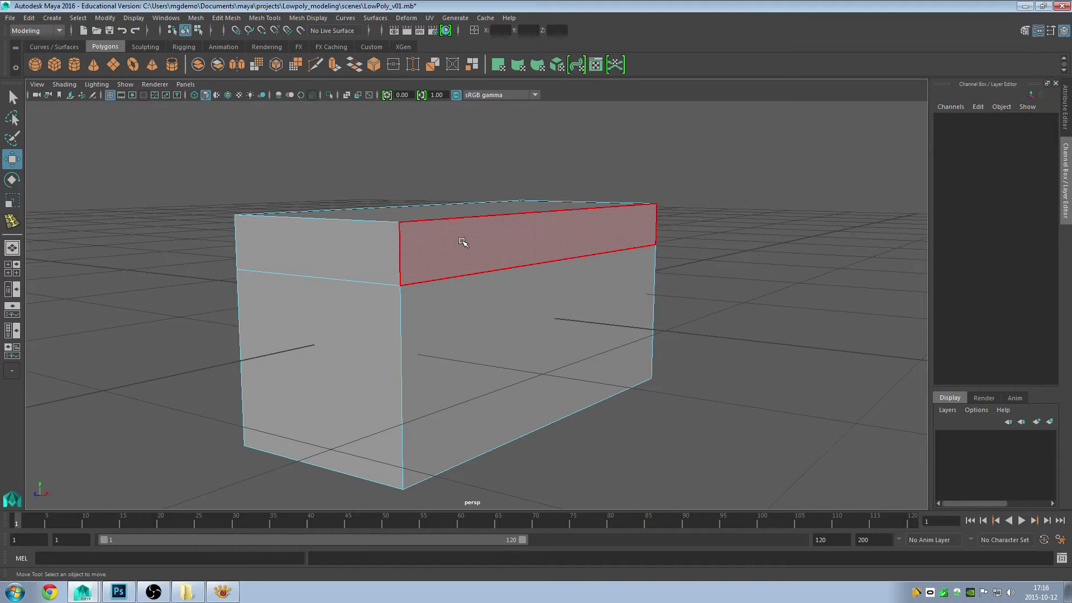
pyautogui.keyDown('alt'); pyautogui.moveTo(540, 257); pyautogui.dragTo(534, 249); pyautogui.keyUp('alt')
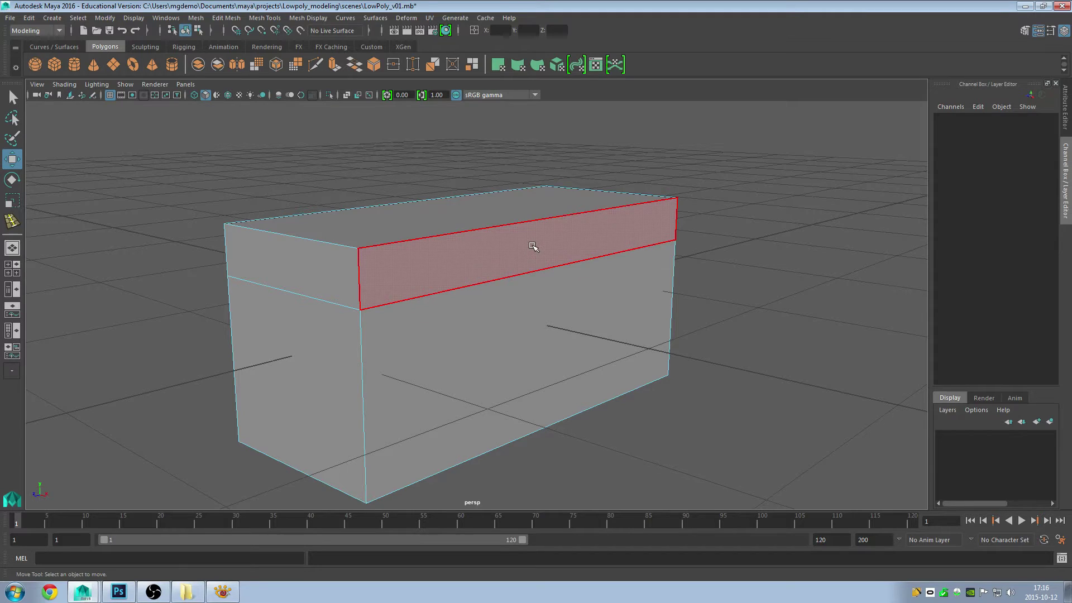
pyautogui.click(533, 246)
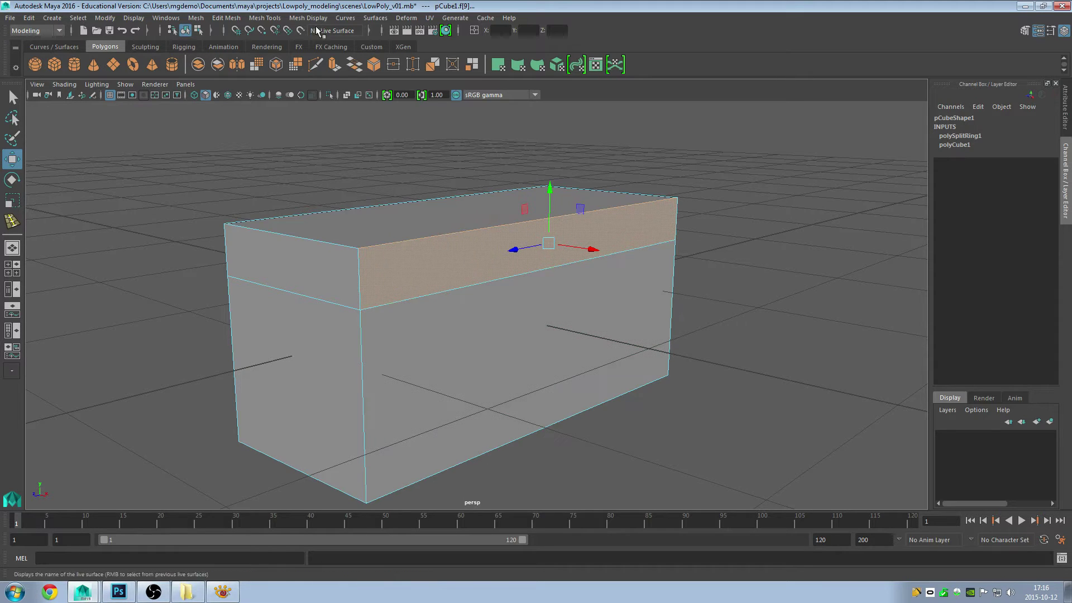
# - Open the Wedge Face options and reset them to default settings
pyautogui.click(224, 19)
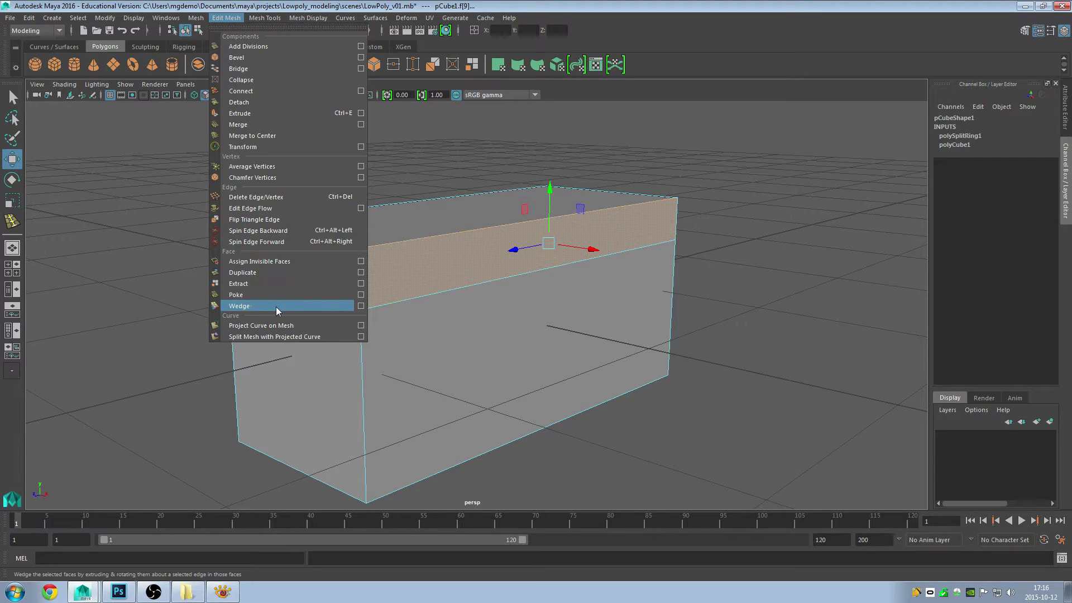
pyautogui.click(361, 306)
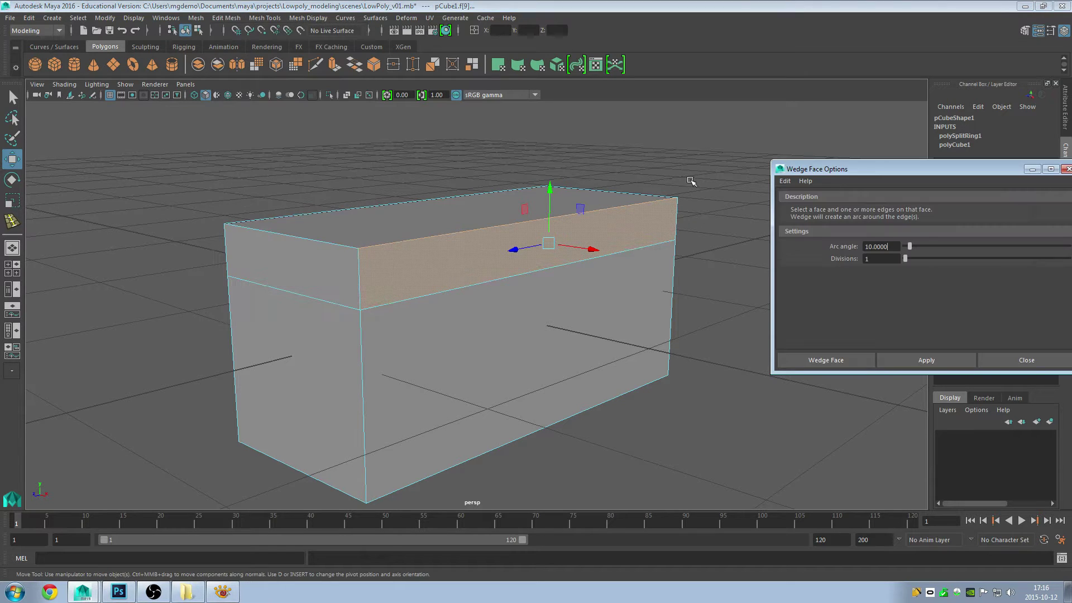
pyautogui.click(784, 181)
pyautogui.click(800, 203)
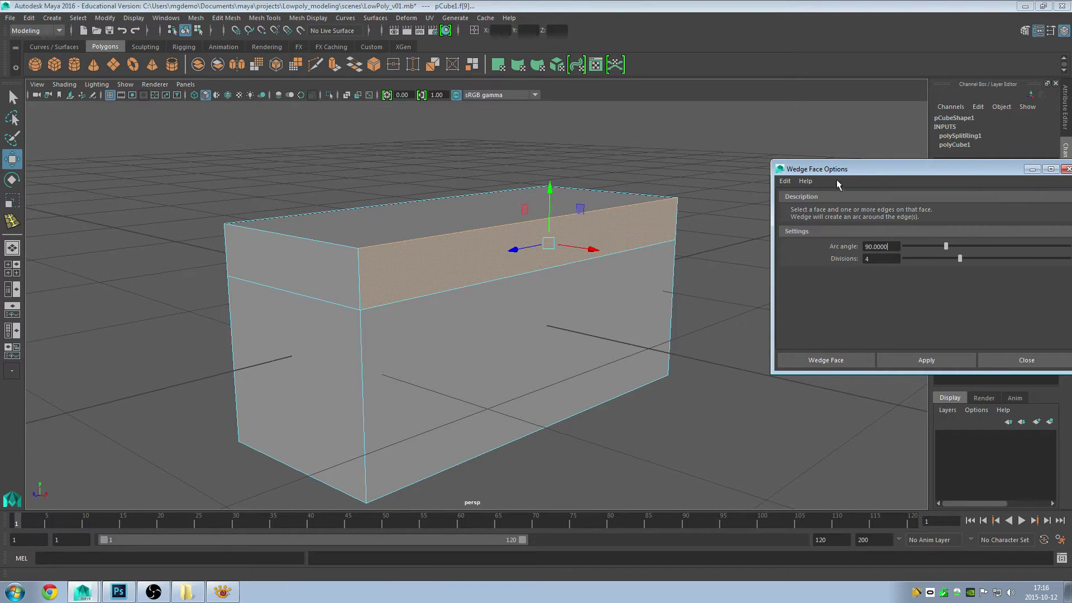
pyautogui.moveTo(846, 173)
pyautogui.mouseDown()
pyautogui.moveTo(729, 78)
pyautogui.moveTo(764, 83)
pyautogui.mouseUp()
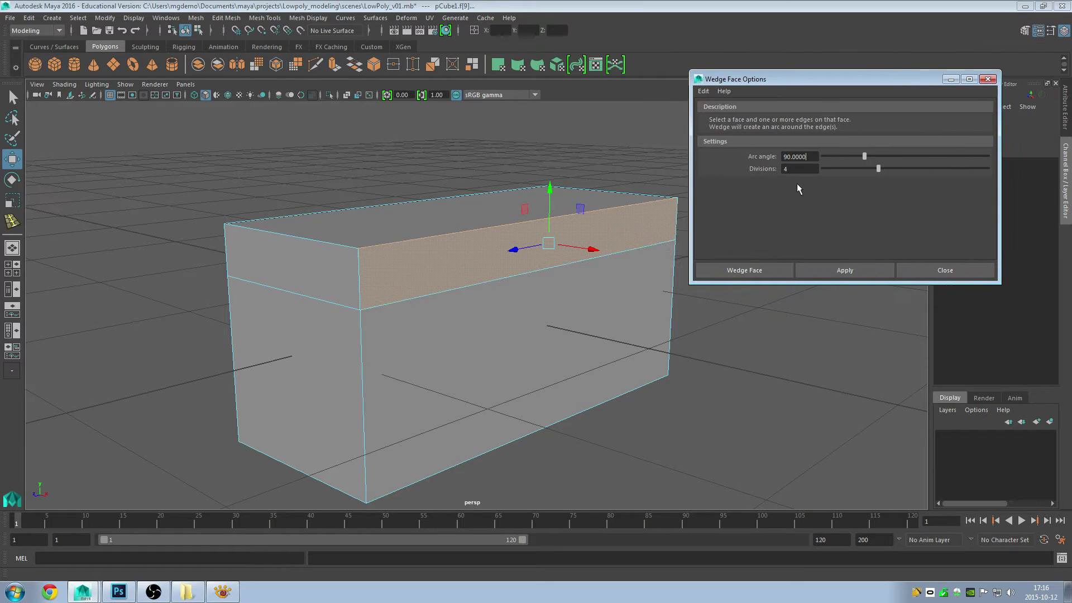
# - Try a 90° wedge on the top strip, undo it, and begin editing the arc angle
pyautogui.click(840, 266)
pyautogui.moveTo(465, 345)
pyautogui.keyDown('alt'); pyautogui.mouseDown()
pyautogui.moveTo(476, 325)
pyautogui.moveTo(512, 313)
pyautogui.moveTo(437, 294)
pyautogui.mouseUp(); pyautogui.keyUp('alt')
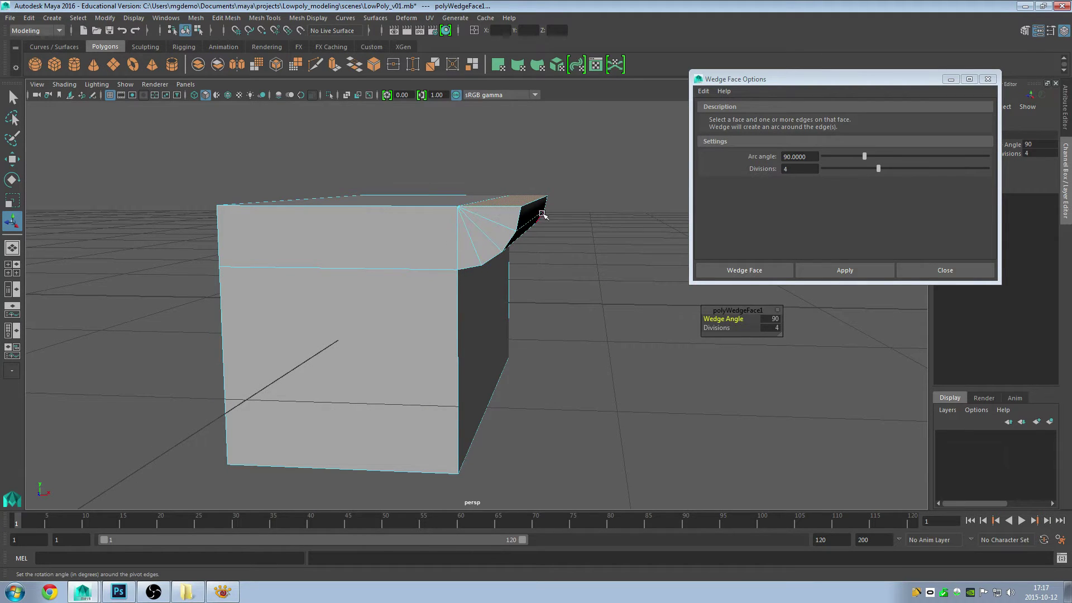
pyautogui.moveTo(794, 168); pyautogui.dragTo(781, 169)
pyautogui.hotkey('ctrl', 'z')
pyautogui.doubleClick(784, 156)
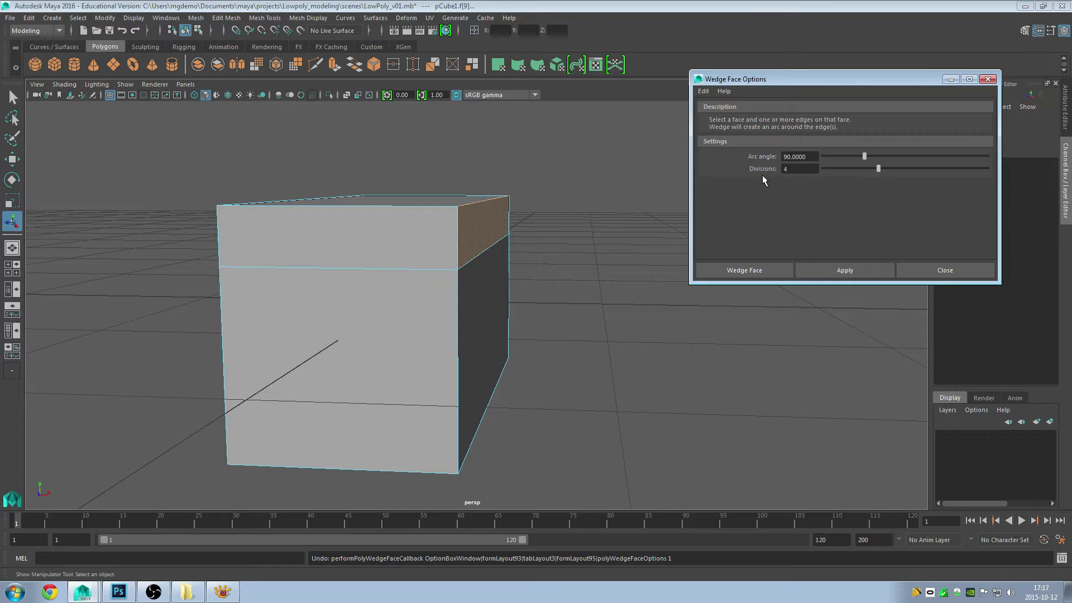
# - Set the wedge to 1 division and a 10° arc, testing it on the front strip
pyautogui.doubleClick(780, 169)
pyautogui.write('1')
pyautogui.press('Return')
pyautogui.click(824, 271)
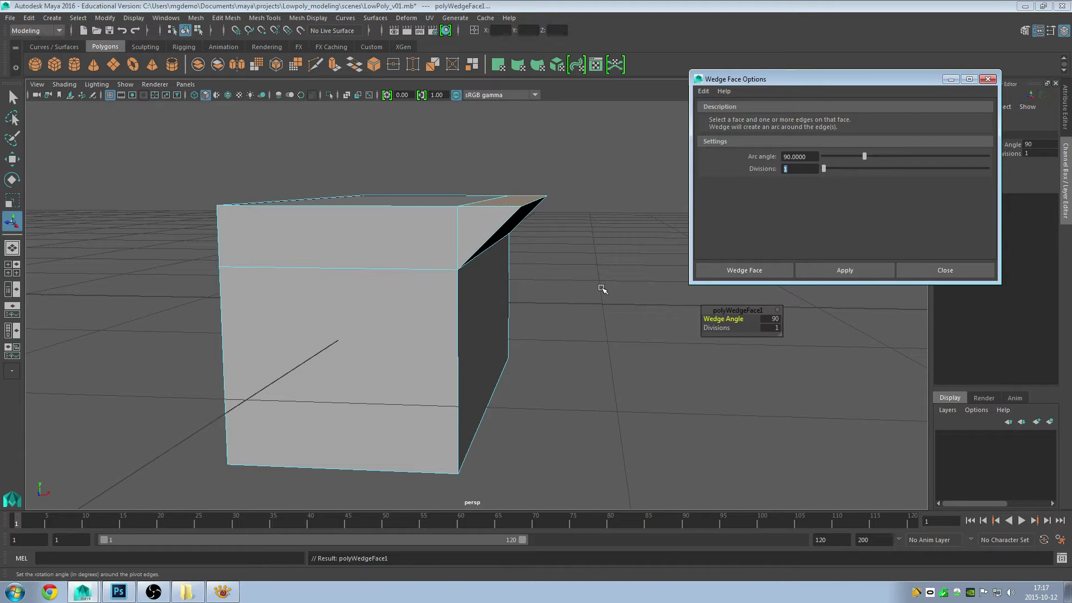
pyautogui.keyDown('alt'); pyautogui.moveTo(601, 290); pyautogui.dragTo(546, 292); pyautogui.keyUp('alt')
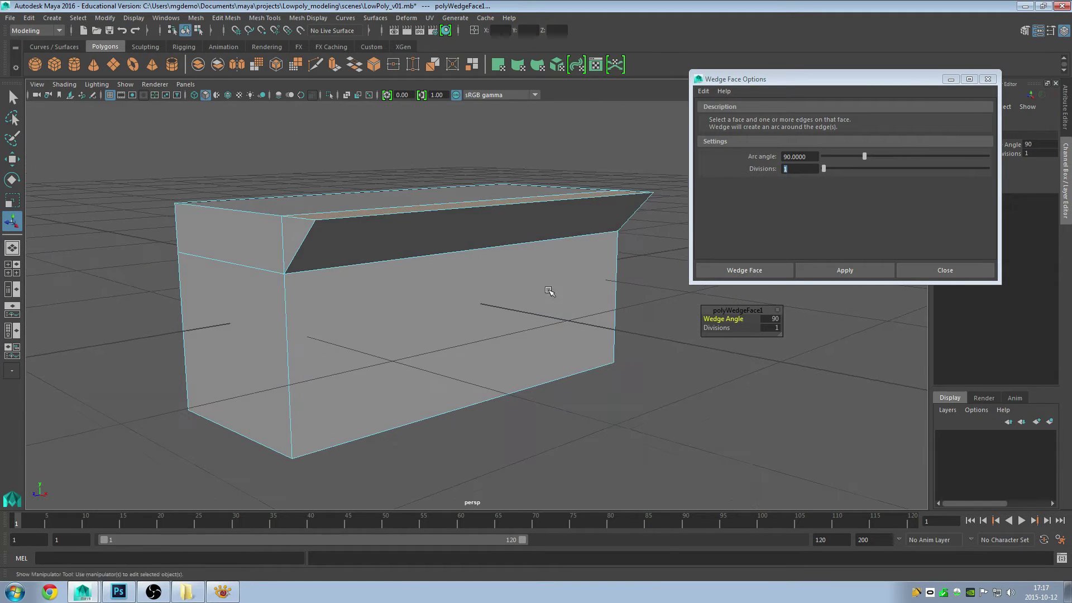
pyautogui.hotkey('ctrl', 'z')
pyautogui.moveTo(811, 156); pyautogui.dragTo(770, 158)
pyautogui.write('10')
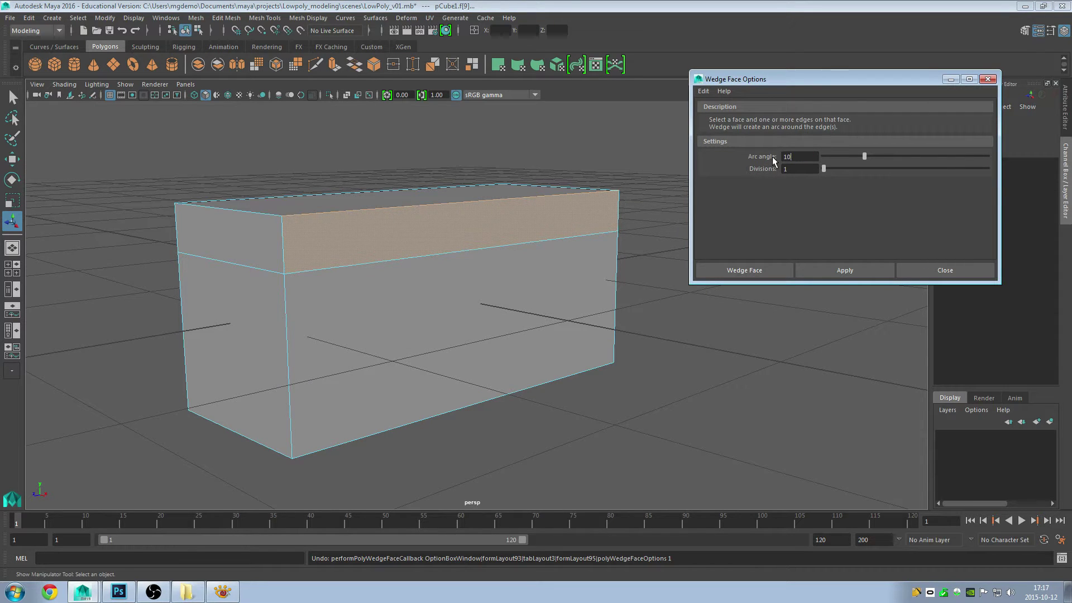
pyautogui.press('Return')
pyautogui.keyDown('alt'); pyautogui.moveTo(625, 271); pyautogui.dragTo(537, 263); pyautogui.keyUp('alt')
pyautogui.click(808, 272)
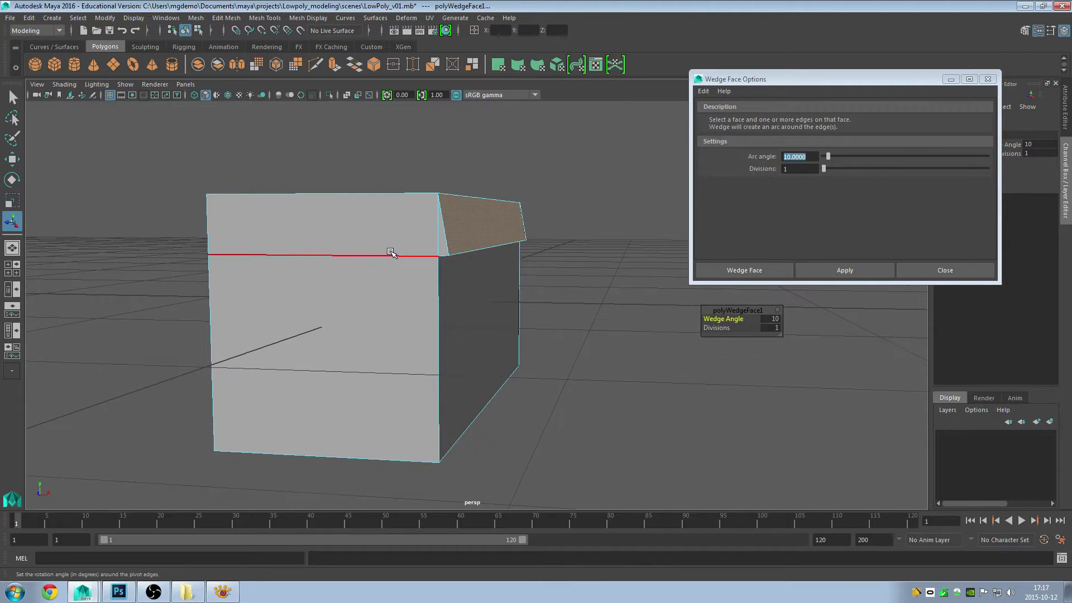
pyautogui.hotkey('ctrl', 'z')
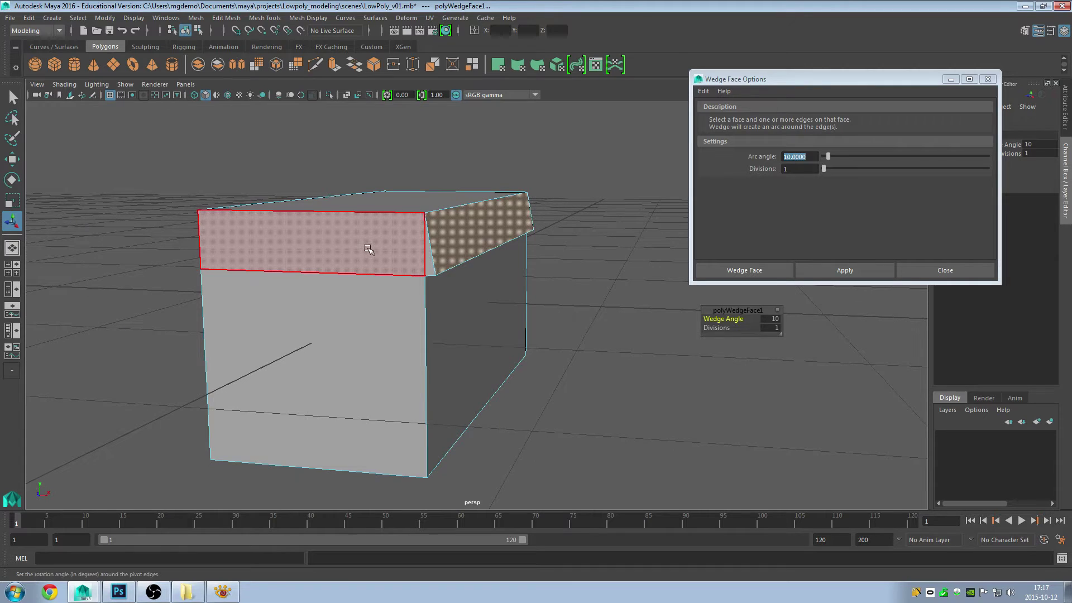
# - Fold the short-side and next lid flaps down with 10° wedges hinged on their top edges
pyautogui.click(366, 249)
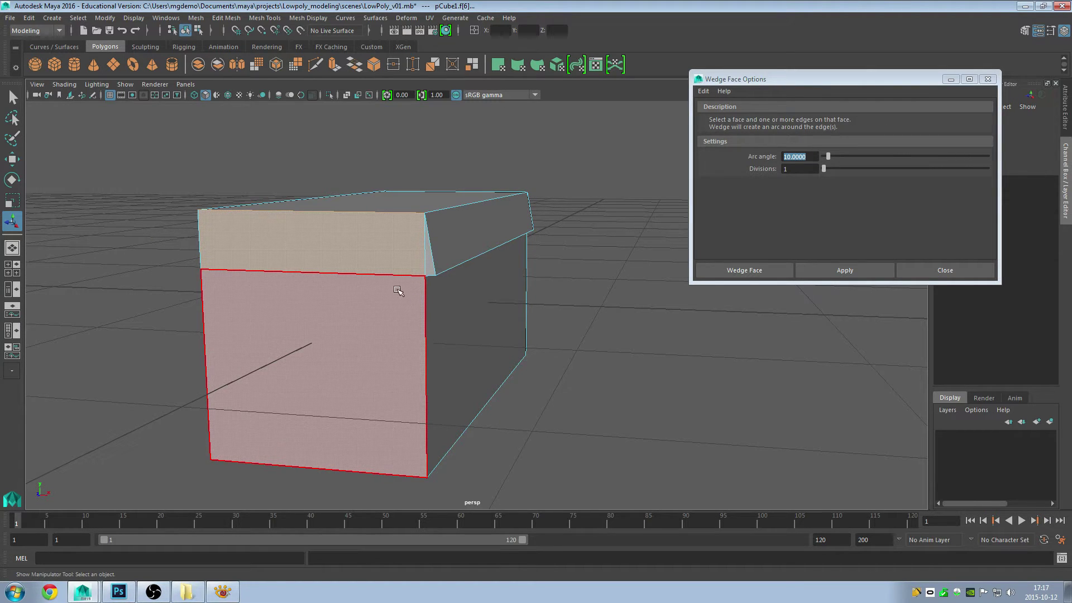
pyautogui.click(845, 271)
pyautogui.keyDown('alt'); pyautogui.moveTo(615, 270); pyautogui.dragTo(423, 270); pyautogui.keyUp('alt')
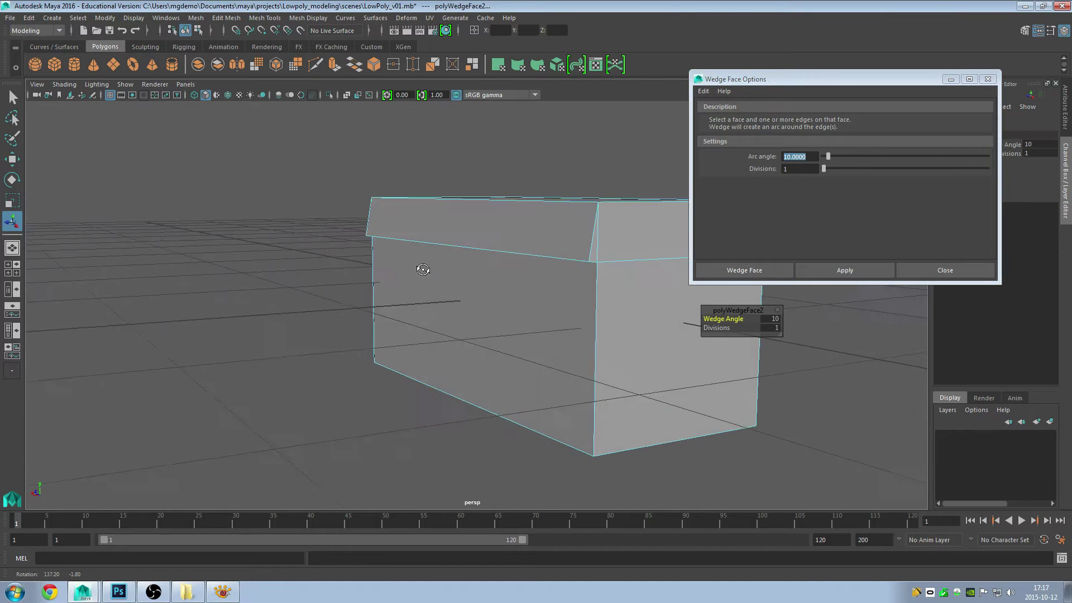
pyautogui.click(626, 224)
pyautogui.keyDown('alt'); pyautogui.moveTo(619, 232); pyautogui.dragTo(402, 254); pyautogui.keyUp('alt')
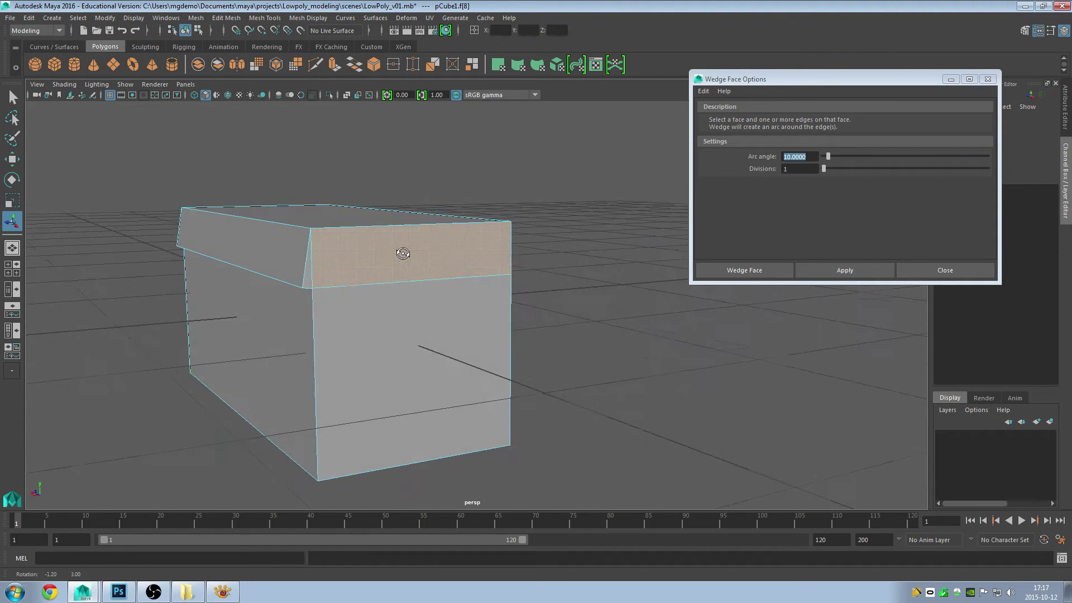
pyautogui.keyDown('shift'); pyautogui.click(410, 226); pyautogui.keyUp('shift')
pyautogui.click(860, 271)
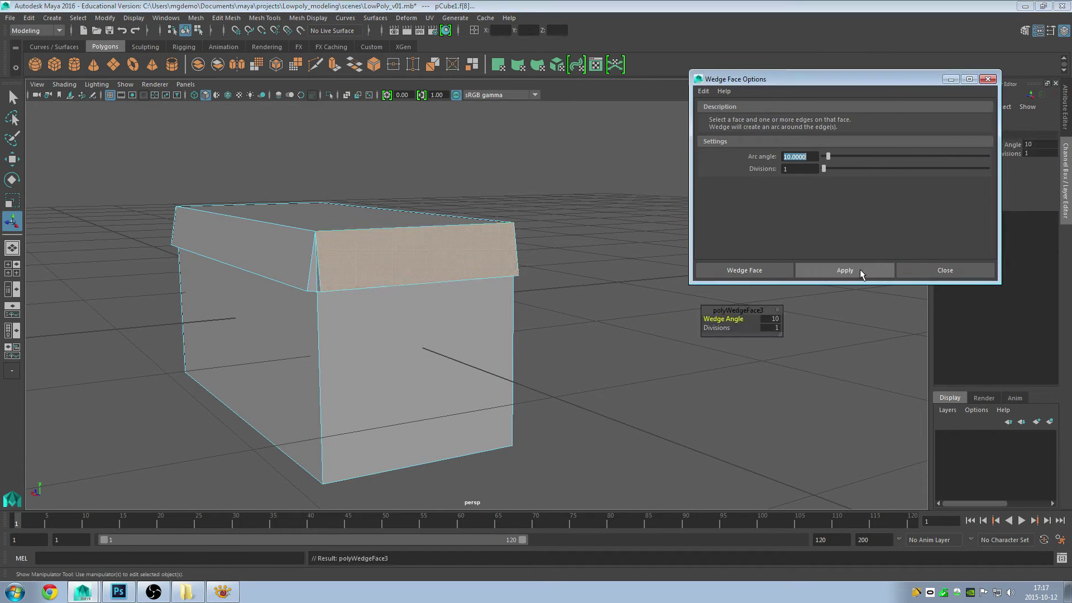
pyautogui.keyDown('alt'); pyautogui.moveTo(377, 271); pyautogui.dragTo(502, 268); pyautogui.keyUp('alt')
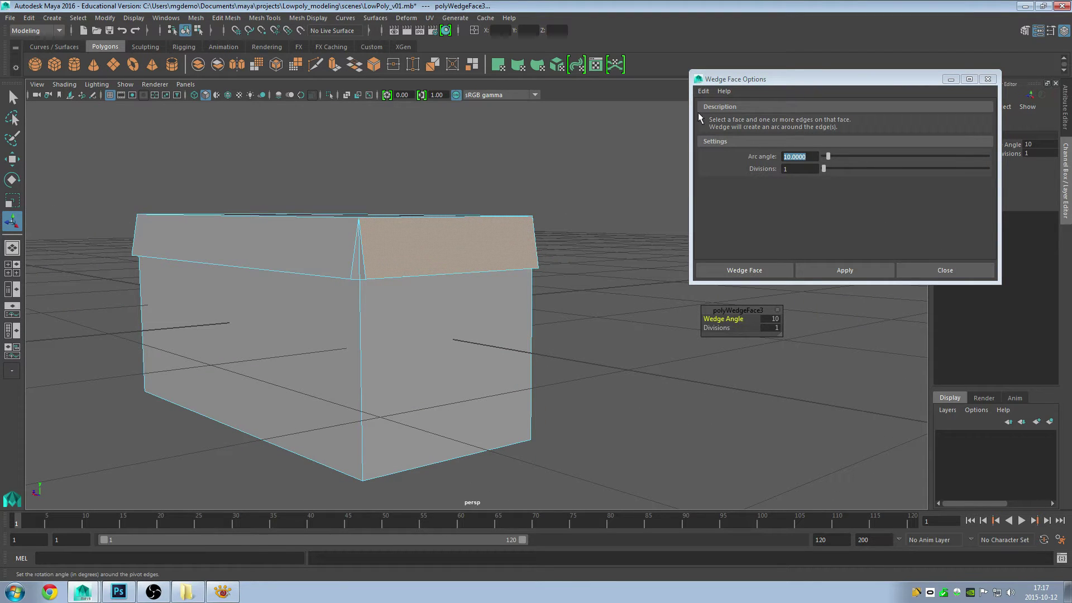
# - Reset the Wedge Face settings to defaults and close the options window
pyautogui.click(703, 91)
pyautogui.click(728, 116)
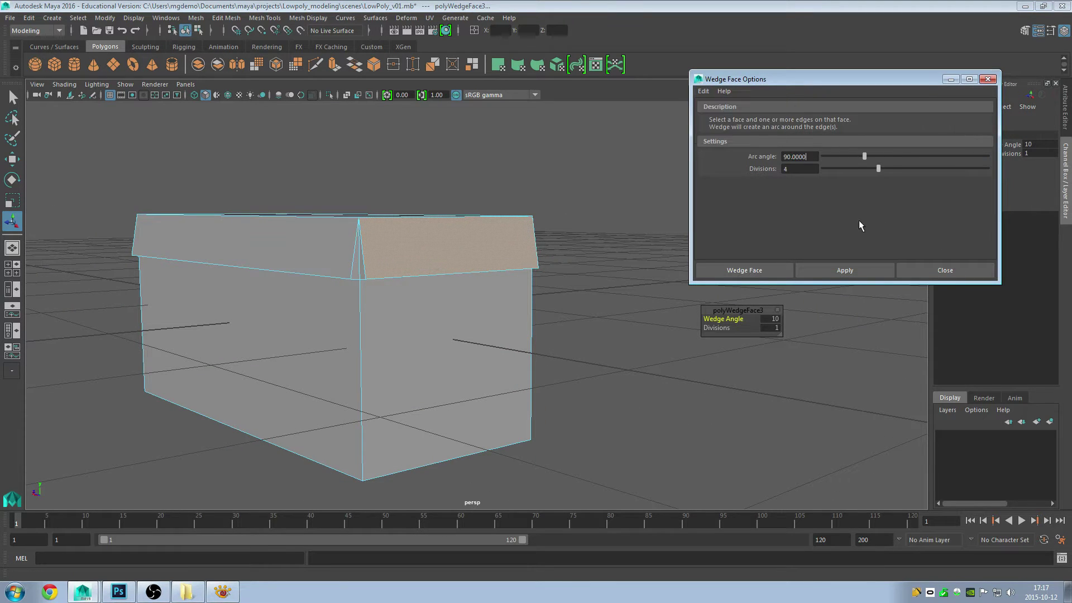
pyautogui.click(952, 272)
pyautogui.keyDown('alt'); pyautogui.moveTo(484, 307); pyautogui.dragTo(473, 258); pyautogui.keyUp('alt')
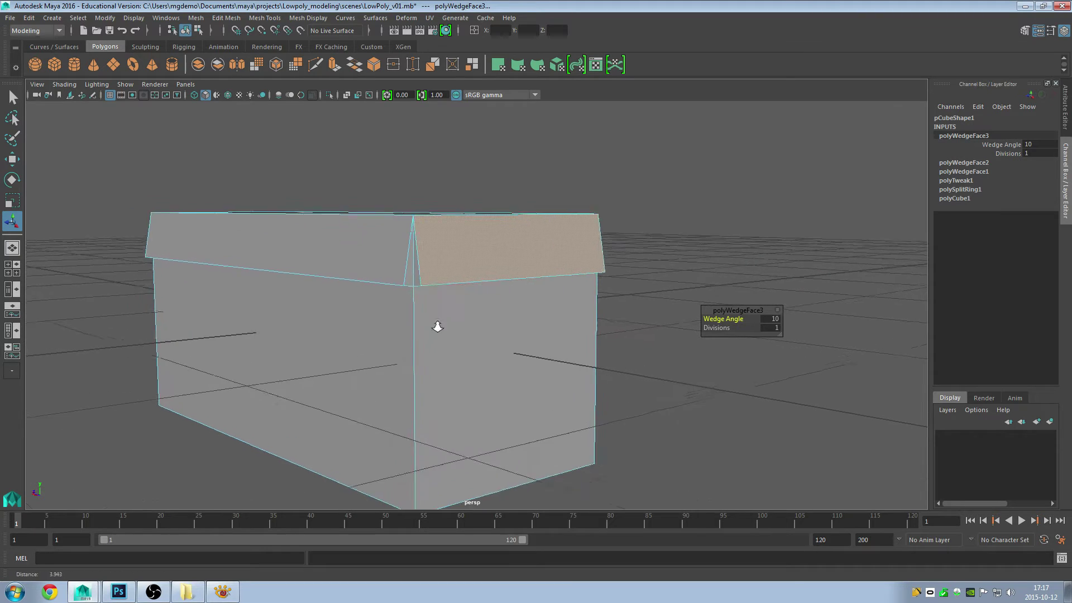
pyautogui.rightClick(472, 255)
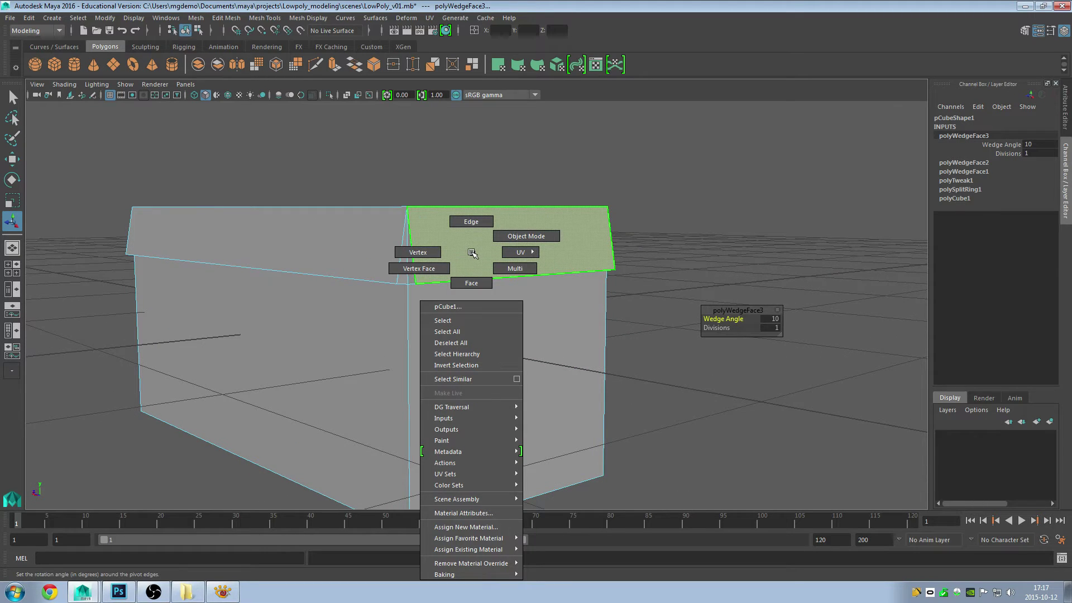
pyautogui.click(472, 284)
pyautogui.click(406, 251)
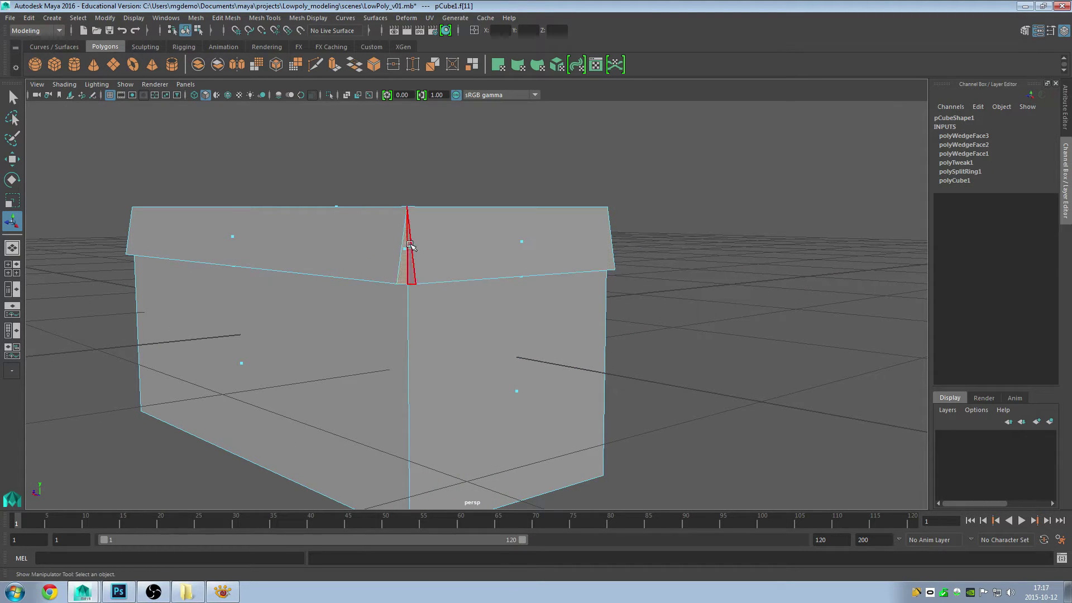
pyautogui.moveTo(419, 256)
pyautogui.keyDown('alt'); pyautogui.mouseDown()
pyautogui.moveTo(287, 289)
pyautogui.moveTo(369, 299)
pyautogui.moveTo(411, 297)
pyautogui.moveTo(277, 264)
pyautogui.mouseUp(); pyautogui.keyUp('alt')
pyautogui.keyDown('shift'); pyautogui.click(404, 269); pyautogui.keyUp('shift')
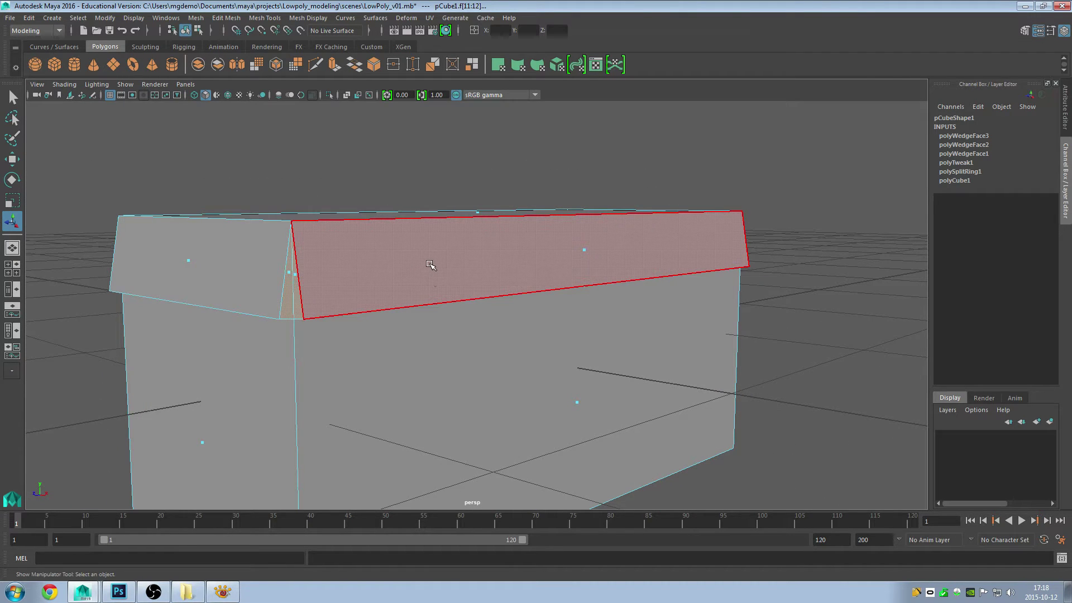
pyautogui.press('4')
pyautogui.moveTo(448, 270)
pyautogui.keyDown('alt'); pyautogui.mouseDown()
pyautogui.moveTo(536, 307)
pyautogui.moveTo(244, 292)
pyautogui.moveTo(360, 293)
pyautogui.moveTo(341, 291)
pyautogui.mouseUp(); pyautogui.keyUp('alt')
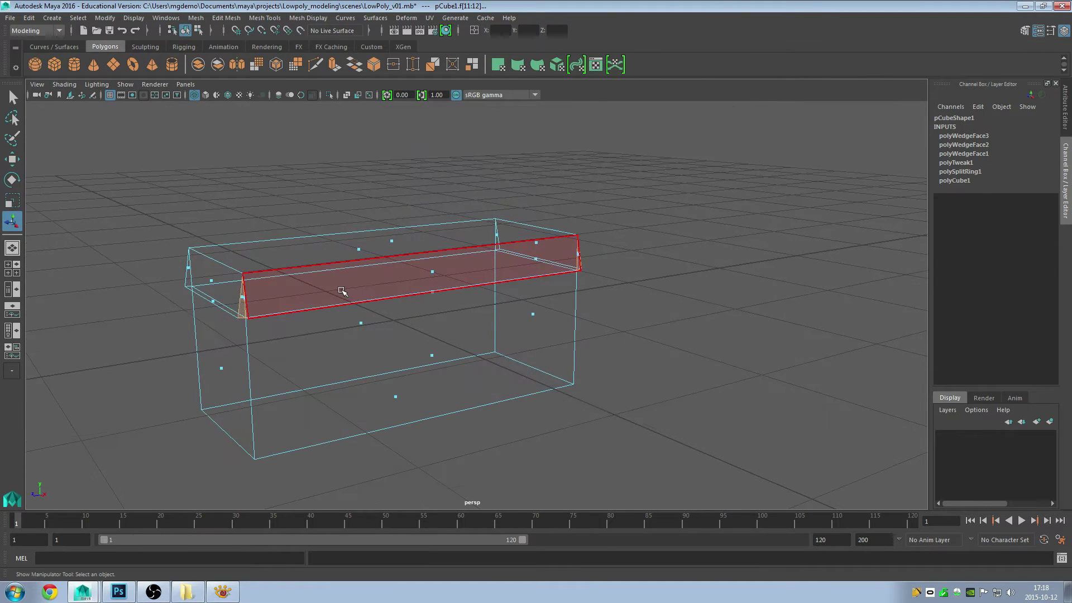
pyautogui.click(341, 291)
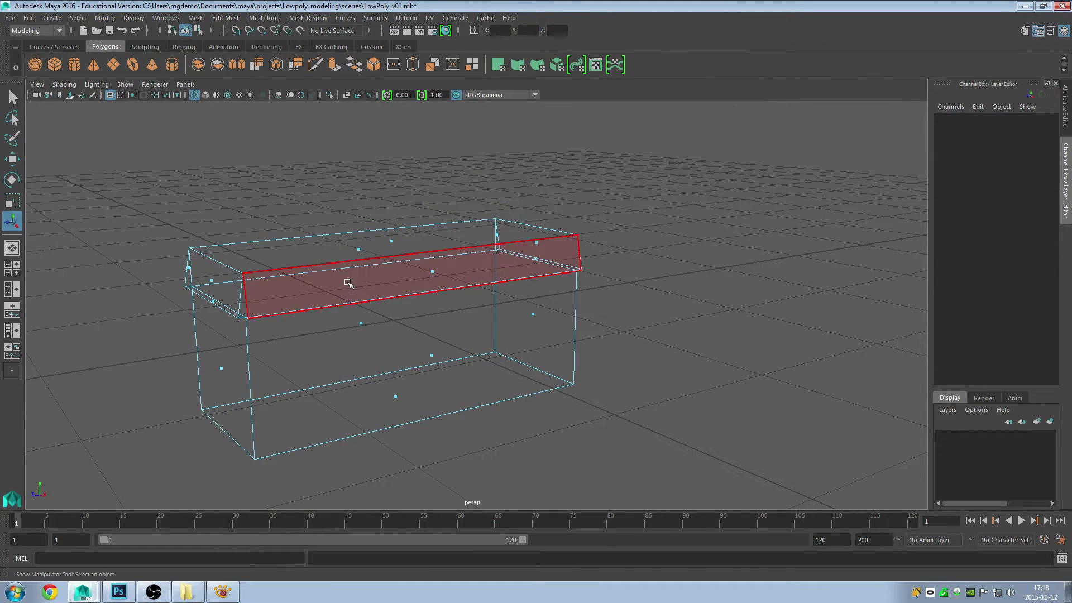
pyautogui.press('5')
pyautogui.keyDown('alt'); pyautogui.moveTo(297, 309); pyautogui.dragTo(391, 333, button='middle'); pyautogui.keyUp('alt')
pyautogui.keyDown('alt'); pyautogui.moveTo(391, 332); pyautogui.dragTo(431, 350, button='right'); pyautogui.keyUp('alt')
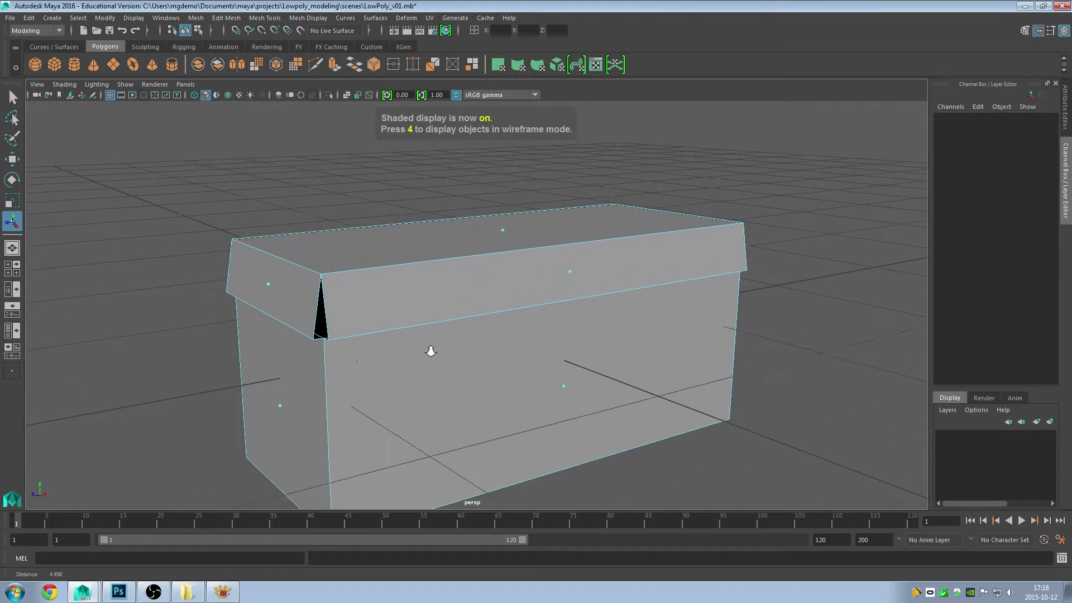
pyautogui.moveTo(431, 351)
pyautogui.keyDown('alt'); pyautogui.mouseDown()
pyautogui.moveTo(402, 340)
pyautogui.moveTo(391, 311)
pyautogui.moveTo(352, 329)
pyautogui.mouseUp(); pyautogui.keyUp('alt')
pyautogui.moveTo(385, 269); pyautogui.dragTo(341, 272, button='right')
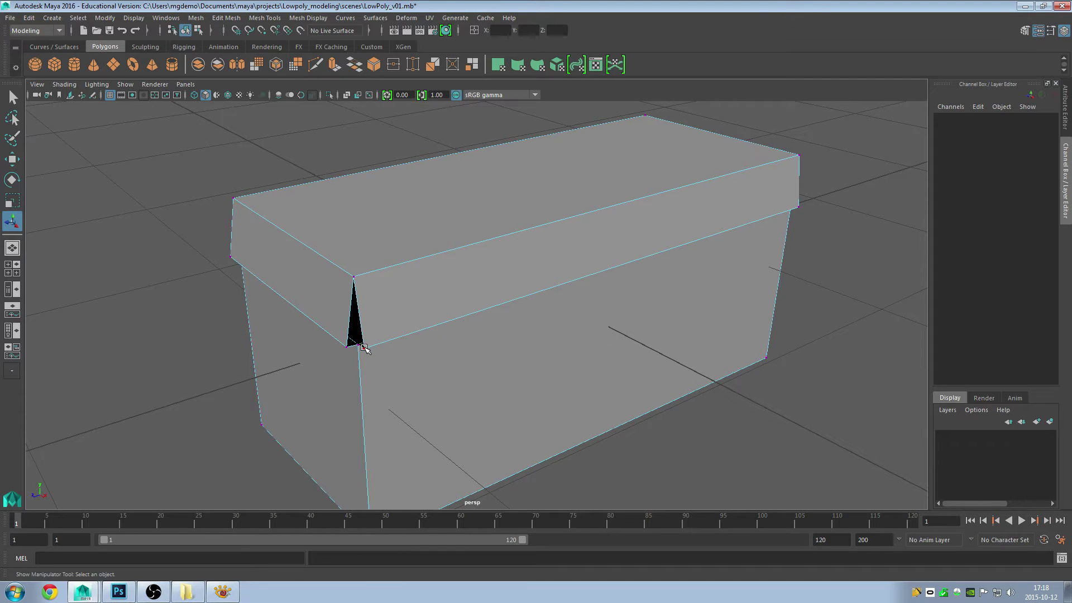
# - Move the corner vertex beside the black gap to narrow it, undoing the last move
pyautogui.click(364, 348)
pyautogui.moveTo(309, 401)
pyautogui.keyDown('alt'); pyautogui.mouseDown()
pyautogui.moveTo(289, 378)
pyautogui.moveTo(380, 378)
pyautogui.moveTo(351, 395)
pyautogui.moveTo(354, 370)
pyautogui.mouseUp(); pyautogui.keyUp('alt')
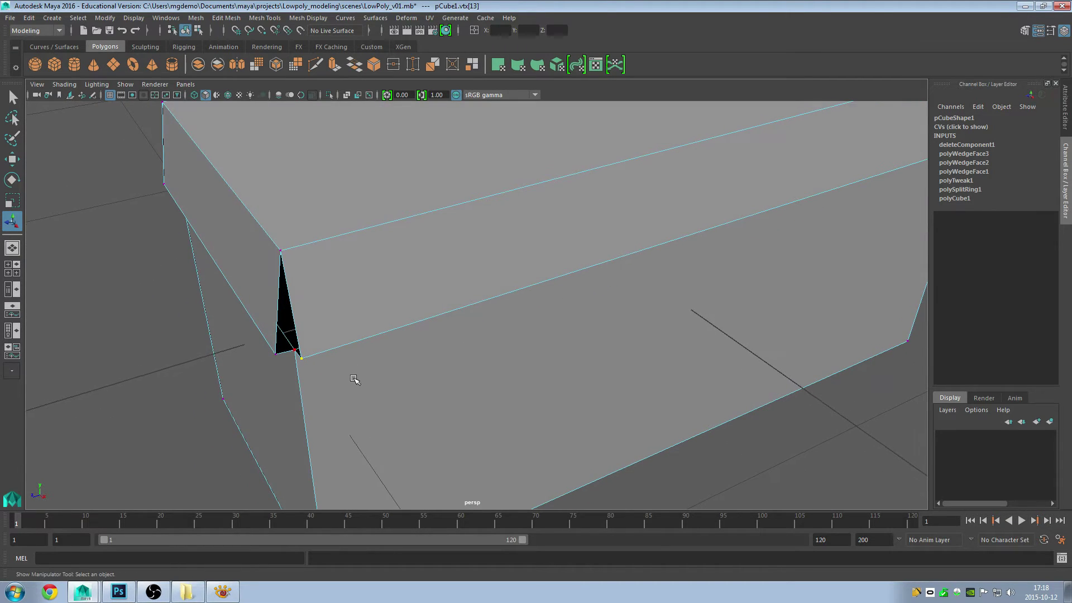
pyautogui.press('w')
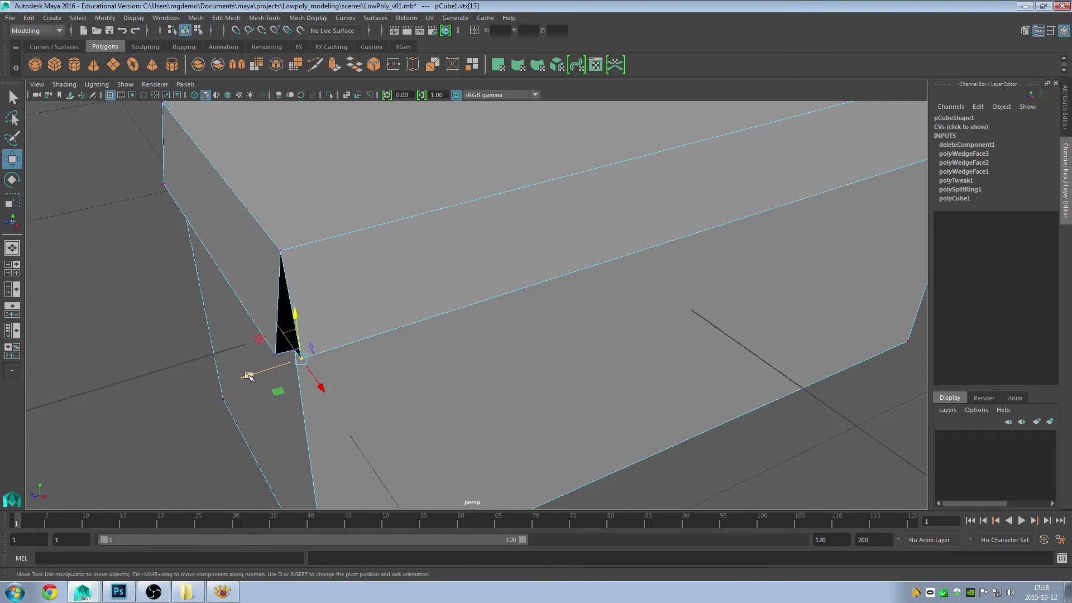
pyautogui.moveTo(249, 375)
pyautogui.mouseDown()
pyautogui.moveTo(233, 377)
pyautogui.moveTo(279, 365)
pyautogui.mouseUp()
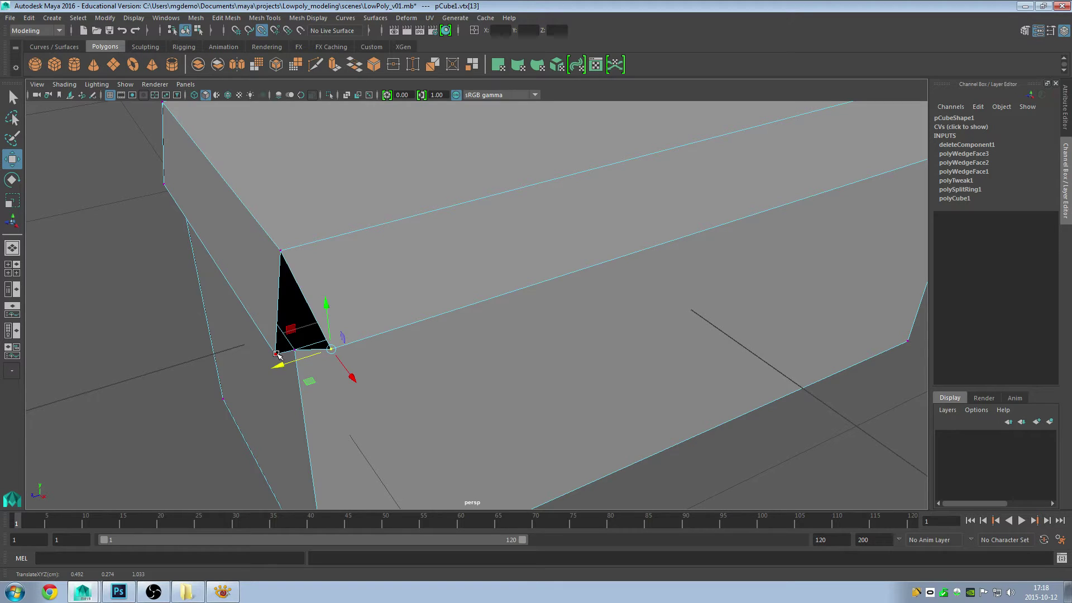
pyautogui.moveTo(278, 354); pyautogui.dragTo(275, 354, button='middle')
pyautogui.keyDown('alt'); pyautogui.moveTo(278, 369); pyautogui.dragTo(364, 366); pyautogui.keyUp('alt')
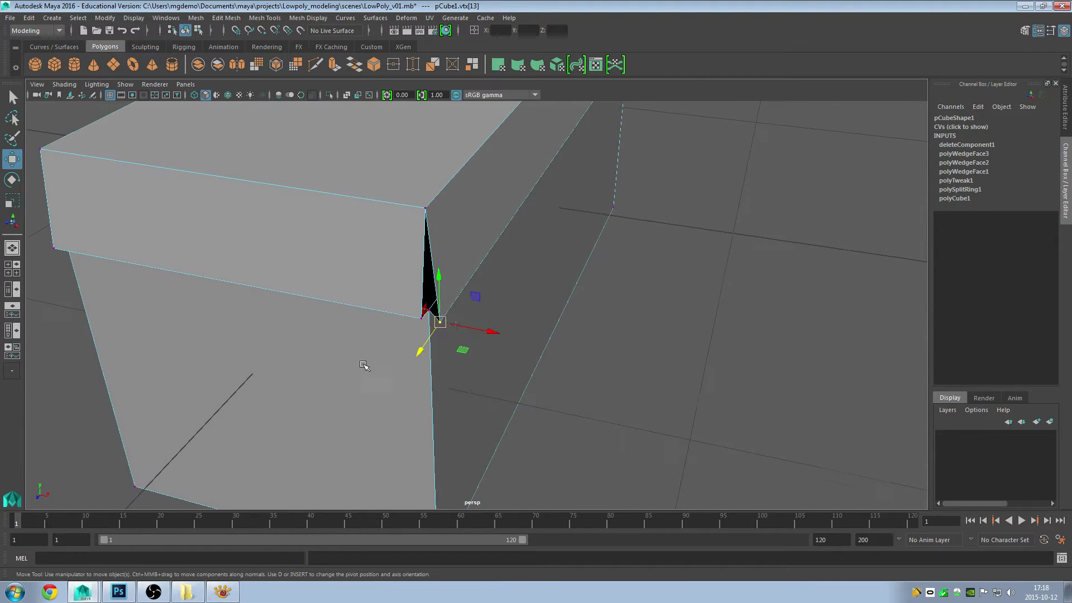
pyautogui.click(395, 325)
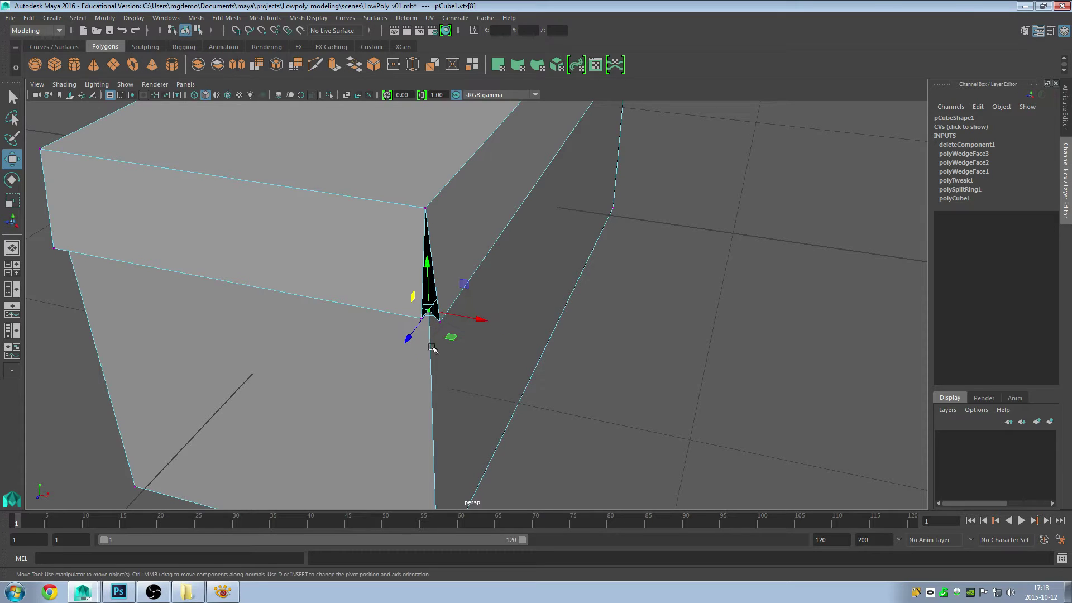
pyautogui.click(616, 383)
pyautogui.click(423, 319)
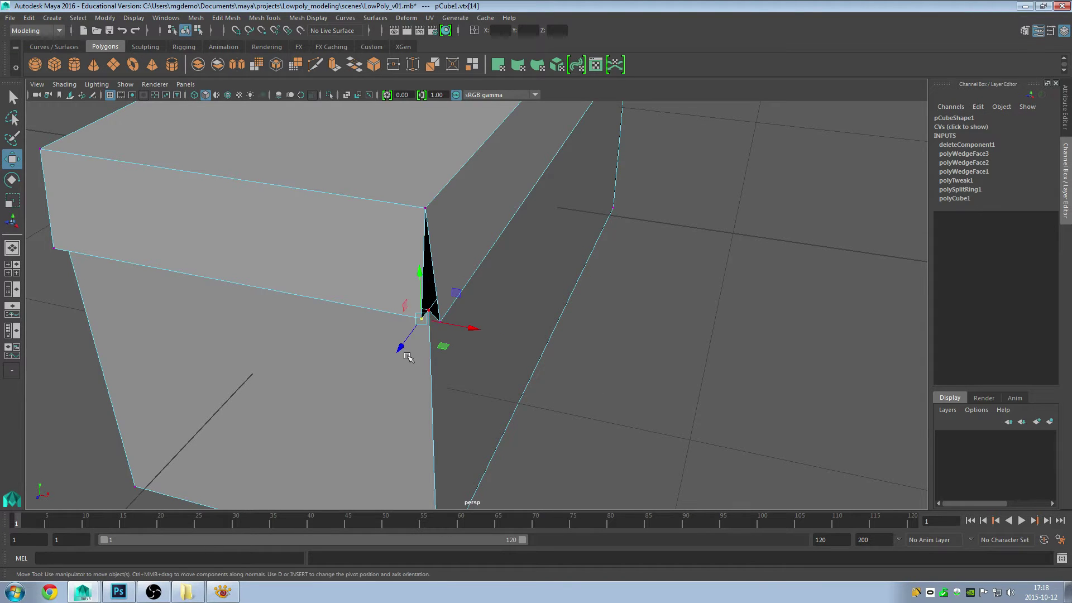
pyautogui.moveTo(427, 349)
pyautogui.keyDown('alt'); pyautogui.mouseDown()
pyautogui.moveTo(441, 344)
pyautogui.moveTo(407, 331)
pyautogui.mouseUp(); pyautogui.keyUp('alt')
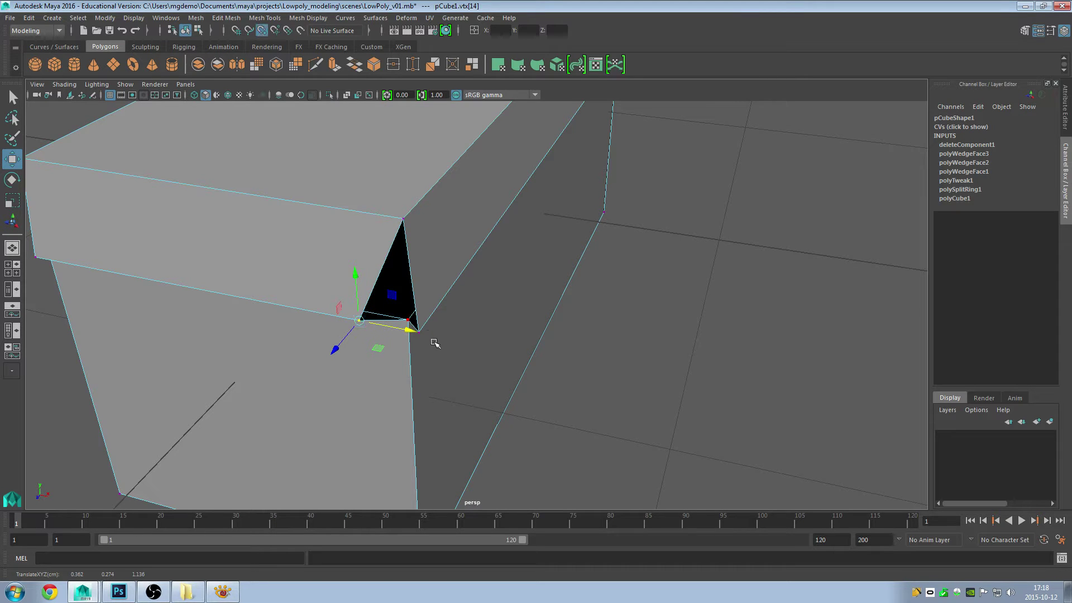
pyautogui.hotkey('ctrl', 'z')
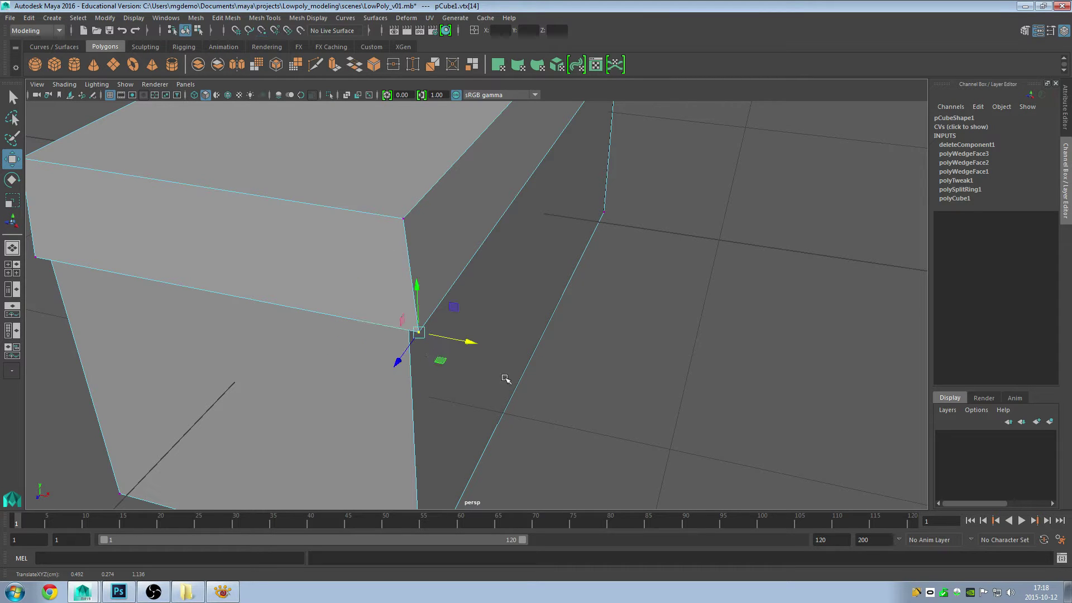
# - Snap the vertex at the gap's lower corner onto the box corner with point snapping
pyautogui.keyDown('alt'); pyautogui.moveTo(518, 370); pyautogui.dragTo(462, 367, button='right'); pyautogui.keyUp('alt')
pyautogui.keyDown('alt'); pyautogui.moveTo(462, 366); pyautogui.dragTo(428, 359); pyautogui.keyUp('alt')
pyautogui.keyDown('alt'); pyautogui.moveTo(428, 359); pyautogui.dragTo(445, 464, button='right'); pyautogui.keyUp('alt')
pyautogui.keyDown('alt'); pyautogui.moveTo(445, 464); pyautogui.dragTo(376, 413); pyautogui.keyUp('alt')
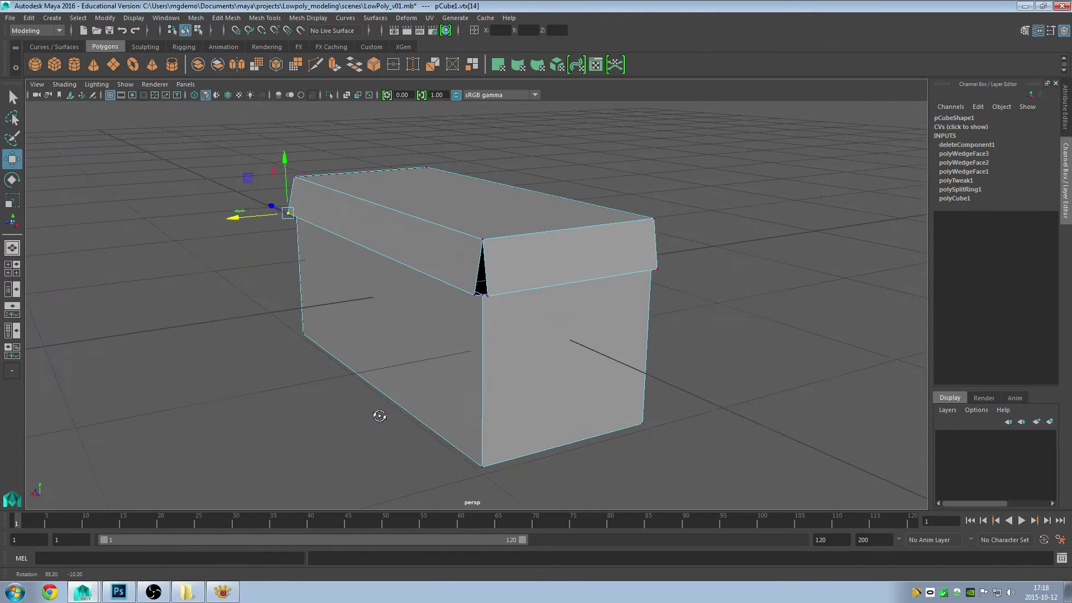
pyautogui.moveTo(375, 414)
pyautogui.keyDown('alt'); pyautogui.mouseDown(button='right')
pyautogui.moveTo(535, 437)
pyautogui.moveTo(560, 407)
pyautogui.moveTo(532, 370)
pyautogui.mouseUp(button='right'); pyautogui.keyUp('alt')
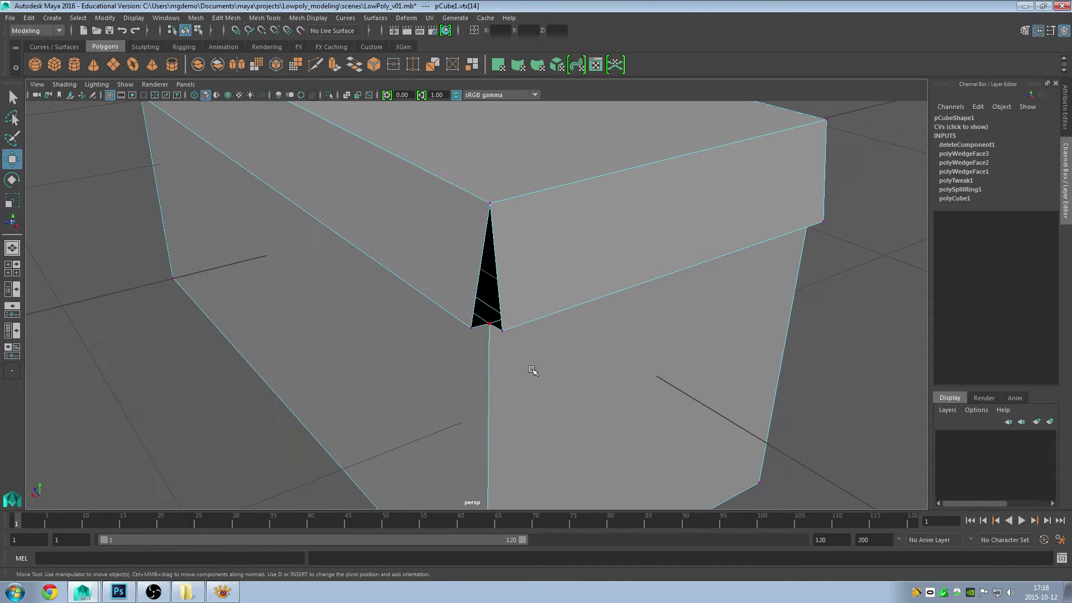
pyautogui.click(503, 330)
pyautogui.moveTo(457, 348); pyautogui.dragTo(479, 313)
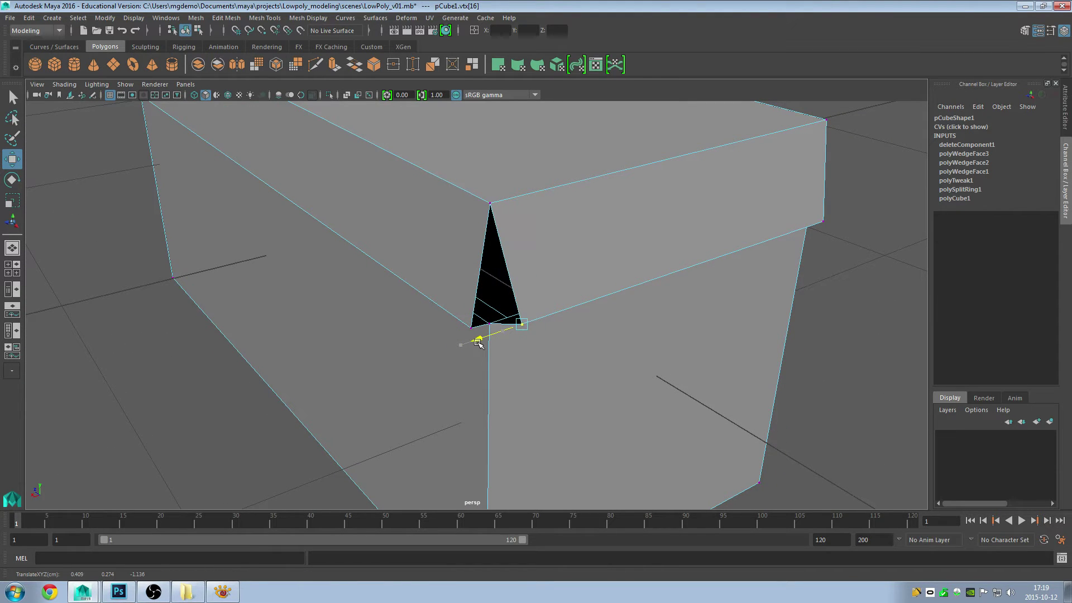
pyautogui.press('v')
pyautogui.moveTo(453, 331); pyautogui.dragTo(469, 330, button='middle')
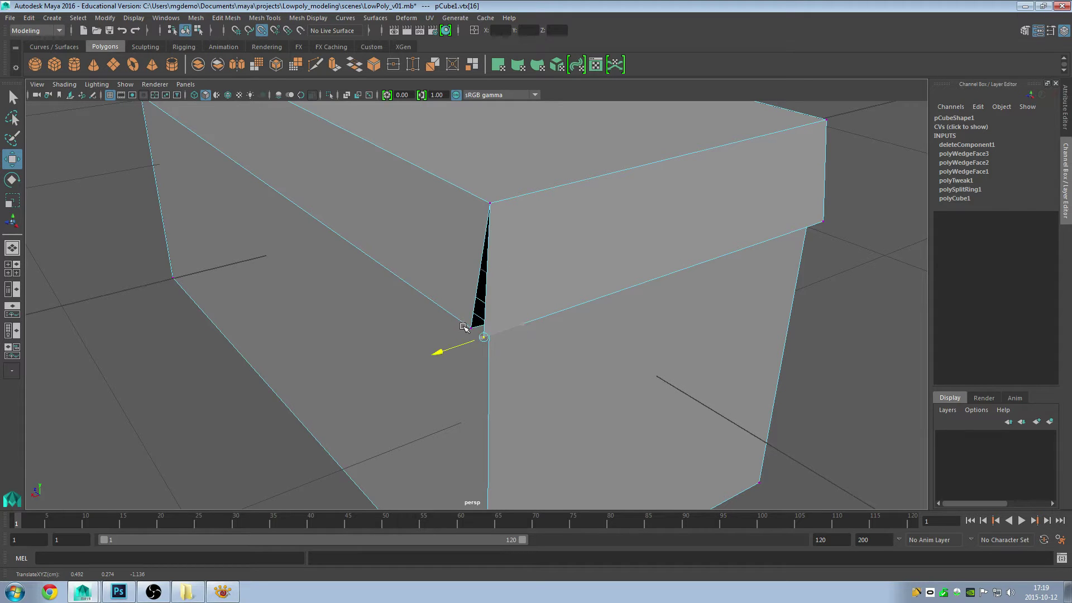
# - Snap the other lid-corner vertex onto its neighbouring corner, closing the remaining gap
pyautogui.click(467, 330)
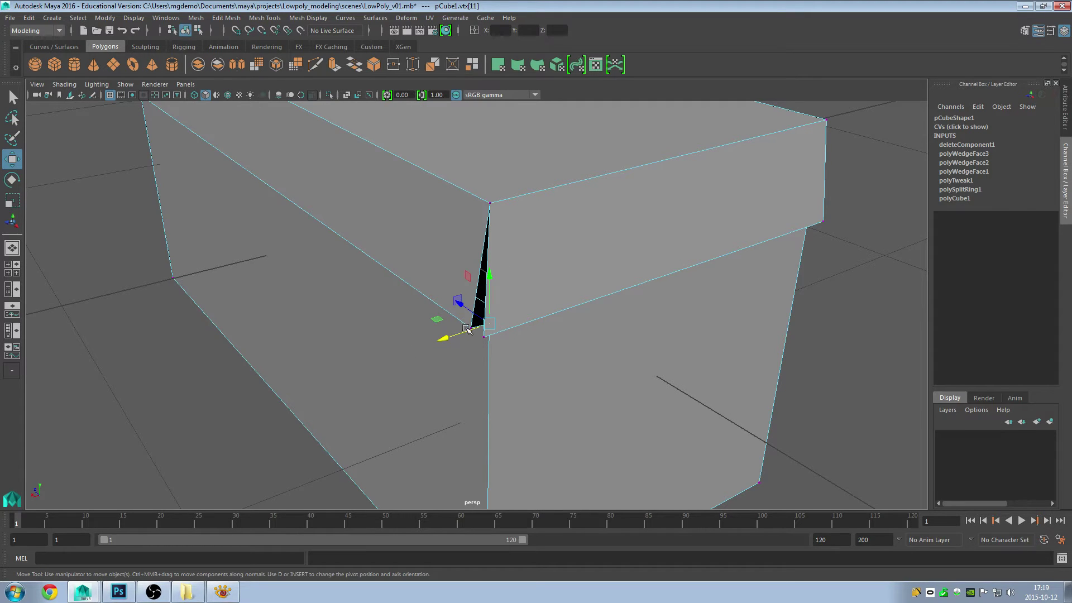
pyautogui.click(194, 326)
pyautogui.click(469, 328)
pyautogui.keyDown('alt'); pyautogui.moveTo(450, 359); pyautogui.dragTo(472, 357); pyautogui.keyUp('alt')
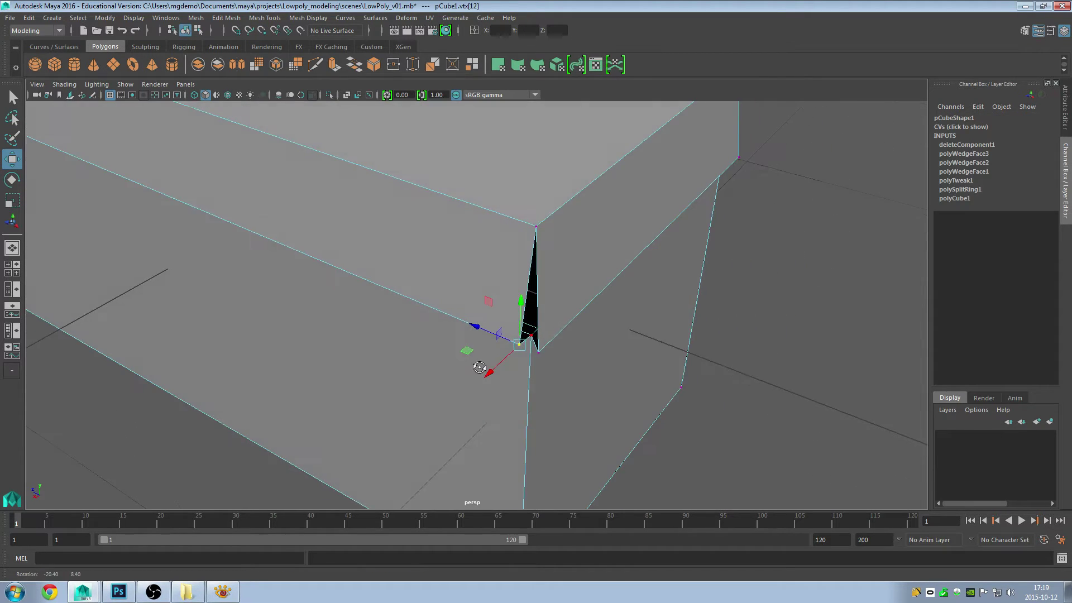
pyautogui.moveTo(482, 322)
pyautogui.mouseDown(button='middle')
pyautogui.moveTo(434, 322)
pyautogui.moveTo(502, 325)
pyautogui.mouseUp(button='middle')
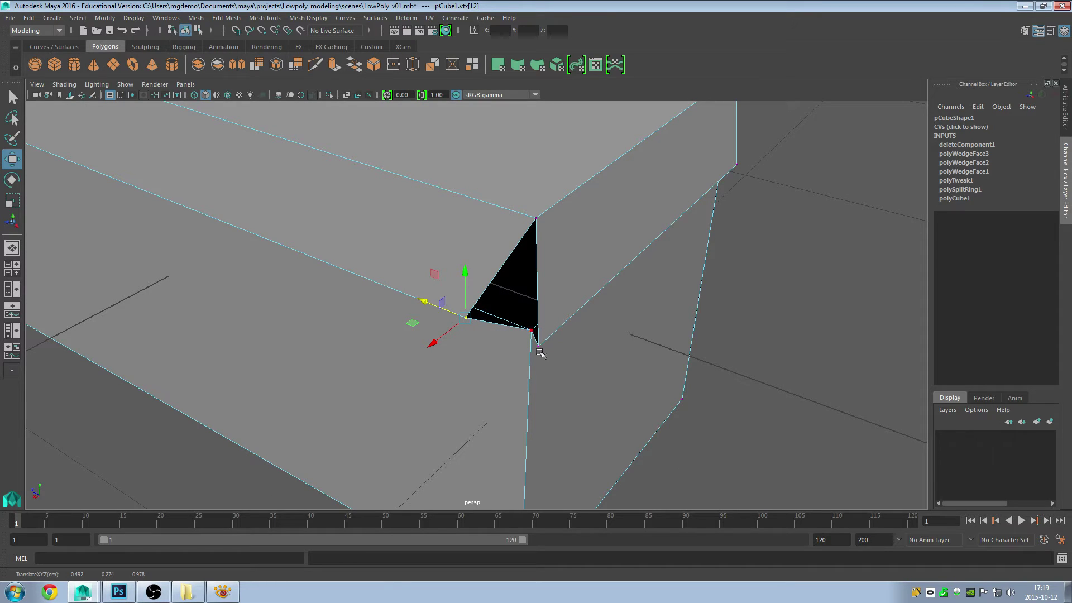
pyautogui.press('v')
pyautogui.moveTo(542, 349); pyautogui.dragTo(538, 351, button='middle')
pyautogui.moveTo(608, 369)
pyautogui.keyDown('alt'); pyautogui.mouseDown(button='right')
pyautogui.moveTo(403, 349)
pyautogui.moveTo(436, 347)
pyautogui.mouseUp(button='right'); pyautogui.keyUp('alt')
pyautogui.moveTo(168, 162)
pyautogui.mouseDown()
pyautogui.moveTo(445, 311)
pyautogui.moveTo(643, 466)
pyautogui.mouseUp()
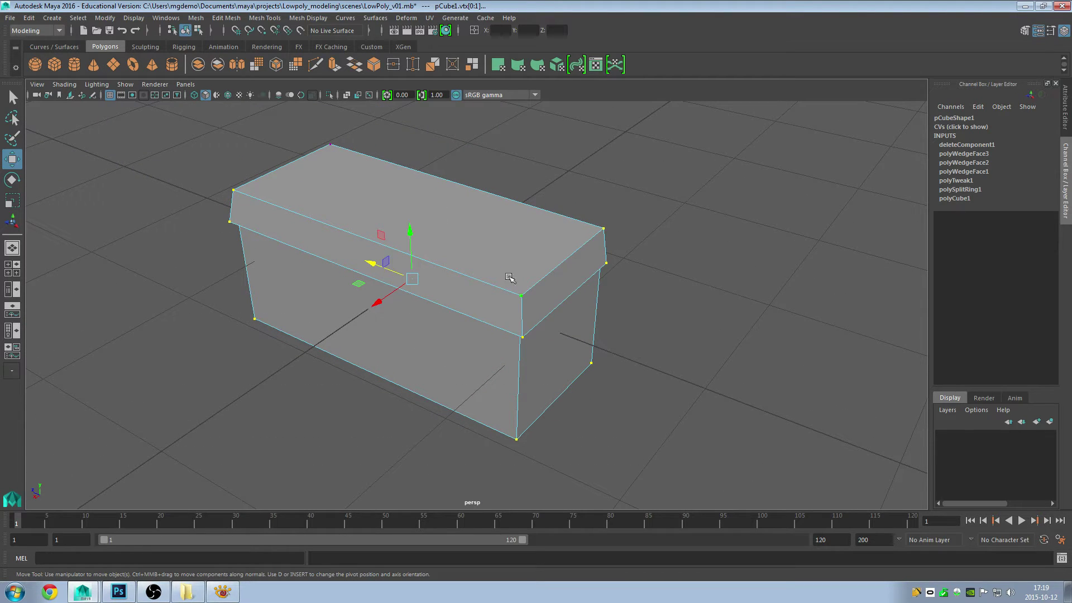
# - Merge the overlapping lid-band vertices with a 0.01 distance threshold
pyautogui.click(226, 17)
pyautogui.click(250, 130)
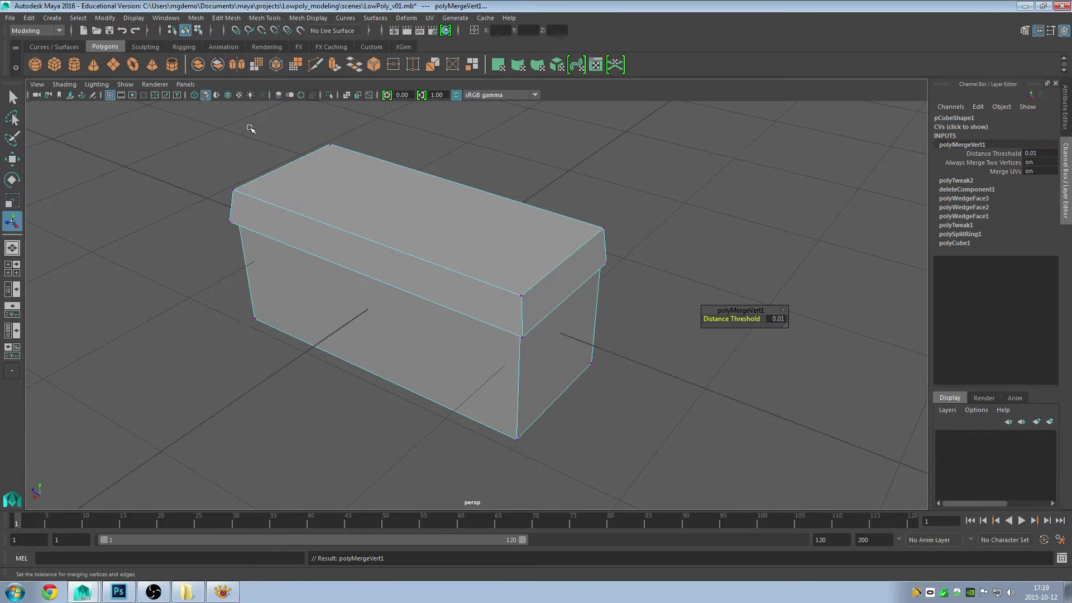
pyautogui.moveTo(494, 253)
pyautogui.keyDown('alt'); pyautogui.mouseDown()
pyautogui.moveTo(380, 223)
pyautogui.moveTo(445, 255)
pyautogui.moveTo(438, 244)
pyautogui.moveTo(488, 223)
pyautogui.moveTo(459, 246)
pyautogui.moveTo(540, 288)
pyautogui.moveTo(414, 275)
pyautogui.moveTo(354, 328)
pyautogui.moveTo(462, 292)
pyautogui.moveTo(455, 323)
pyautogui.moveTo(375, 333)
pyautogui.moveTo(414, 354)
pyautogui.moveTo(412, 335)
pyautogui.moveTo(430, 333)
pyautogui.mouseUp(); pyautogui.keyUp('alt')
# - Glance at the cardboard box reference photo, then tumble the viewport back onto the box
pyautogui.hotkey('alt', 'Tab')
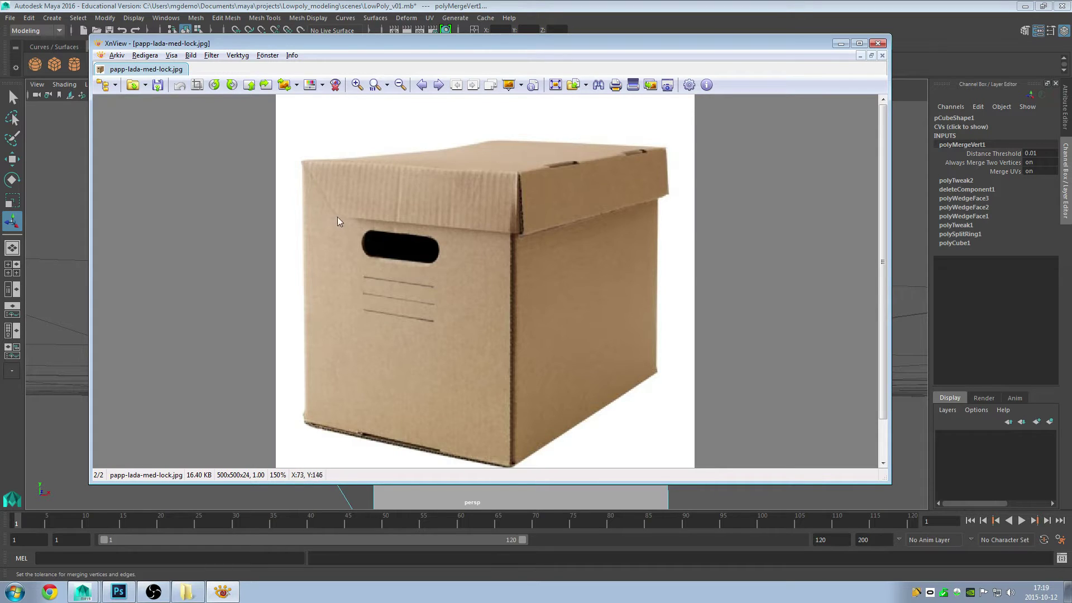
pyautogui.hotkey('alt', 'Tab')
pyautogui.moveTo(407, 241)
pyautogui.keyDown('alt'); pyautogui.mouseDown()
pyautogui.moveTo(435, 275)
pyautogui.moveTo(304, 95)
pyautogui.mouseUp(); pyautogui.keyUp('alt')
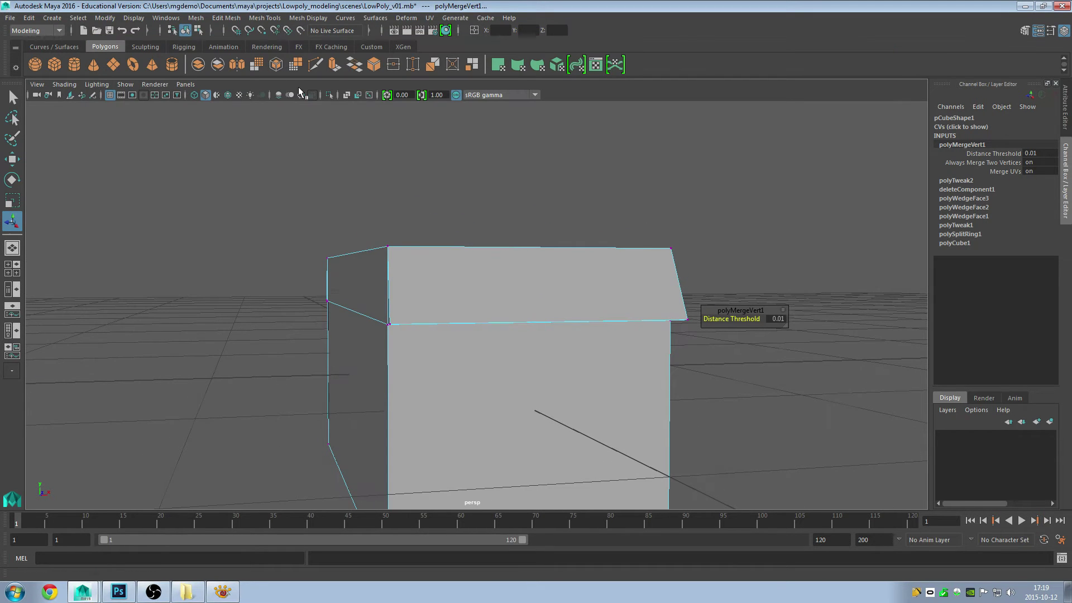
# - Multi-Cut a diagonal edge across the lid from its top-left corner to the front edge
pyautogui.click(265, 20)
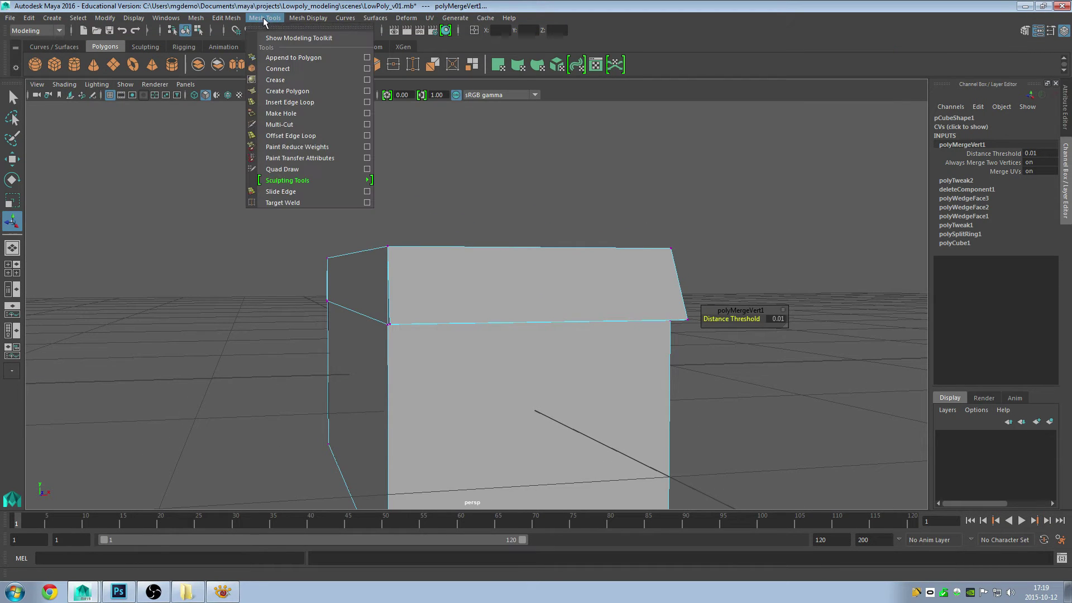
pyautogui.click(294, 126)
pyautogui.keyDown('alt'); pyautogui.moveTo(419, 268); pyautogui.dragTo(423, 284); pyautogui.keyUp('alt')
pyautogui.keyDown('alt'); pyautogui.moveTo(395, 307); pyautogui.dragTo(471, 314, button='right'); pyautogui.keyUp('alt')
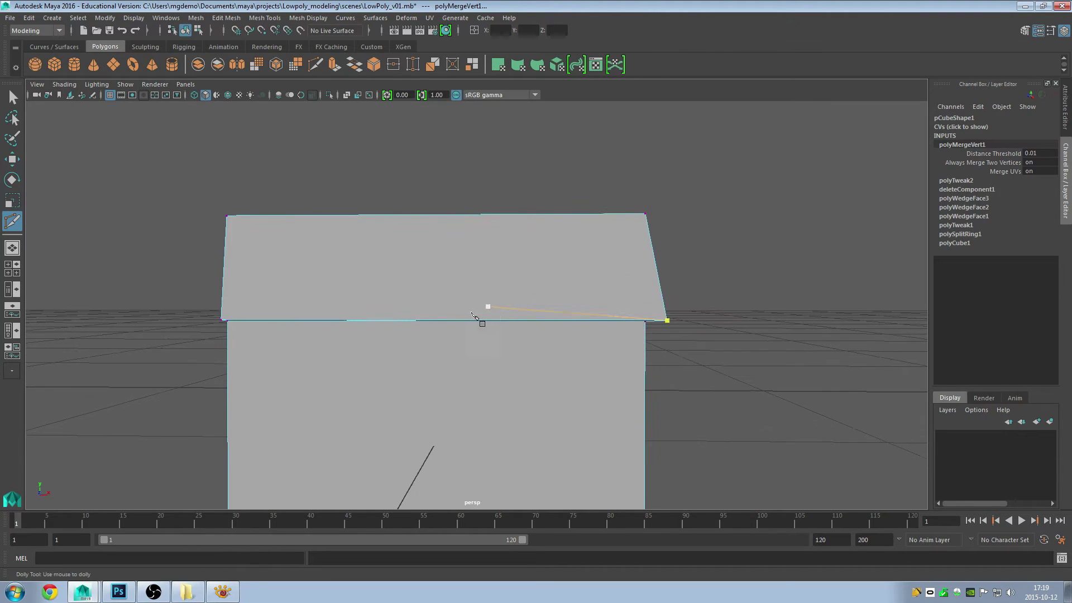
pyautogui.moveTo(472, 315)
pyautogui.keyDown('alt'); pyautogui.mouseDown()
pyautogui.moveTo(349, 175)
pyautogui.moveTo(497, 270)
pyautogui.moveTo(449, 232)
pyautogui.mouseUp(); pyautogui.keyUp('alt')
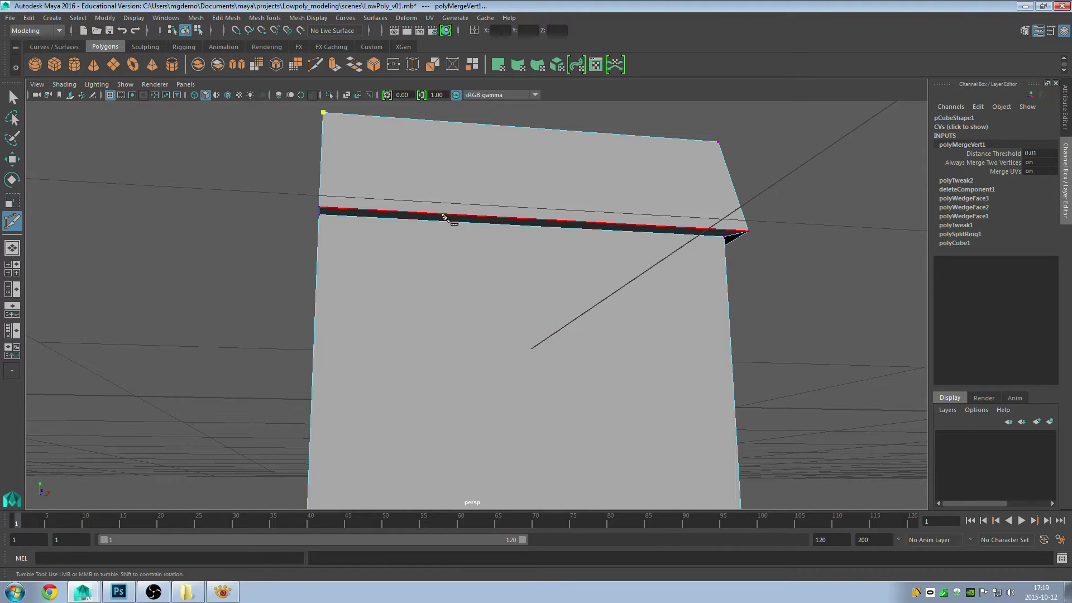
pyautogui.moveTo(440, 215)
pyautogui.keyDown('alt'); pyautogui.mouseDown()
pyautogui.moveTo(461, 233)
pyautogui.moveTo(443, 201)
pyautogui.mouseUp(); pyautogui.keyUp('alt')
pyautogui.keyDown('alt'); pyautogui.moveTo(443, 201); pyautogui.dragTo(430, 304, button='middle'); pyautogui.keyUp('alt')
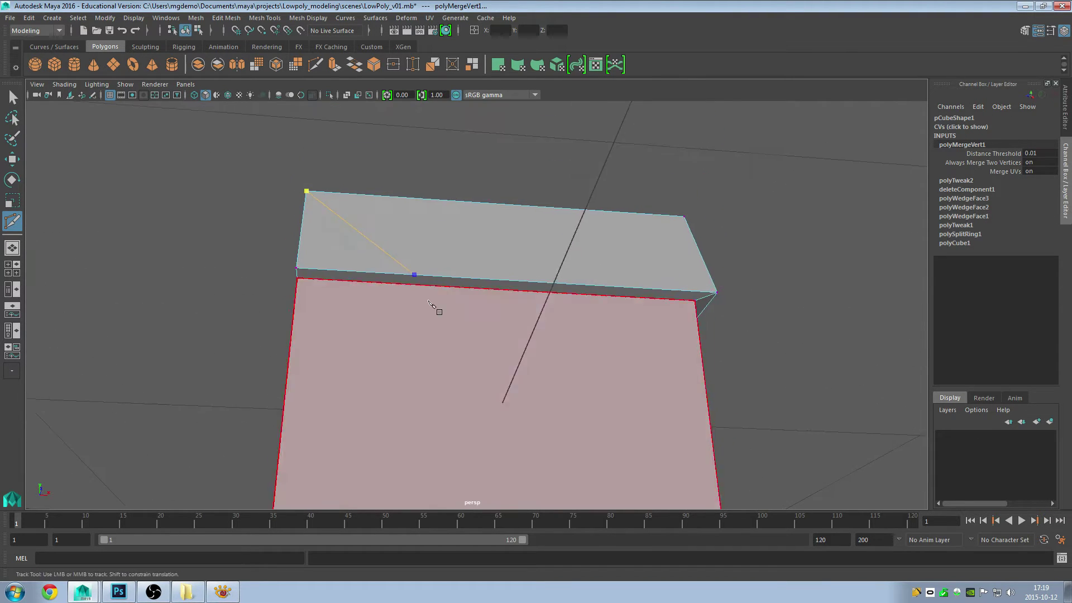
pyautogui.keyDown('alt'); pyautogui.moveTo(430, 303); pyautogui.dragTo(416, 250); pyautogui.keyUp('alt')
pyautogui.click(403, 243)
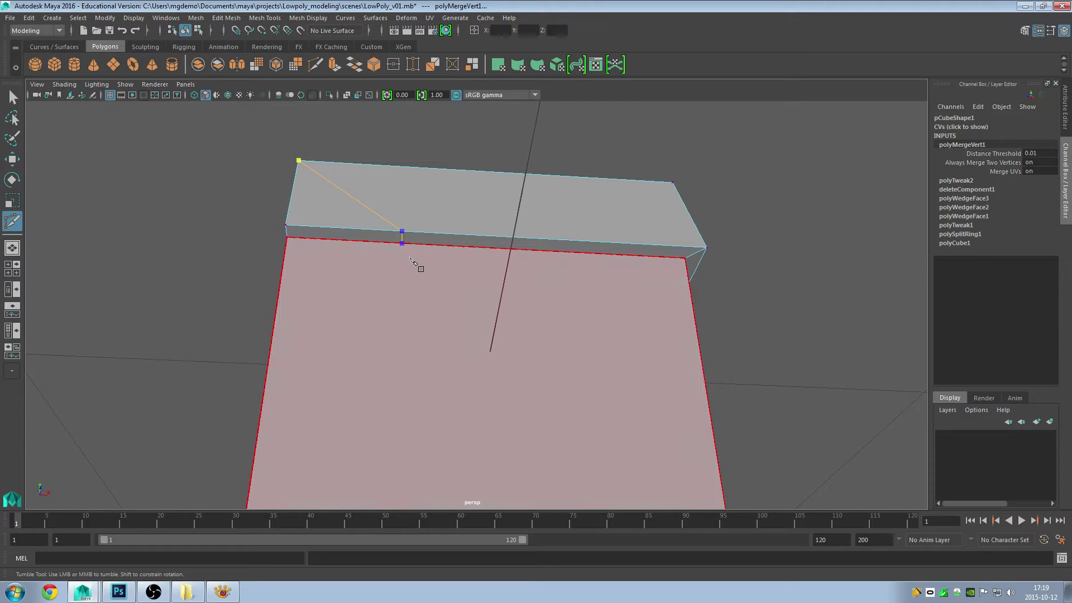
pyautogui.press('Return')
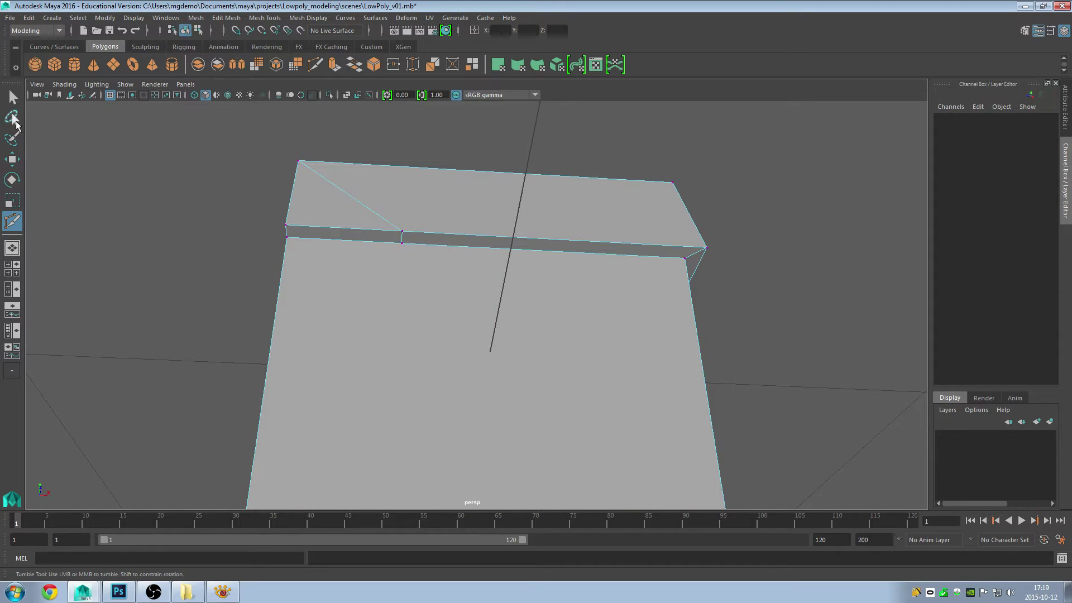
pyautogui.click(11, 97)
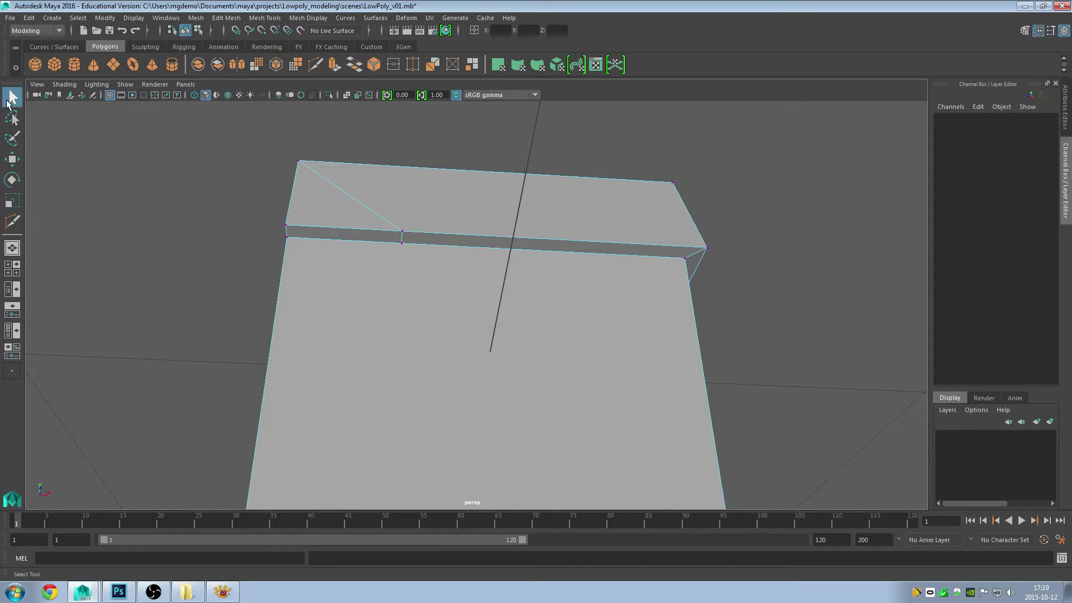
# - Delete the triangular corner face of the lid
pyautogui.keyDown('alt'); pyautogui.moveTo(400, 298); pyautogui.dragTo(347, 299); pyautogui.keyUp('alt')
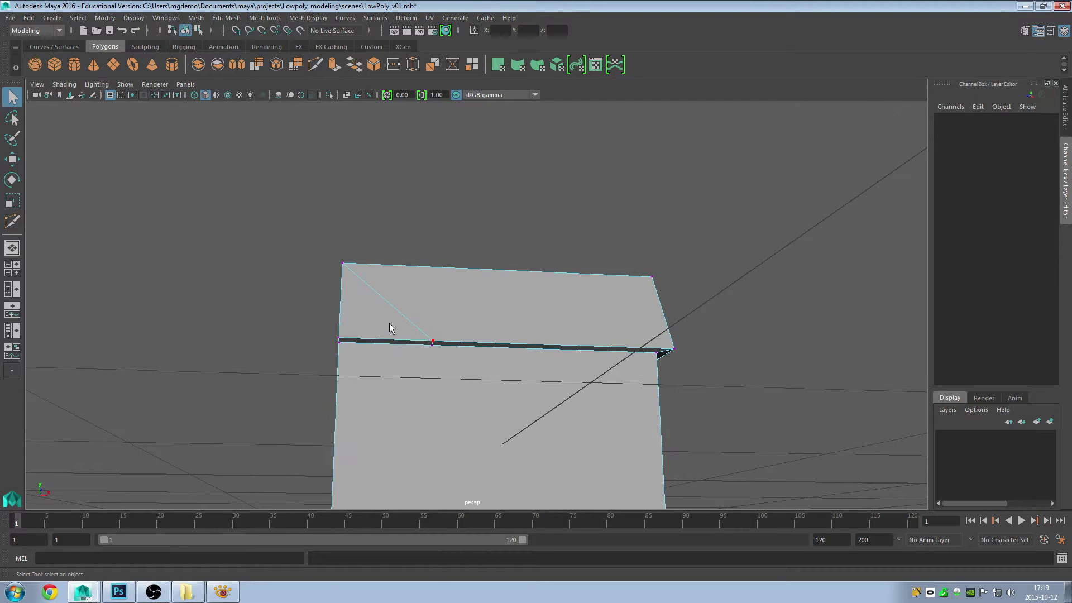
pyautogui.moveTo(389, 270); pyautogui.dragTo(390, 310, button='right')
pyautogui.keyDown('alt'); pyautogui.moveTo(385, 313); pyautogui.dragTo(407, 344); pyautogui.keyUp('alt')
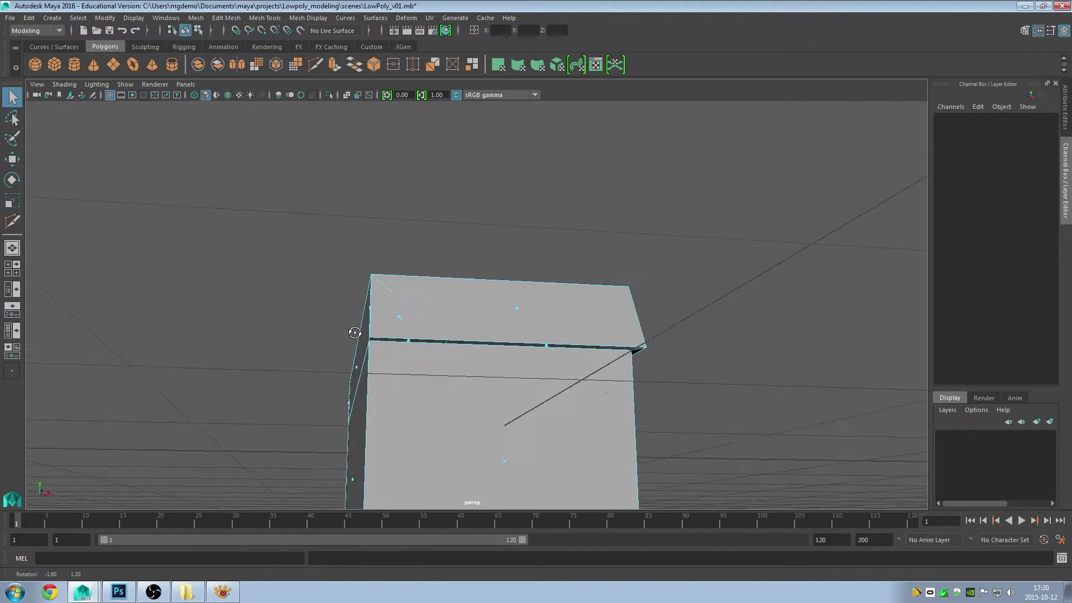
pyautogui.click(436, 328)
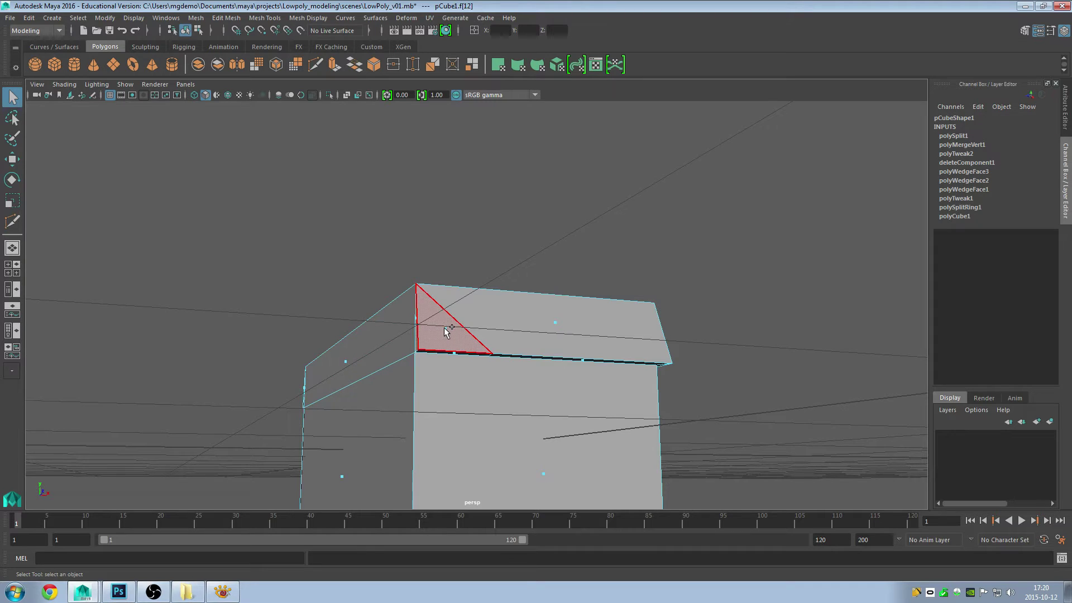
pyautogui.keyDown('alt'); pyautogui.moveTo(454, 354); pyautogui.dragTo(468, 362); pyautogui.keyUp('alt')
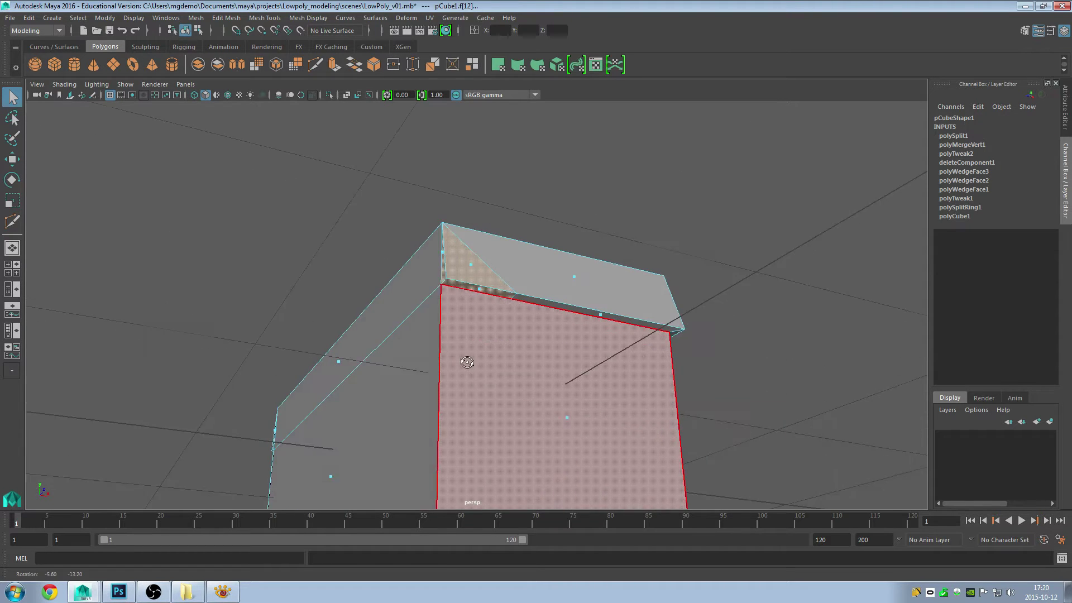
pyautogui.keyDown('alt'); pyautogui.moveTo(467, 362); pyautogui.dragTo(579, 391, button='right'); pyautogui.keyUp('alt')
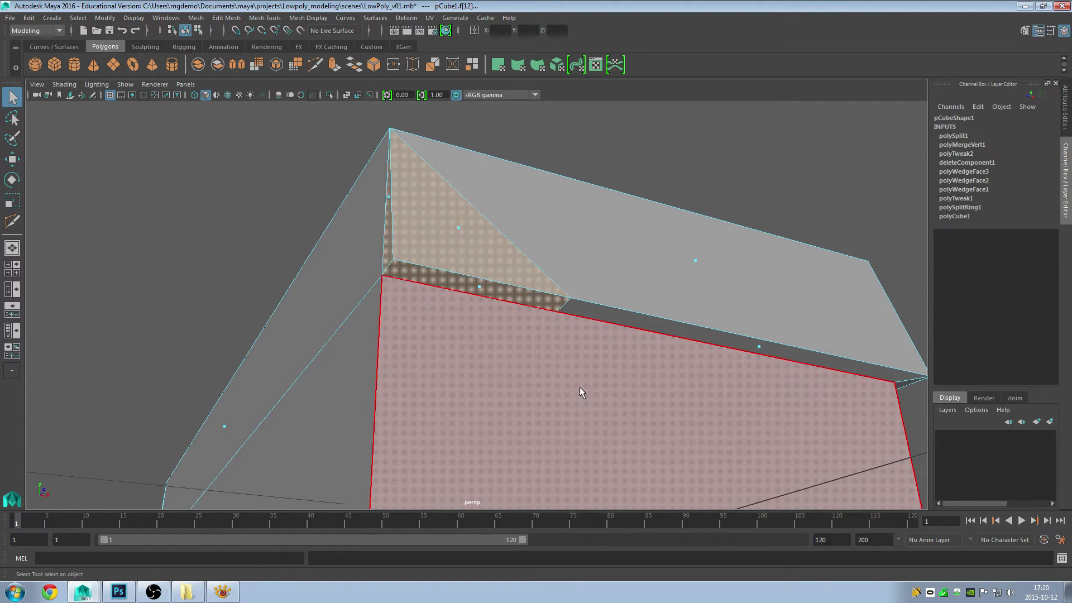
pyautogui.press('Delete')
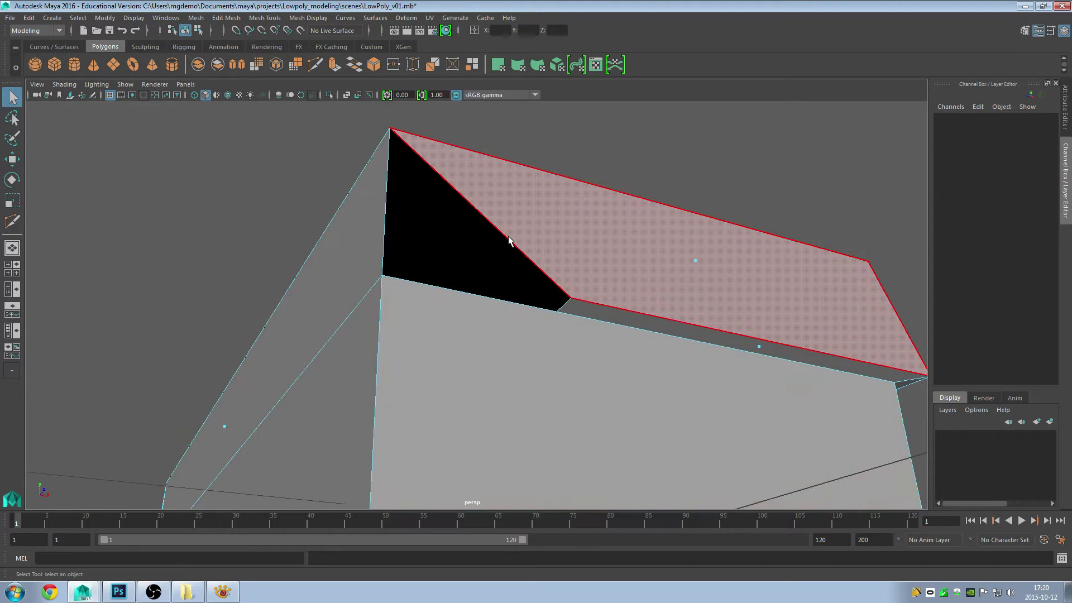
# - Select the edge bordering the new gap in the lid
pyautogui.rightClick(508, 237)
pyautogui.click(507, 204)
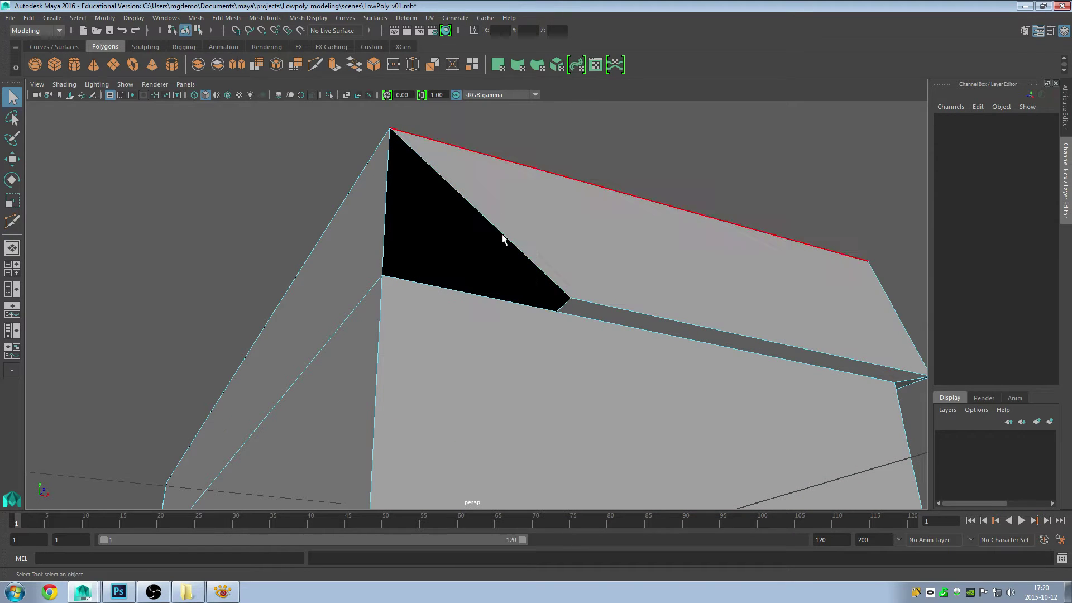
pyautogui.click(563, 313)
pyautogui.scroll(-2, 532, 328)
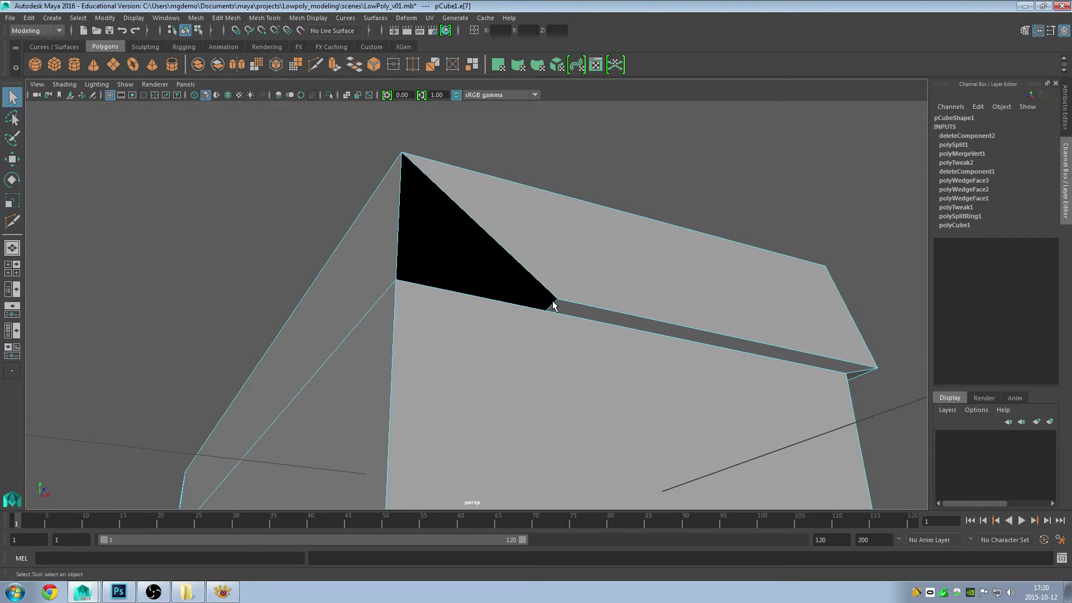
pyautogui.click(554, 306)
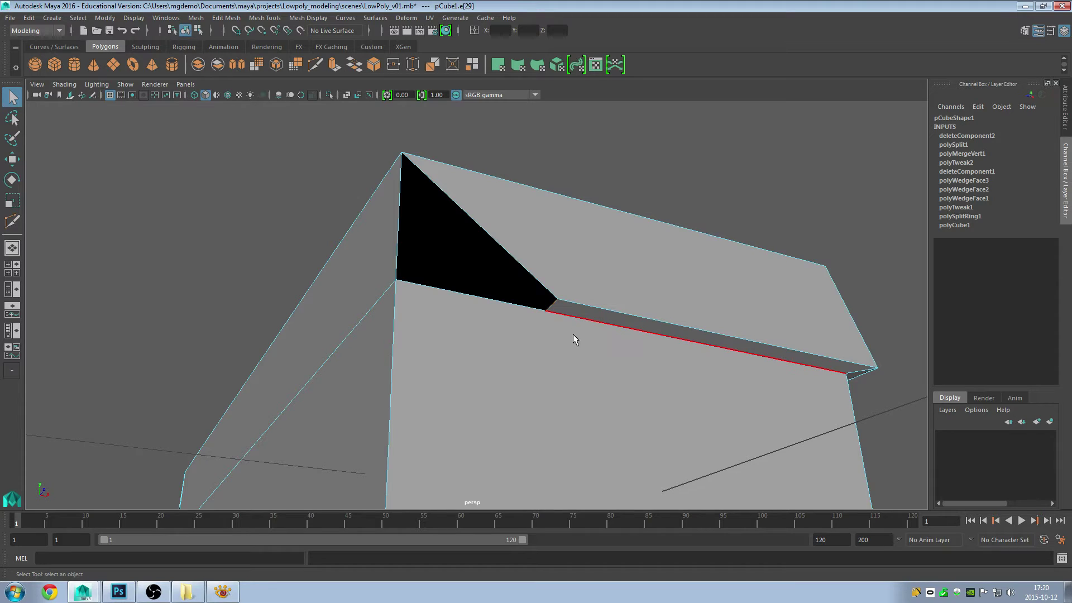
pyautogui.moveTo(574, 335)
pyautogui.keyDown('alt'); pyautogui.mouseDown(button='right')
pyautogui.moveTo(545, 335)
pyautogui.moveTo(662, 370)
pyautogui.mouseUp(button='right'); pyautogui.keyUp('alt')
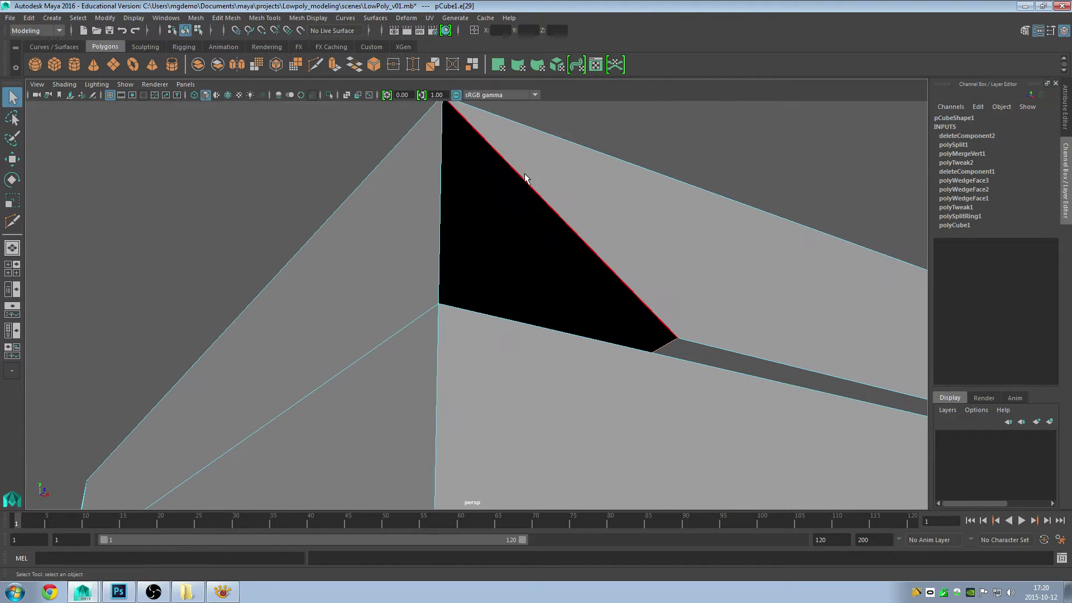
pyautogui.click(259, 18)
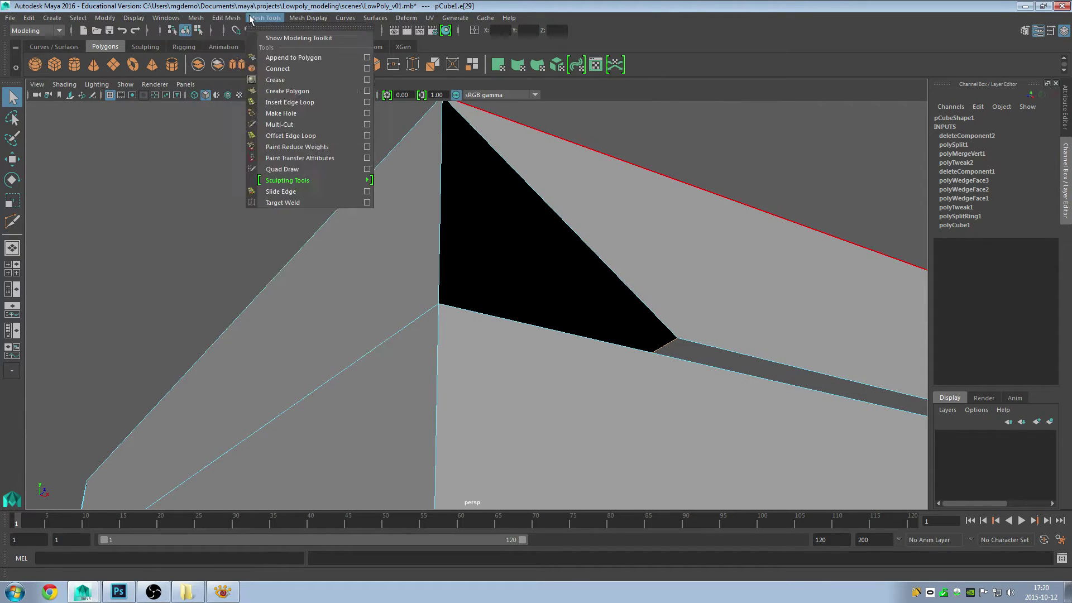
pyautogui.moveTo(226, 18)
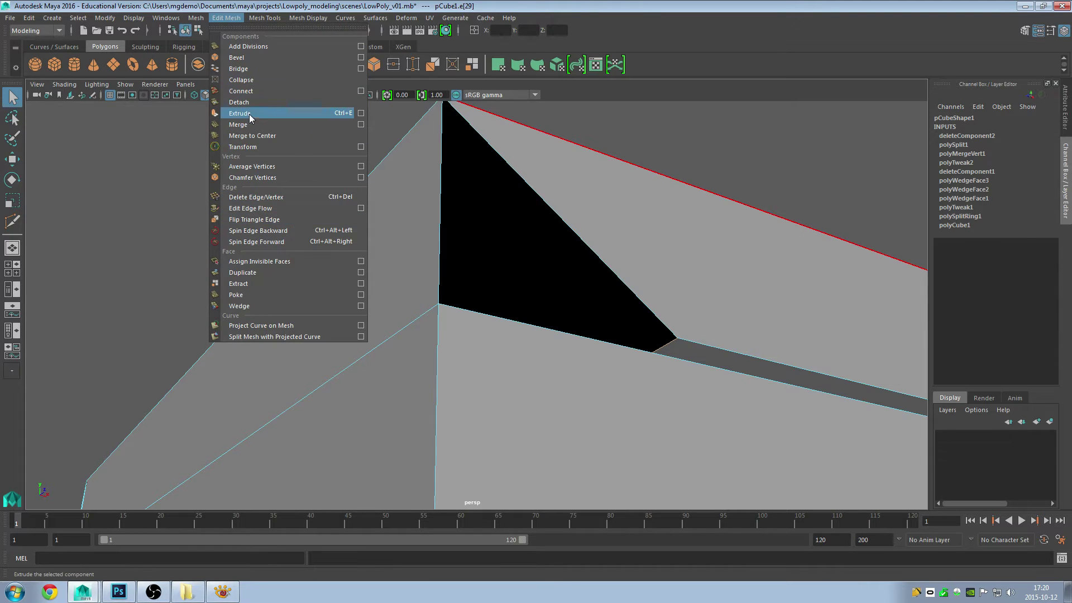
# - Extrude the selected gap edge and pull the new strip into the gap
pyautogui.click(250, 117)
pyautogui.keyDown('alt'); pyautogui.moveTo(550, 311); pyautogui.dragTo(556, 359); pyautogui.keyUp('alt')
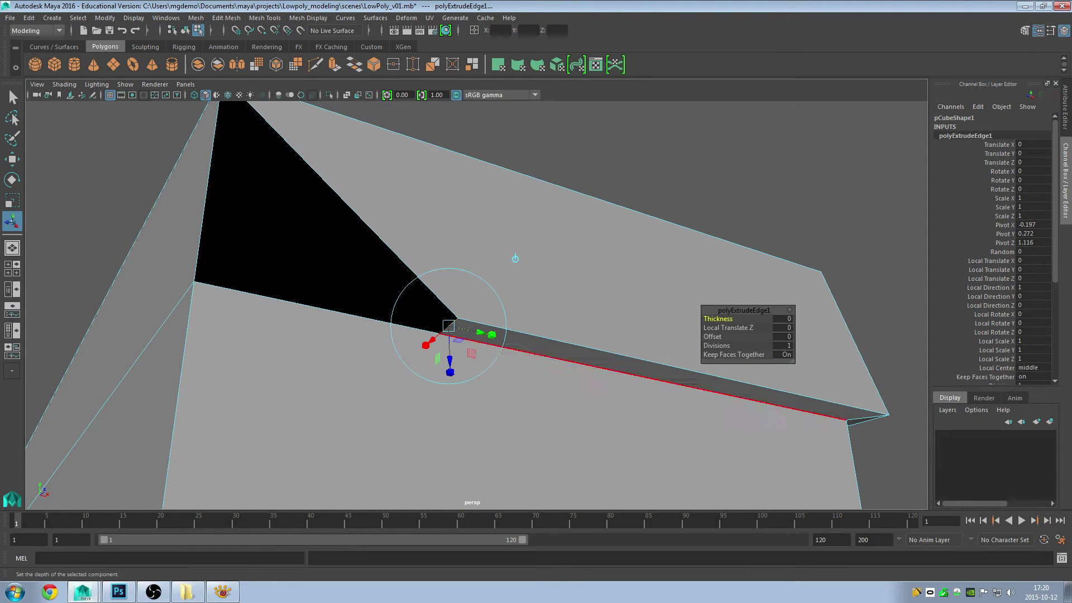
pyautogui.moveTo(472, 354)
pyautogui.mouseDown()
pyautogui.moveTo(344, 335)
pyautogui.moveTo(311, 274)
pyautogui.mouseUp()
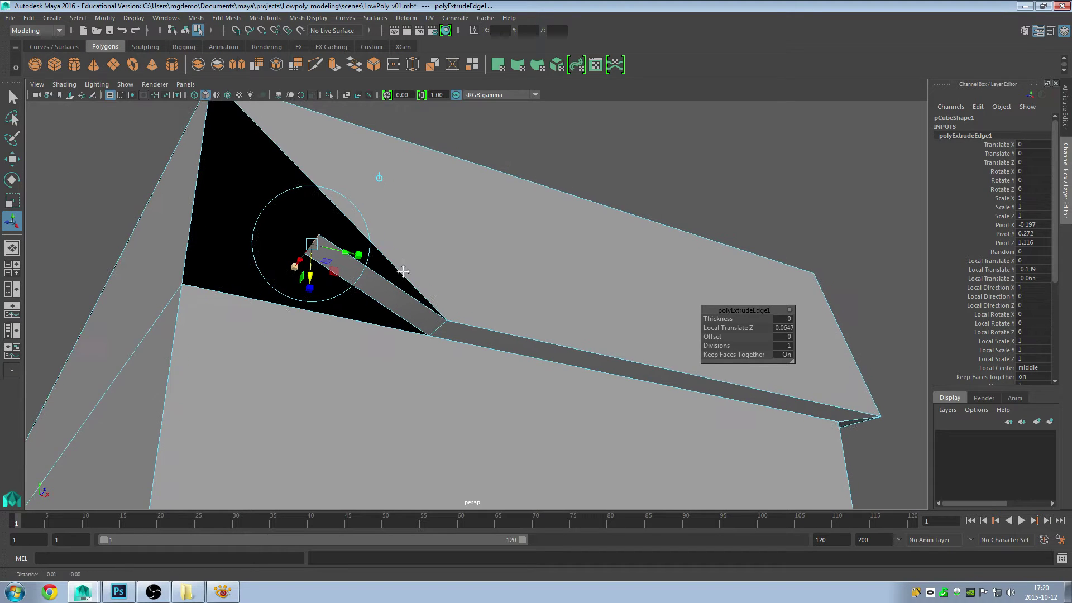
pyautogui.keyDown('alt'); pyautogui.moveTo(404, 271); pyautogui.dragTo(443, 311); pyautogui.keyUp('alt')
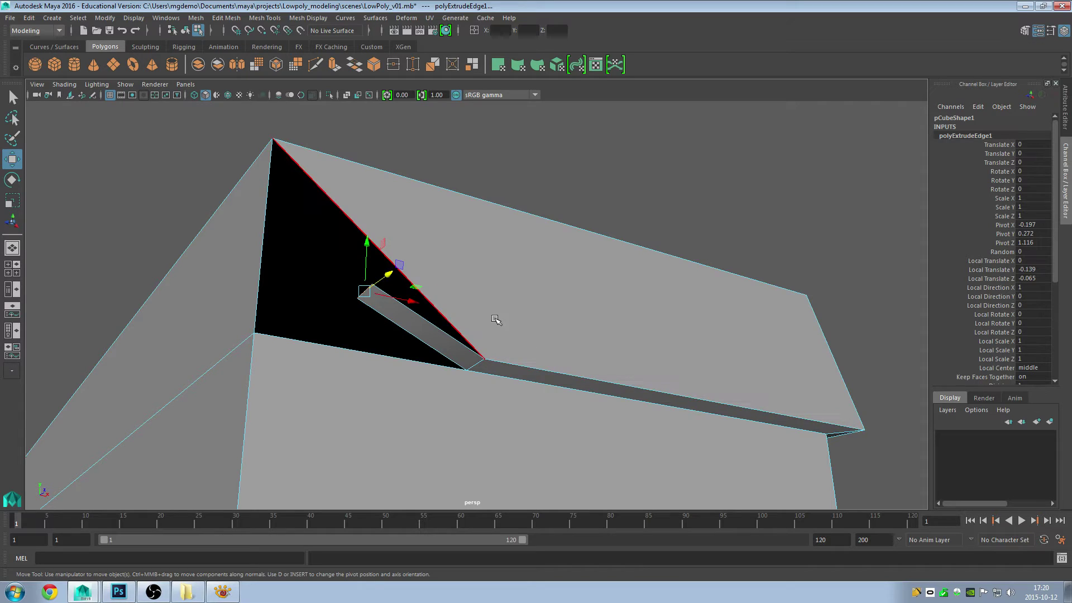
# - Snap the extruded strip's two loose vertices onto the lid's top corner
pyautogui.moveTo(492, 313); pyautogui.dragTo(434, 268, button='right')
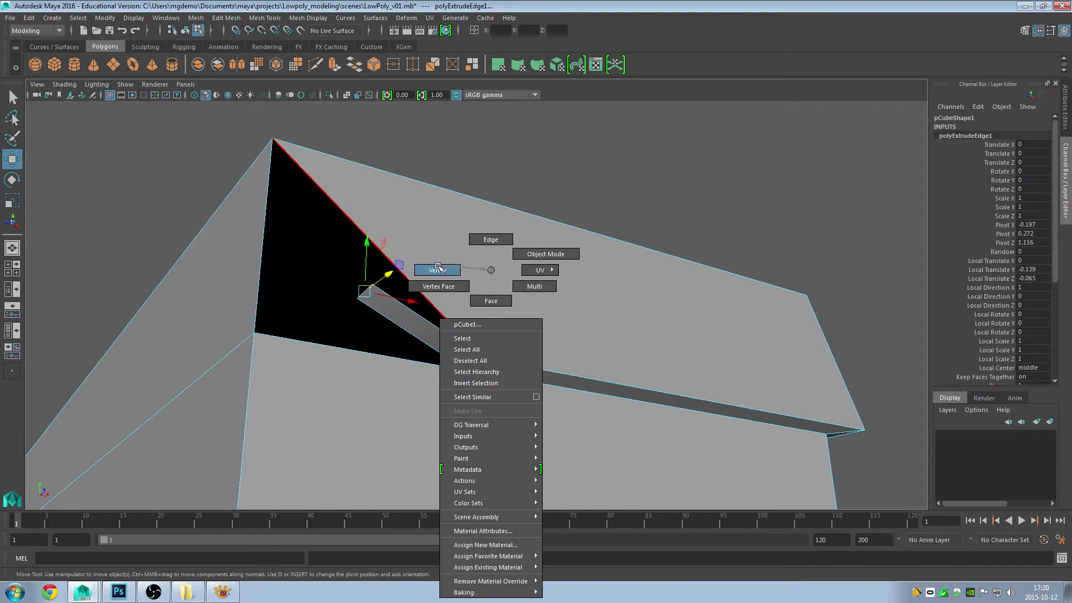
pyautogui.click(483, 359)
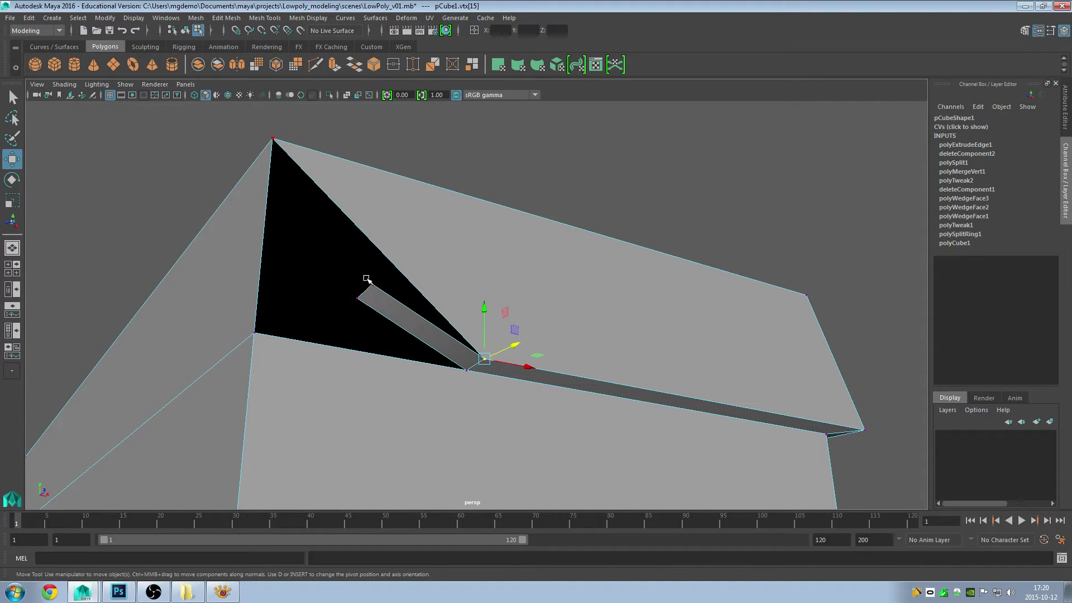
pyautogui.moveTo(382, 292); pyautogui.dragTo(408, 299)
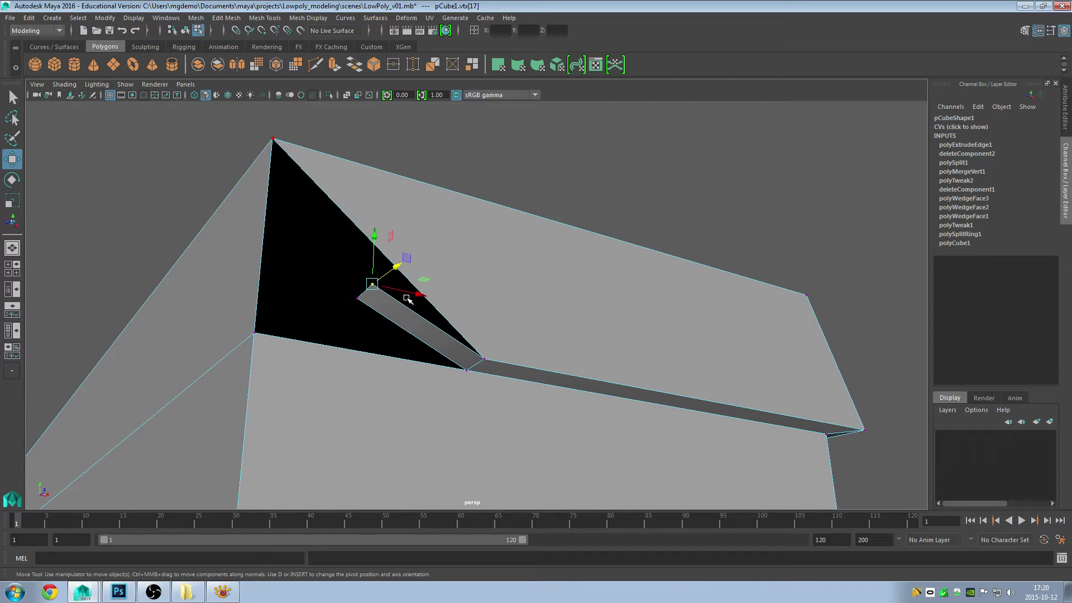
pyautogui.click(372, 285)
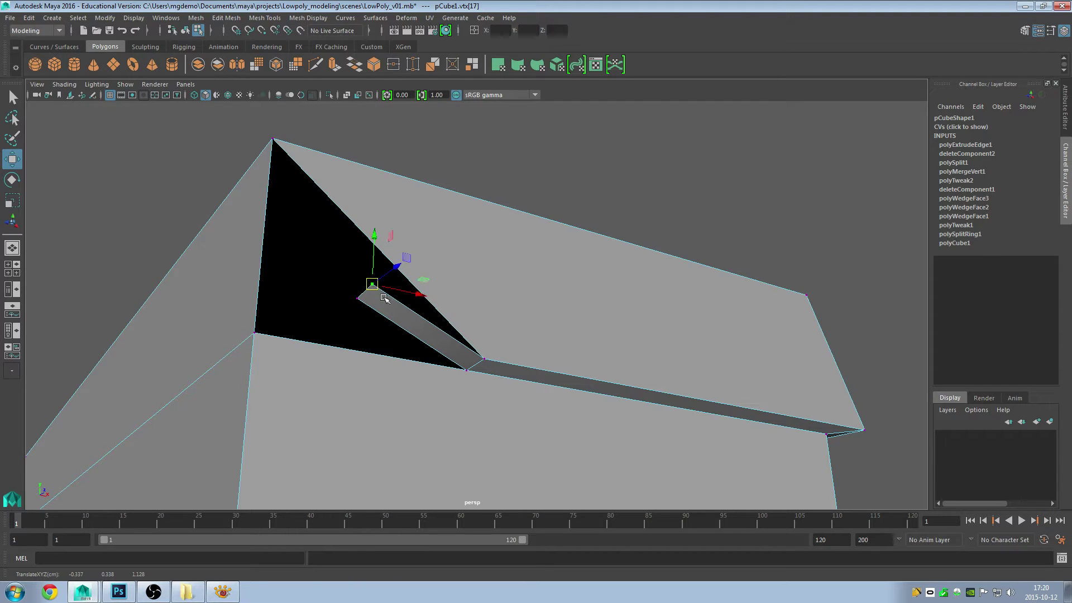
pyautogui.press('v')
pyautogui.moveTo(373, 284); pyautogui.dragTo(373, 284)
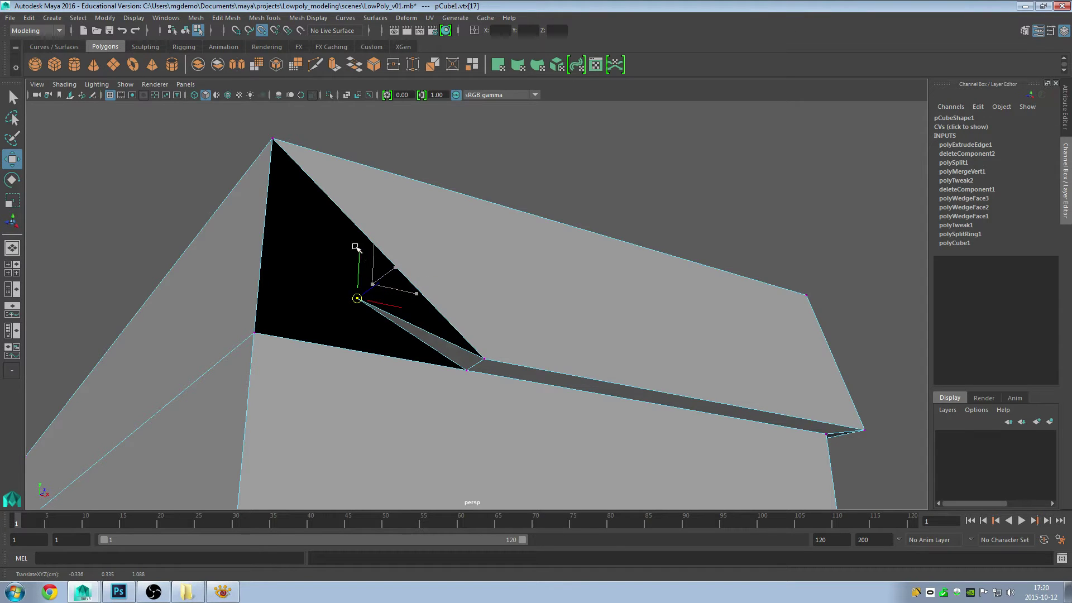
pyautogui.moveTo(355, 247); pyautogui.dragTo(290, 165, button='middle')
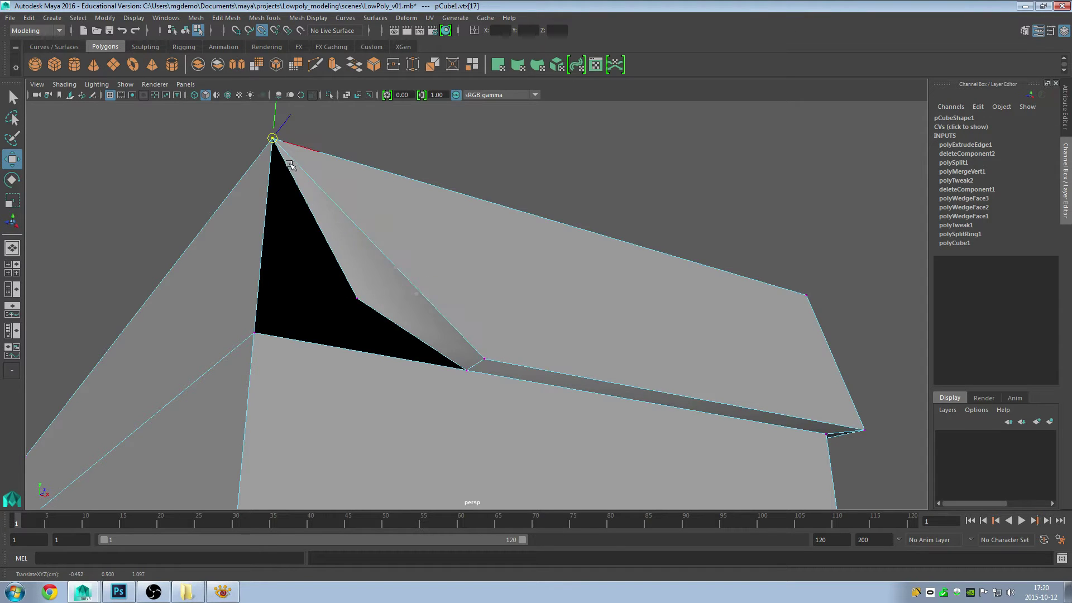
pyautogui.click(357, 299)
pyautogui.press('v')
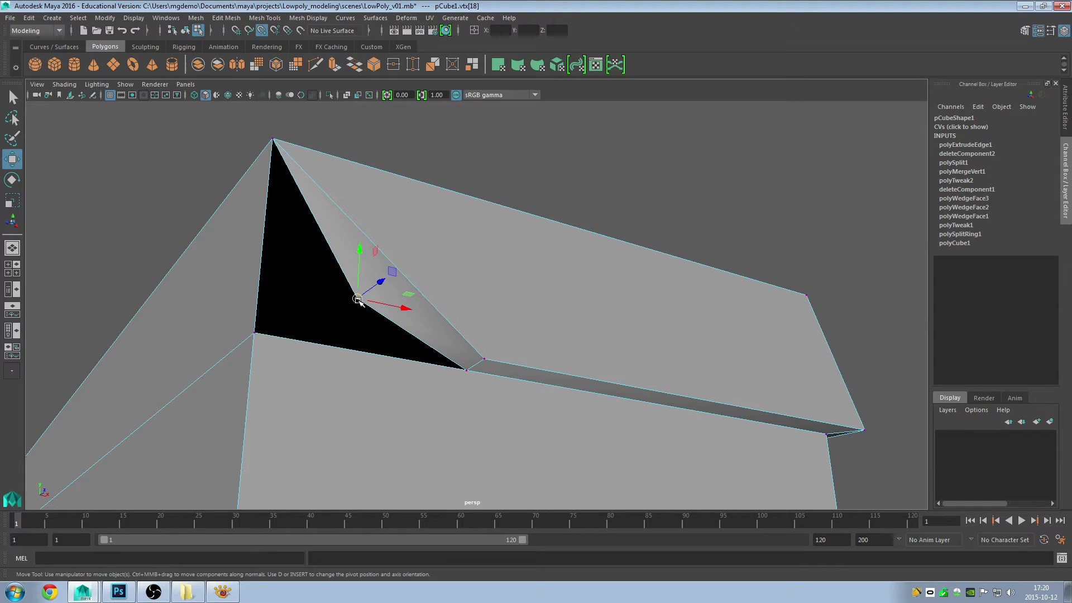
pyautogui.moveTo(357, 300); pyautogui.dragTo(272, 139)
# - Select the diagonal edge beside the dark triangular gap
pyautogui.scroll(-2, 352, 268)
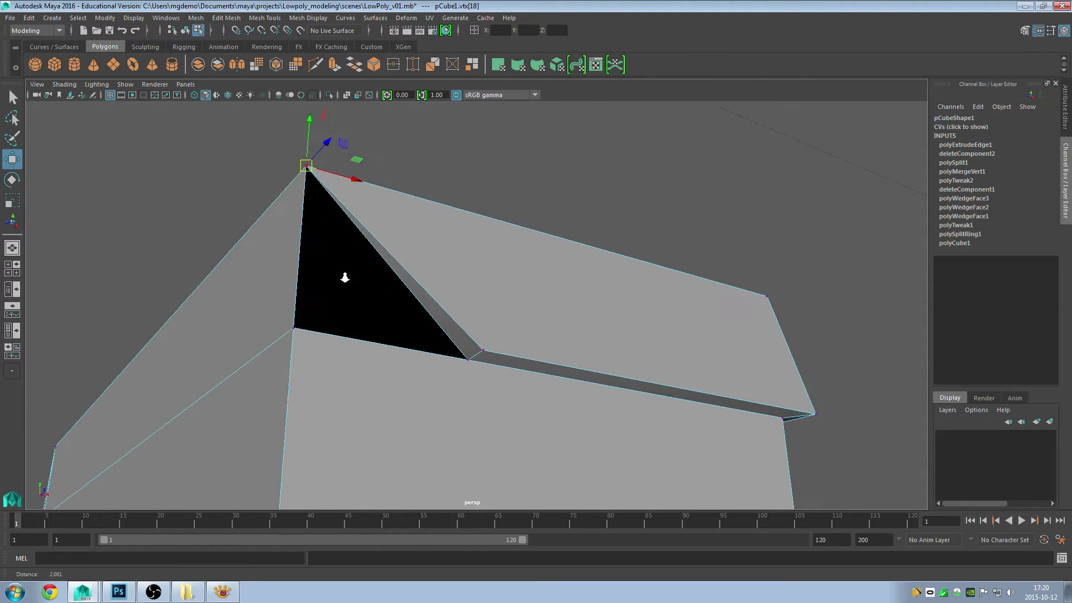
pyautogui.moveTo(379, 243); pyautogui.dragTo(381, 199, button='right')
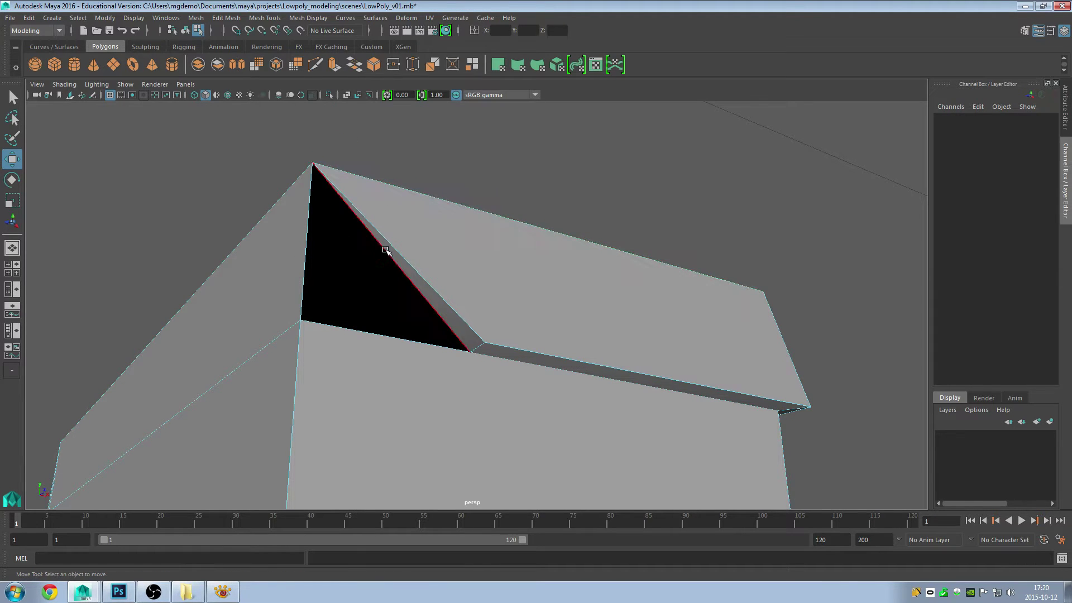
pyautogui.click(385, 247)
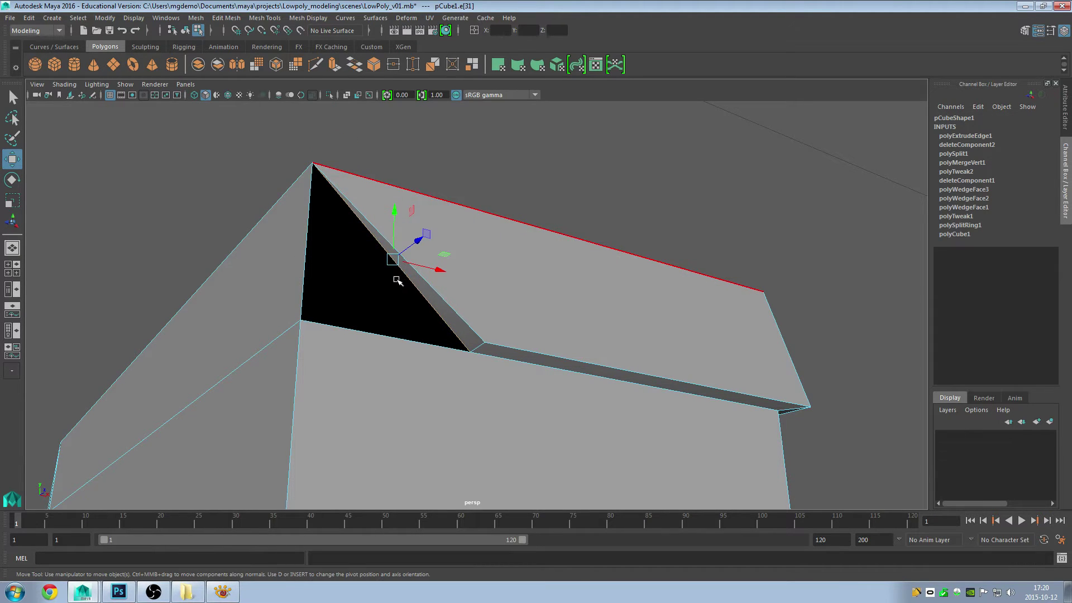
pyautogui.click(226, 18)
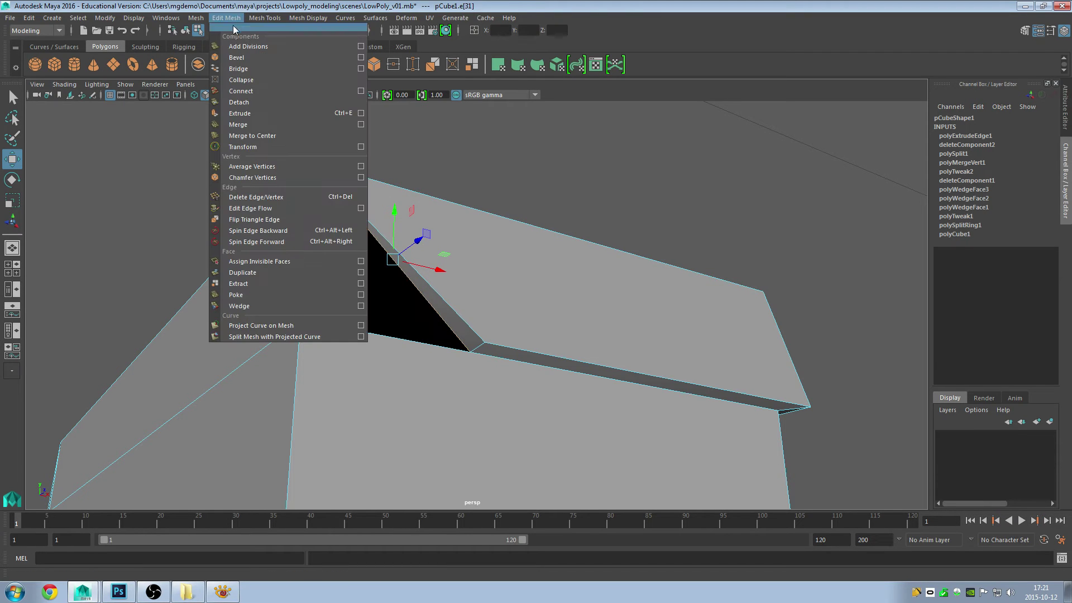
# - Extrude the diagonal edge, pushing the new strip inward and shrinking it
pyautogui.click(257, 112)
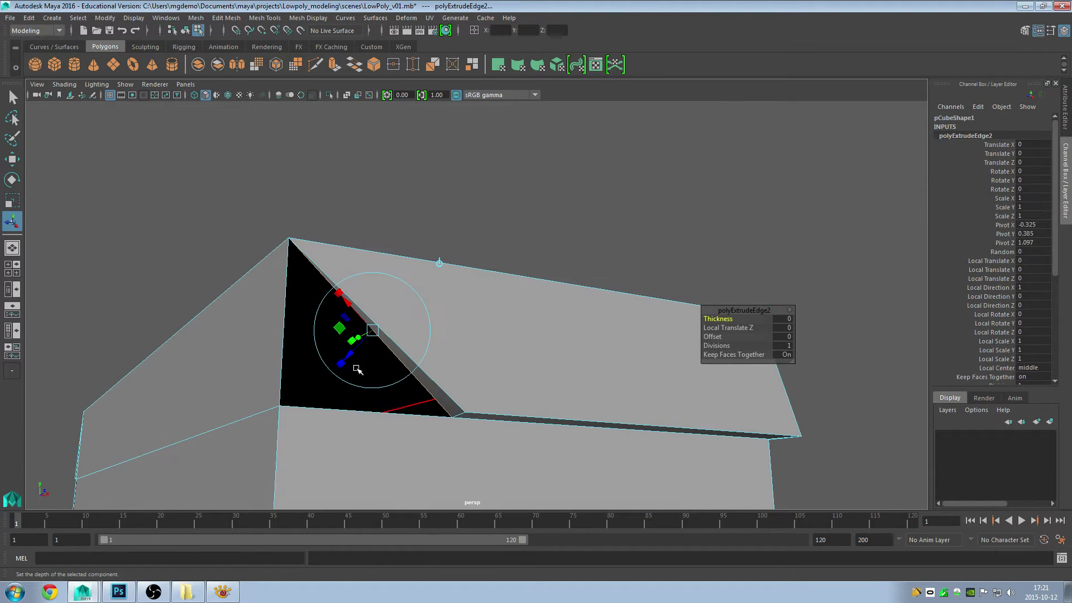
pyautogui.moveTo(353, 362); pyautogui.dragTo(320, 387)
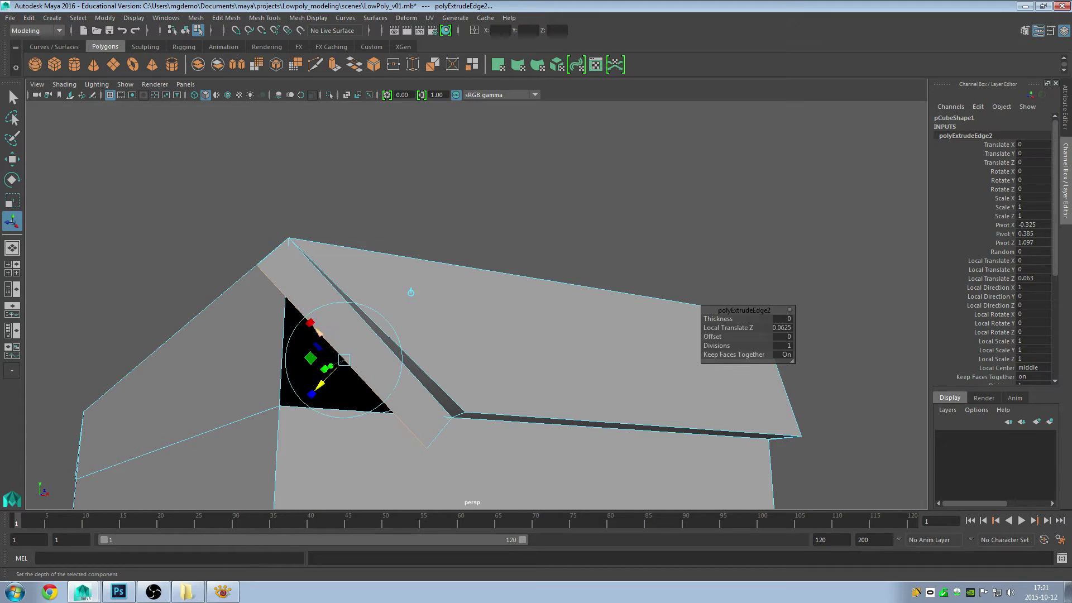
pyautogui.moveTo(310, 323); pyautogui.dragTo(331, 355)
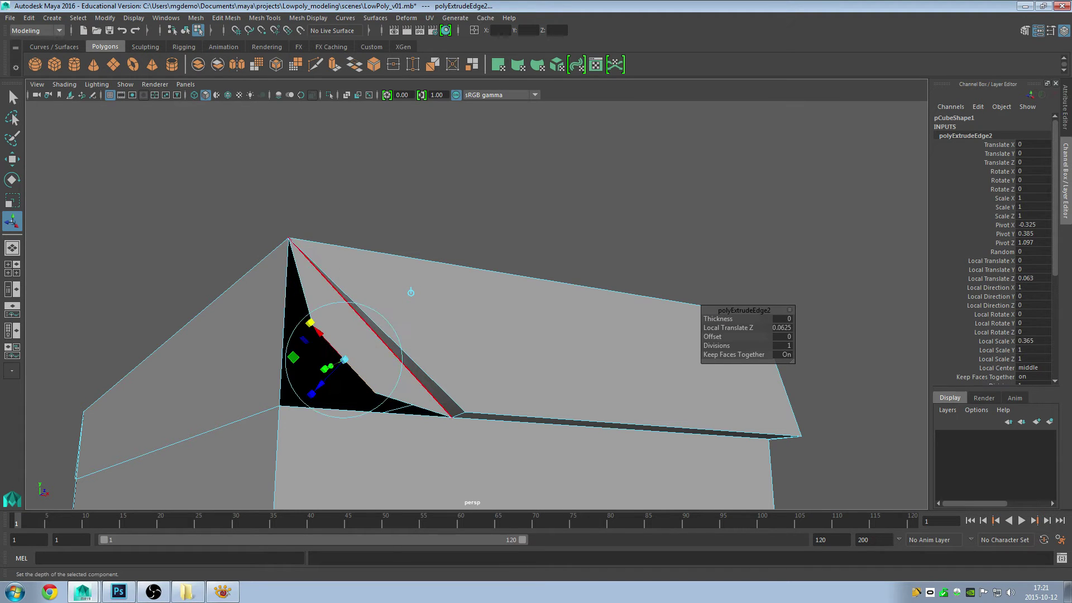
pyautogui.moveTo(411, 292)
pyautogui.keyDown('alt'); pyautogui.mouseDown()
pyautogui.moveTo(438, 216)
pyautogui.moveTo(412, 280)
pyautogui.mouseUp(); pyautogui.keyUp('alt')
# - Snap both loose triangle vertices onto the box corner, then marquee-select the apex vertices
pyautogui.press('w')
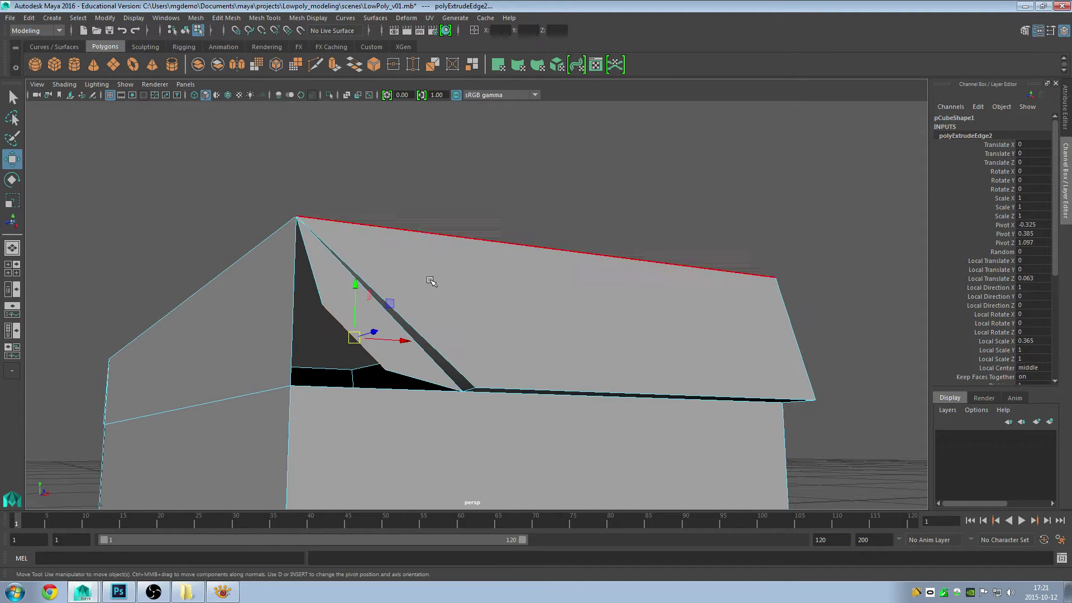
pyautogui.click(437, 206)
pyautogui.moveTo(378, 269); pyautogui.dragTo(325, 270, button='right')
pyautogui.click(323, 305)
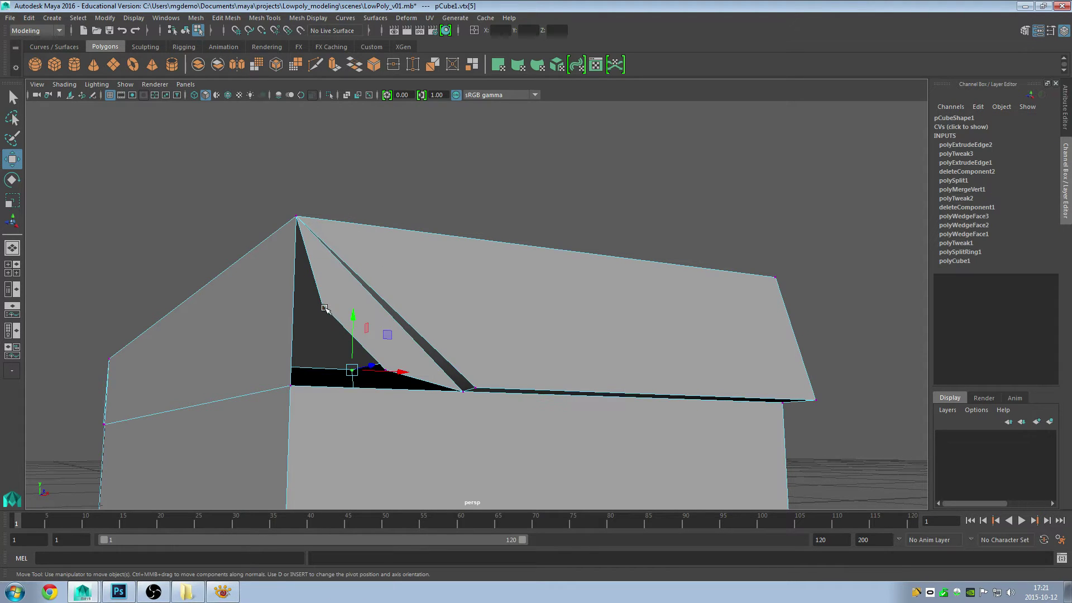
pyautogui.press('v')
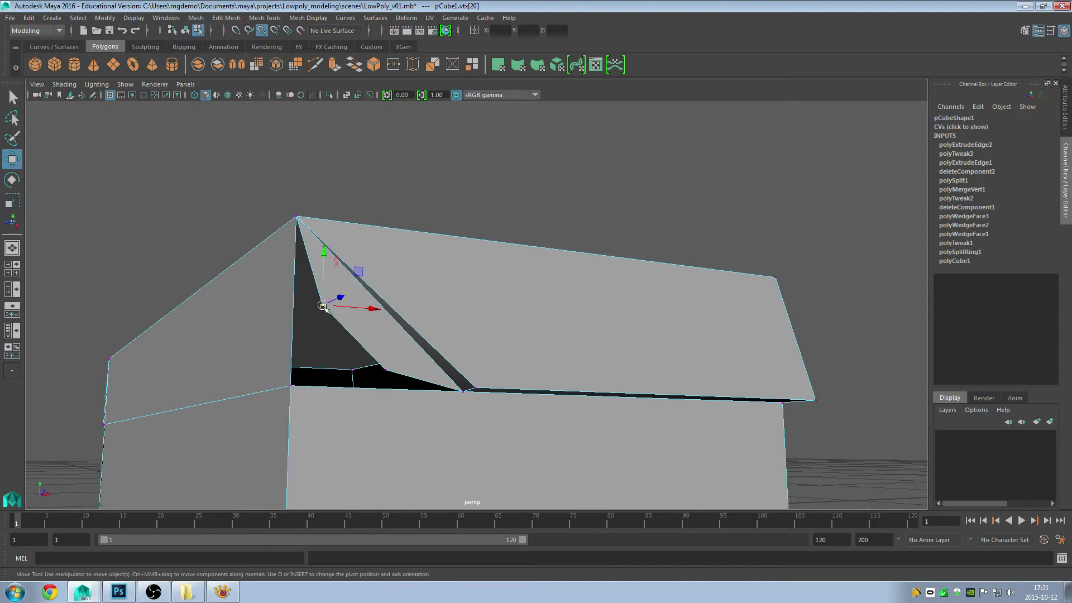
pyautogui.moveTo(323, 306); pyautogui.dragTo(291, 385)
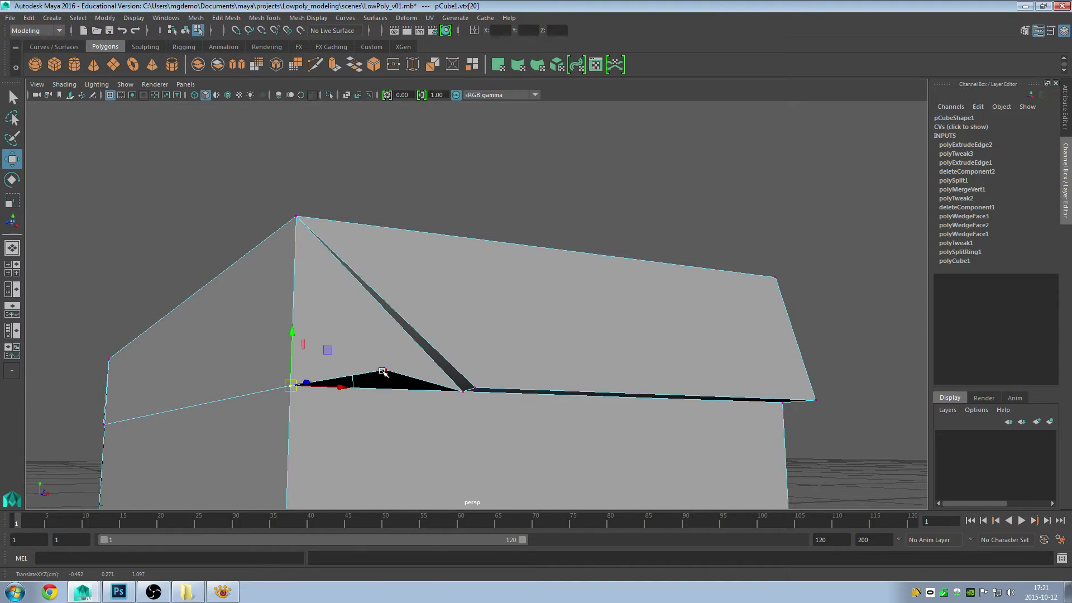
pyautogui.click(384, 371)
pyautogui.press('v')
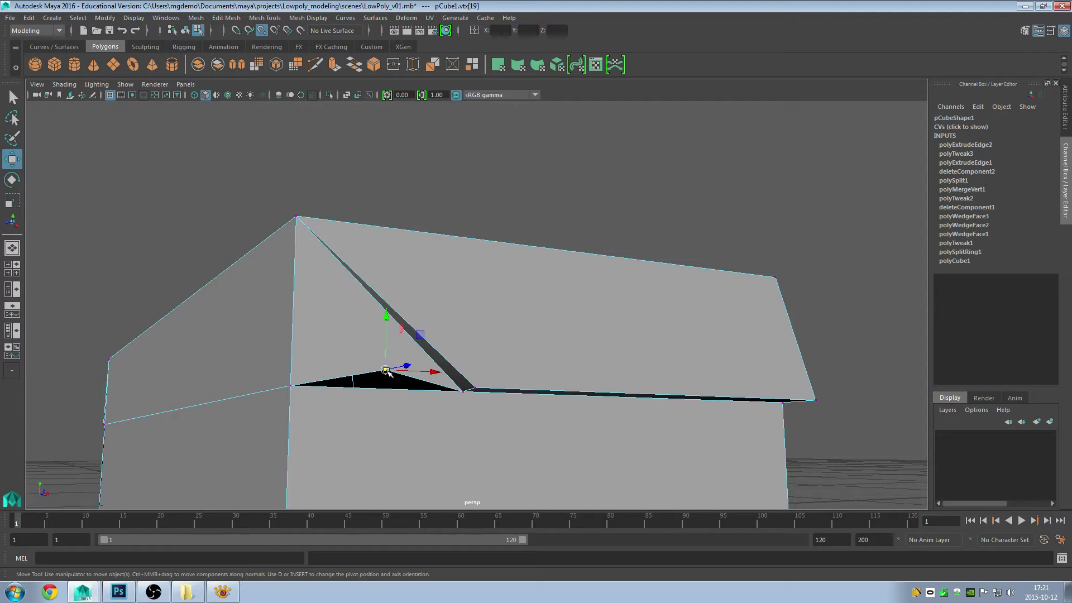
pyautogui.moveTo(386, 371); pyautogui.dragTo(291, 385)
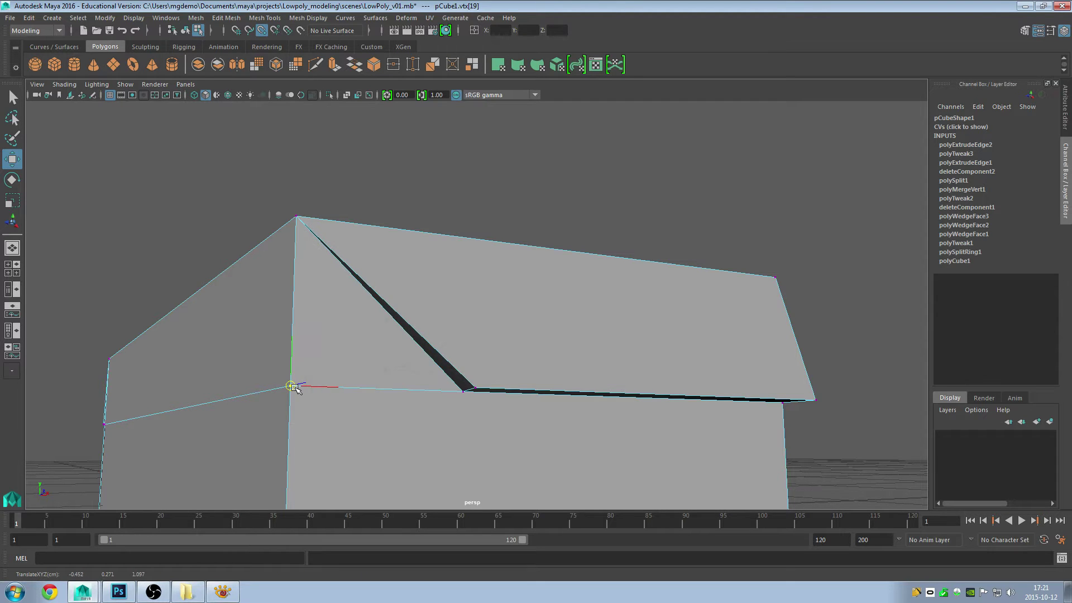
pyautogui.moveTo(296, 389)
pyautogui.keyDown('alt'); pyautogui.mouseDown()
pyautogui.moveTo(393, 369)
pyautogui.moveTo(398, 316)
pyautogui.mouseUp(); pyautogui.keyUp('alt')
pyautogui.moveTo(419, 151); pyautogui.dragTo(625, 370)
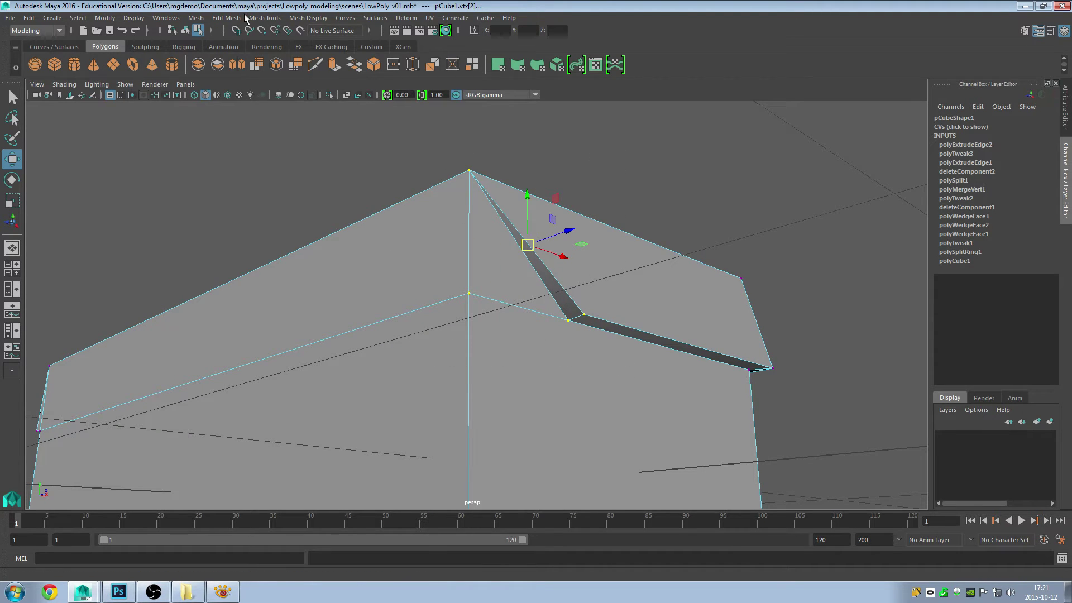
# - Merge the selected apex vertices with a 0.01 distance threshold
pyautogui.click(226, 17)
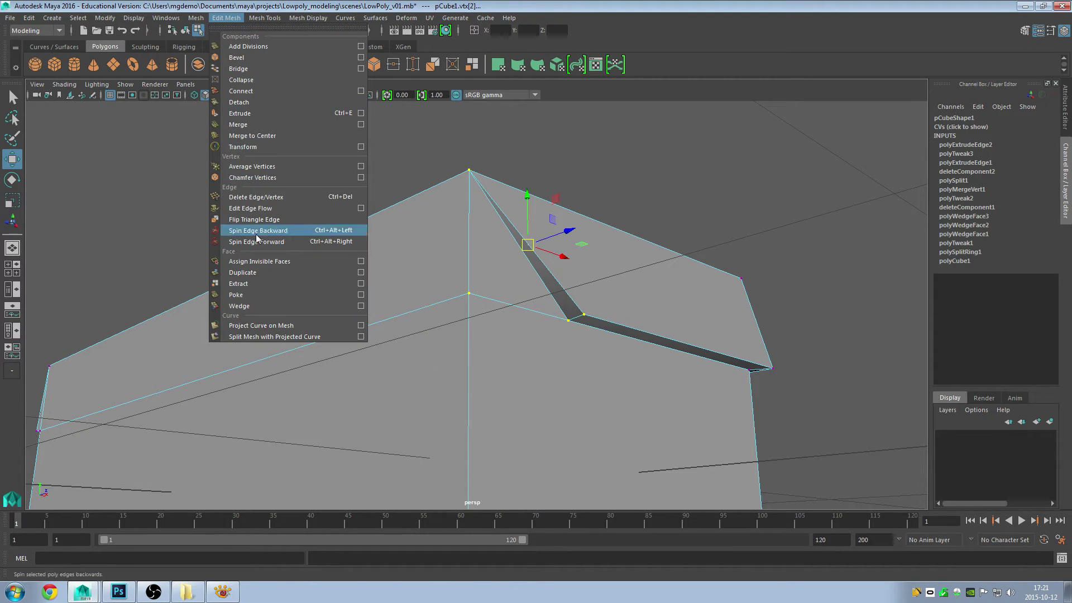
pyautogui.click(270, 124)
pyautogui.moveTo(558, 321)
pyautogui.keyDown('alt'); pyautogui.mouseDown()
pyautogui.moveTo(385, 313)
pyautogui.moveTo(335, 298)
pyautogui.moveTo(359, 311)
pyautogui.moveTo(486, 311)
pyautogui.mouseUp(); pyautogui.keyUp('alt')
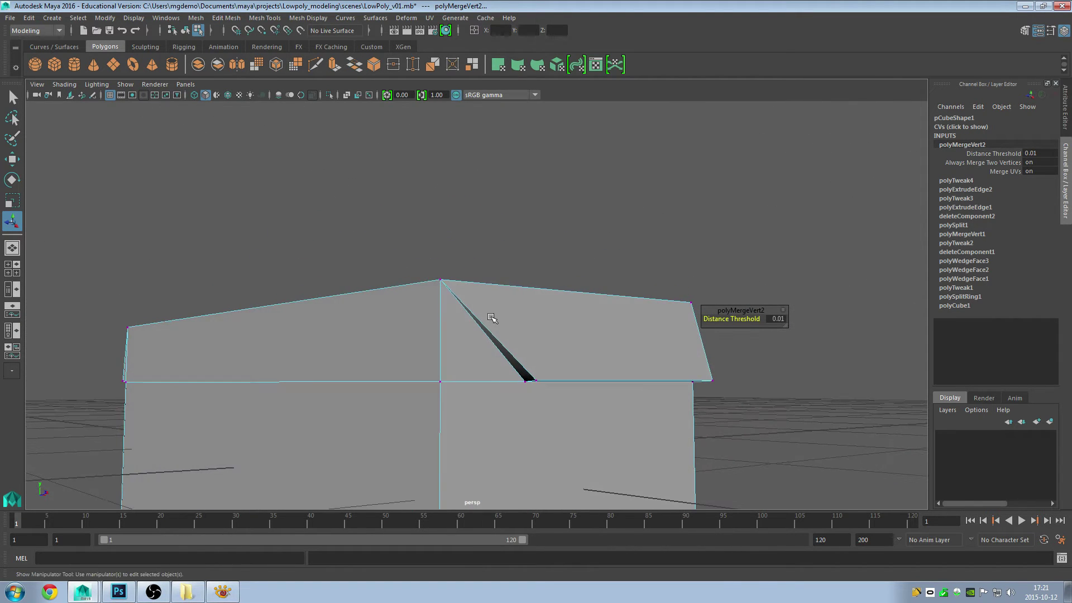
# - Compare with the reference photo and orbit to view the box's narrow end
pyautogui.hotkey('alt', 'Tab')
pyautogui.hotkey('alt', 'Tab')
pyautogui.moveTo(591, 349)
pyautogui.keyDown('alt'); pyautogui.mouseDown()
pyautogui.moveTo(441, 285)
pyautogui.moveTo(405, 311)
pyautogui.moveTo(216, 290)
pyautogui.moveTo(339, 316)
pyautogui.mouseUp(); pyautogui.keyUp('alt')
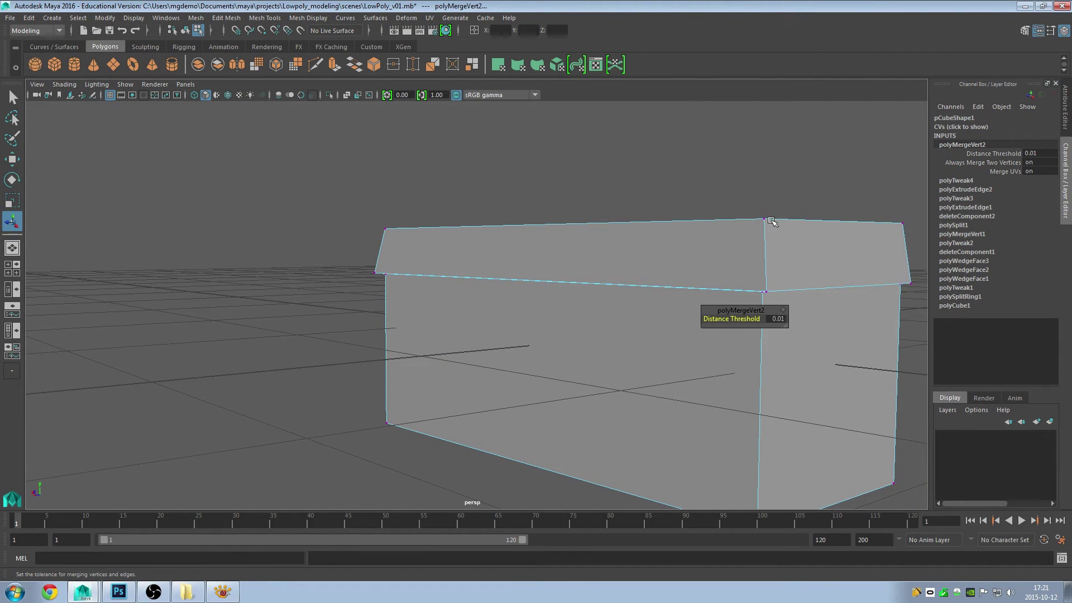
pyautogui.moveTo(788, 299)
pyautogui.keyDown('alt'); pyautogui.mouseDown()
pyautogui.moveTo(653, 318)
pyautogui.moveTo(495, 368)
pyautogui.moveTo(419, 353)
pyautogui.moveTo(460, 340)
pyautogui.mouseUp(); pyautogui.keyUp('alt')
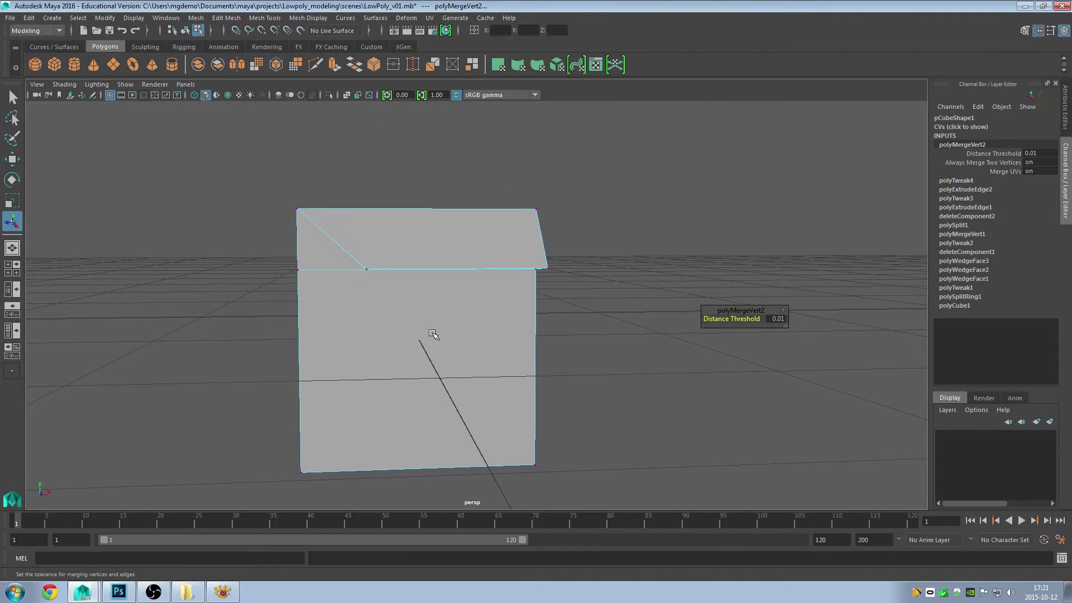
pyautogui.moveTo(433, 269); pyautogui.dragTo(434, 299, button='right')
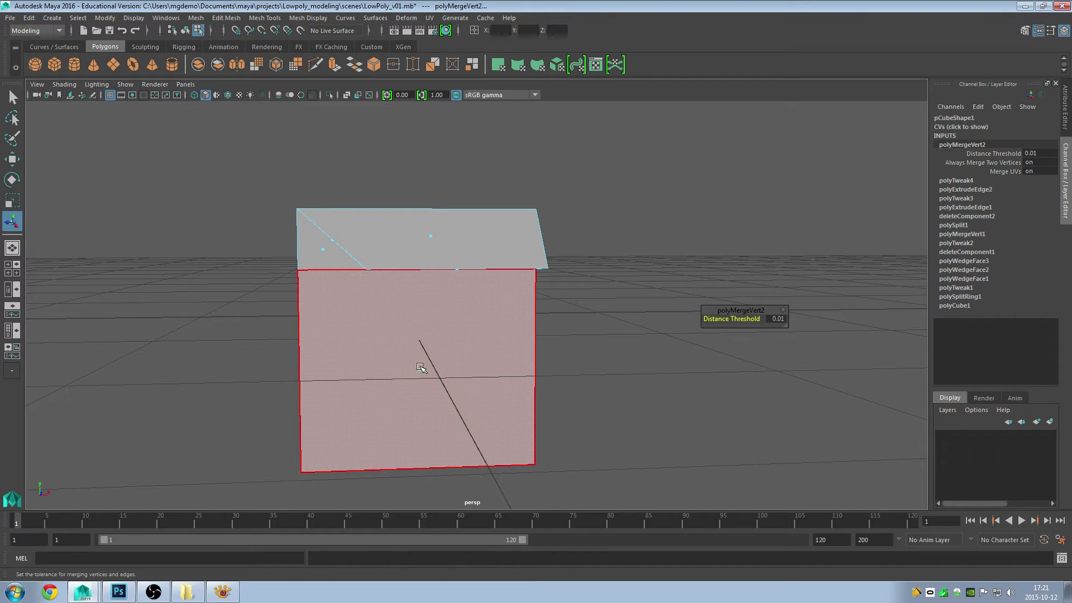
# - Extrude the box's front face and scale the inset to a thin slot, about 0.332 by 0.129
pyautogui.click(421, 368)
pyautogui.keyDown('alt'); pyautogui.moveTo(493, 367); pyautogui.dragTo(498, 354); pyautogui.keyUp('alt')
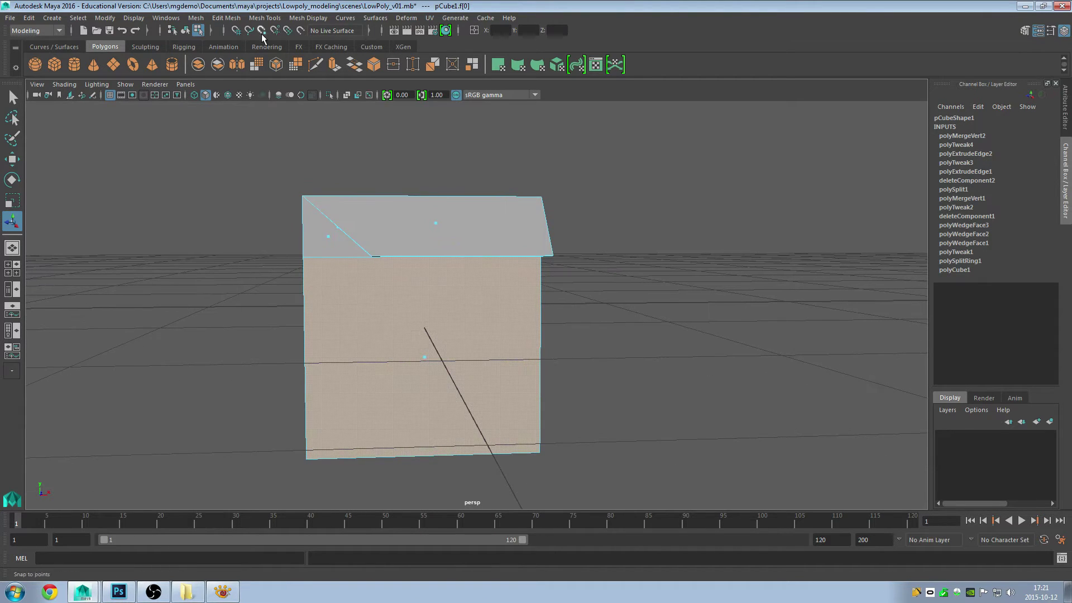
pyautogui.click(227, 17)
pyautogui.click(248, 112)
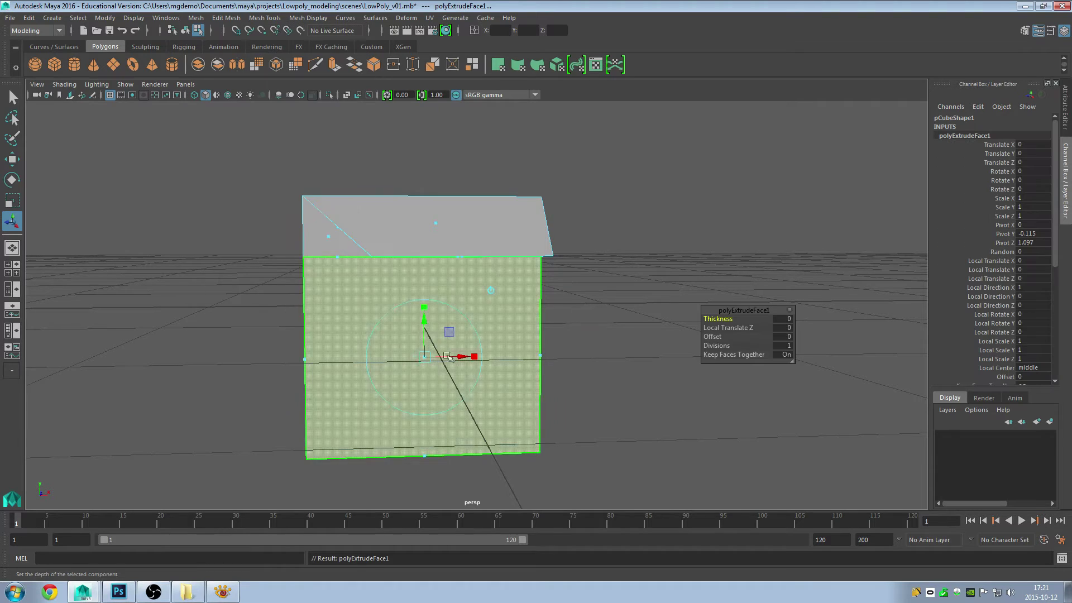
pyautogui.moveTo(424, 306); pyautogui.dragTo(425, 329)
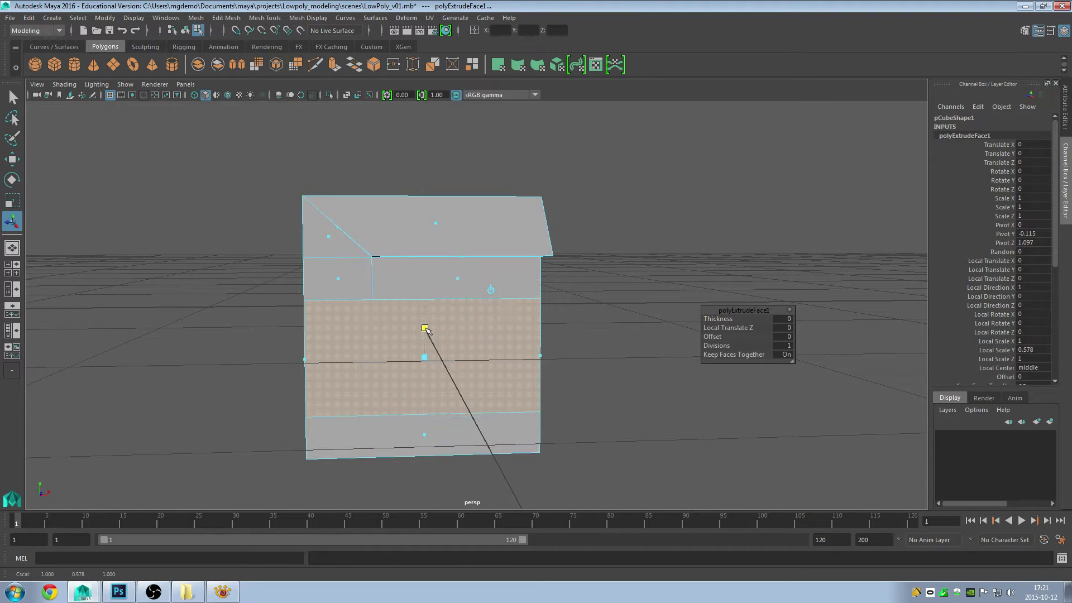
pyautogui.moveTo(475, 357); pyautogui.dragTo(432, 358)
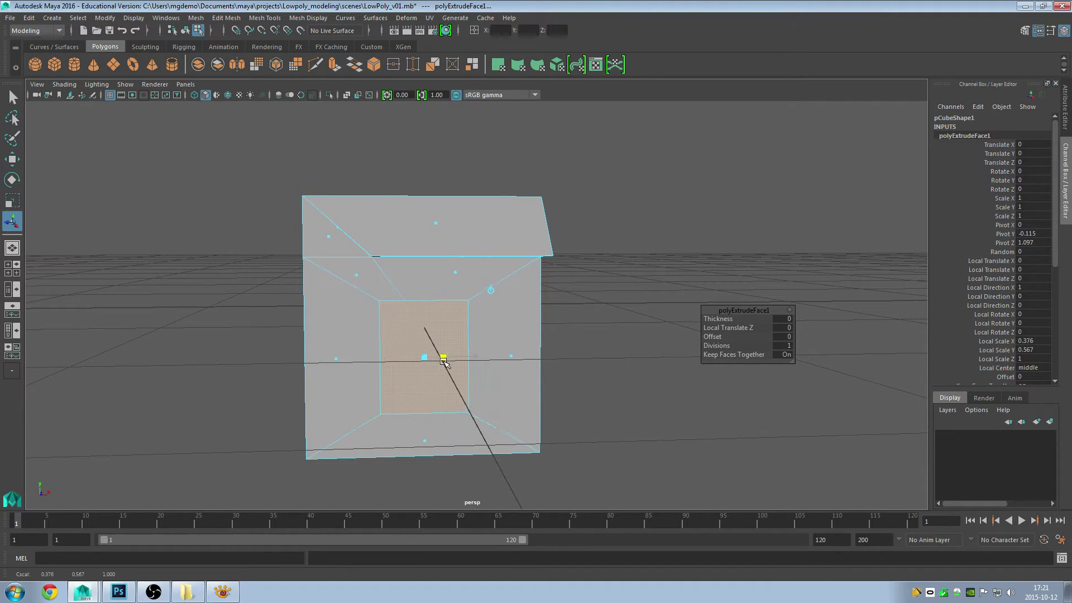
pyautogui.moveTo(424, 306)
pyautogui.mouseDown()
pyautogui.moveTo(424, 342)
pyautogui.moveTo(419, 280)
pyautogui.moveTo(486, 318)
pyautogui.moveTo(437, 322)
pyautogui.moveTo(468, 306)
pyautogui.mouseUp()
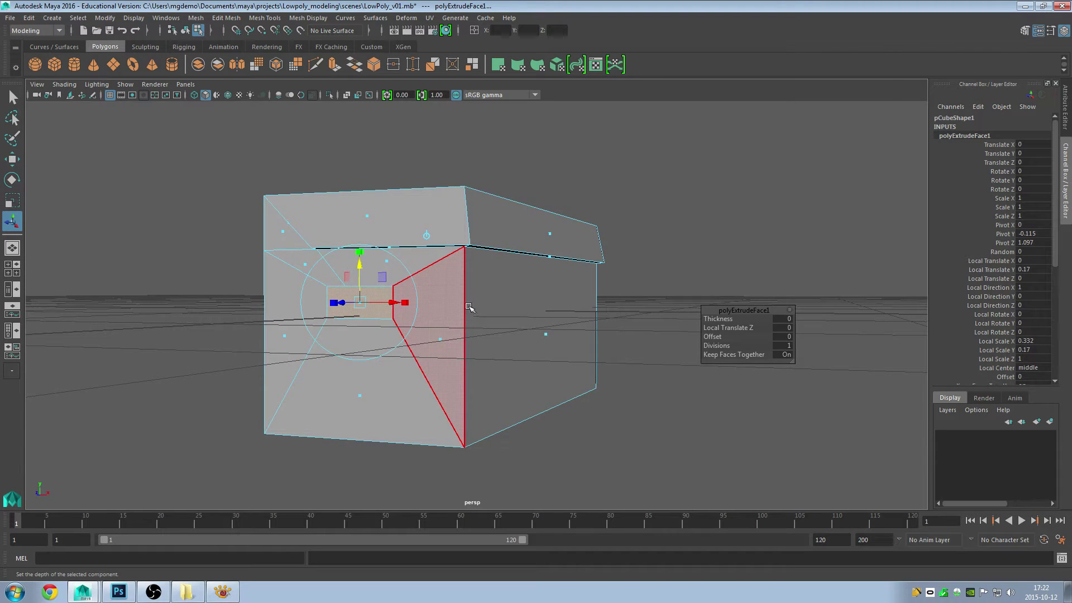
pyautogui.hotkey('alt', 'Tab')
pyautogui.hotkey('alt', 'Tab')
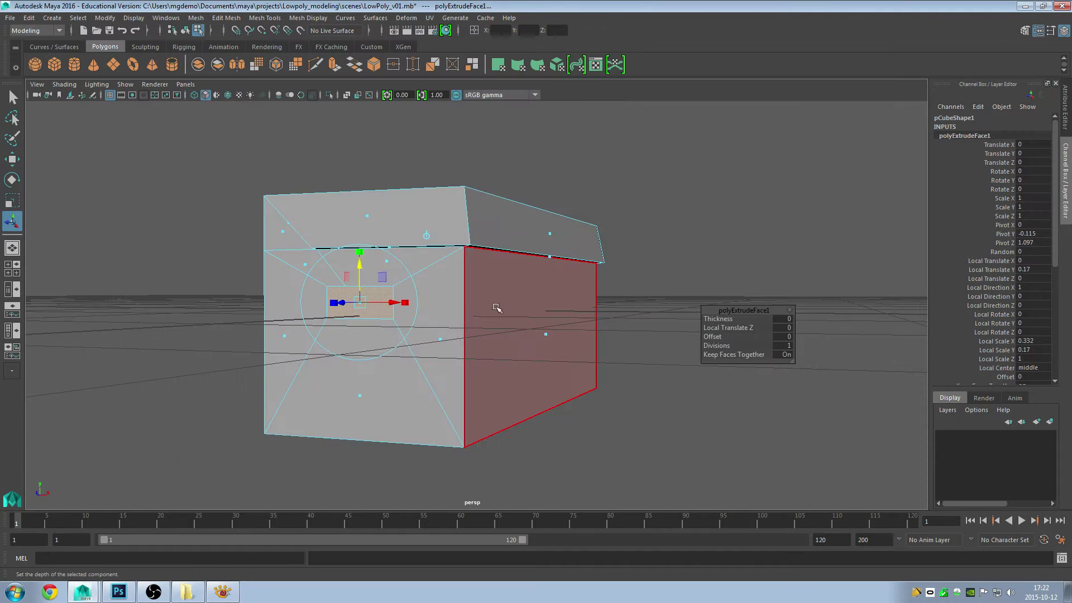
pyautogui.moveTo(362, 254)
pyautogui.mouseDown()
pyautogui.moveTo(356, 278)
pyautogui.moveTo(385, 282)
pyautogui.mouseUp()
# - Remove the edge above the handle inset with Delete Edge/Vertex
pyautogui.click(586, 311)
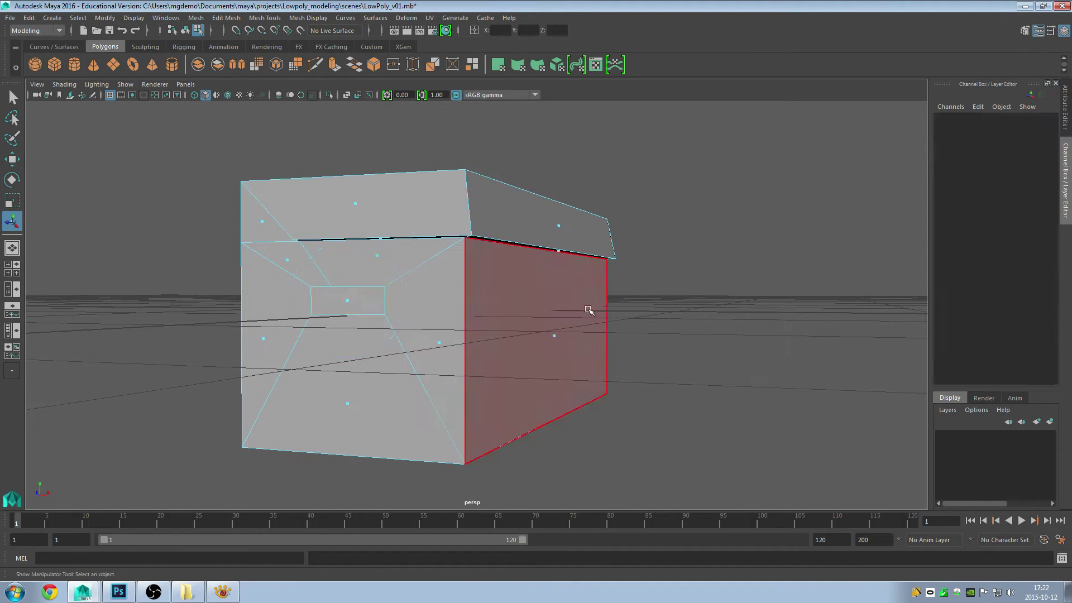
pyautogui.moveTo(323, 263); pyautogui.dragTo(326, 218, button='right')
pyautogui.click(347, 288)
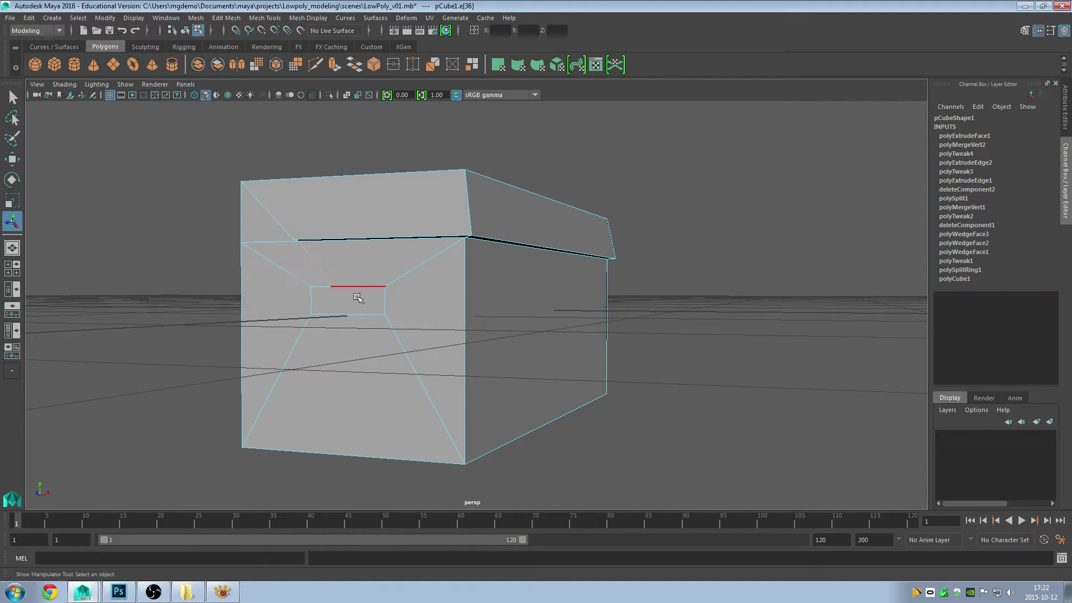
pyautogui.keyDown('alt'); pyautogui.moveTo(352, 297); pyautogui.dragTo(352, 338); pyautogui.keyUp('alt')
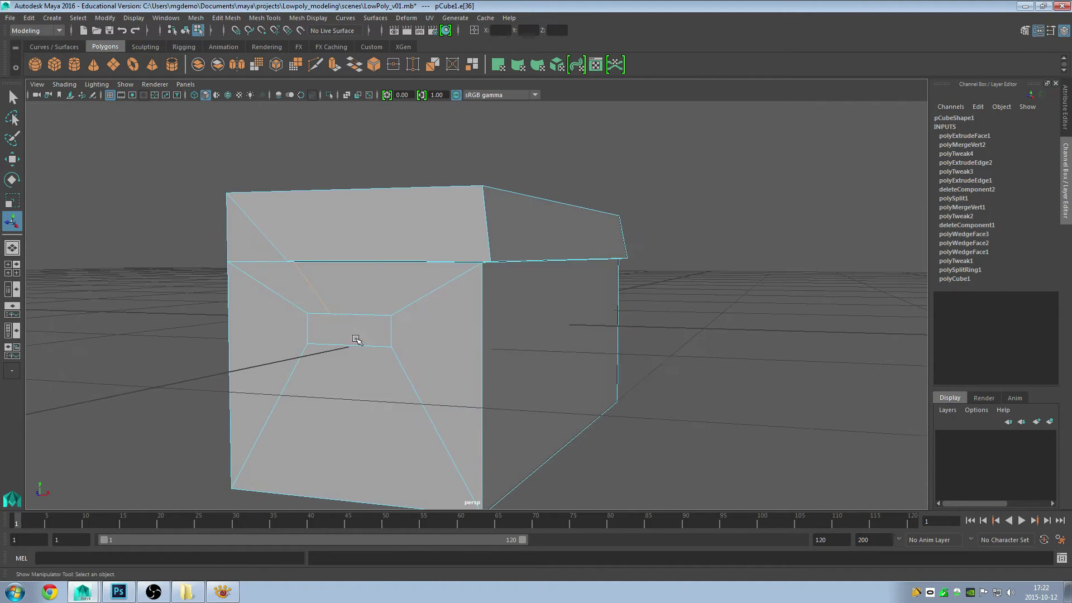
pyautogui.click(224, 17)
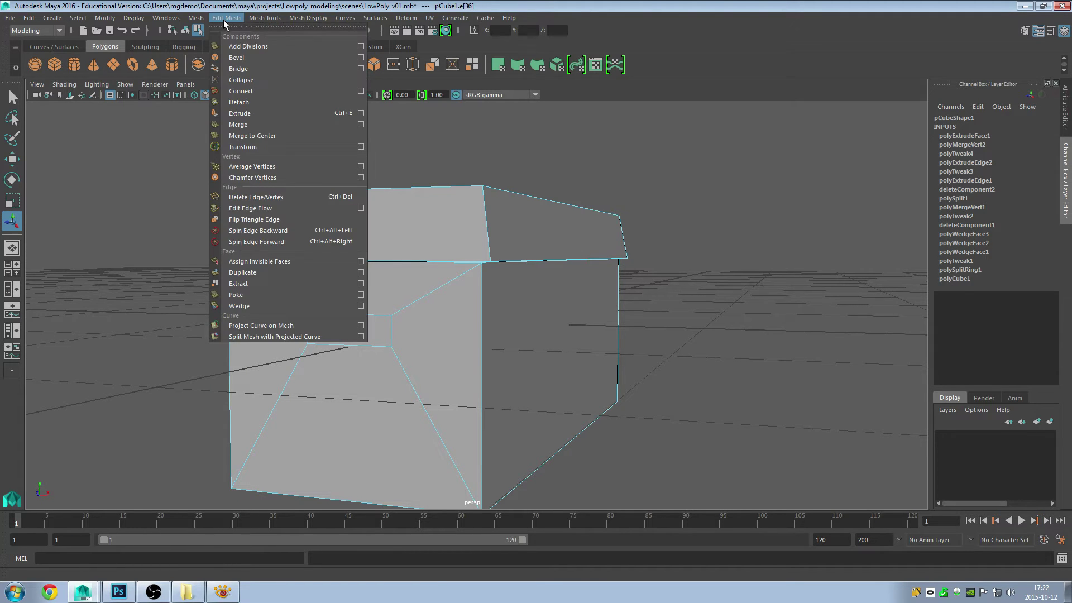
pyautogui.click(277, 199)
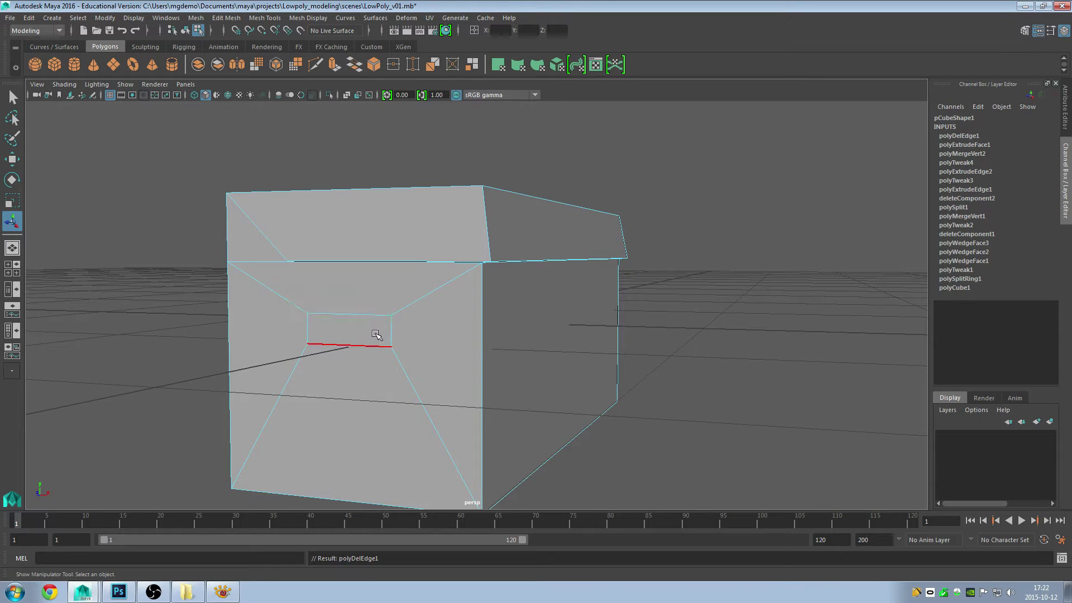
pyautogui.keyDown('alt'); pyautogui.moveTo(376, 330); pyautogui.dragTo(389, 286); pyautogui.keyUp('alt')
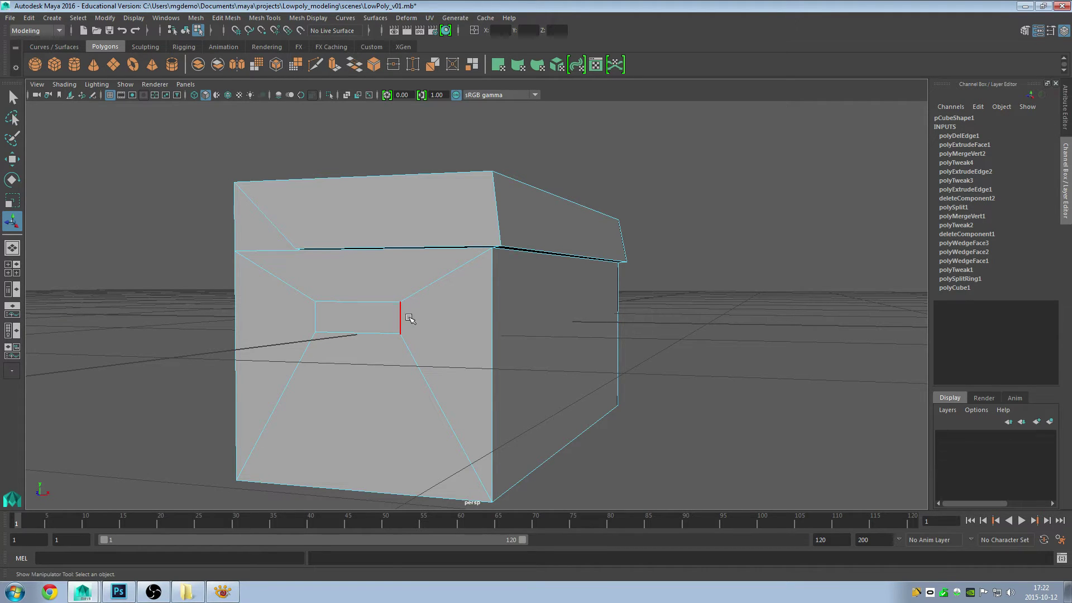
# - Multi-Cut a first horizontal line across the handle opening
pyautogui.click(265, 18)
pyautogui.click(280, 124)
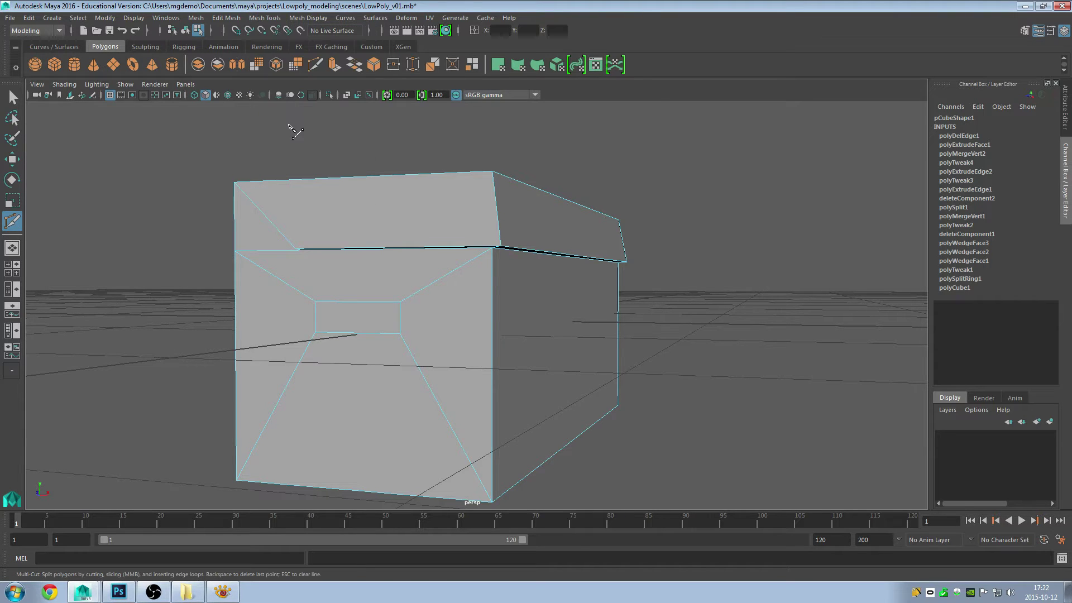
pyautogui.scroll(2, 346, 361)
pyautogui.scroll(1, 346, 360)
pyautogui.moveTo(307, 350)
pyautogui.keyDown('alt'); pyautogui.mouseDown()
pyautogui.moveTo(331, 352)
pyautogui.moveTo(321, 322)
pyautogui.mouseUp(); pyautogui.keyUp('alt')
pyautogui.click(295, 313)
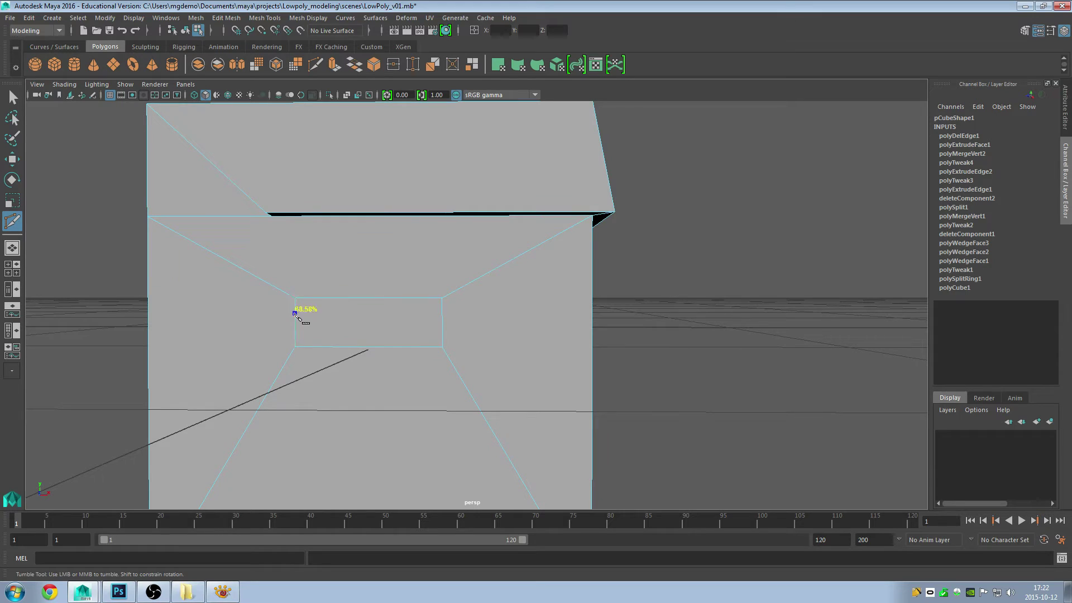
pyautogui.click(443, 315)
pyautogui.press('Return')
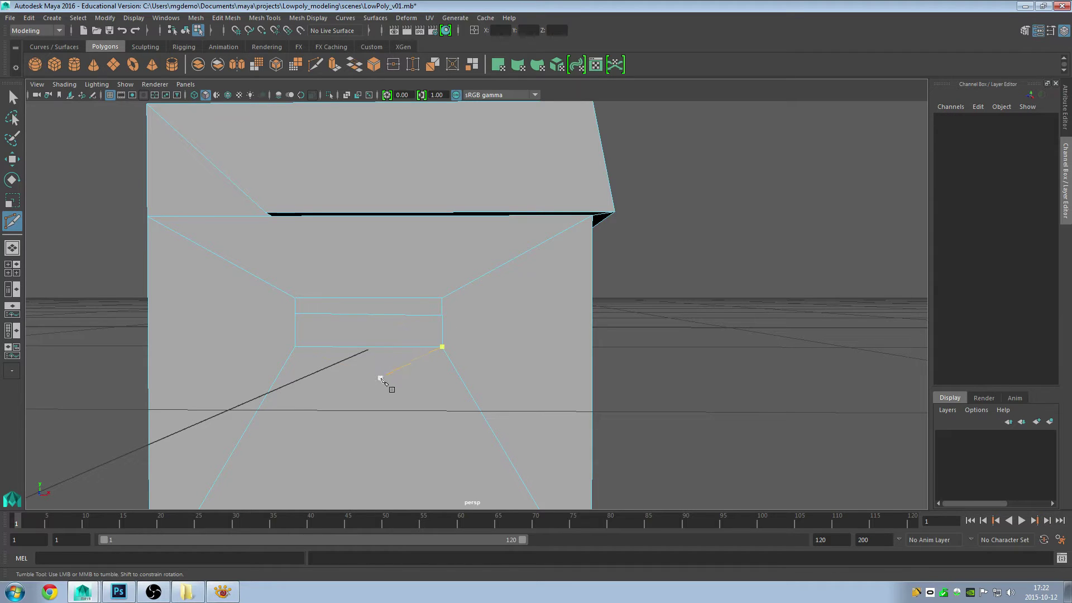
# - Cut a second horizontal line across the opening, splitting it into three strips
pyautogui.click(297, 330)
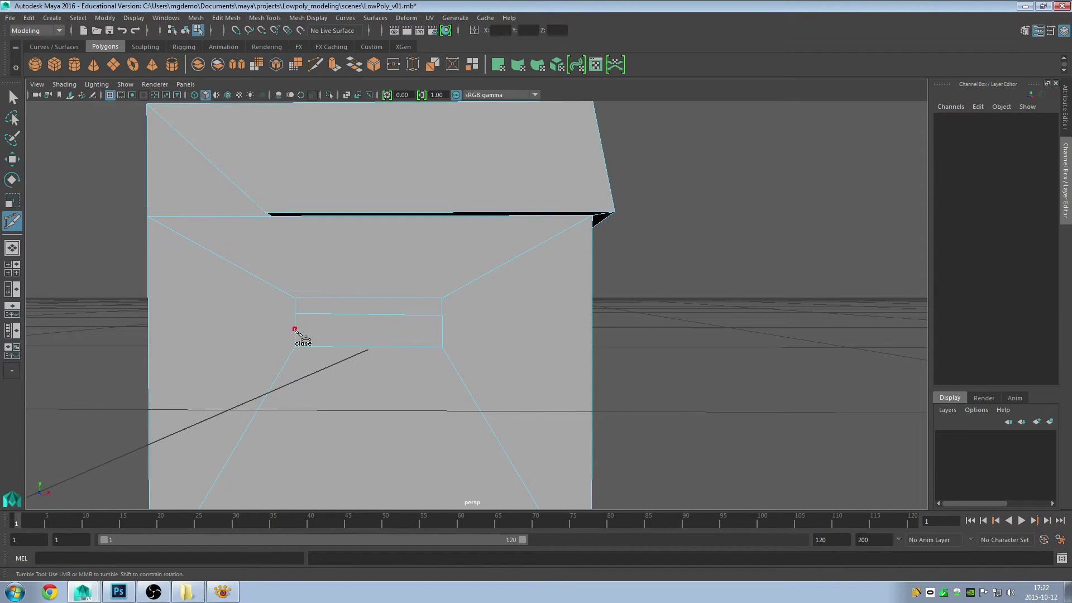
pyautogui.click(443, 331)
pyautogui.moveTo(407, 359)
pyautogui.keyDown('alt'); pyautogui.mouseDown()
pyautogui.moveTo(420, 331)
pyautogui.moveTo(419, 340)
pyautogui.mouseUp(); pyautogui.keyUp('alt')
pyautogui.click(462, 314)
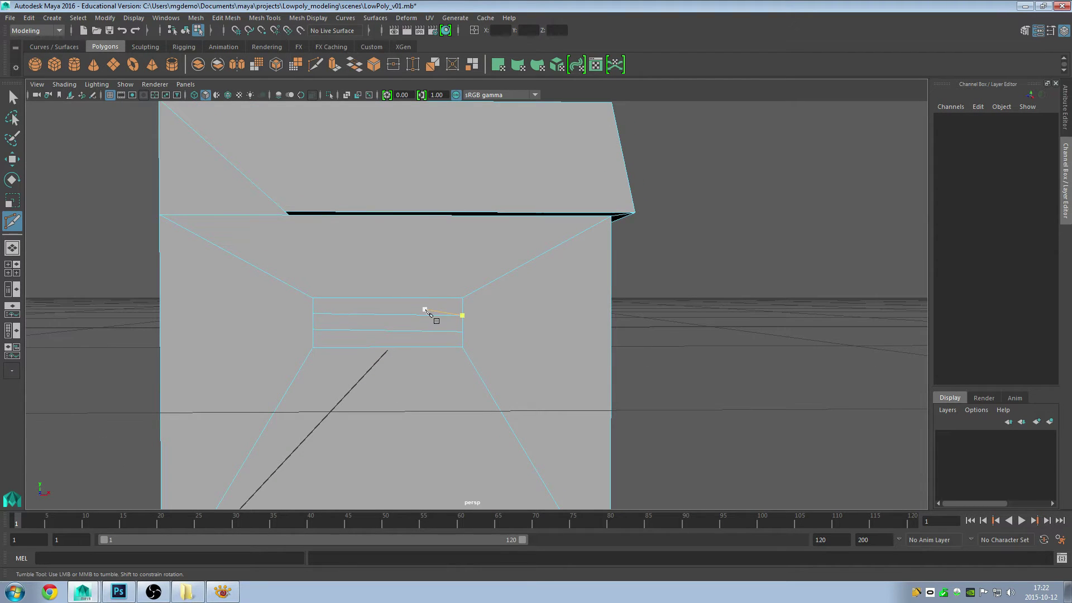
pyautogui.click(11, 161)
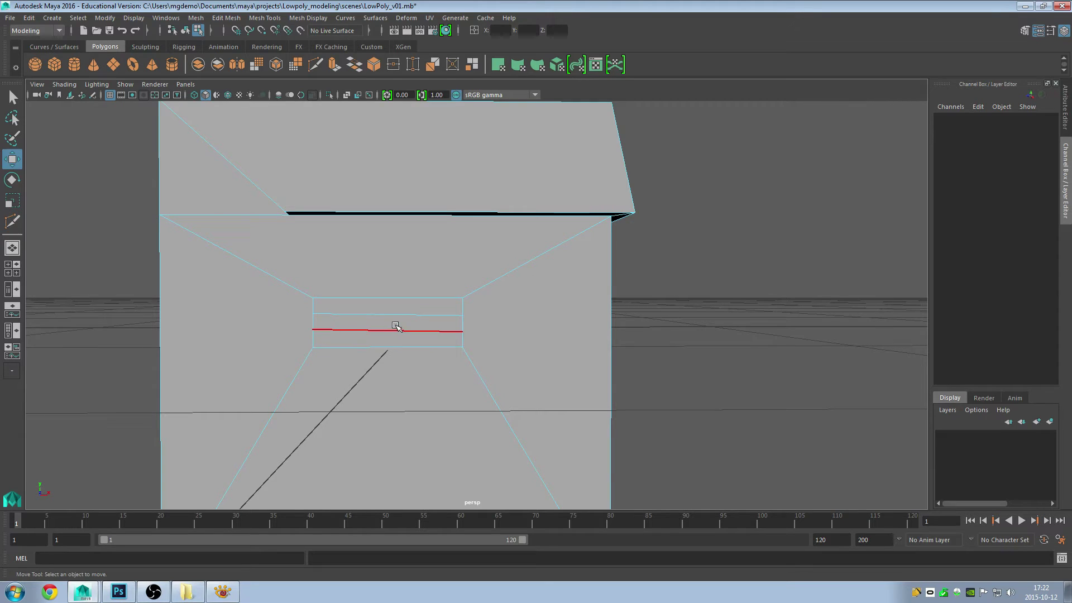
pyautogui.moveTo(390, 322)
pyautogui.keyDown('alt'); pyautogui.mouseDown()
pyautogui.moveTo(376, 318)
pyautogui.moveTo(396, 304)
pyautogui.mouseUp(); pyautogui.keyUp('alt')
pyautogui.moveTo(411, 270); pyautogui.dragTo(411, 298, button='right')
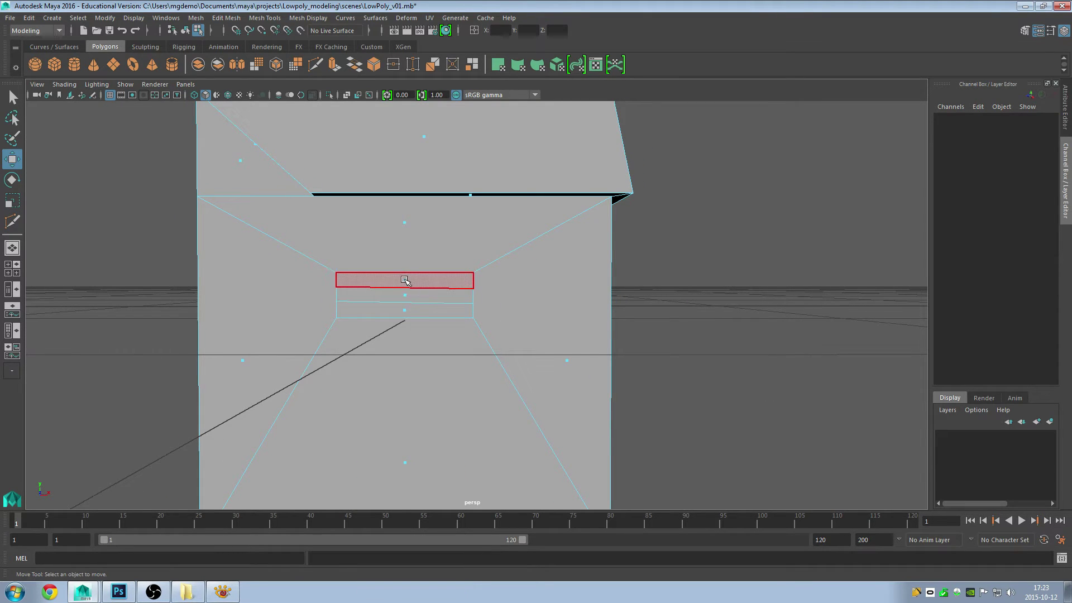
# - Delete the three strip faces to punch the handle hole through the front
pyautogui.click(409, 299)
pyautogui.keyDown('shift'); pyautogui.click(409, 297); pyautogui.keyUp('shift')
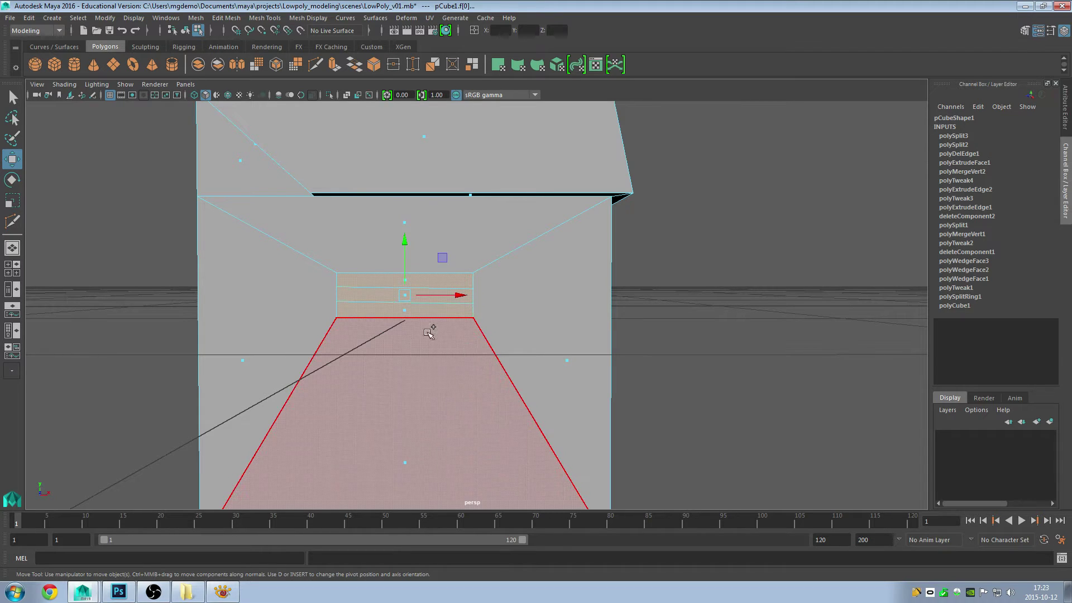
pyautogui.press('Delete')
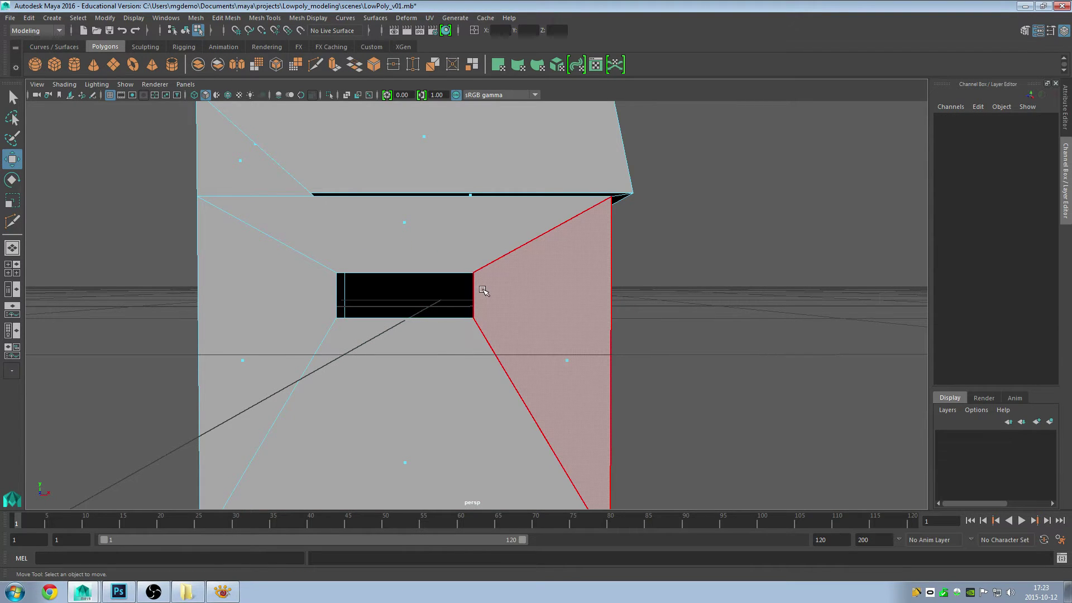
# - Scale the hole's end vertices sideways along X to taper the slot's ends
pyautogui.rightClick(479, 286)
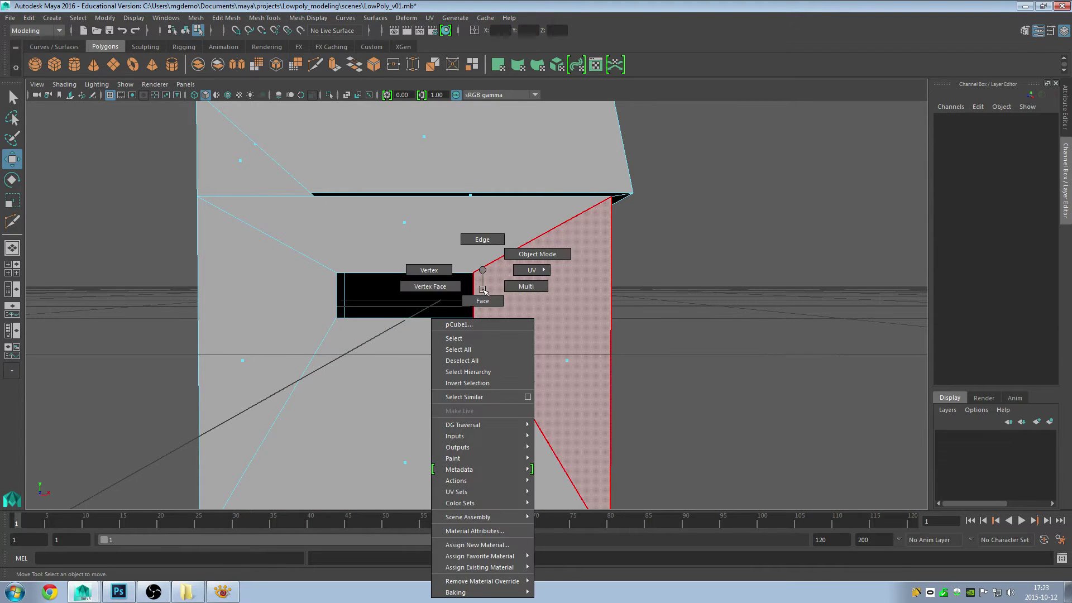
pyautogui.click(433, 271)
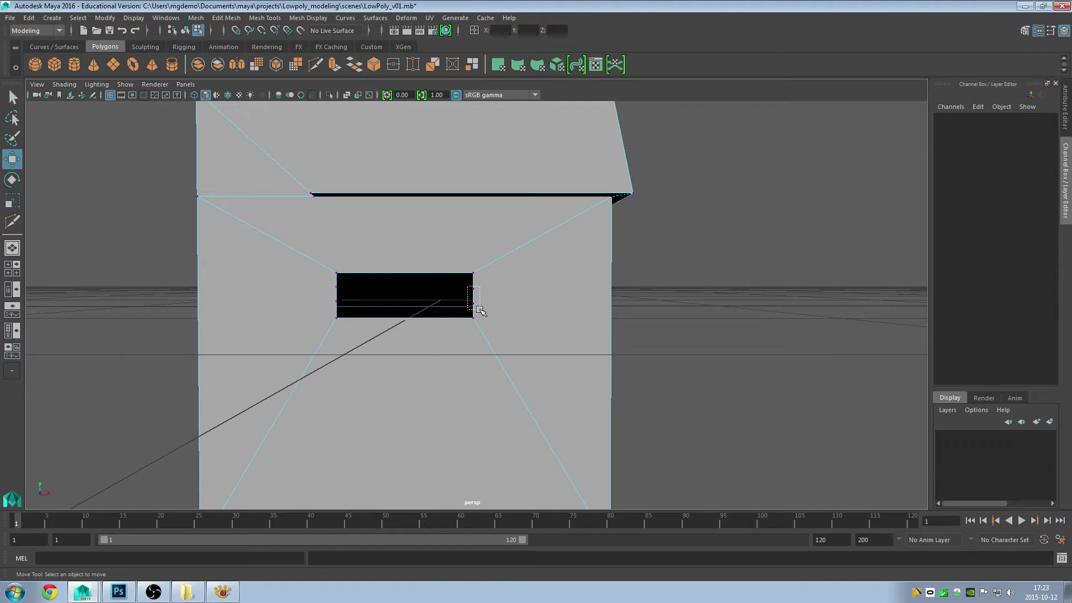
pyautogui.moveTo(479, 311); pyautogui.dragTo(479, 310)
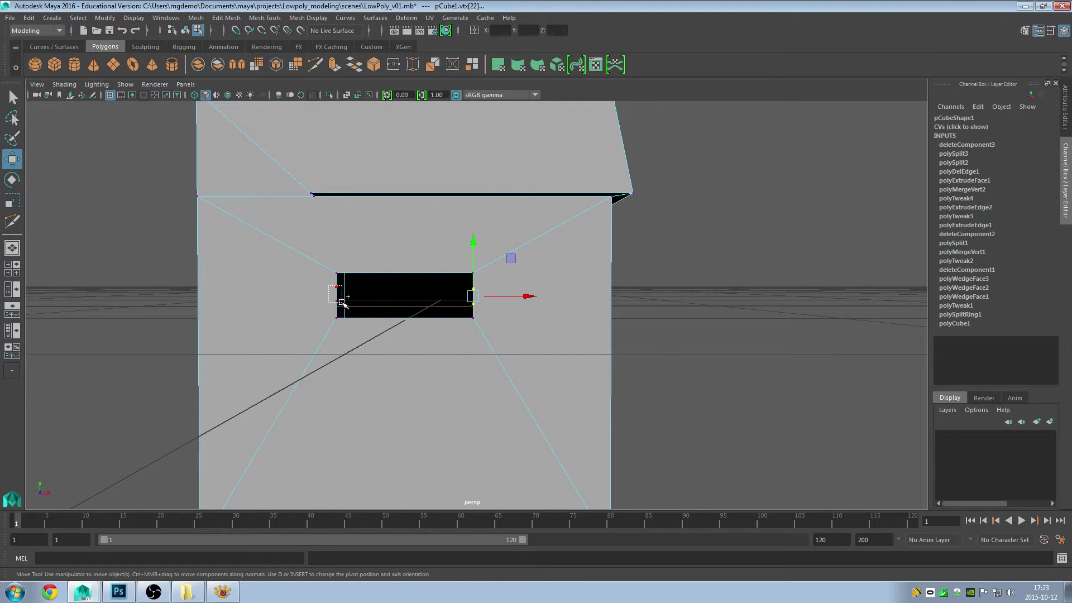
pyautogui.keyDown('shift'); pyautogui.moveTo(342, 303); pyautogui.dragTo(341, 303); pyautogui.keyUp('shift')
pyautogui.press('r')
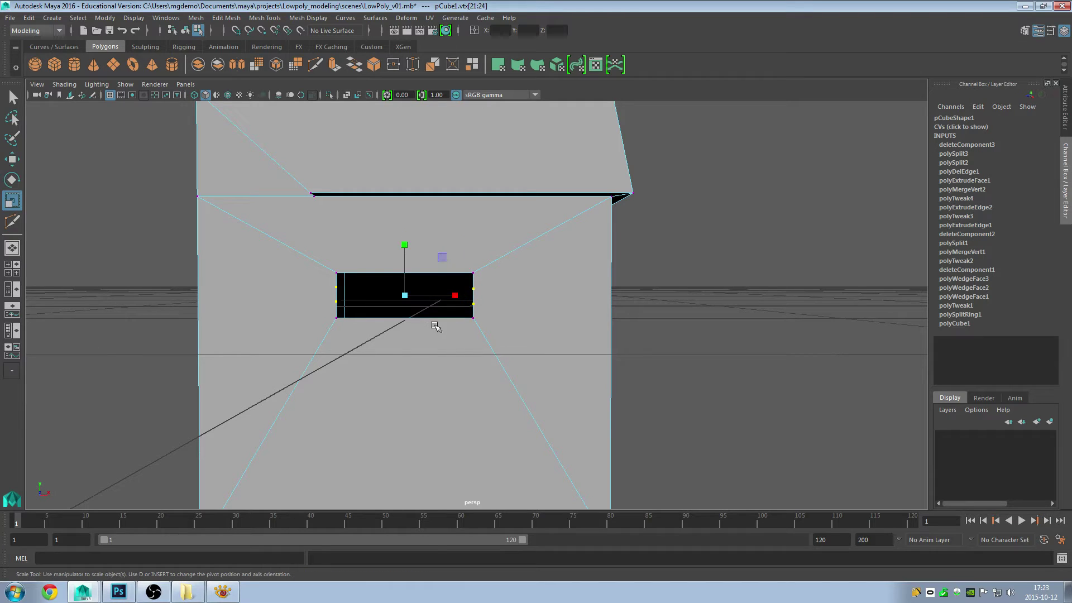
pyautogui.moveTo(454, 296); pyautogui.dragTo(466, 300)
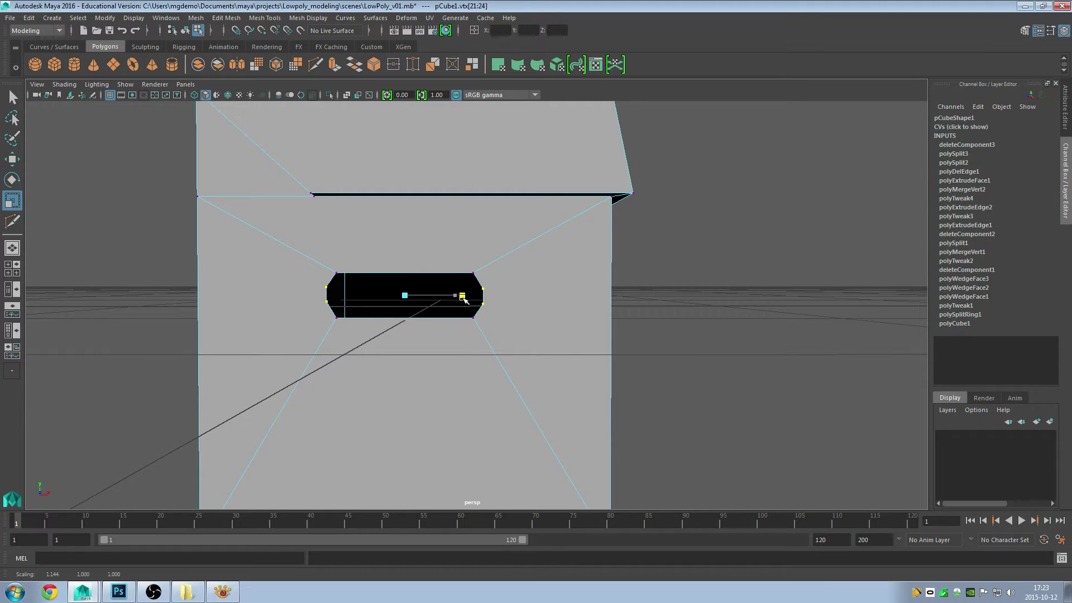
pyautogui.scroll(-3, 464, 345)
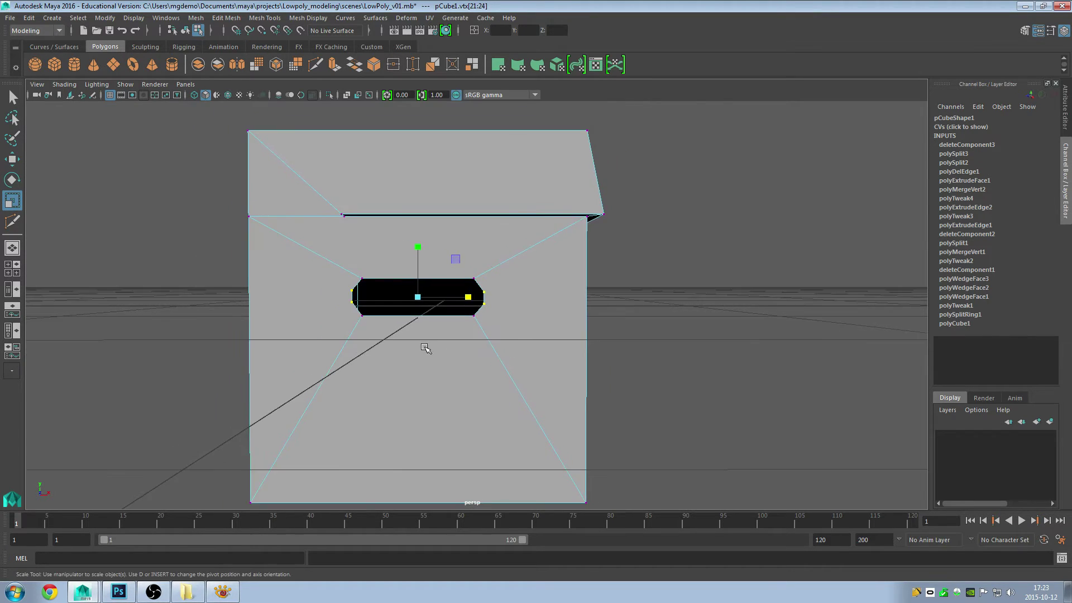
pyautogui.moveTo(426, 347)
pyautogui.keyDown('alt'); pyautogui.mouseDown()
pyautogui.moveTo(347, 353)
pyautogui.moveTo(396, 350)
pyautogui.moveTo(409, 337)
pyautogui.mouseUp(); pyautogui.keyUp('alt')
# - Compare the pill-shaped slot with the reference photo and orbit toward the box front
pyautogui.hotkey('alt', 'Tab')
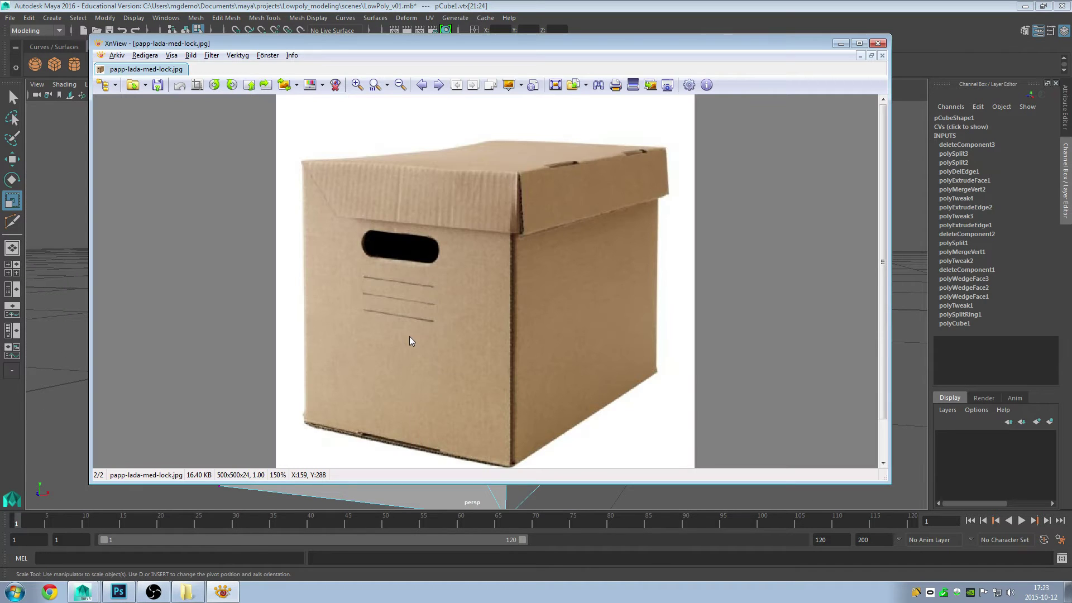
pyautogui.hotkey('alt', 'Tab')
pyautogui.keyDown('alt'); pyautogui.moveTo(485, 310); pyautogui.dragTo(413, 317); pyautogui.keyUp('alt')
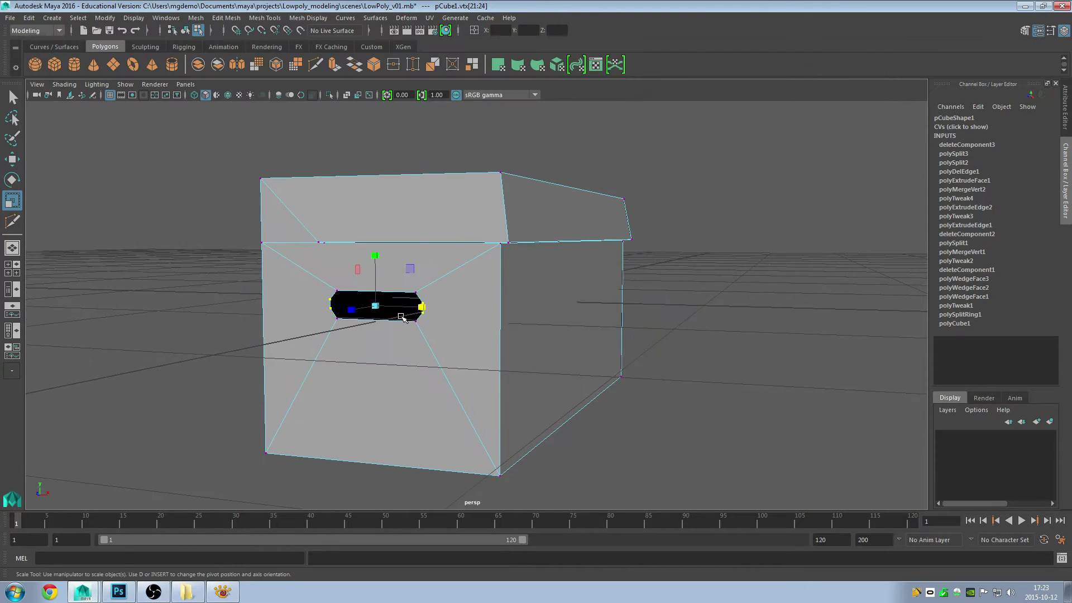
pyautogui.moveTo(413, 317); pyautogui.dragTo(492, 252, button='right')
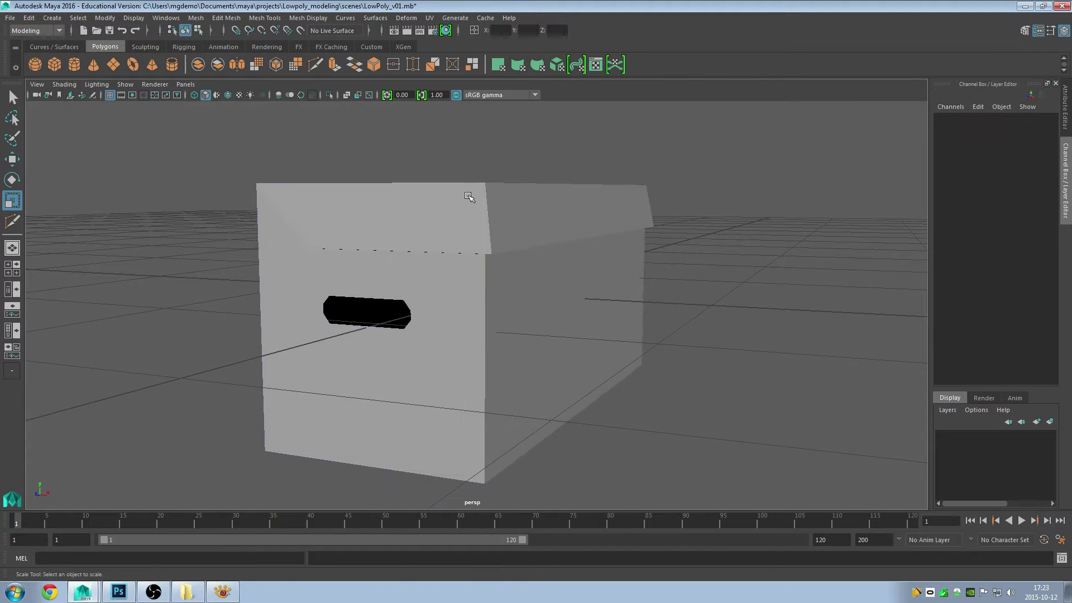
# - Orbit to a higher view of the box and save the scene
pyautogui.keyDown('alt'); pyautogui.moveTo(518, 277); pyautogui.dragTo(469, 240); pyautogui.keyUp('alt')
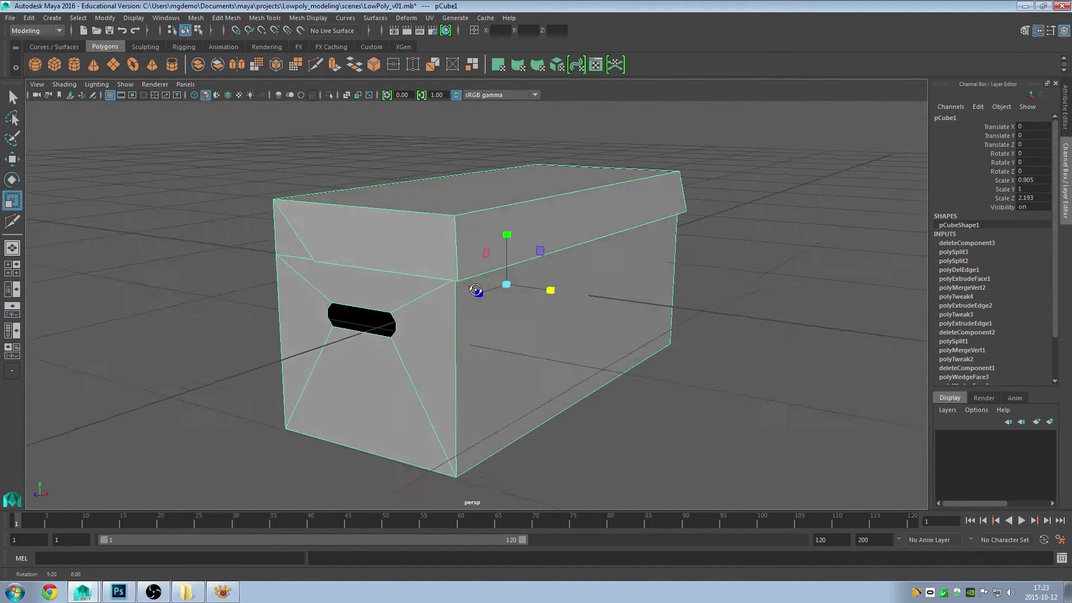
pyautogui.click(12, 19)
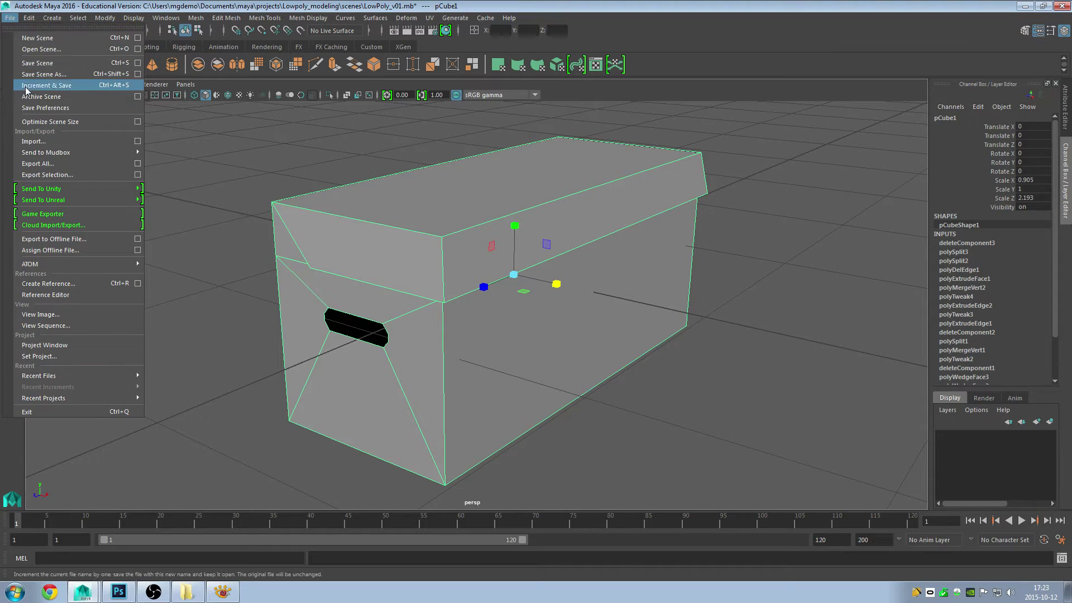
pyautogui.click(39, 63)
# - Orbit and zoom to a front-left view of the box, then open the Mesh Tools menu
pyautogui.moveTo(541, 256)
pyautogui.keyDown('alt'); pyautogui.mouseDown()
pyautogui.moveTo(581, 245)
pyautogui.moveTo(367, 254)
pyautogui.mouseUp(); pyautogui.keyUp('alt')
pyautogui.scroll(-3, 584, 249)
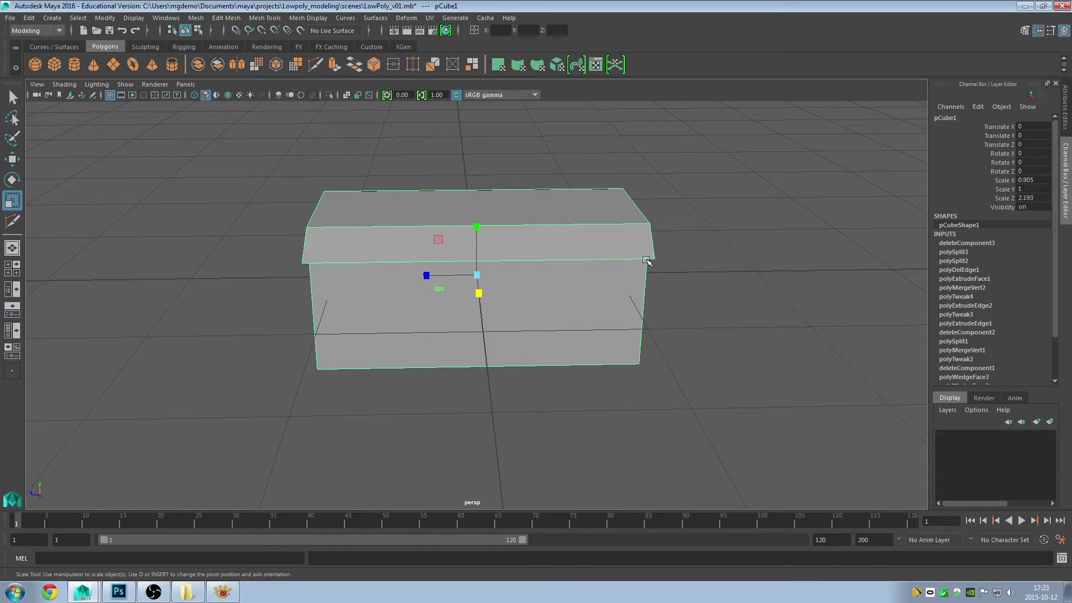
pyautogui.keyDown('alt'); pyautogui.moveTo(552, 236); pyautogui.dragTo(510, 249); pyautogui.keyUp('alt')
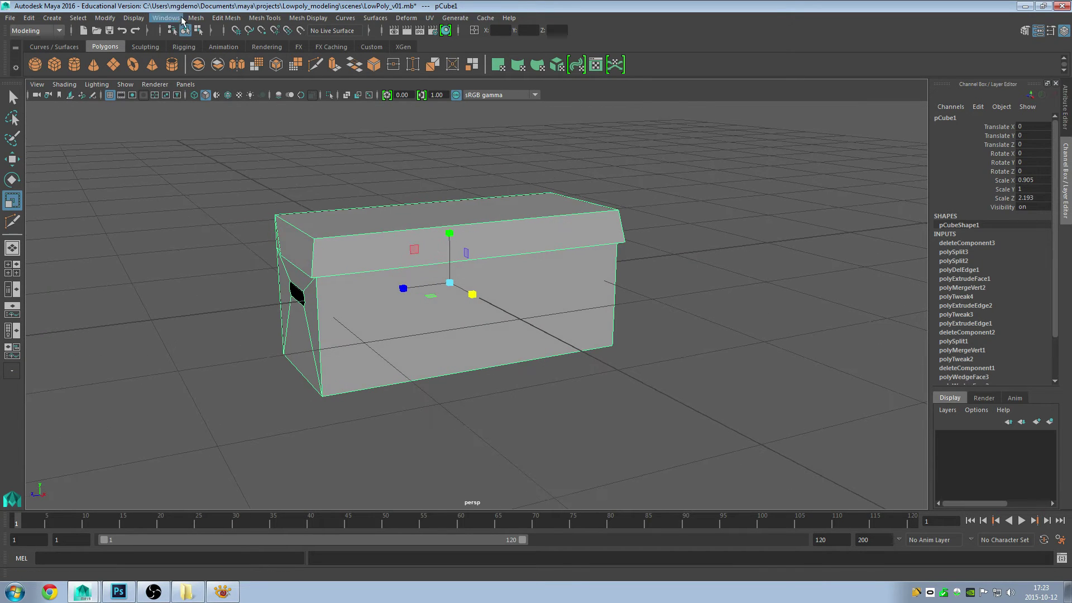
pyautogui.click(232, 19)
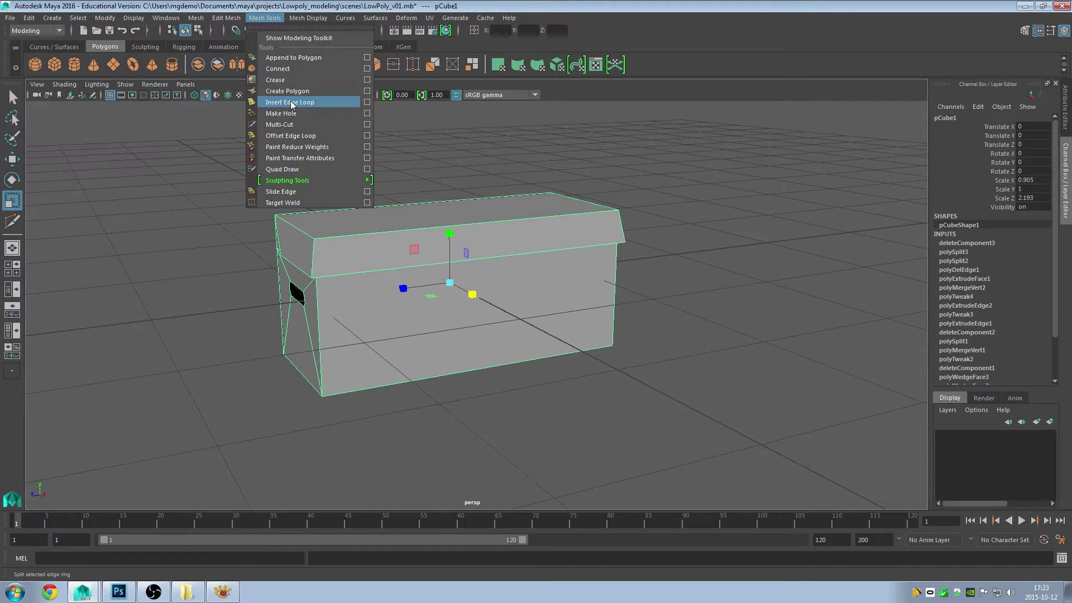
# - Insert a vertical edge loop through the middle of the box, with default Insert Edge Loop settings
pyautogui.click(367, 103)
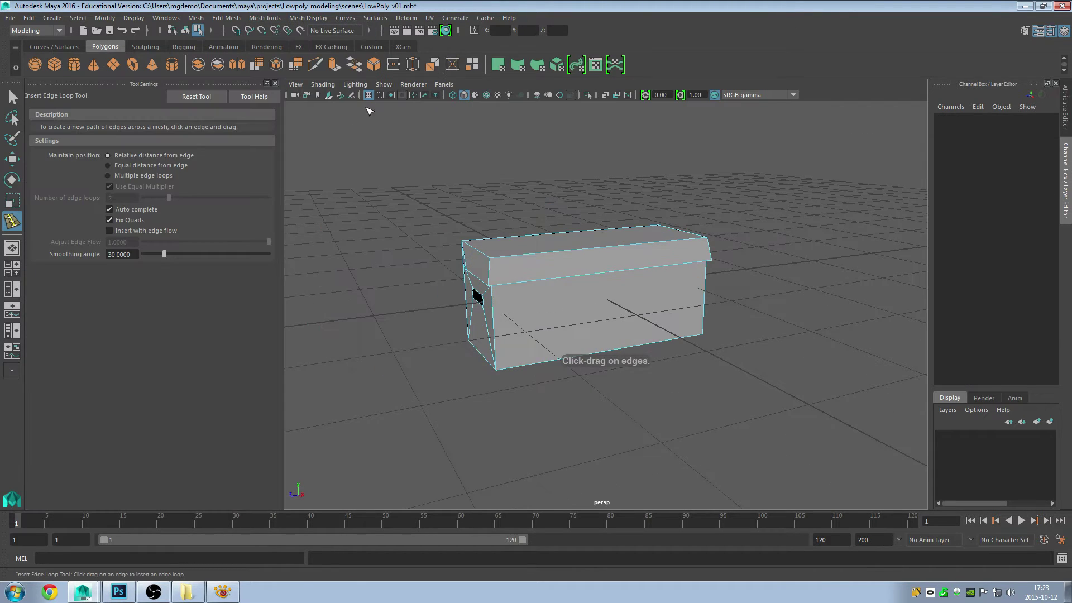
pyautogui.click(190, 96)
pyautogui.click(108, 176)
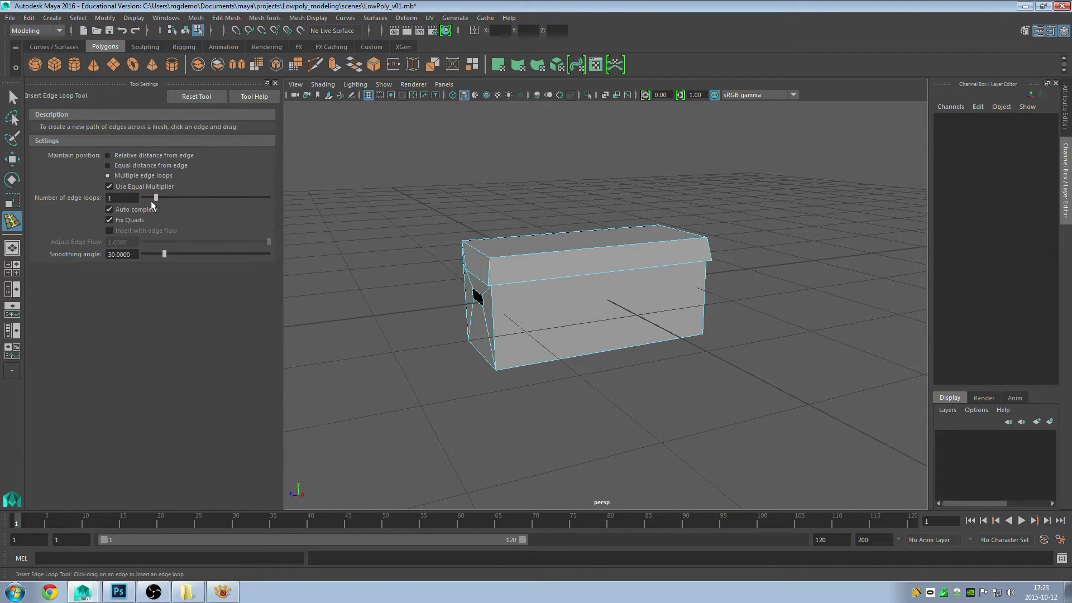
pyautogui.moveTo(614, 283)
pyautogui.keyDown('alt'); pyautogui.mouseDown()
pyautogui.moveTo(497, 304)
pyautogui.moveTo(531, 270)
pyautogui.mouseUp(); pyautogui.keyUp('alt')
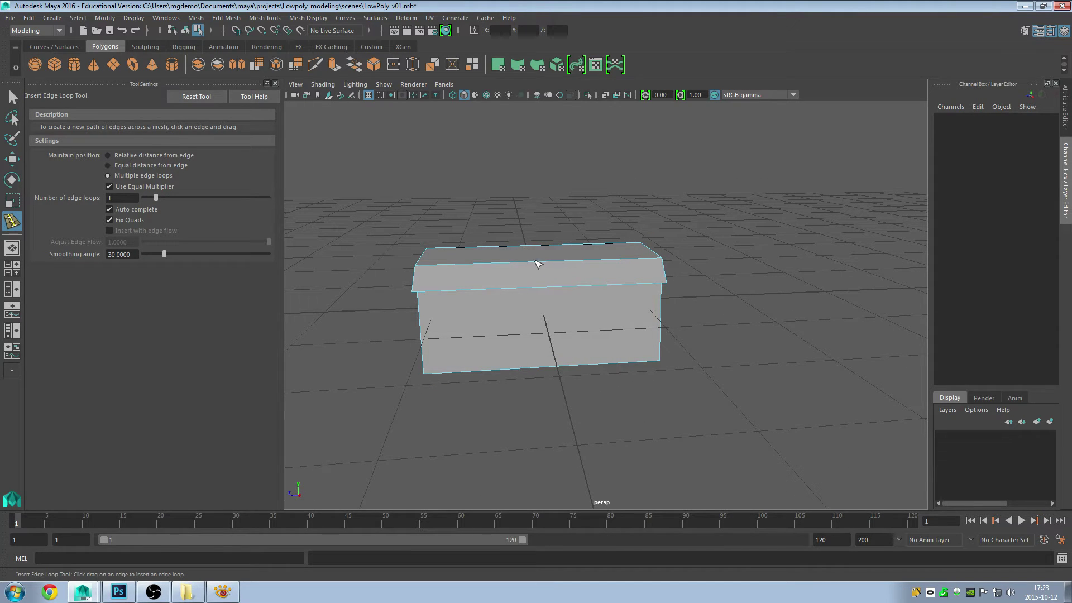
pyautogui.click(537, 264)
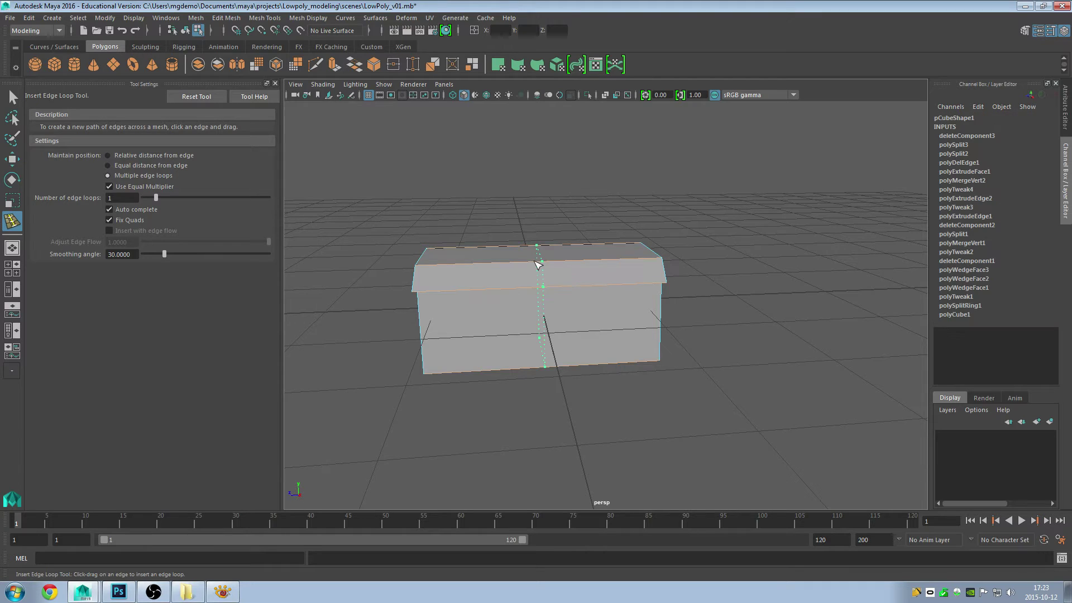
pyautogui.click(188, 96)
pyautogui.click(276, 84)
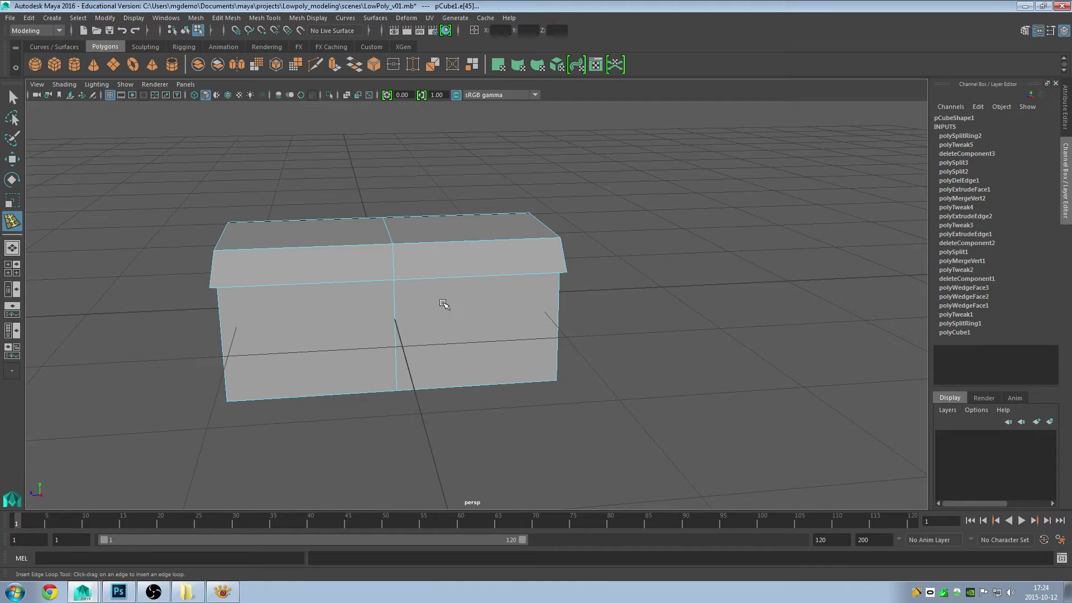
# - Select the box's right-half faces, delete them, and return to object mode
pyautogui.press('w')
pyautogui.moveTo(480, 266); pyautogui.dragTo(479, 293, button='right')
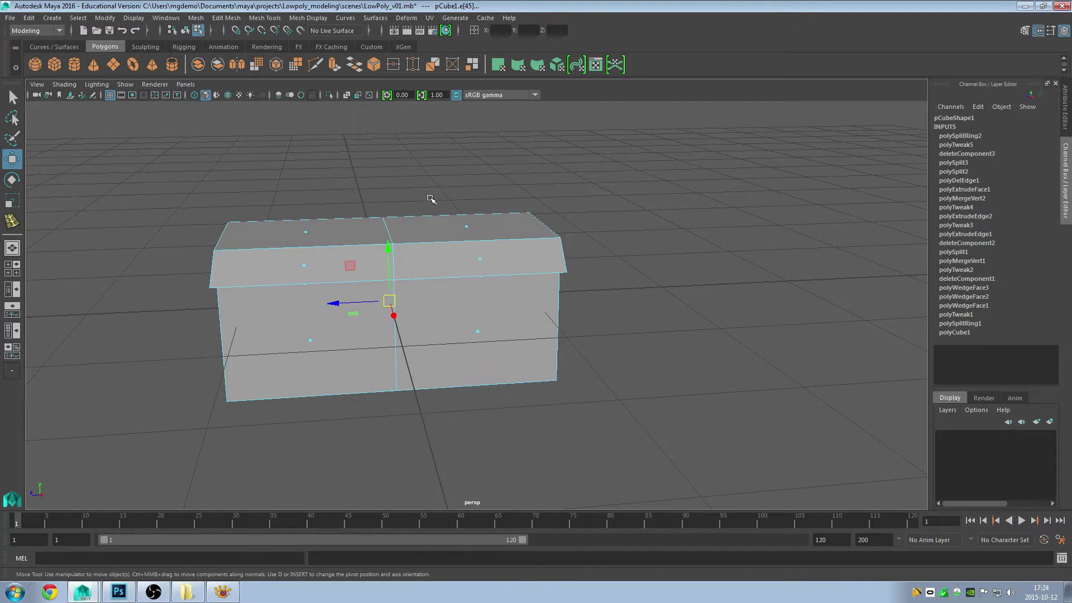
pyautogui.moveTo(432, 199)
pyautogui.mouseDown()
pyautogui.moveTo(613, 430)
pyautogui.moveTo(532, 368)
pyautogui.mouseUp()
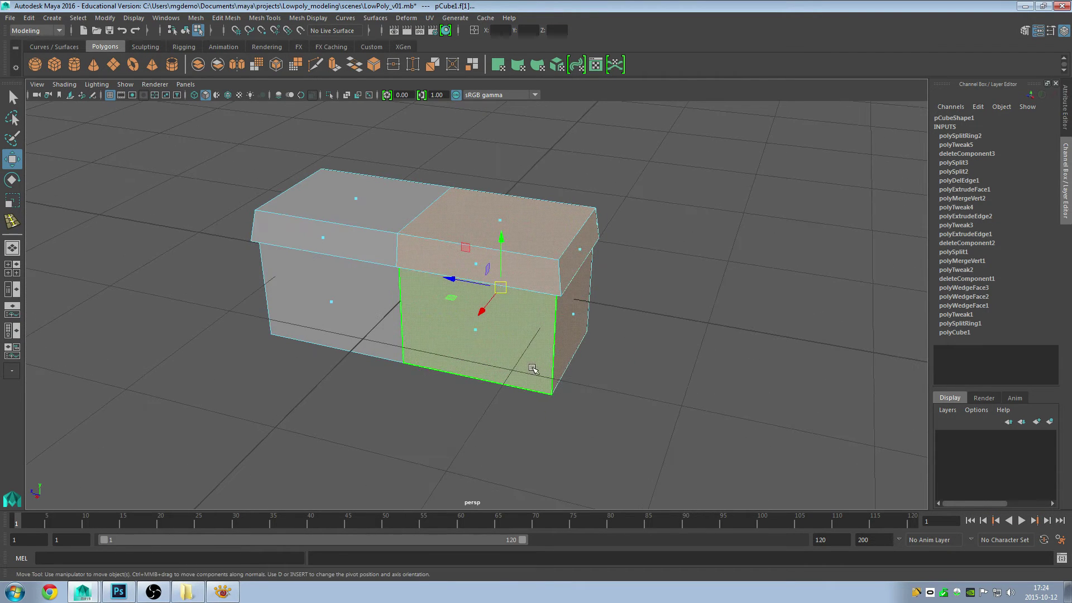
pyautogui.press('Delete')
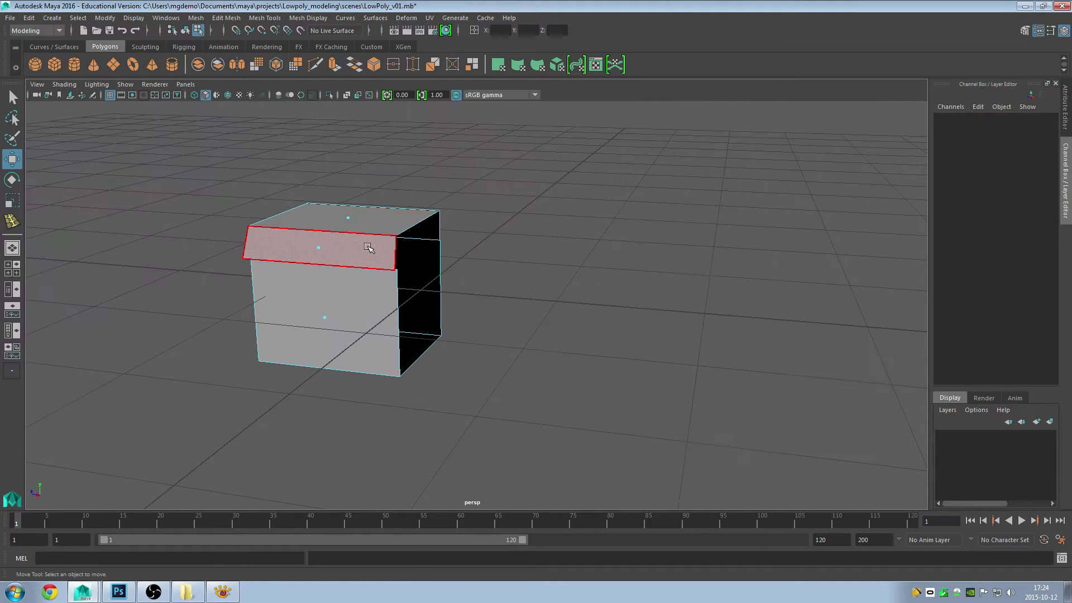
pyautogui.moveTo(366, 245); pyautogui.dragTo(394, 222, button='right')
pyautogui.click(380, 285)
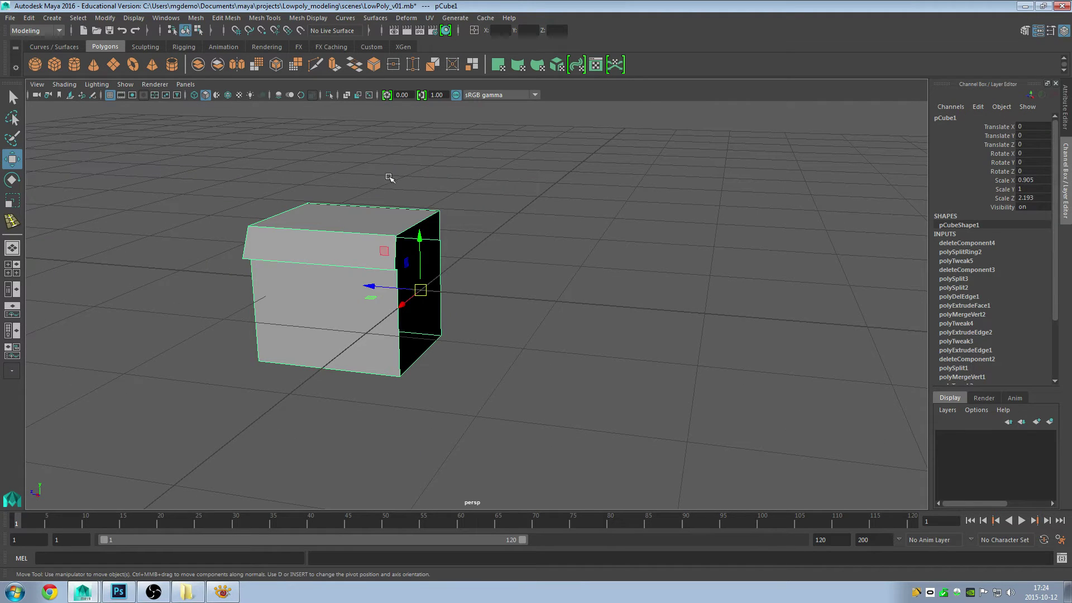
# - Mirror the half box along -Z, merged with the original, to restore a full-length box
pyautogui.click(198, 19)
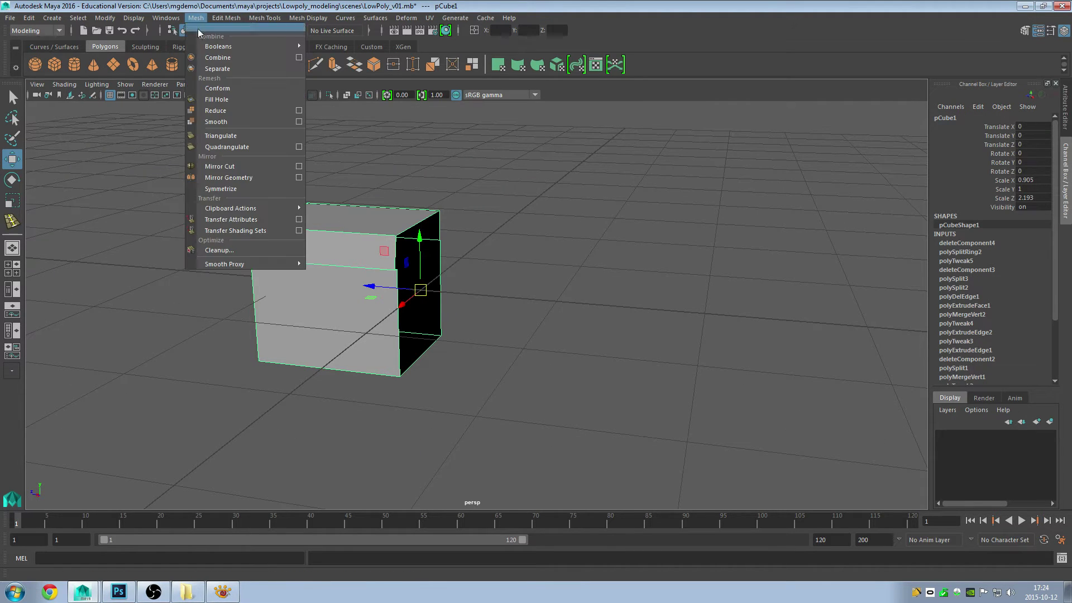
pyautogui.click(301, 177)
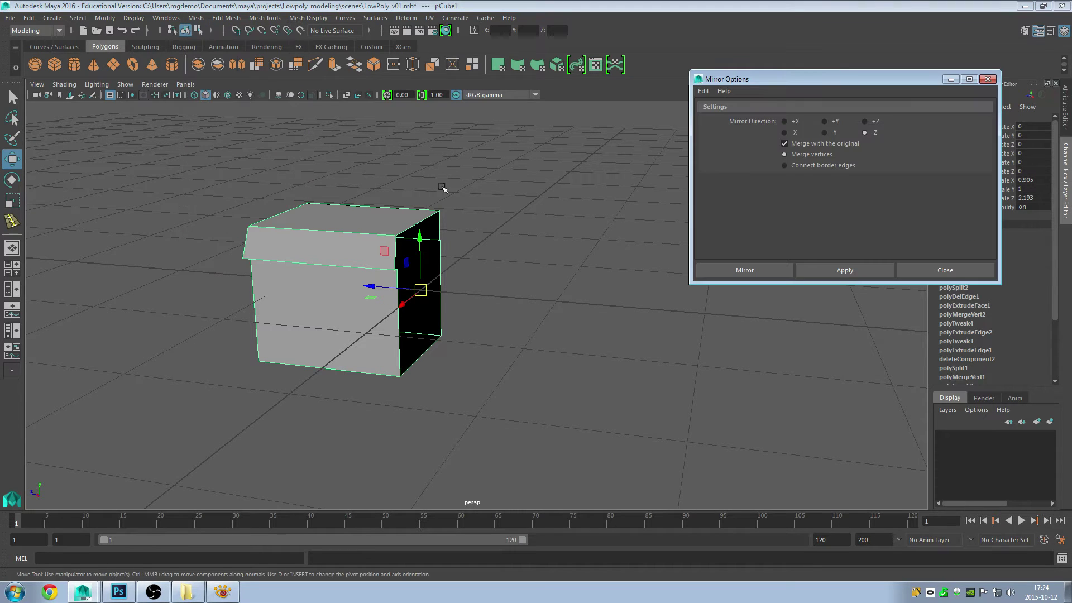
pyautogui.keyDown('alt'); pyautogui.moveTo(341, 315); pyautogui.dragTo(289, 479); pyautogui.keyUp('alt')
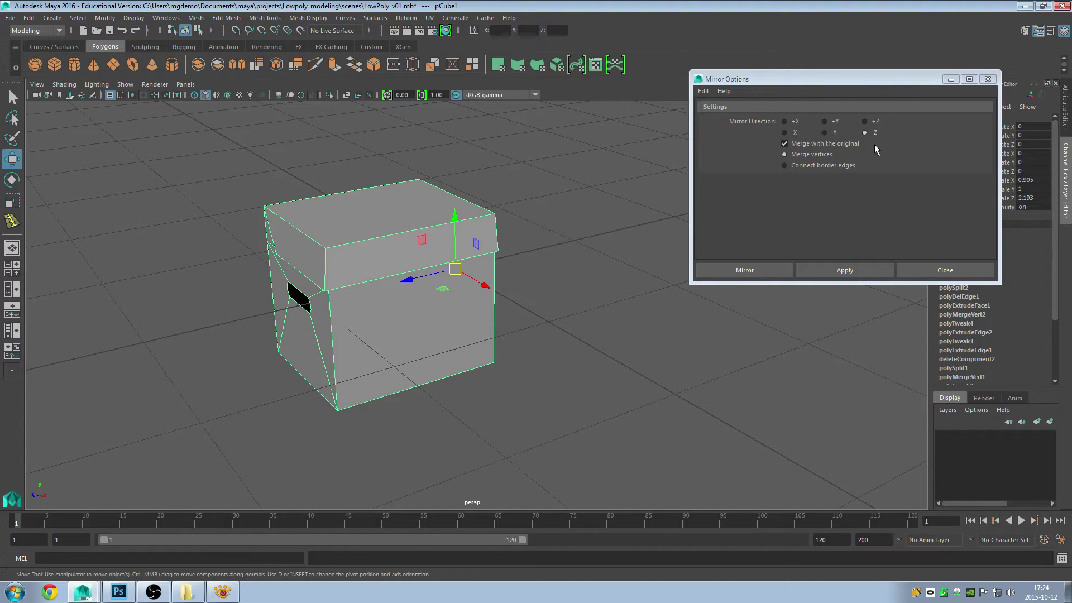
pyautogui.click(870, 131)
pyautogui.click(743, 272)
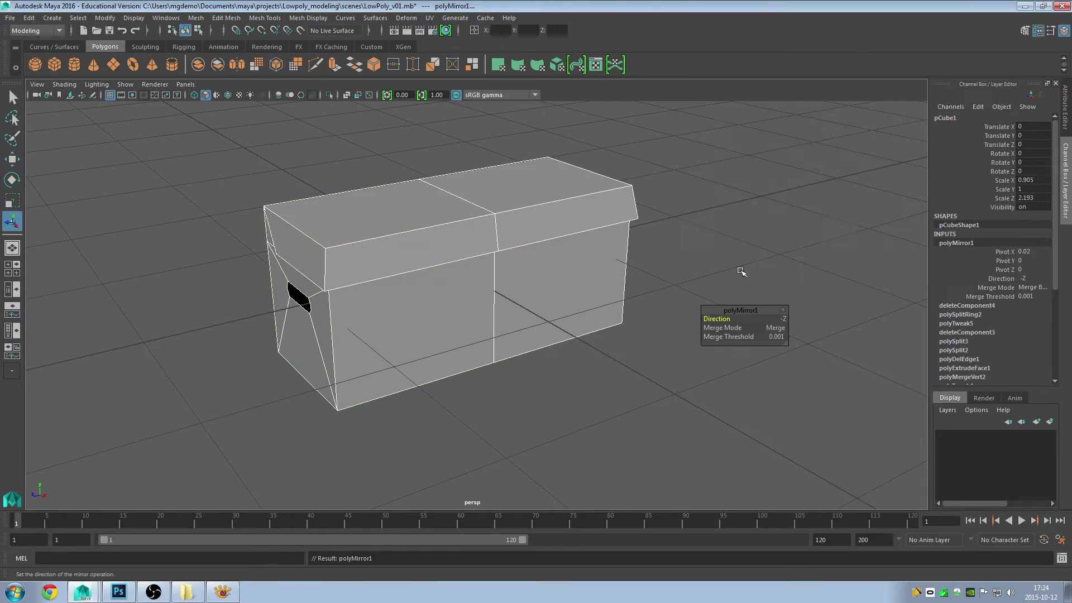
pyautogui.moveTo(531, 263)
pyautogui.keyDown('alt'); pyautogui.mouseDown()
pyautogui.moveTo(465, 260)
pyautogui.moveTo(503, 217)
pyautogui.mouseUp(); pyautogui.keyUp('alt')
# - Remove the lid's centre seam edges with Delete Edge/Vertex, then go back to object mode
pyautogui.moveTo(502, 217); pyautogui.dragTo(505, 177, button='right')
pyautogui.click(462, 215)
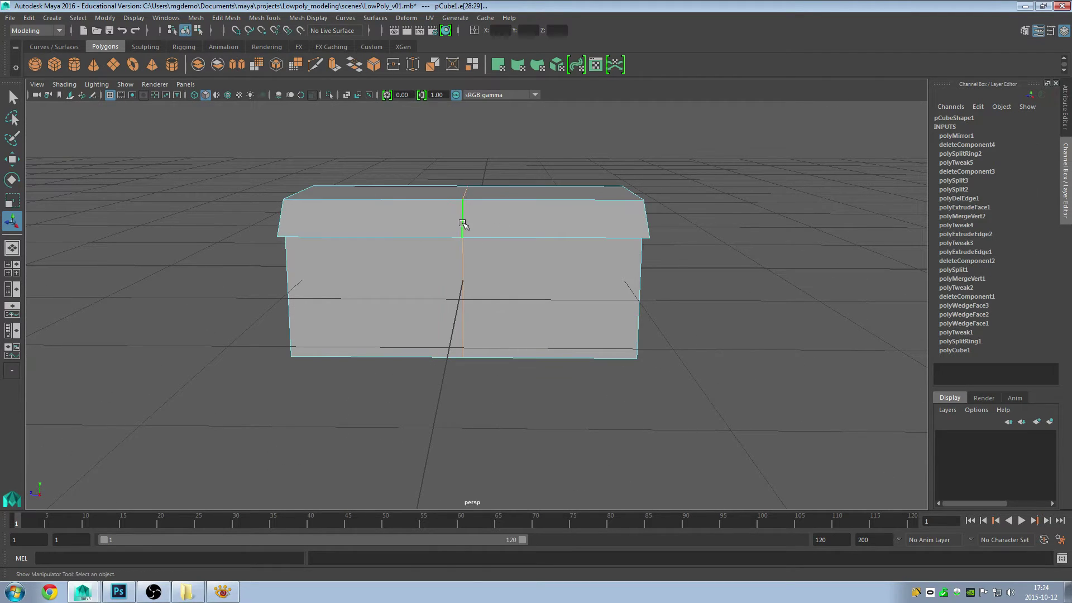
pyautogui.moveTo(463, 220)
pyautogui.keyDown('alt'); pyautogui.mouseDown()
pyautogui.moveTo(494, 232)
pyautogui.moveTo(359, 246)
pyautogui.moveTo(321, 148)
pyautogui.moveTo(498, 242)
pyautogui.moveTo(514, 237)
pyautogui.mouseUp(); pyautogui.keyUp('alt')
pyautogui.click(226, 17)
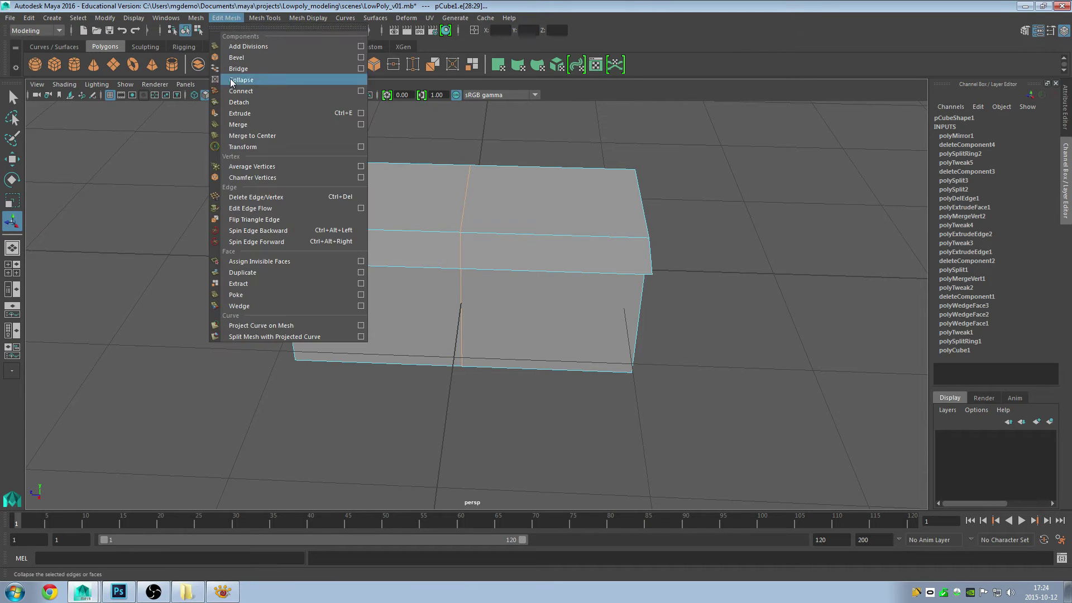
pyautogui.click(257, 198)
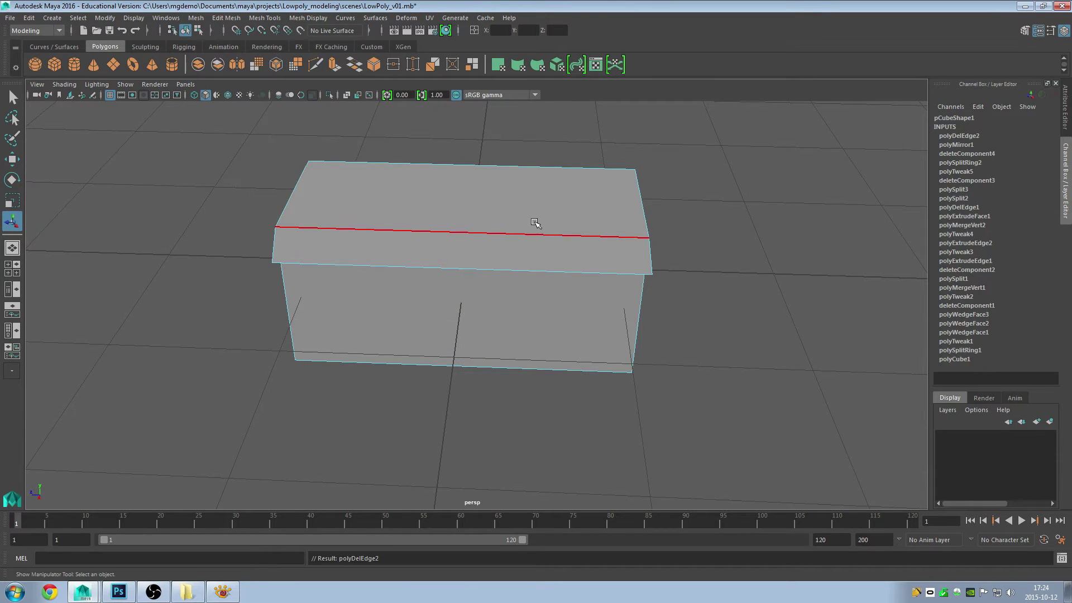
pyautogui.moveTo(536, 225)
pyautogui.keyDown('alt'); pyautogui.mouseDown()
pyautogui.moveTo(499, 239)
pyautogui.moveTo(531, 230)
pyautogui.mouseUp(); pyautogui.keyUp('alt')
pyautogui.rightClick(531, 224)
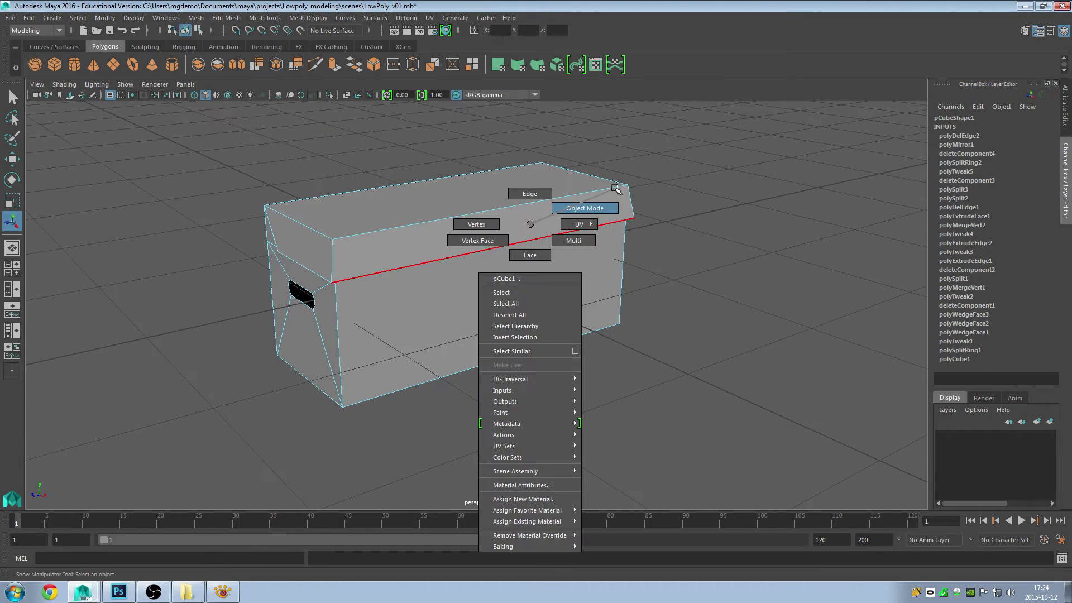
pyautogui.moveTo(531, 225); pyautogui.dragTo(627, 187, button='right')
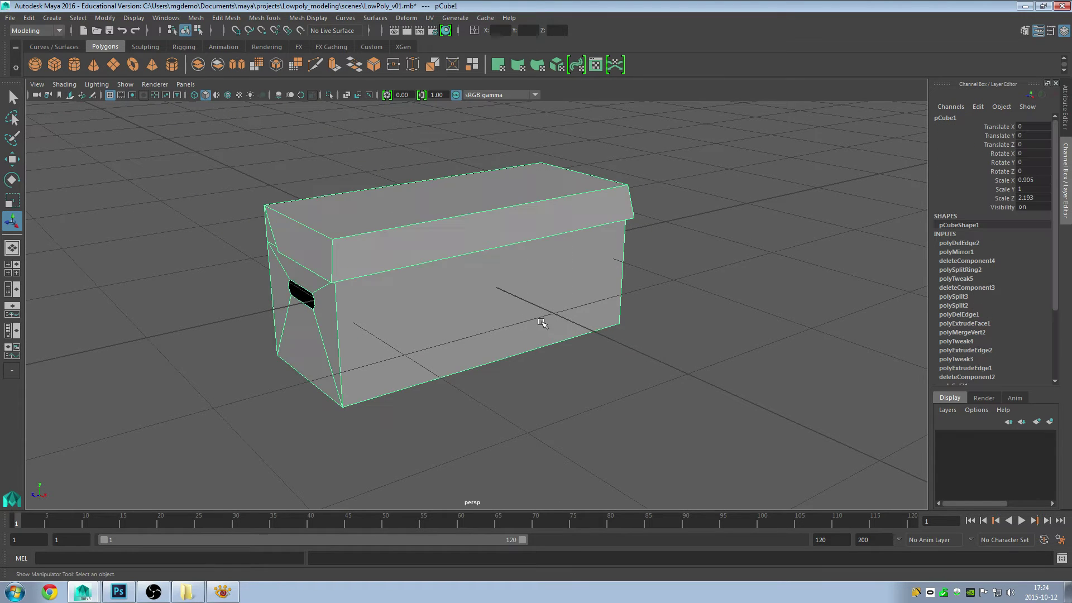
# - Delete the box's history by type, then Save Scene As with the name LowPoly_v02
pyautogui.click(30, 19)
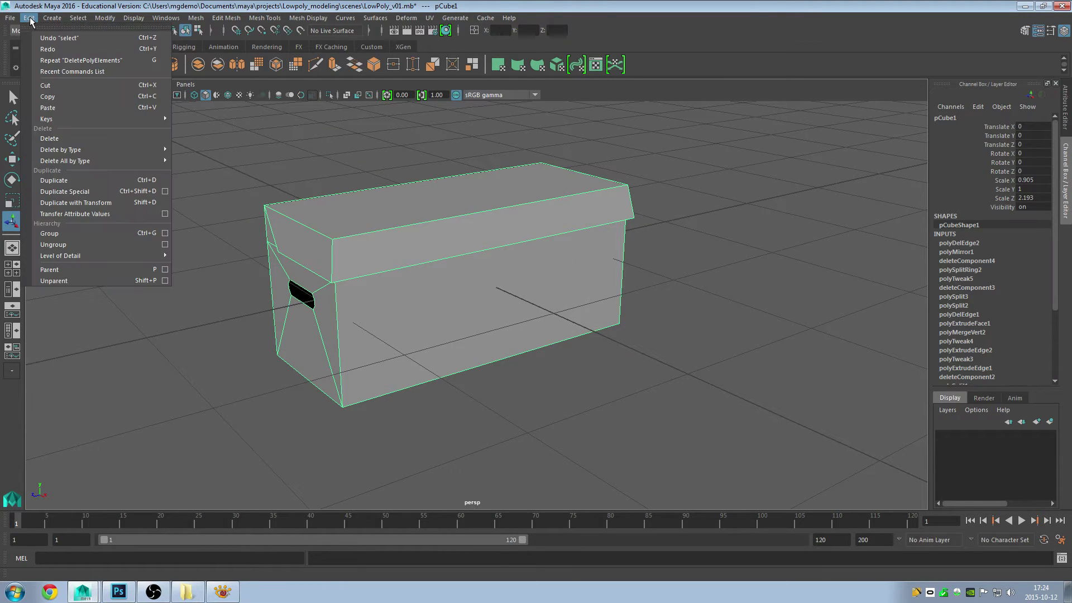
pyautogui.moveTo(60, 149)
pyautogui.click(211, 152)
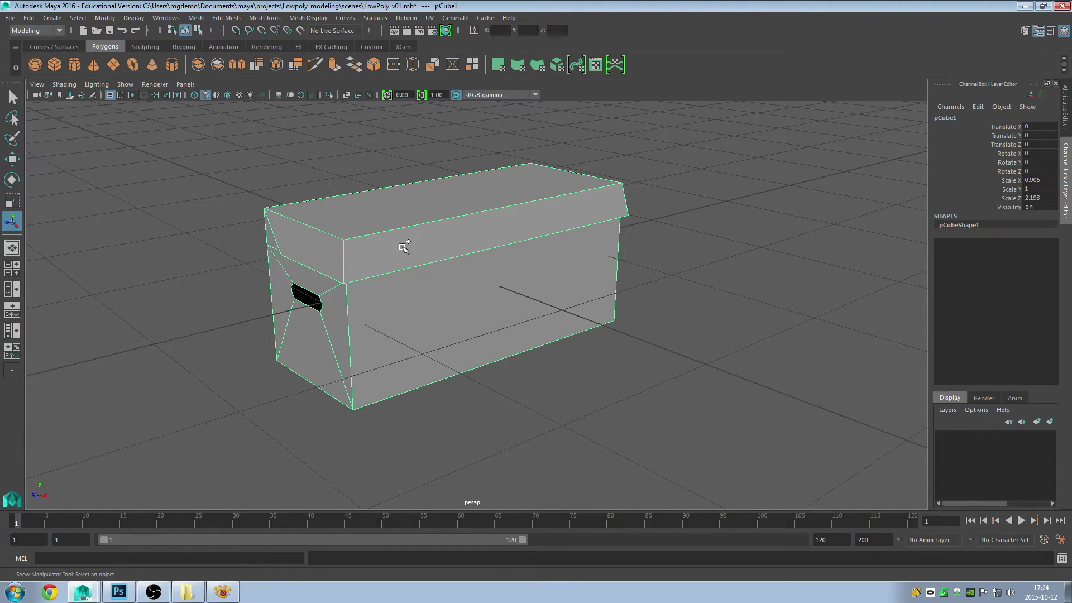
pyautogui.click(10, 17)
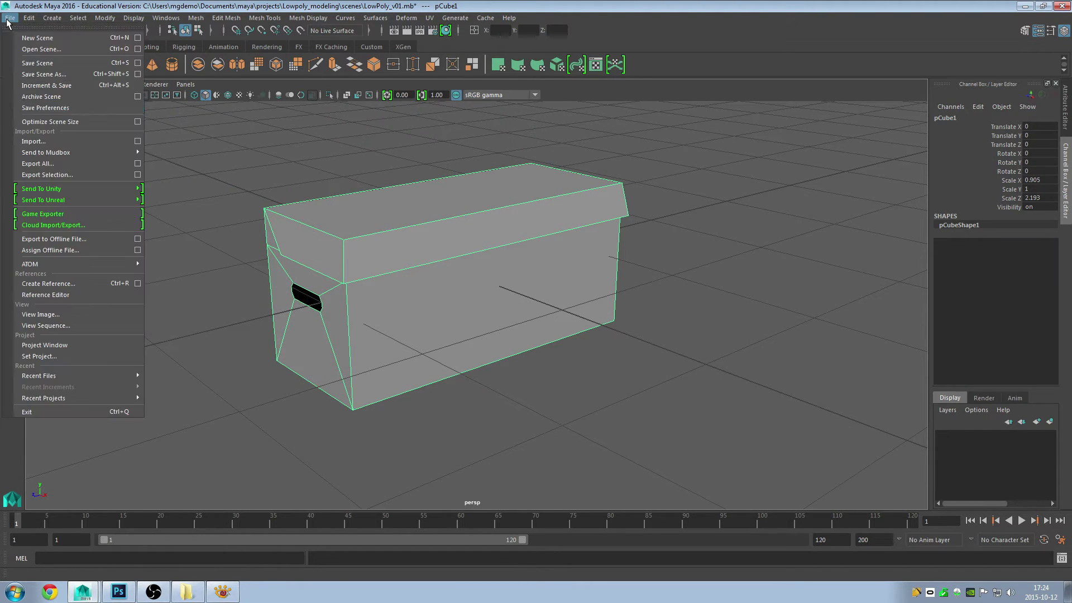
pyautogui.click(45, 75)
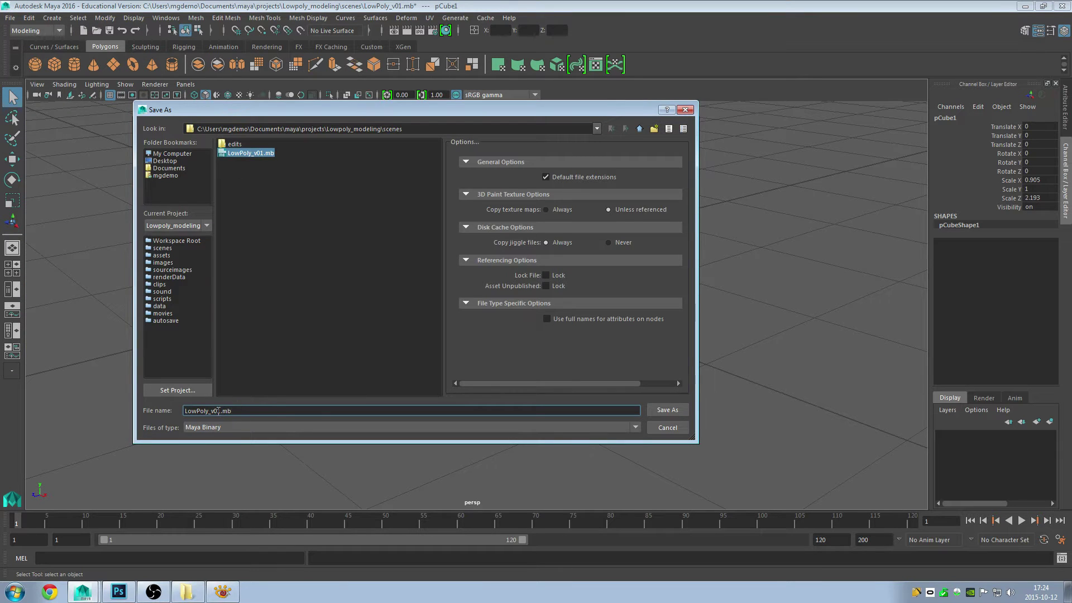
pyautogui.moveTo(218, 411); pyautogui.dragTo(278, 413)
pyautogui.write('2')
pyautogui.press('Return')
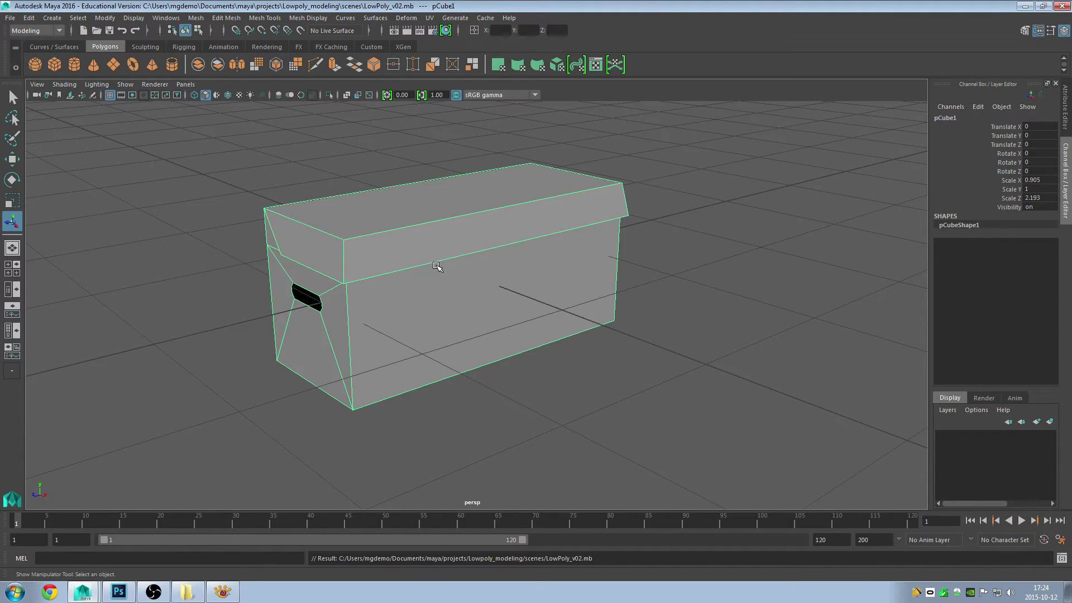
# - Switch to face mode, use a four-view layout with the UV Editor in the top pane, and select a box face
pyautogui.keyDown('alt'); pyautogui.moveTo(455, 278); pyautogui.dragTo(441, 264); pyautogui.keyUp('alt')
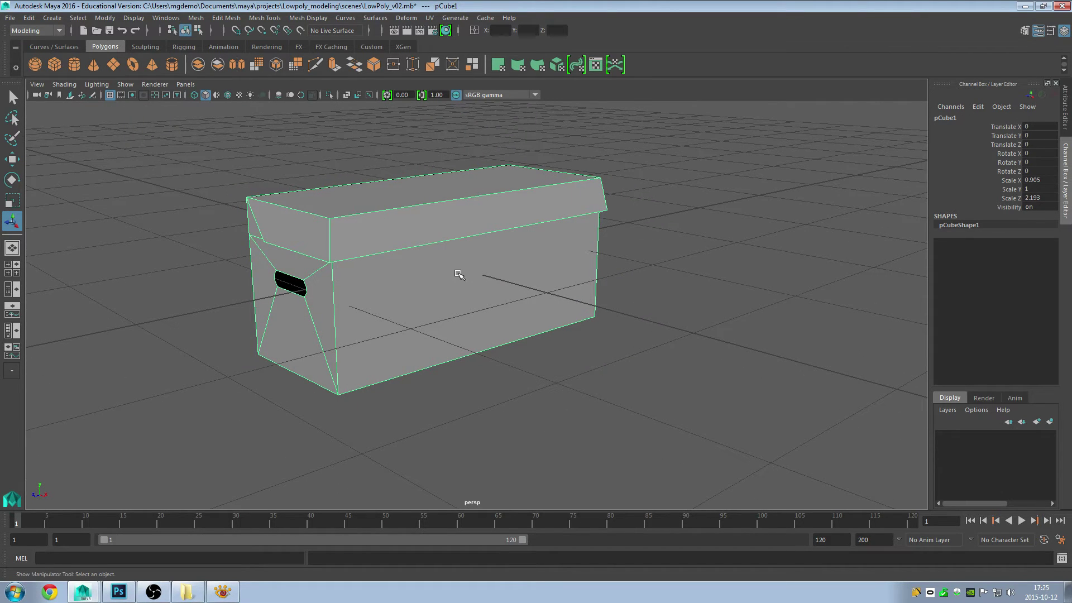
pyautogui.moveTo(458, 272); pyautogui.dragTo(461, 299, button='right')
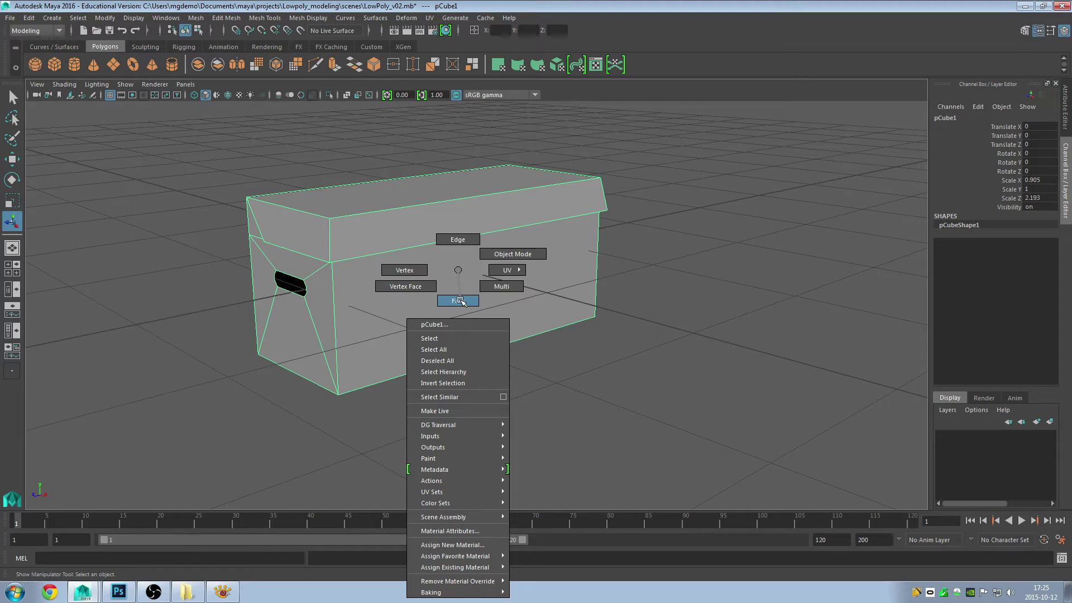
pyautogui.press('space')
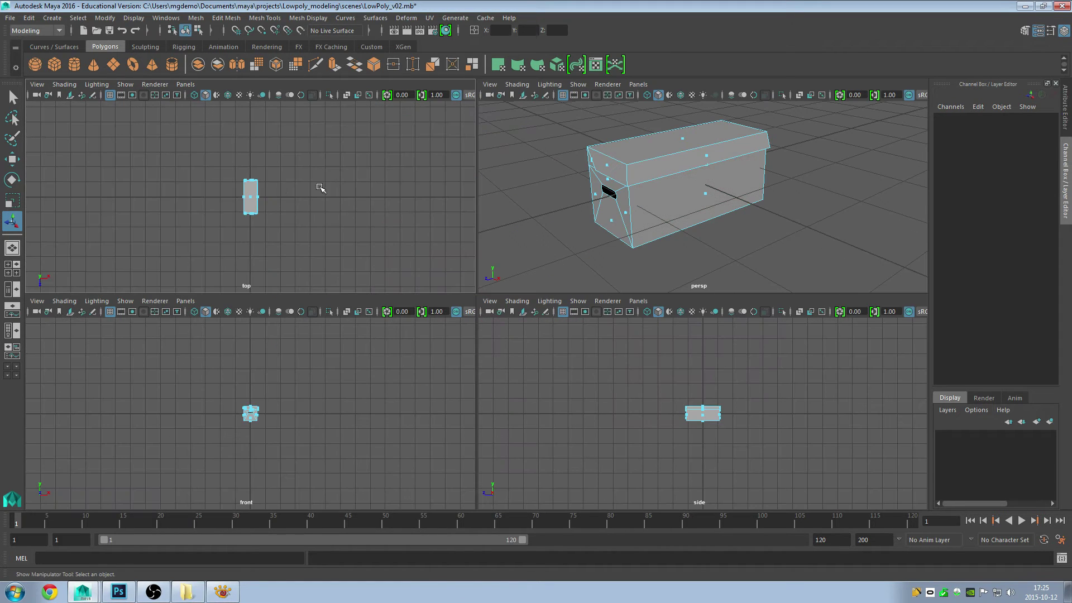
pyautogui.click(184, 84)
pyautogui.moveTo(196, 142)
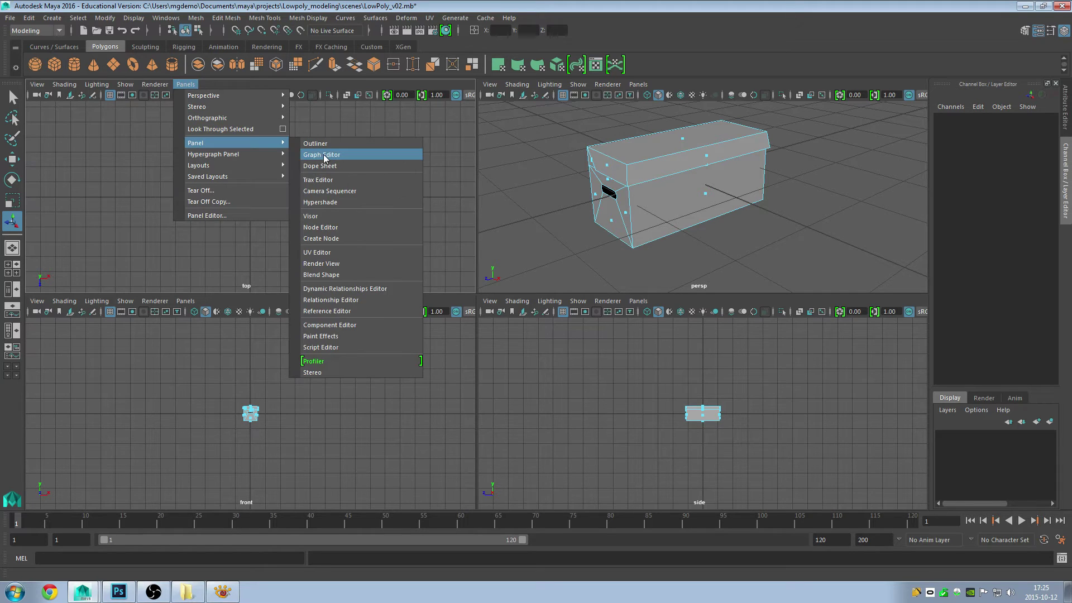
pyautogui.click(330, 251)
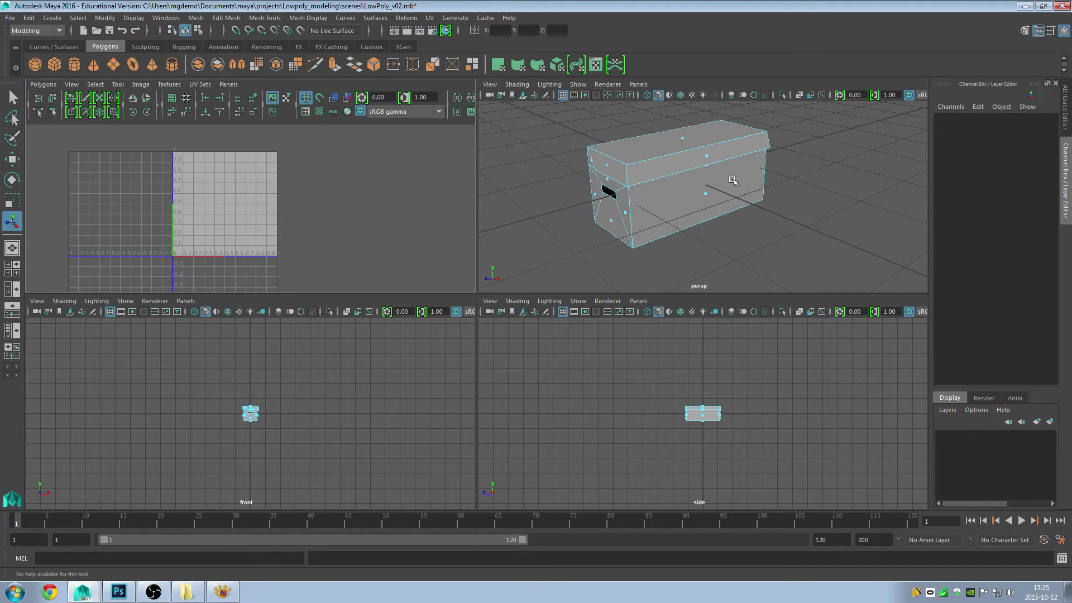
pyautogui.keyDown('alt'); pyautogui.moveTo(733, 180); pyautogui.dragTo(663, 240); pyautogui.keyUp('alt')
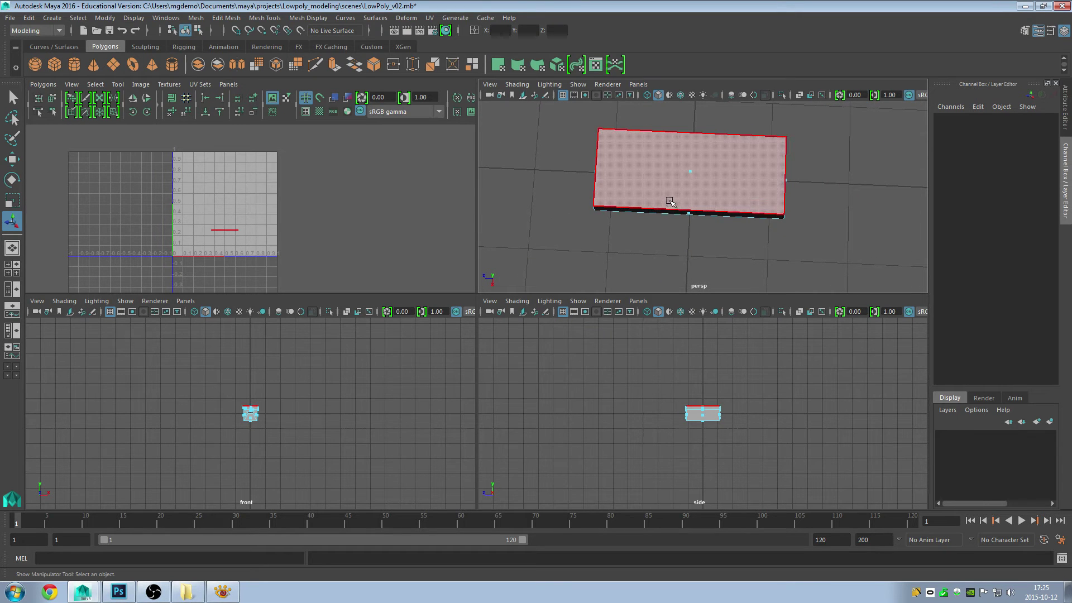
pyautogui.moveTo(670, 201)
pyautogui.mouseDown()
pyautogui.moveTo(716, 242)
pyautogui.moveTo(715, 119)
pyautogui.moveTo(786, 136)
pyautogui.moveTo(774, 139)
pyautogui.moveTo(774, 167)
pyautogui.mouseUp()
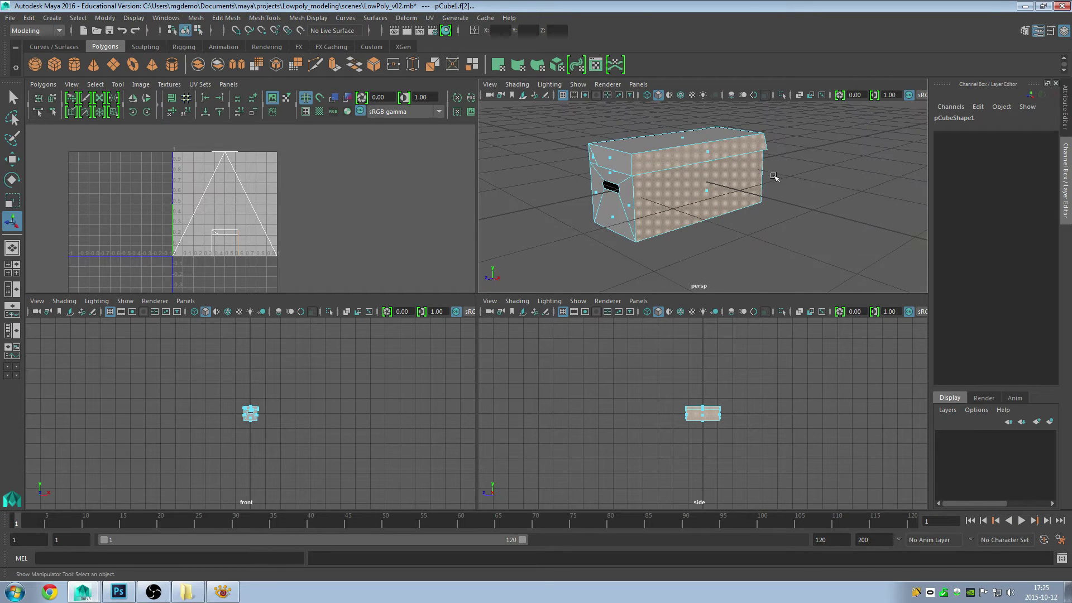
# - Planar-map the selected long side face from the X axis and move its UV shell right
pyautogui.click(429, 17)
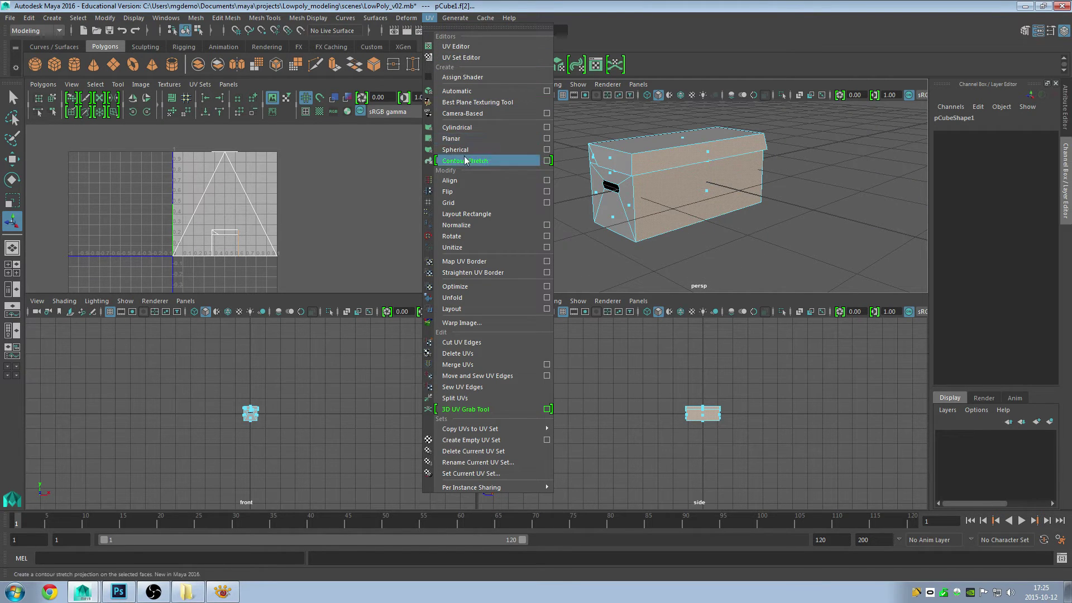
pyautogui.click(546, 138)
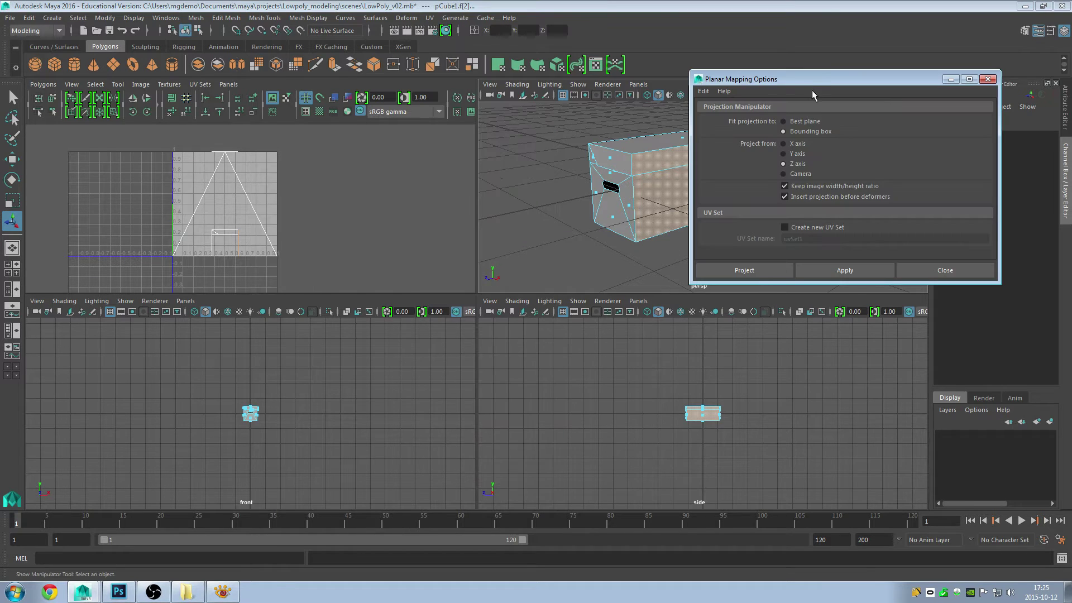
pyautogui.moveTo(815, 82); pyautogui.dragTo(796, 291)
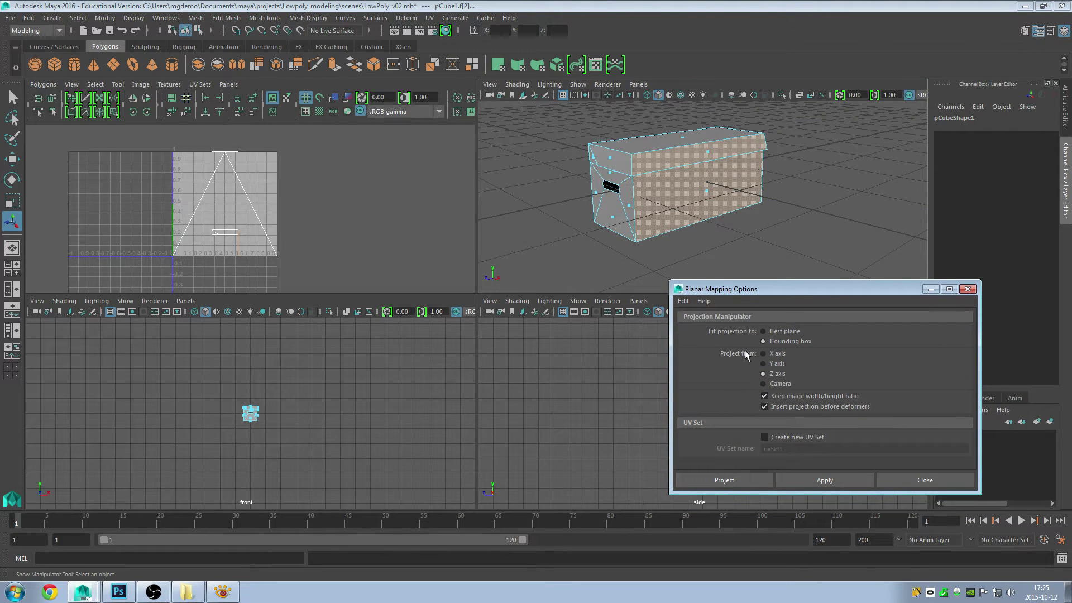
pyautogui.click(683, 301)
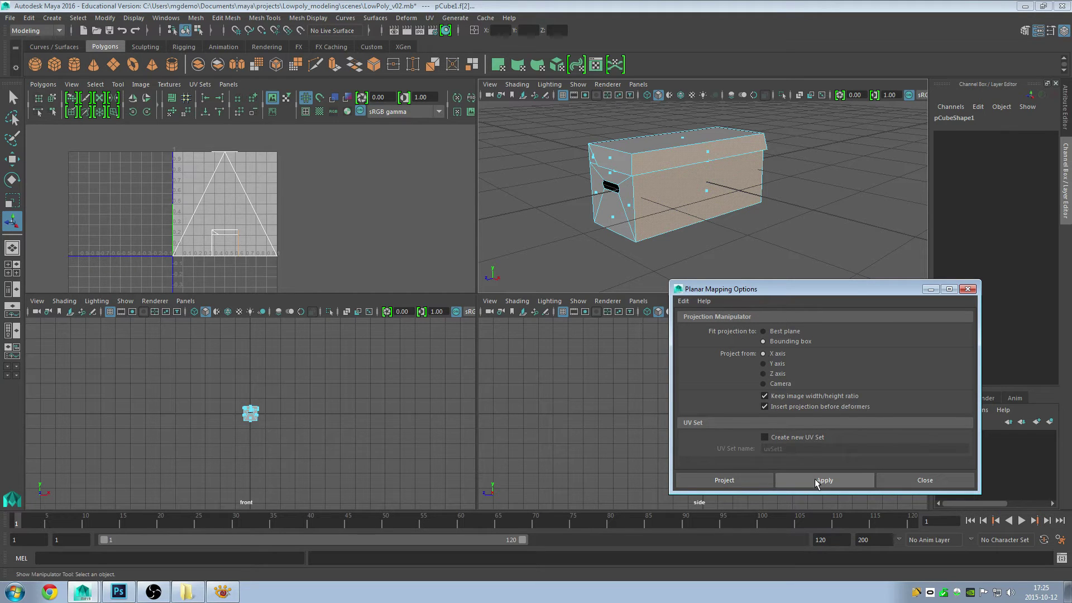
pyautogui.click(815, 479)
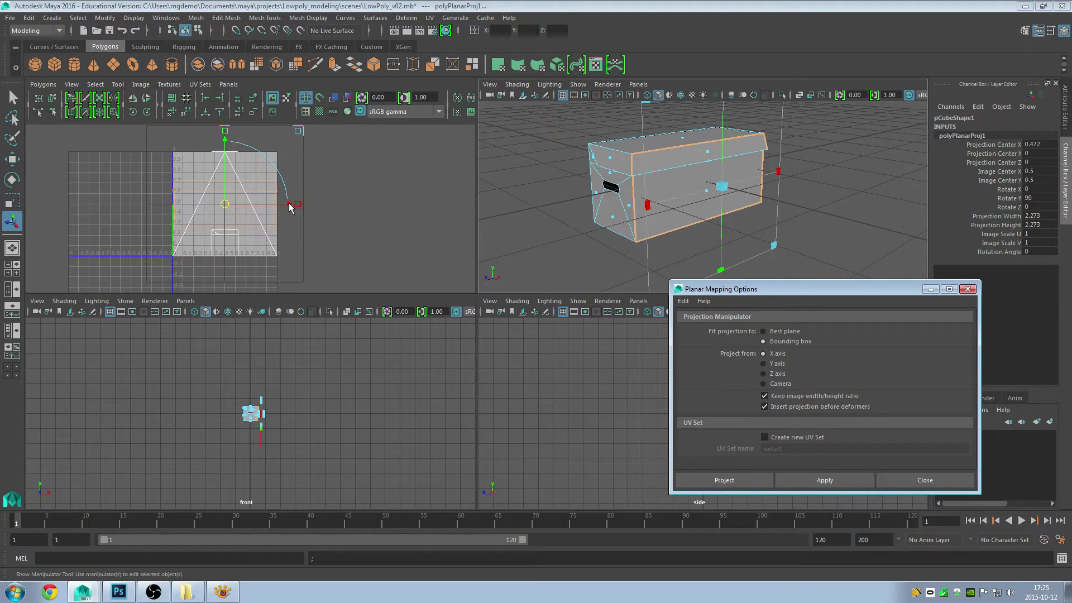
pyautogui.moveTo(290, 208); pyautogui.dragTo(452, 215)
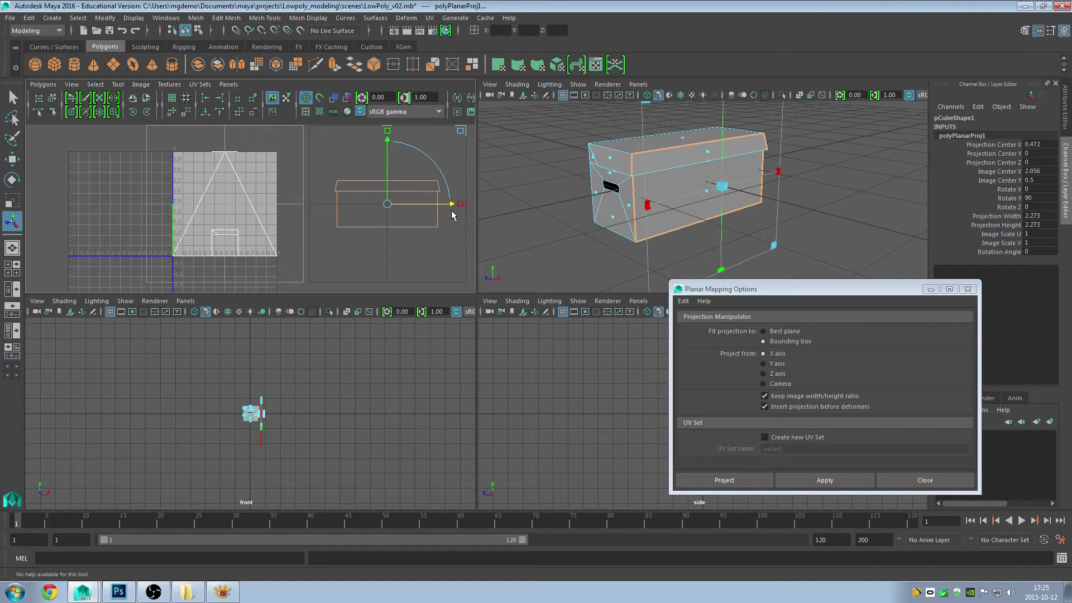
# - Apply an X-axis planar projection to the opposite long side face and move its shell down-right
pyautogui.moveTo(670, 190)
pyautogui.keyDown('alt'); pyautogui.mouseDown()
pyautogui.moveTo(792, 200)
pyautogui.moveTo(866, 239)
pyautogui.mouseUp(); pyautogui.keyUp('alt')
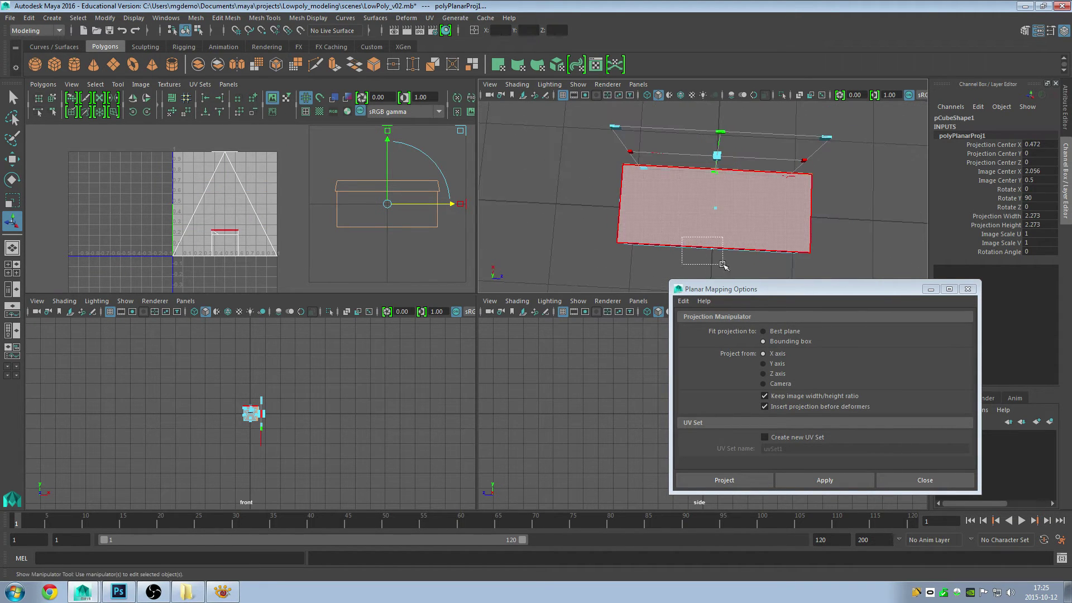
pyautogui.click(768, 242)
pyautogui.keyDown('alt'); pyautogui.moveTo(768, 242); pyautogui.dragTo(708, 204); pyautogui.keyUp('alt')
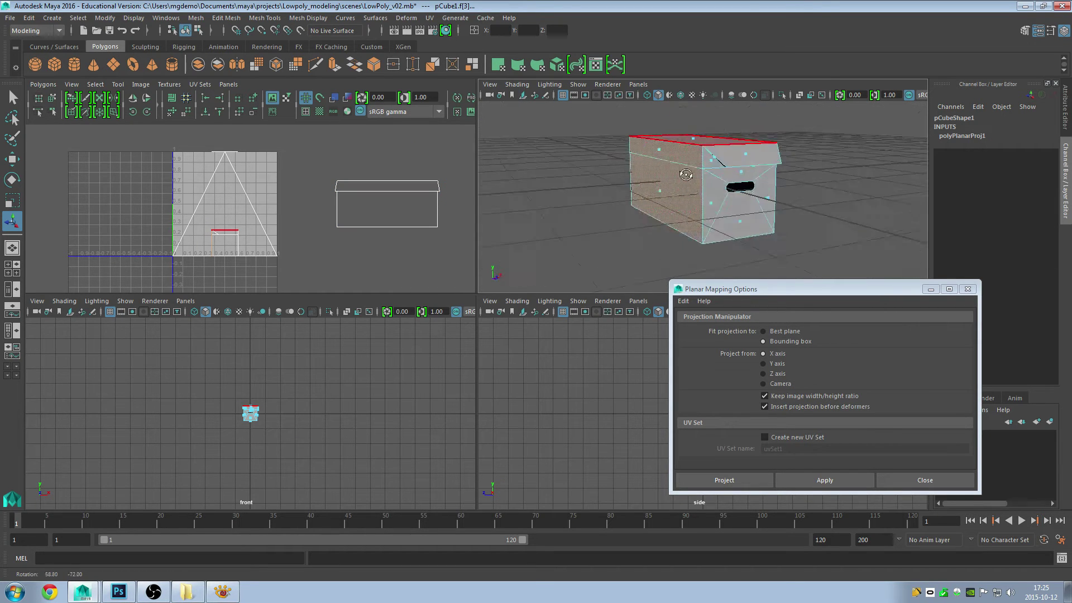
pyautogui.click(826, 479)
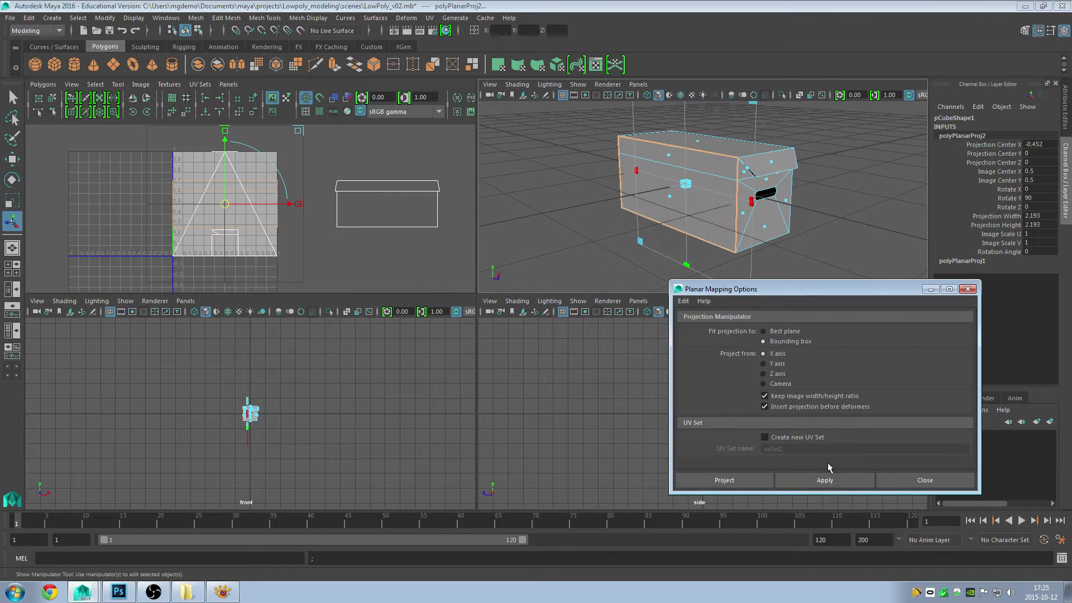
pyautogui.moveTo(225, 204); pyautogui.dragTo(388, 265)
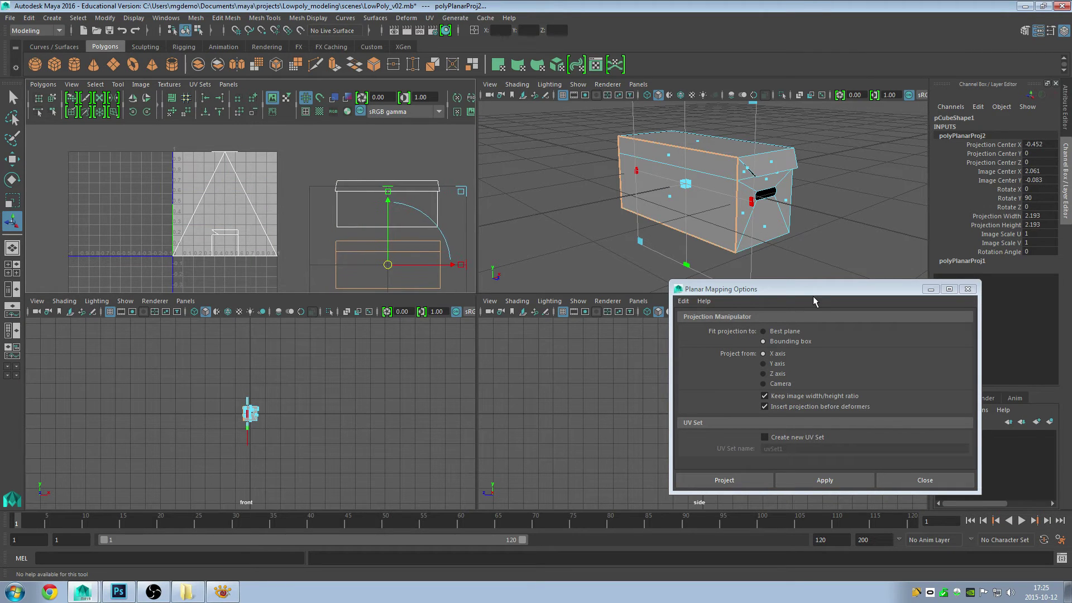
pyautogui.keyDown('alt'); pyautogui.moveTo(781, 235); pyautogui.dragTo(726, 184); pyautogui.keyUp('alt')
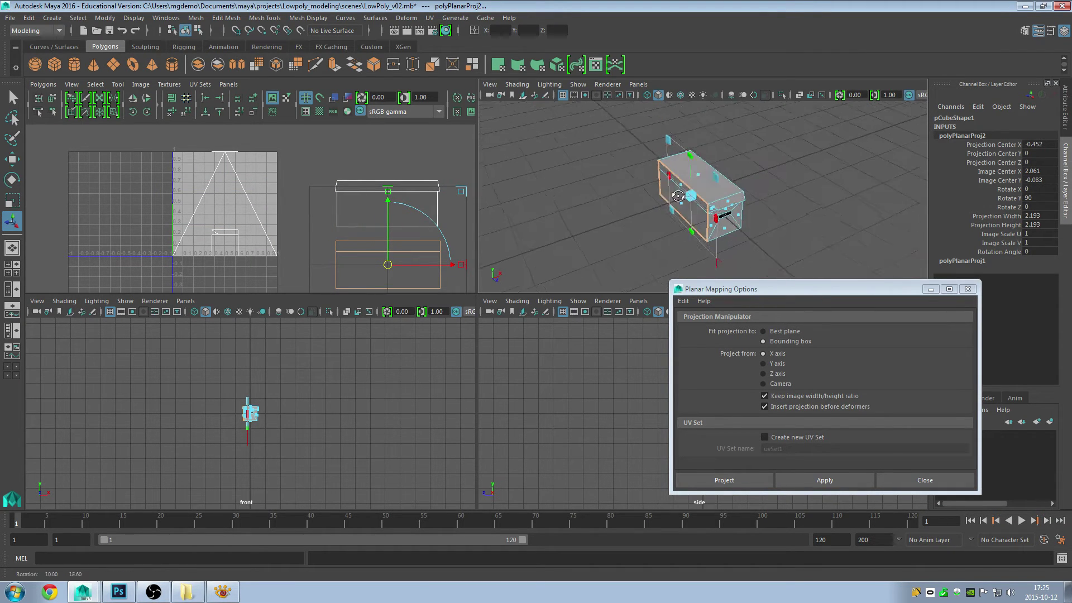
pyautogui.click(771, 145)
# - Planar-map the box's top face from the Y axis and move its UV shell left
pyautogui.click(699, 176)
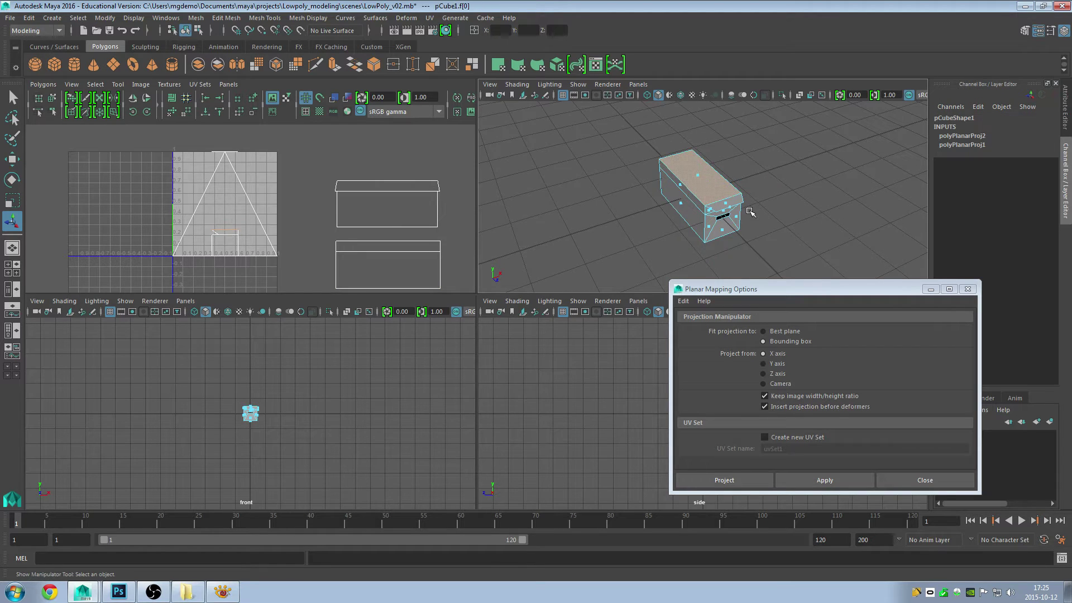
pyautogui.click(777, 363)
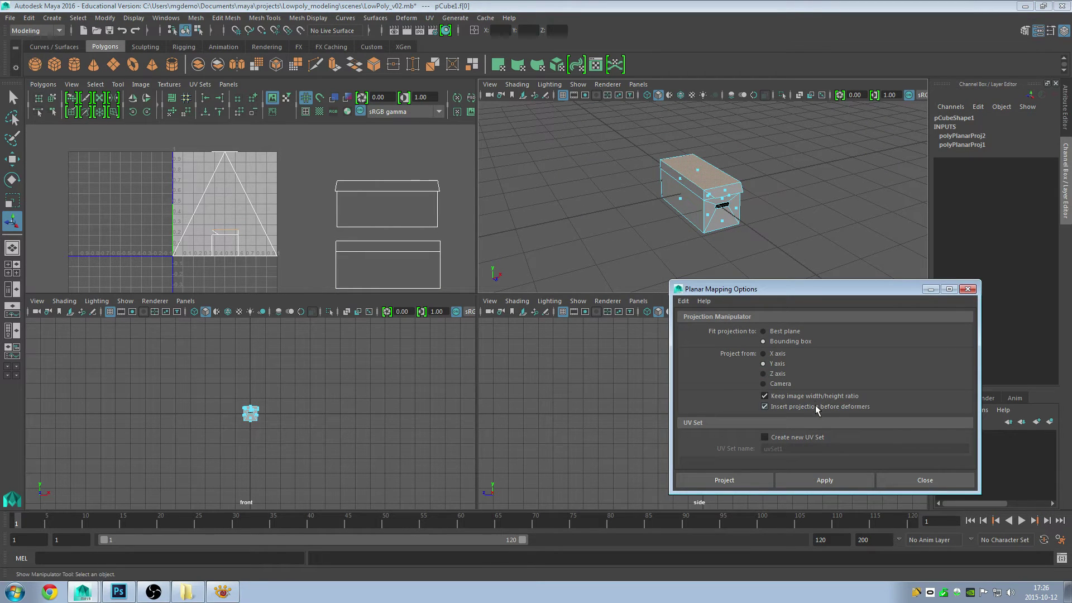
pyautogui.click(809, 479)
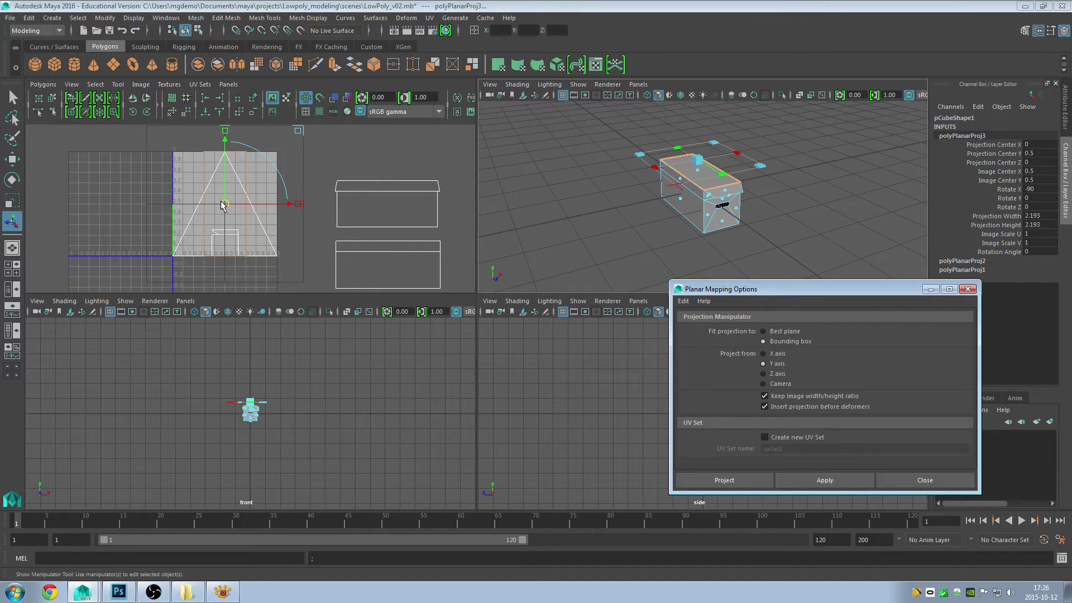
pyautogui.moveTo(225, 204); pyautogui.dragTo(103, 180)
# - Apply the Y-axis projection to the bottom face and move its shell further left
pyautogui.keyDown('alt'); pyautogui.moveTo(714, 231); pyautogui.dragTo(698, 205); pyautogui.keyUp('alt')
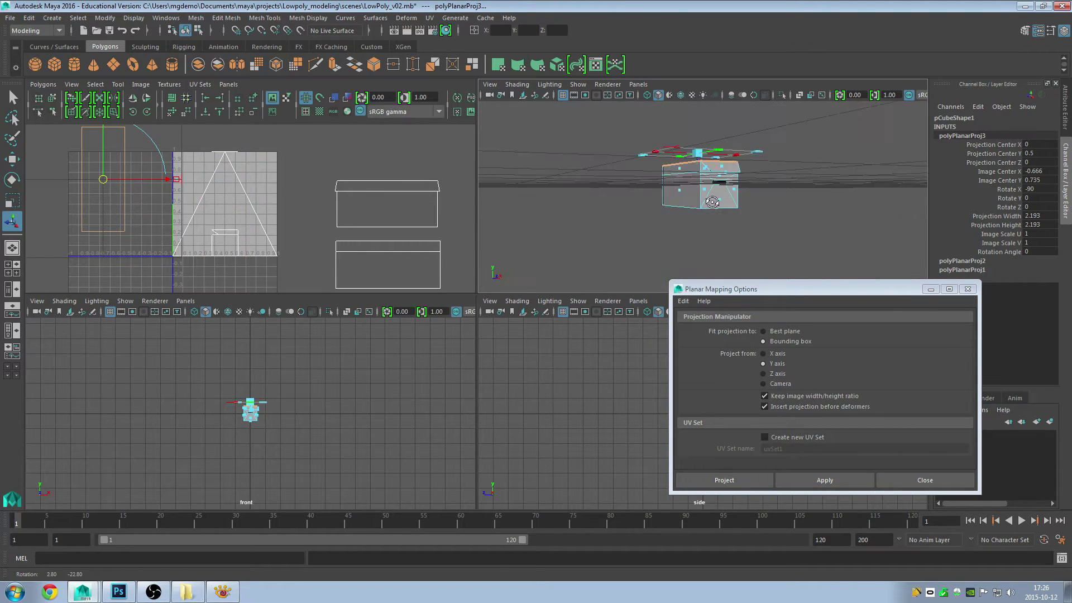
pyautogui.click(698, 204)
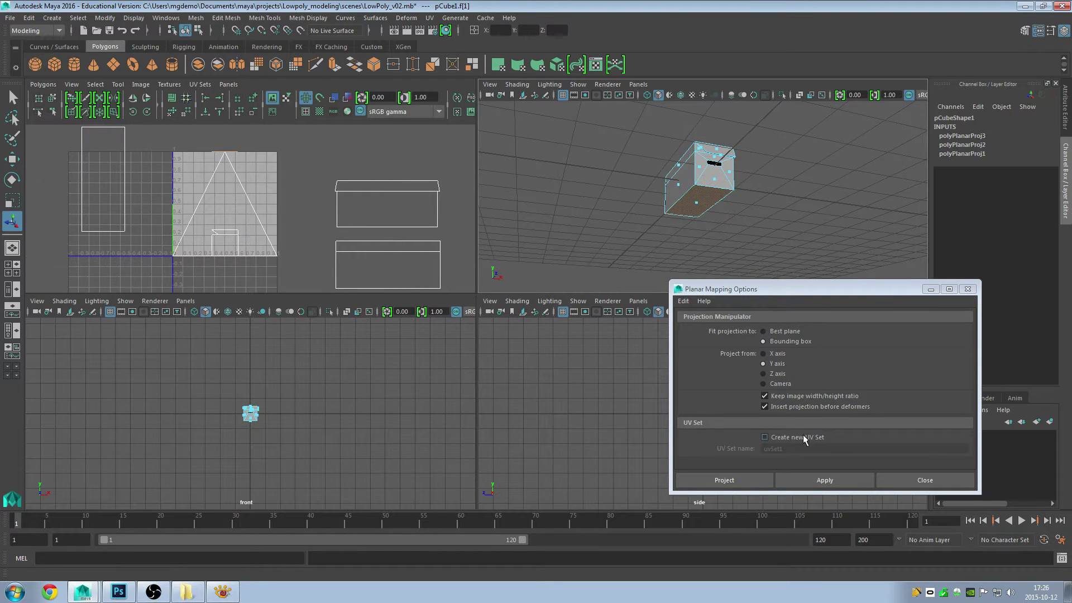
pyautogui.click(819, 479)
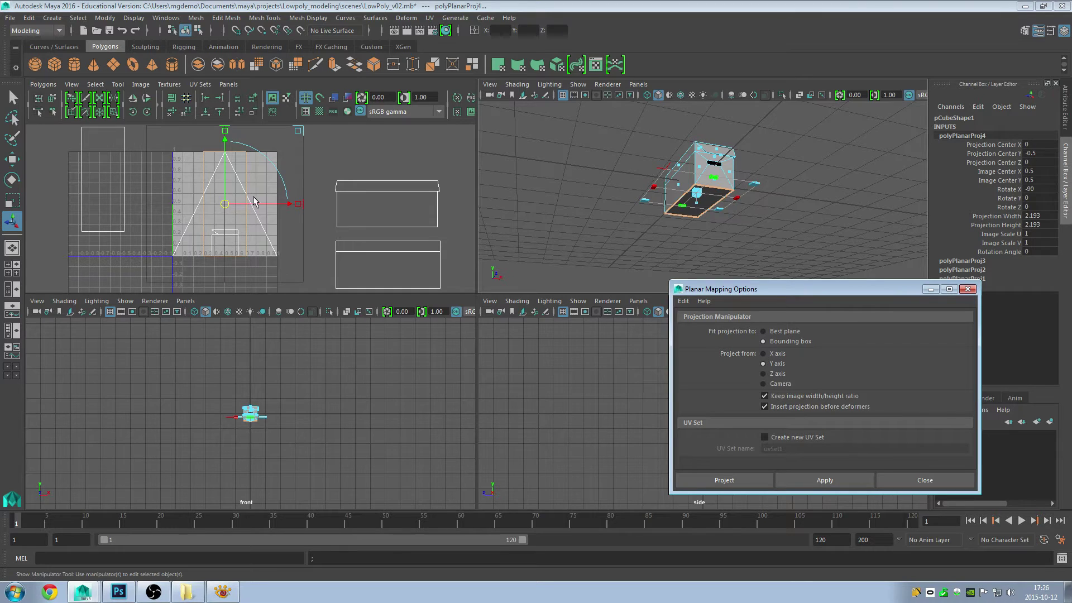
pyautogui.moveTo(223, 205); pyautogui.dragTo(44, 204)
pyautogui.keyDown('alt'); pyautogui.moveTo(752, 183); pyautogui.dragTo(778, 211); pyautogui.keyUp('alt')
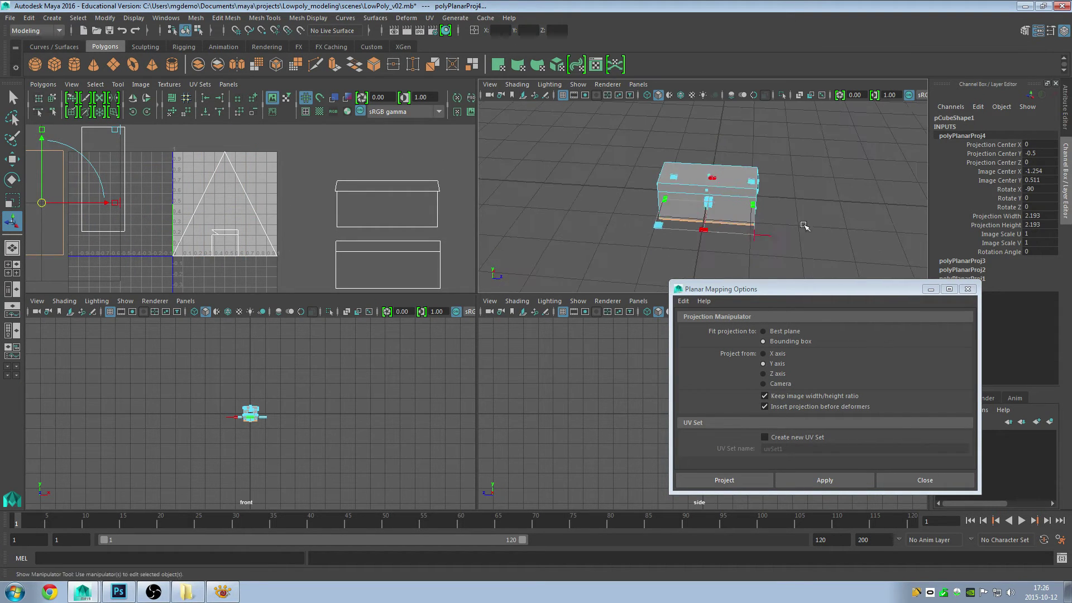
pyautogui.click(802, 227)
# - Select the end face with the handle hole and switch the projection axis to Z
pyautogui.moveTo(746, 160); pyautogui.dragTo(804, 267)
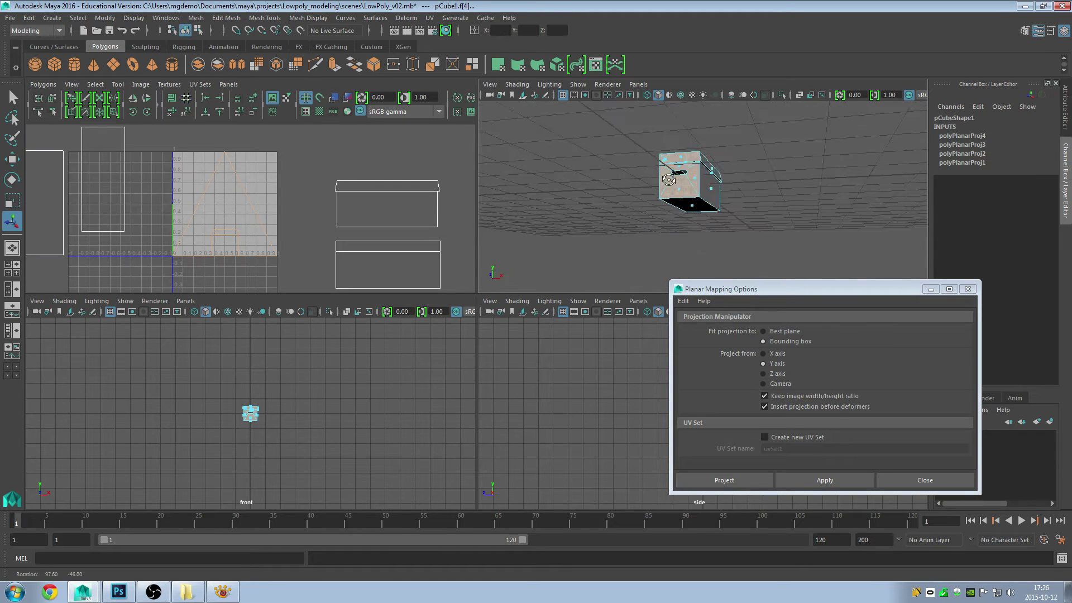
pyautogui.keyDown('alt'); pyautogui.moveTo(801, 220); pyautogui.dragTo(793, 201); pyautogui.keyUp('alt')
pyautogui.click(778, 374)
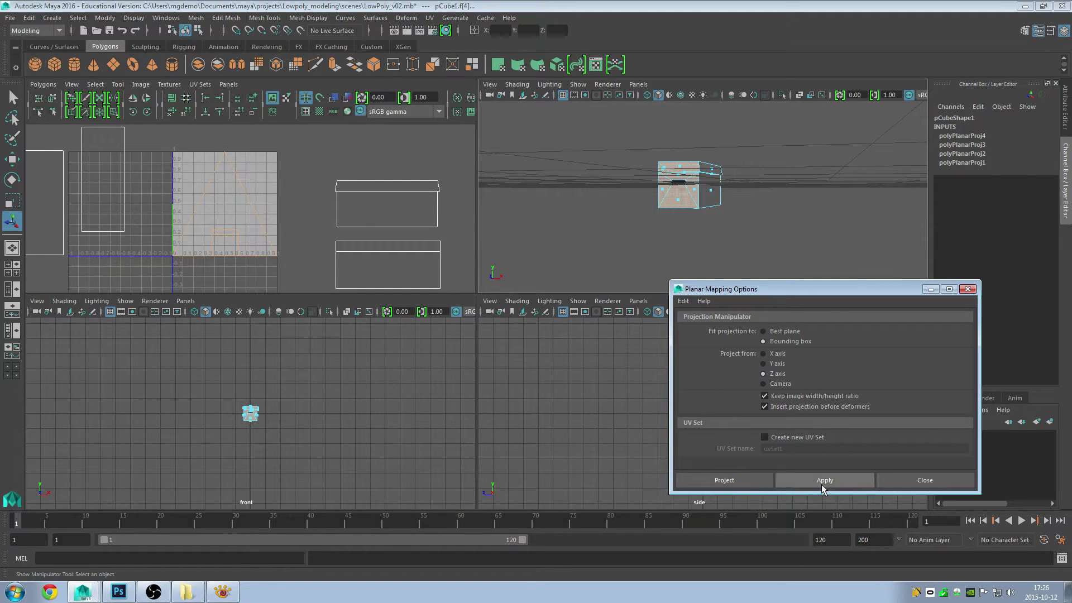
# - Apply Z-axis projections to both end faces, moving their UV shells up-right and down-right
pyautogui.click(821, 481)
pyautogui.keyDown('alt'); pyautogui.moveTo(306, 211); pyautogui.dragTo(158, 204, button='right'); pyautogui.keyUp('alt')
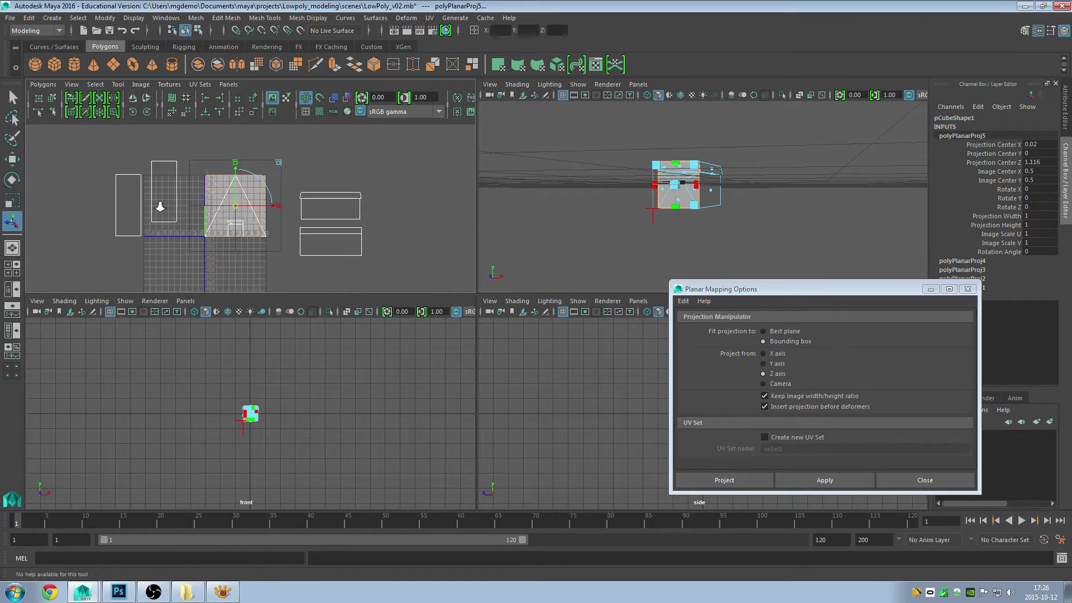
pyautogui.moveTo(235, 205); pyautogui.dragTo(415, 177)
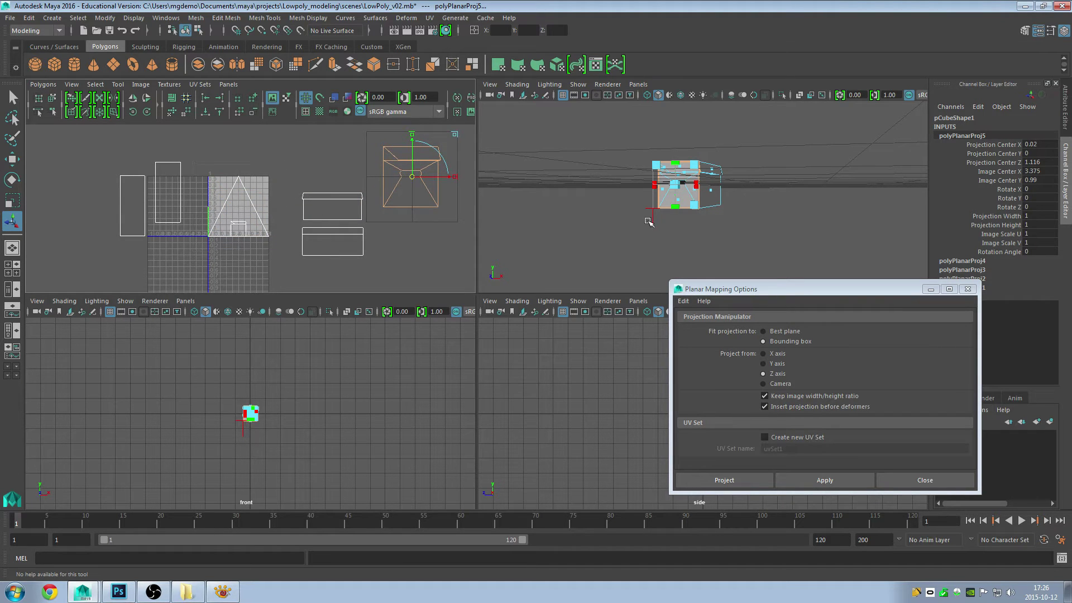
pyautogui.moveTo(649, 215)
pyautogui.keyDown('alt'); pyautogui.mouseDown()
pyautogui.moveTo(617, 227)
pyautogui.moveTo(721, 140)
pyautogui.mouseUp(); pyautogui.keyUp('alt')
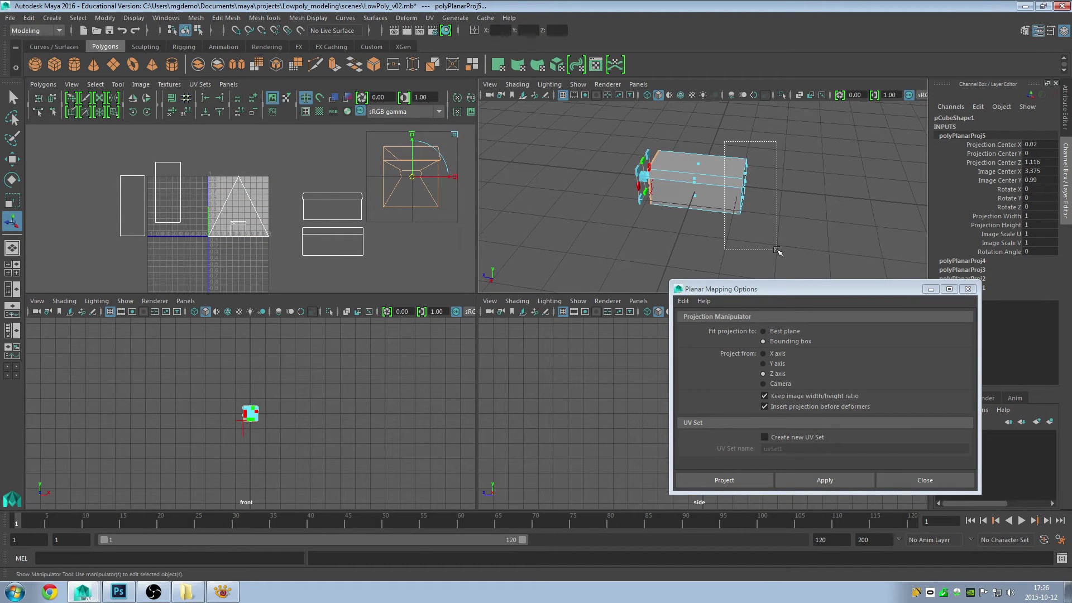
pyautogui.click(563, 225)
pyautogui.click(823, 480)
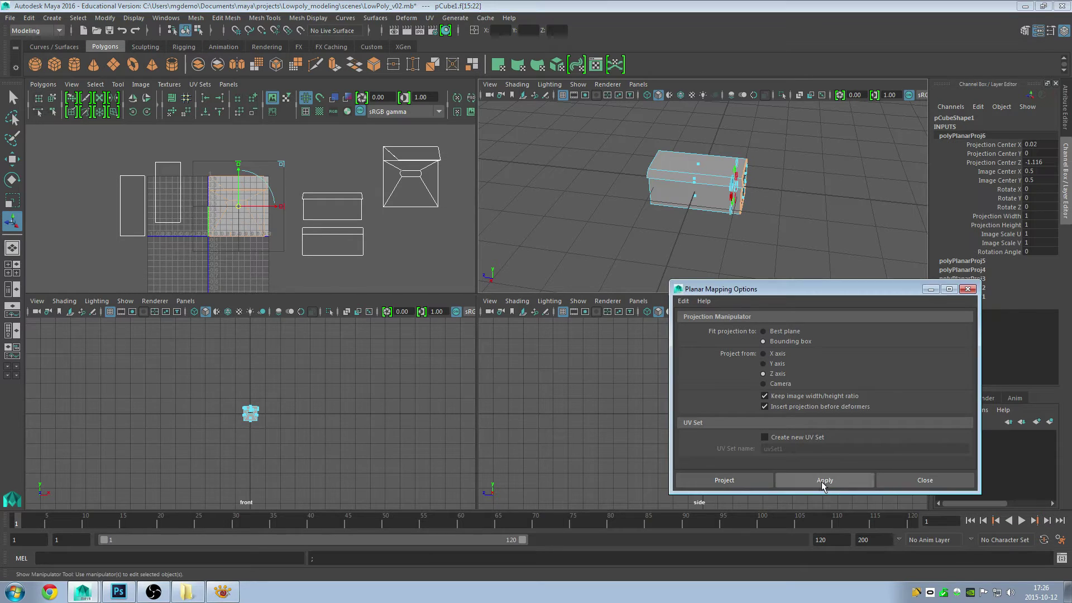
pyautogui.moveTo(239, 208); pyautogui.dragTo(453, 254)
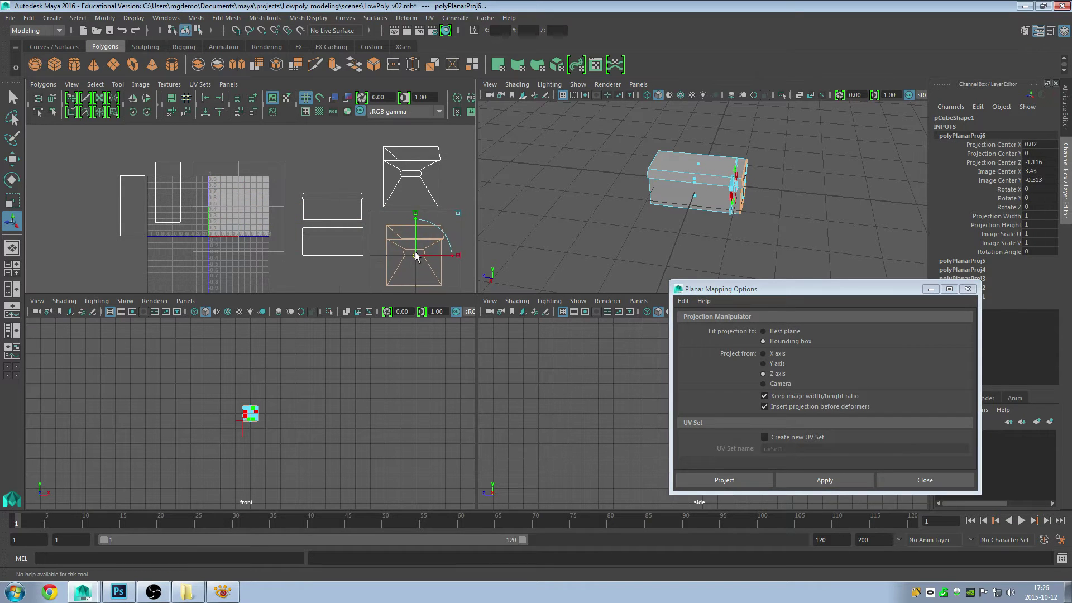
# - Close the planar mapping options, maximise the UV Editor, and centre the UV layout
pyautogui.click(968, 289)
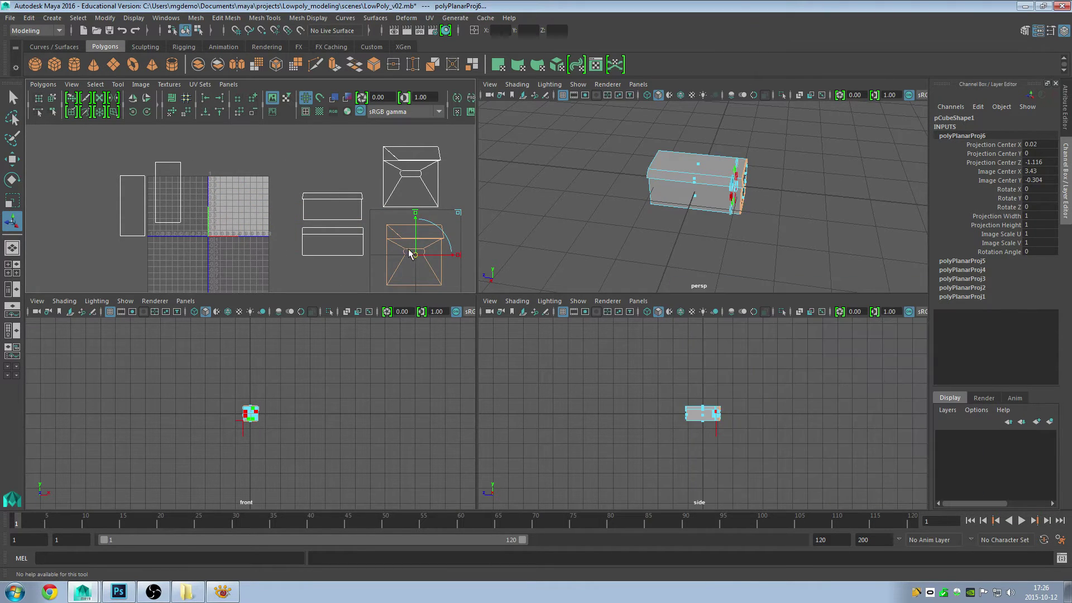
pyautogui.press('space')
pyautogui.keyDown('alt'); pyautogui.moveTo(602, 242); pyautogui.dragTo(544, 209, button='middle'); pyautogui.keyUp('alt')
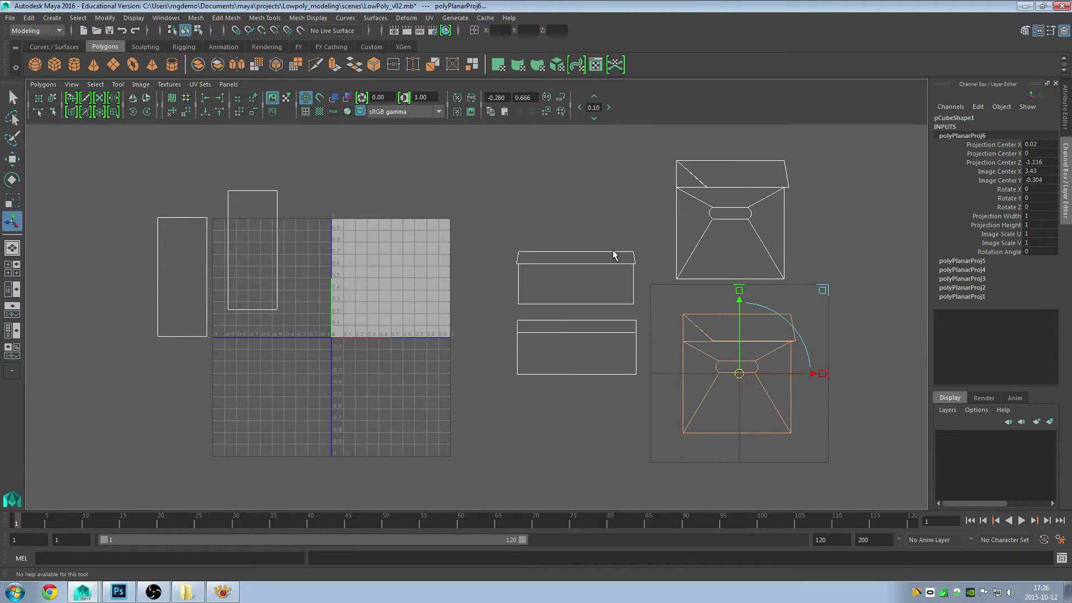
# - Turn on shaded UV display and Dim image in the UV Editor toolbar
pyautogui.click(334, 98)
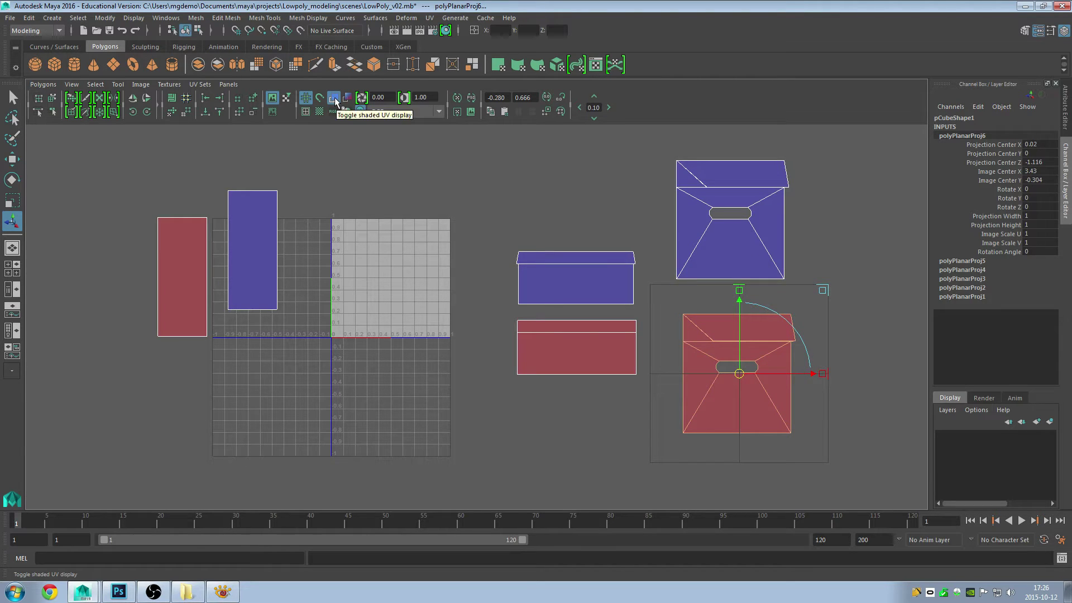
pyautogui.click(272, 112)
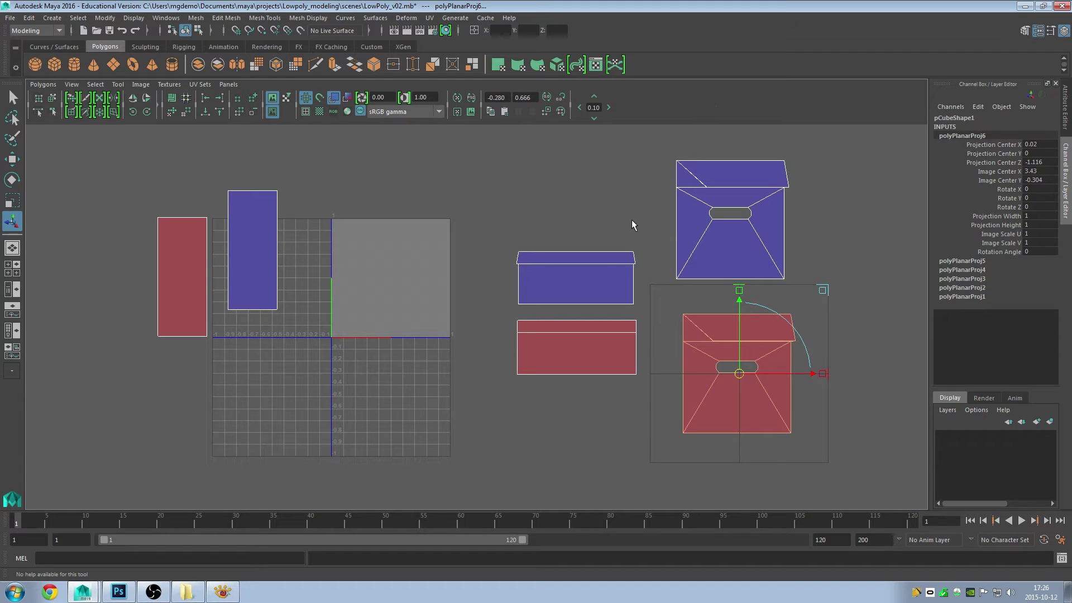
# - Flip the red box-front UV shell horizontally using local Flip UV settings
pyautogui.keyDown('alt'); pyautogui.moveTo(706, 352); pyautogui.dragTo(567, 340, button='right'); pyautogui.keyUp('alt')
pyautogui.moveTo(693, 335); pyautogui.dragTo(749, 338, button='right')
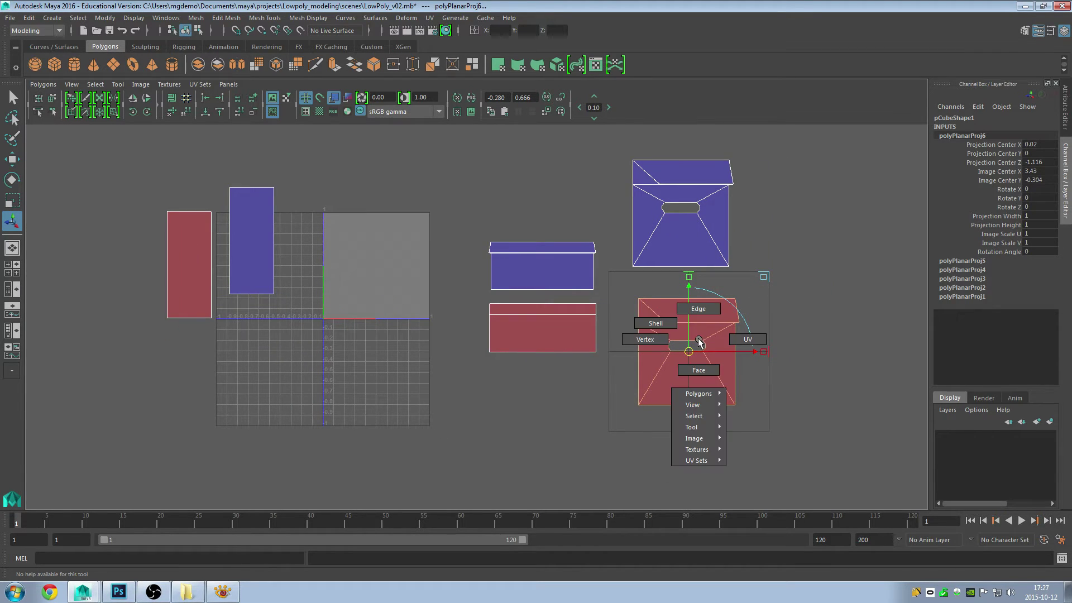
pyautogui.moveTo(624, 288); pyautogui.dragTo(795, 444)
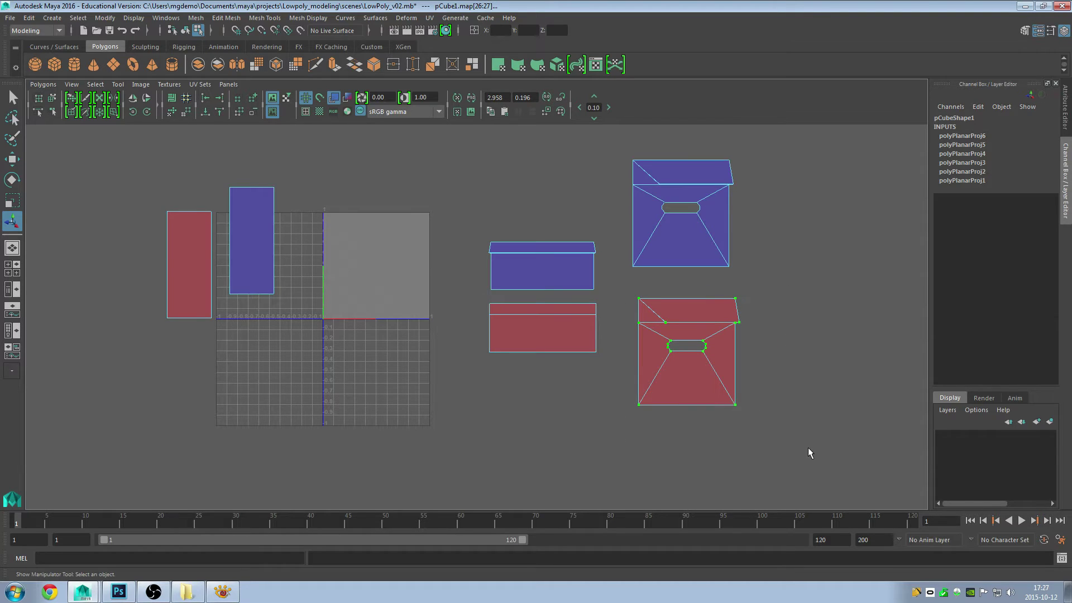
pyautogui.click(43, 86)
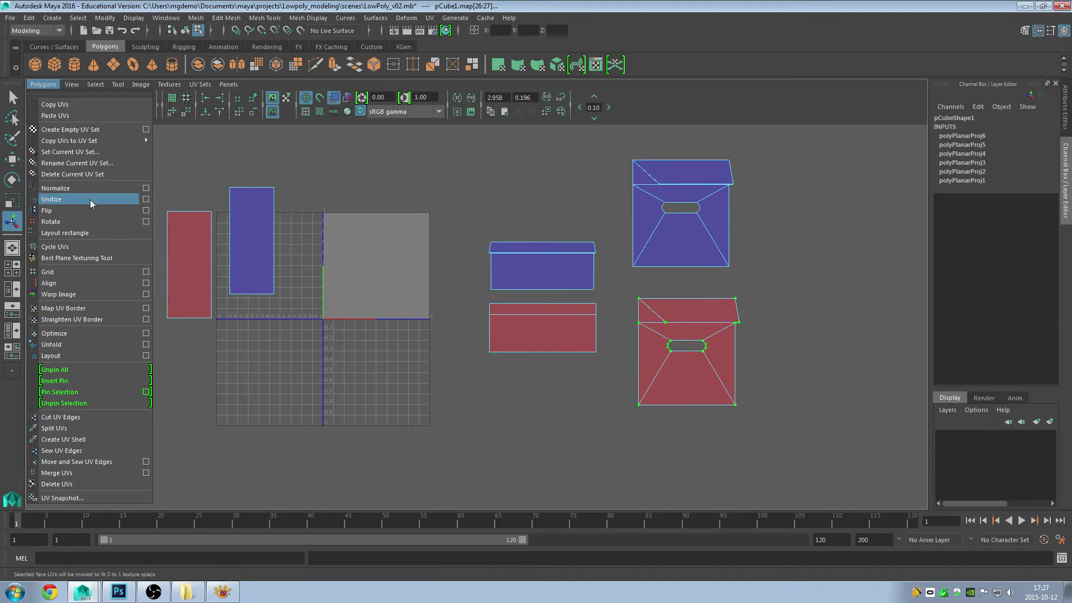
pyautogui.click(145, 210)
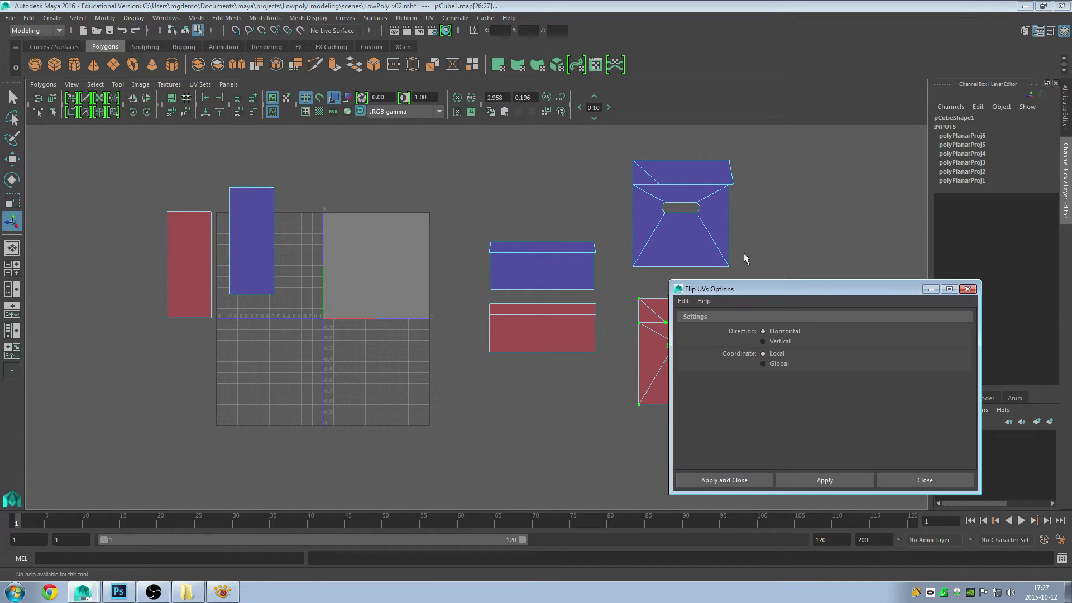
pyautogui.moveTo(840, 289); pyautogui.dragTo(926, 129)
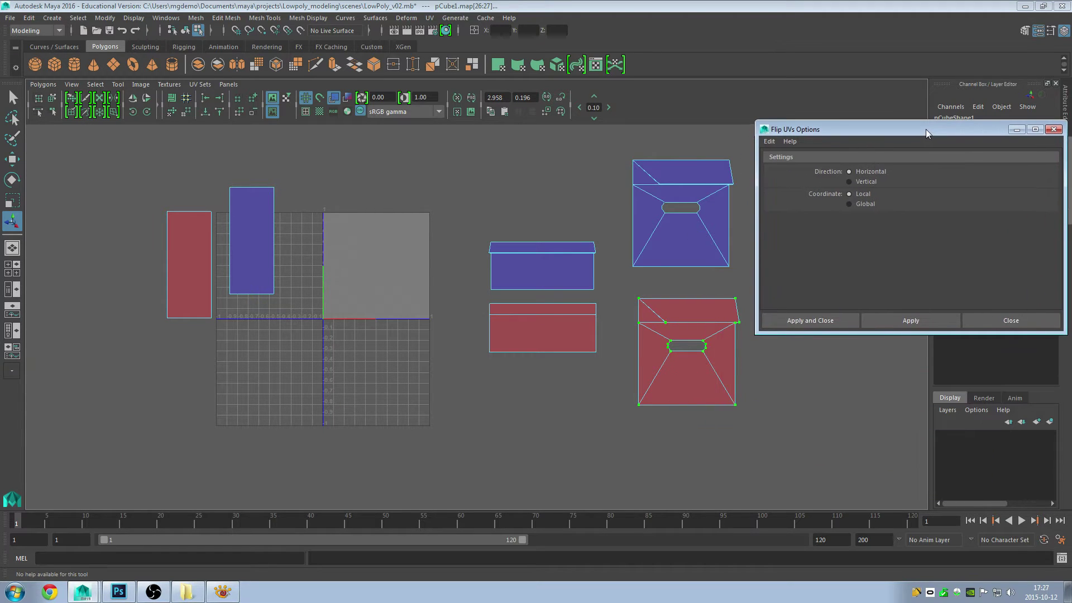
pyautogui.click(769, 141)
pyautogui.click(792, 159)
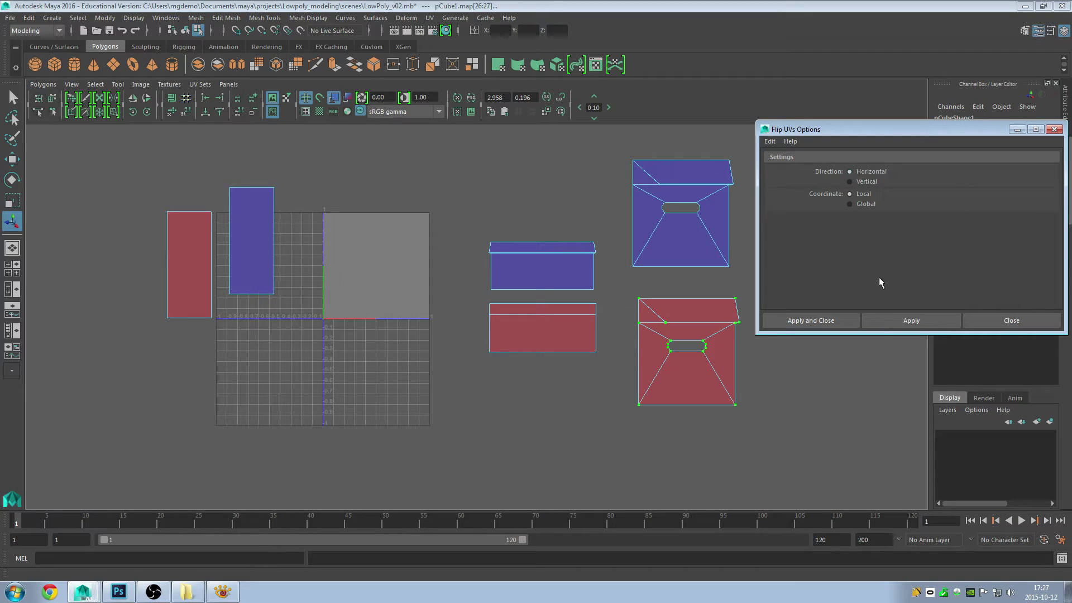
pyautogui.click(894, 320)
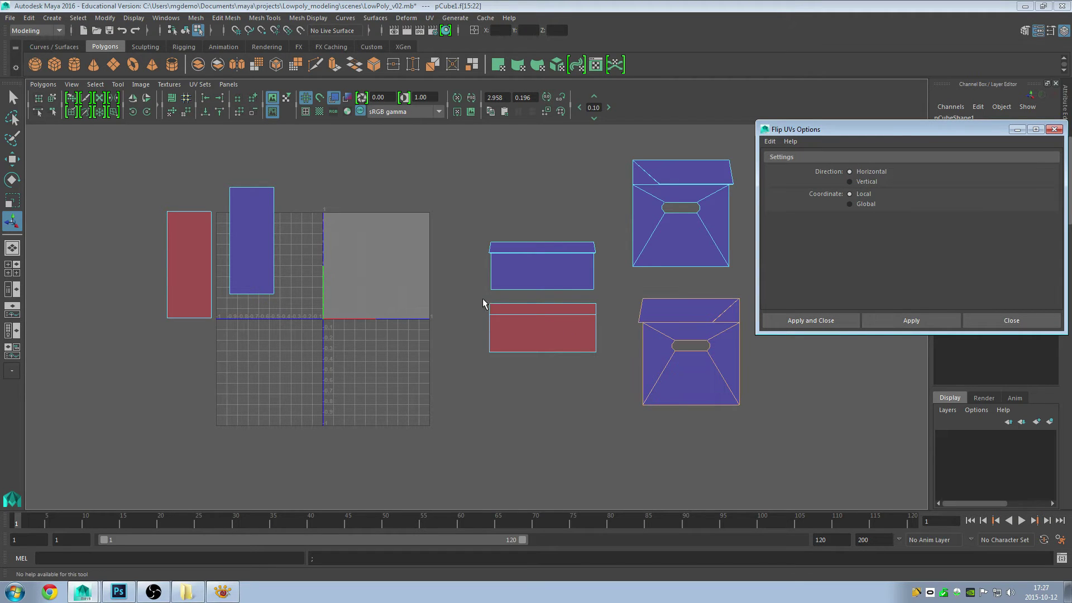
# - Flip the red lower-middle shell and the last red shell horizontally as well
pyautogui.moveTo(482, 304); pyautogui.dragTo(604, 380)
pyautogui.click(876, 320)
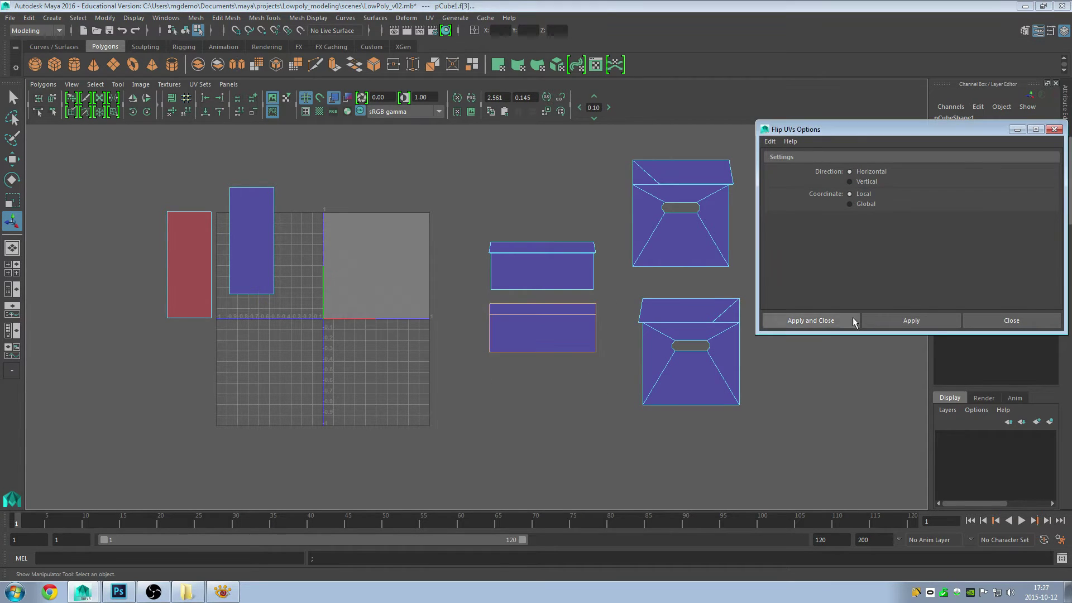
pyautogui.moveTo(161, 192); pyautogui.dragTo(217, 335)
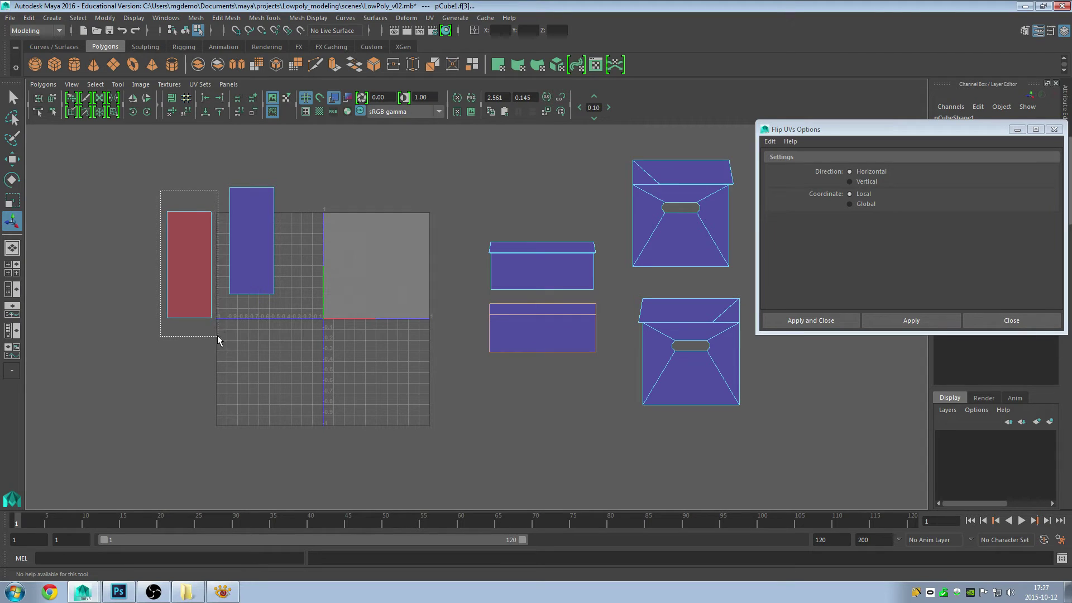
pyautogui.click(909, 320)
pyautogui.click(1013, 318)
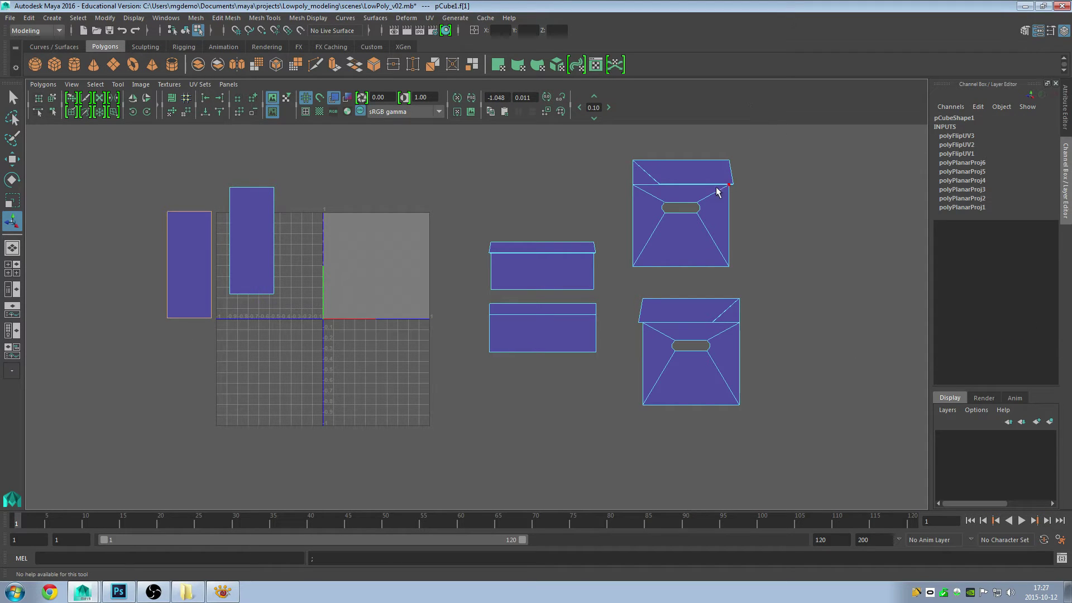
# - Switch to the four-view layout and create a new Lambert material, lambert2, in Hypershade
pyautogui.press('space')
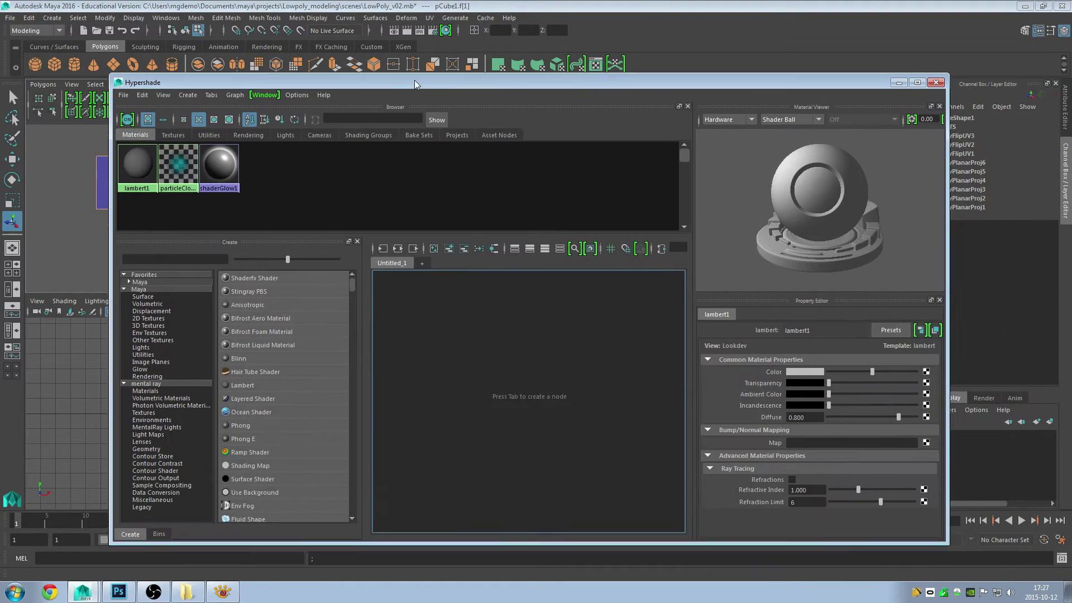
pyautogui.moveTo(415, 84); pyautogui.dragTo(413, 68)
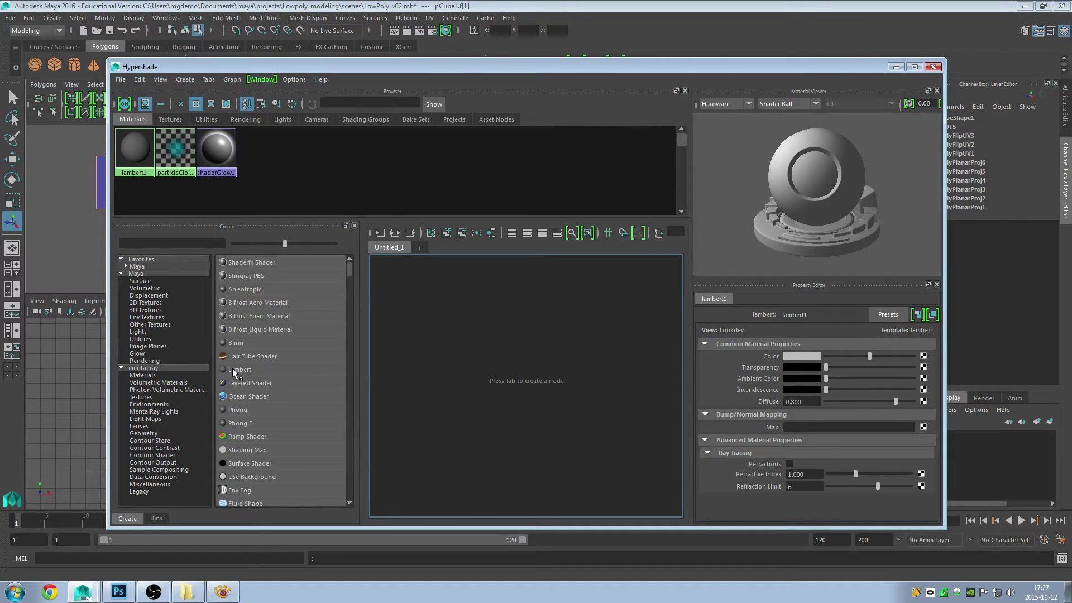
pyautogui.moveTo(232, 368); pyautogui.dragTo(457, 362)
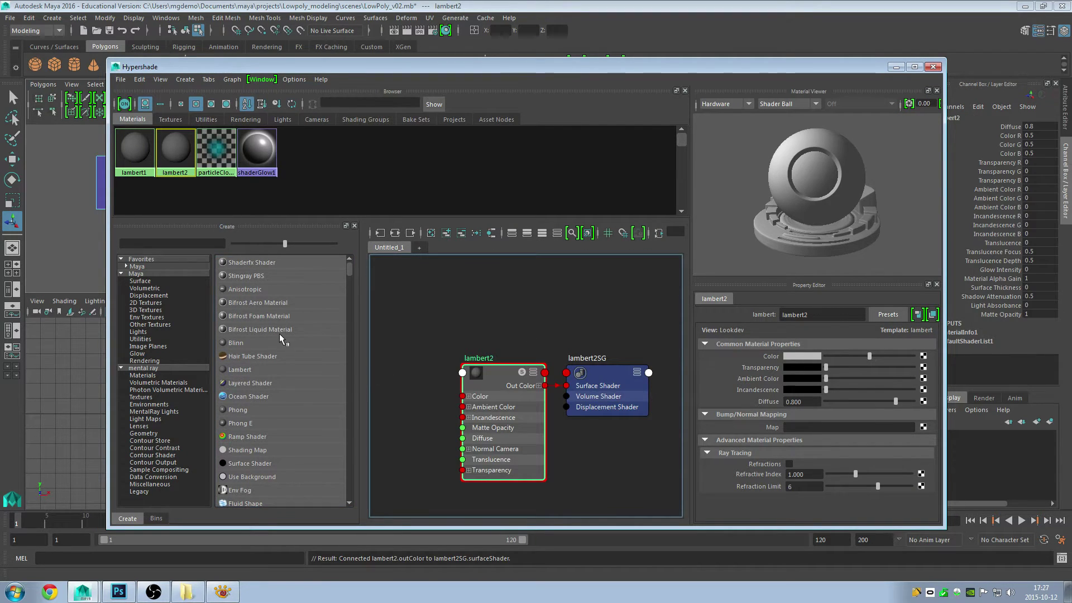
pyautogui.scroll(-2, 279, 335)
pyautogui.scroll(-2, 279, 337)
pyautogui.scroll(-2, 280, 341)
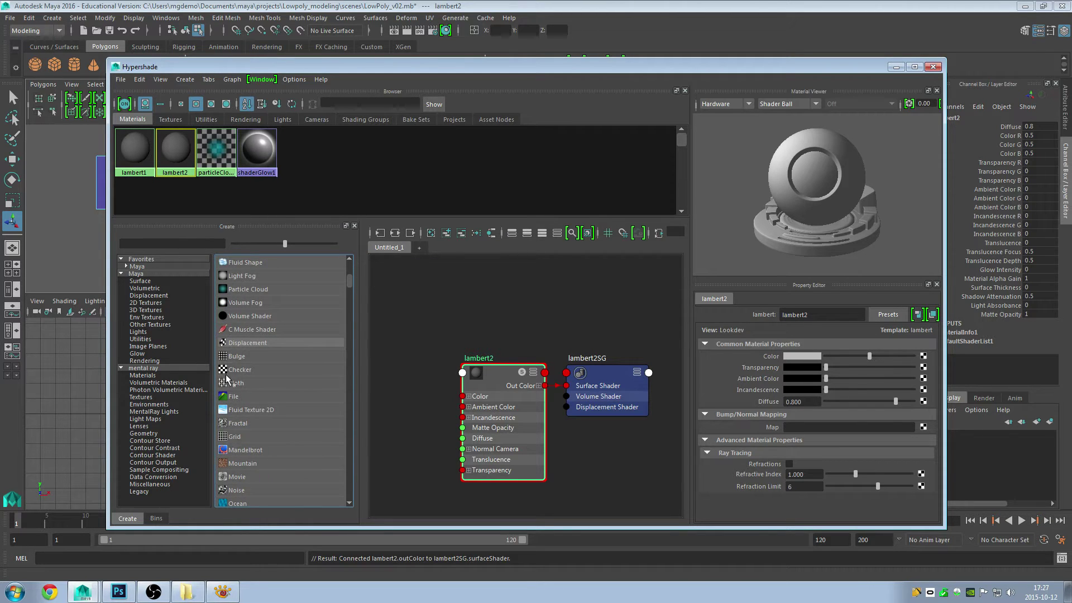
# - Add a Checker texture and connect its Out Color to lambert2's Color
pyautogui.moveTo(224, 373); pyautogui.dragTo(464, 294)
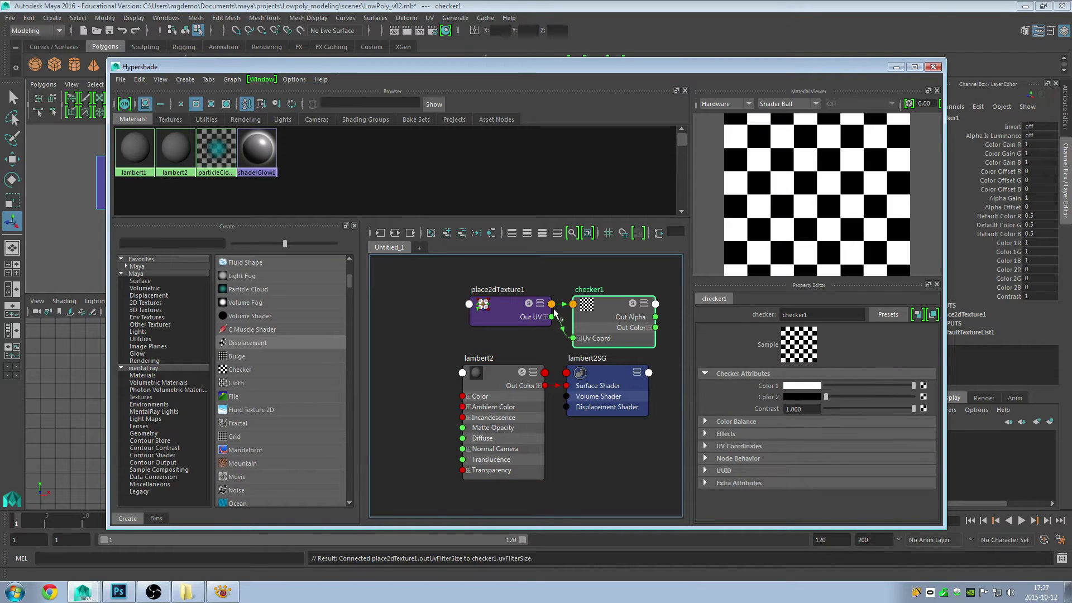
pyautogui.scroll(-1, 545, 383)
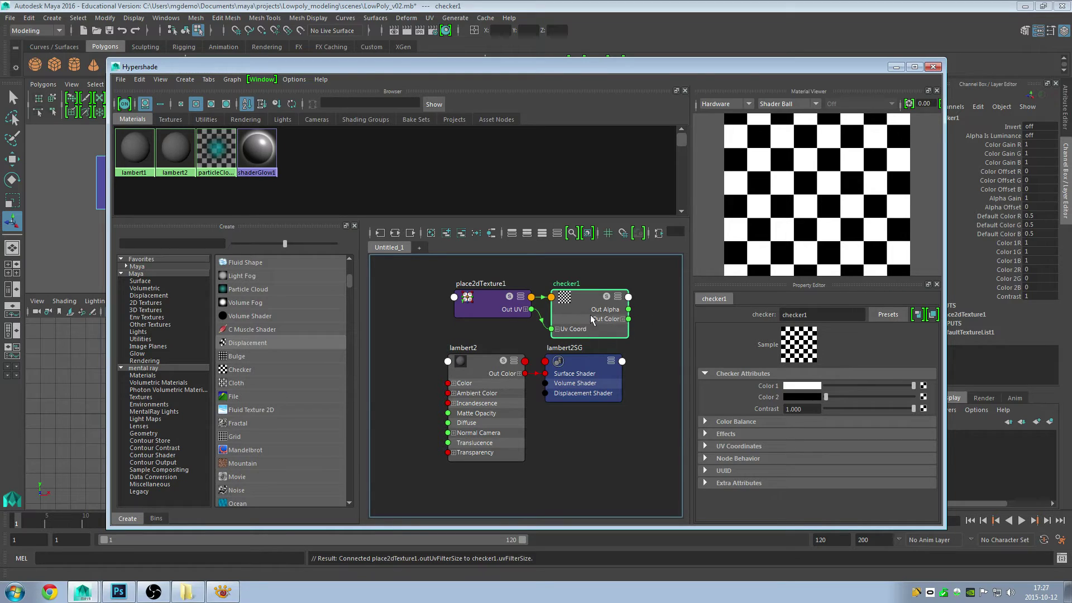
pyautogui.moveTo(583, 301); pyautogui.dragTo(586, 295)
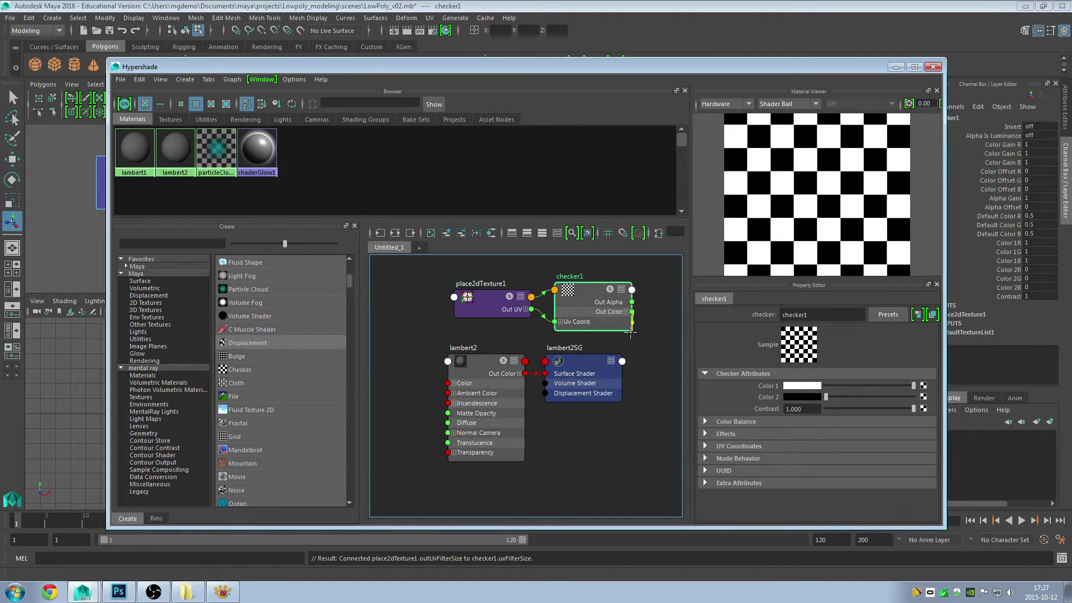
pyautogui.moveTo(631, 332); pyautogui.dragTo(451, 383)
pyautogui.click(474, 367)
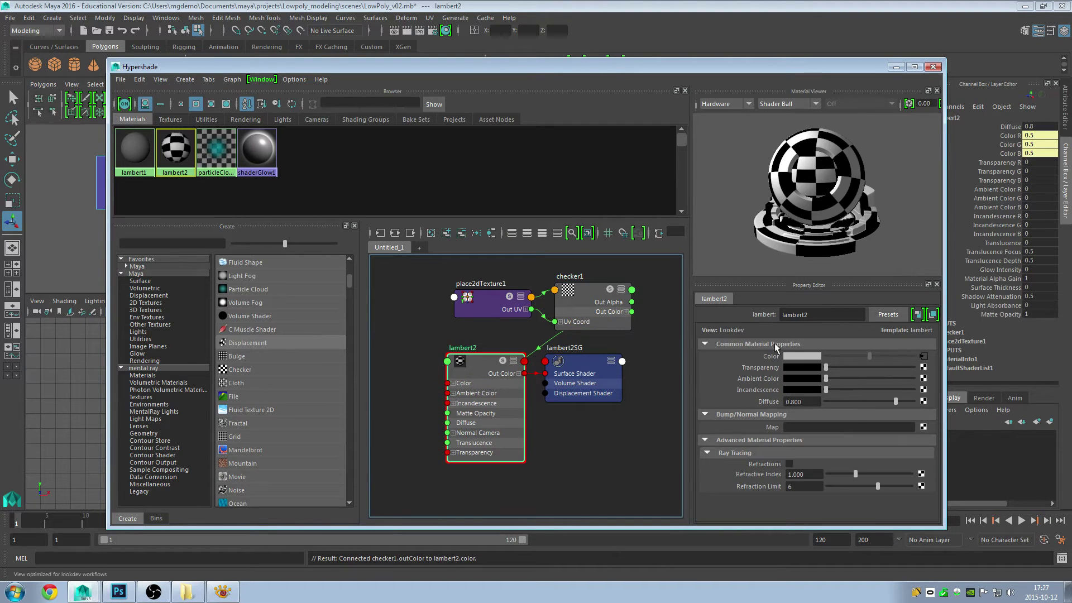
# - Rename the lambert2 material to box_shader
pyautogui.moveTo(808, 315); pyautogui.dragTo(760, 317)
pyautogui.write('box_')
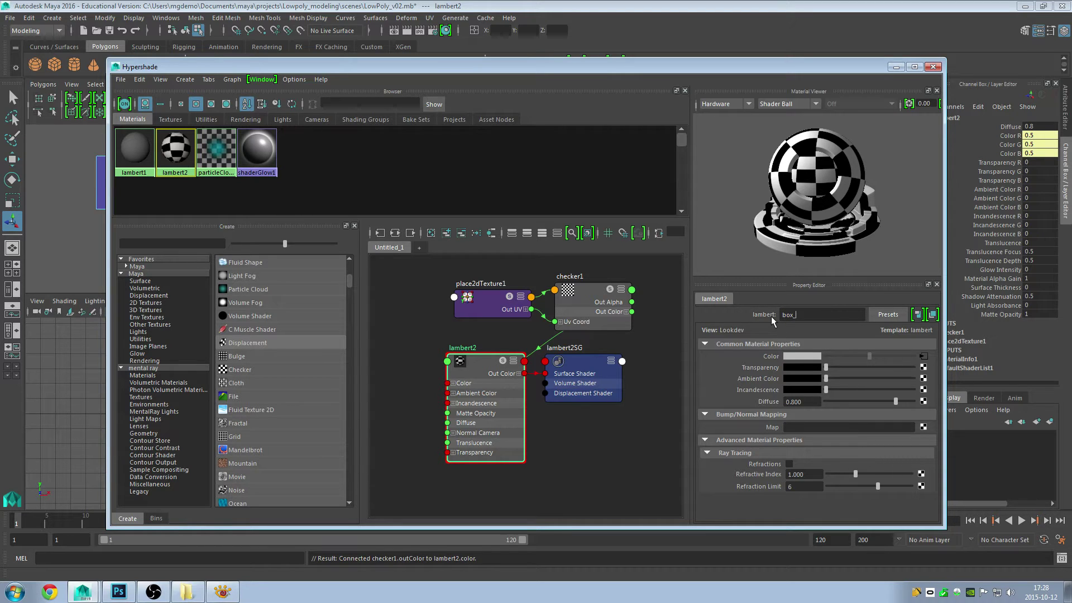
pyautogui.write('shader')
pyautogui.press('Return')
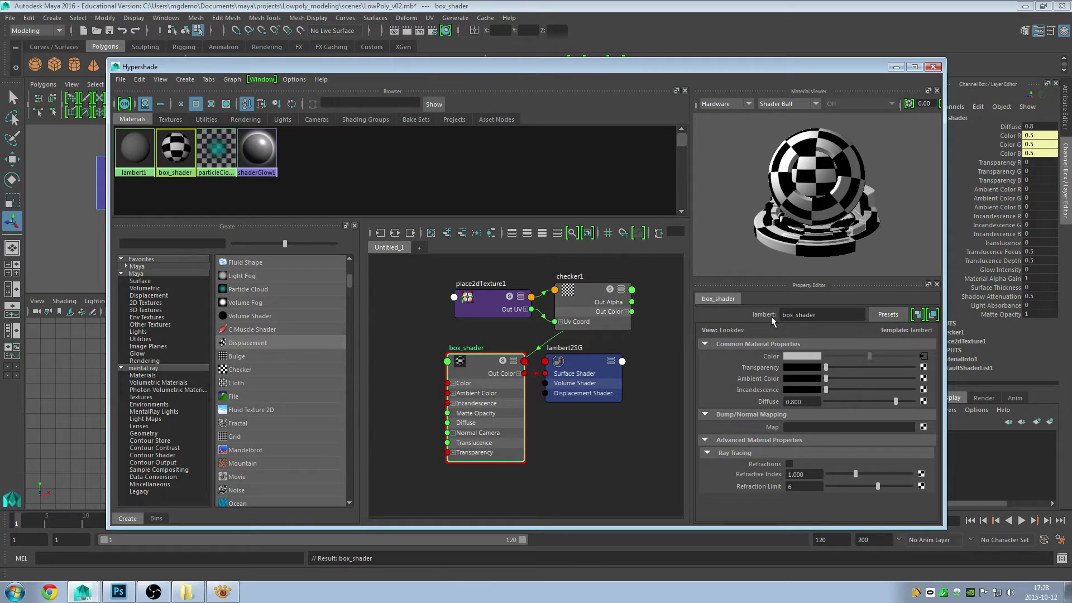
# - Set the checker's place2dTexture1 Repeat UV to 10 by 10
pyautogui.moveTo(603, 301); pyautogui.dragTo(609, 298)
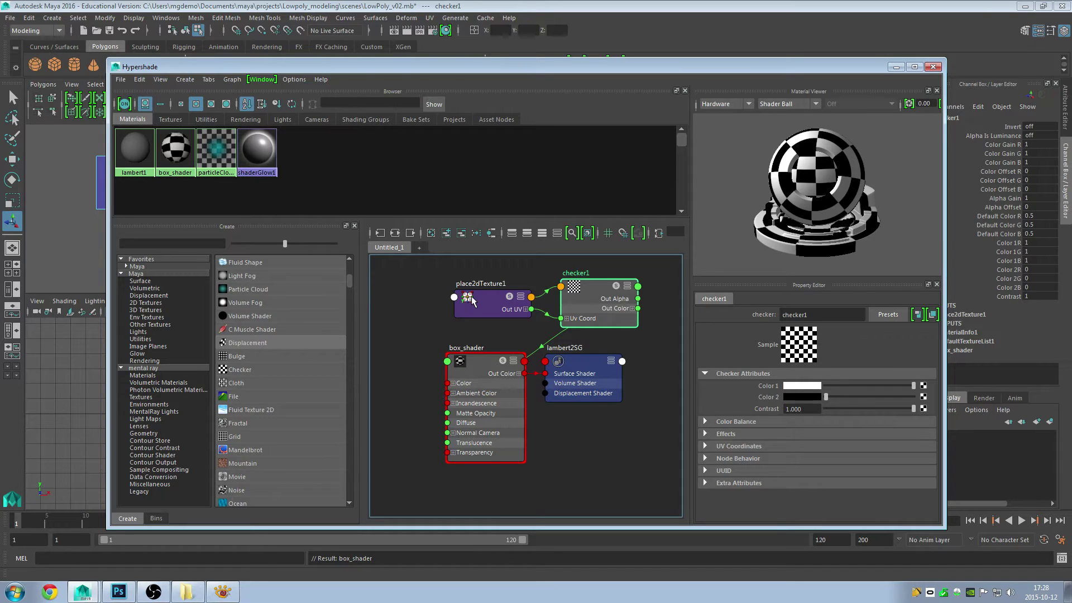
pyautogui.moveTo(472, 302); pyautogui.dragTo(471, 288)
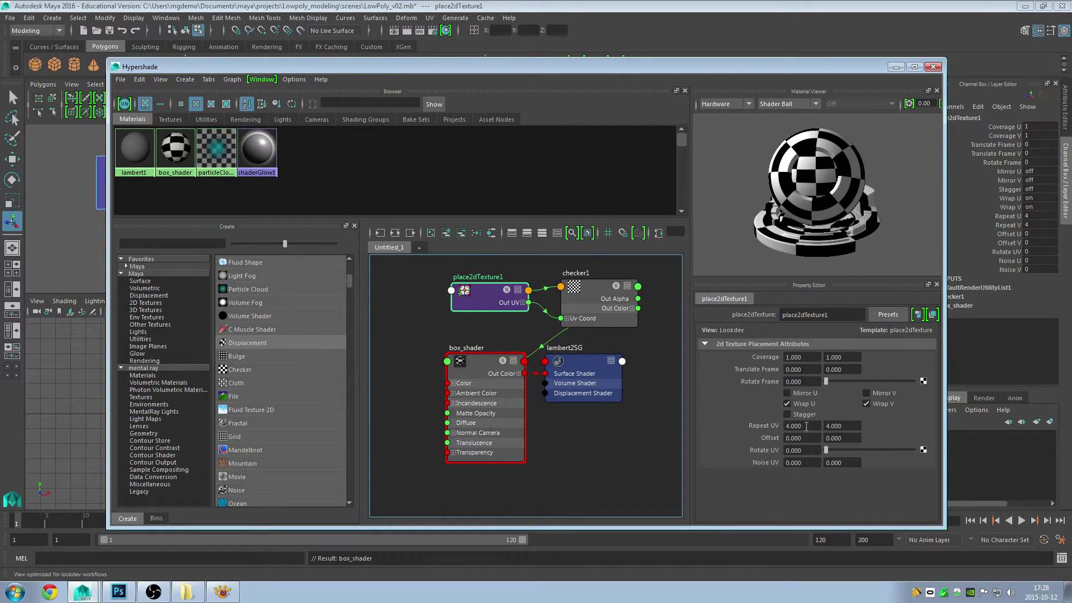
pyautogui.moveTo(806, 428); pyautogui.dragTo(769, 422)
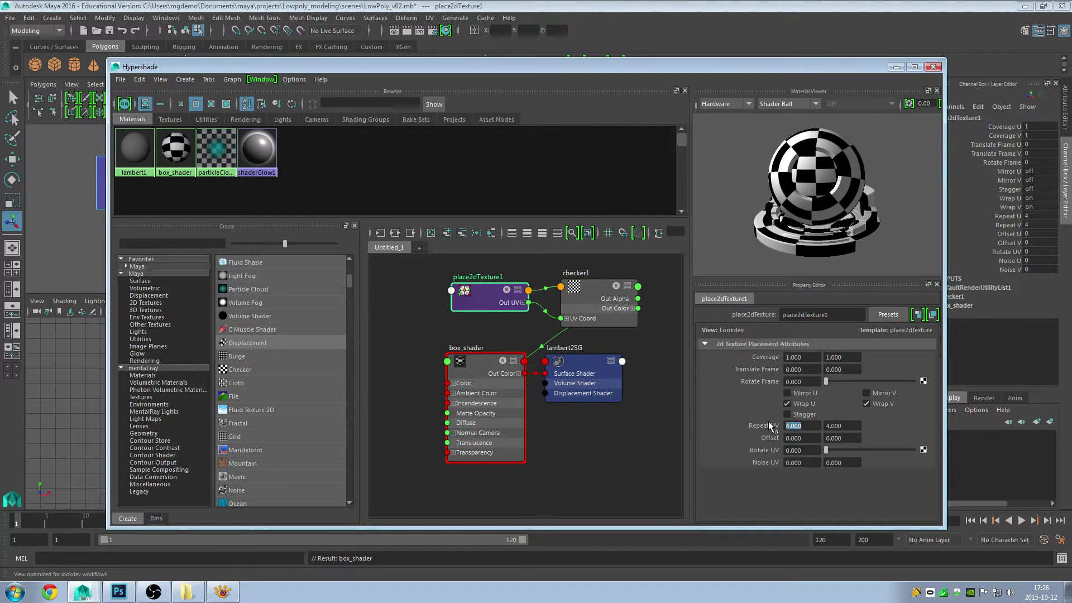
pyautogui.write('10')
pyautogui.press('Tab')
pyautogui.write('10')
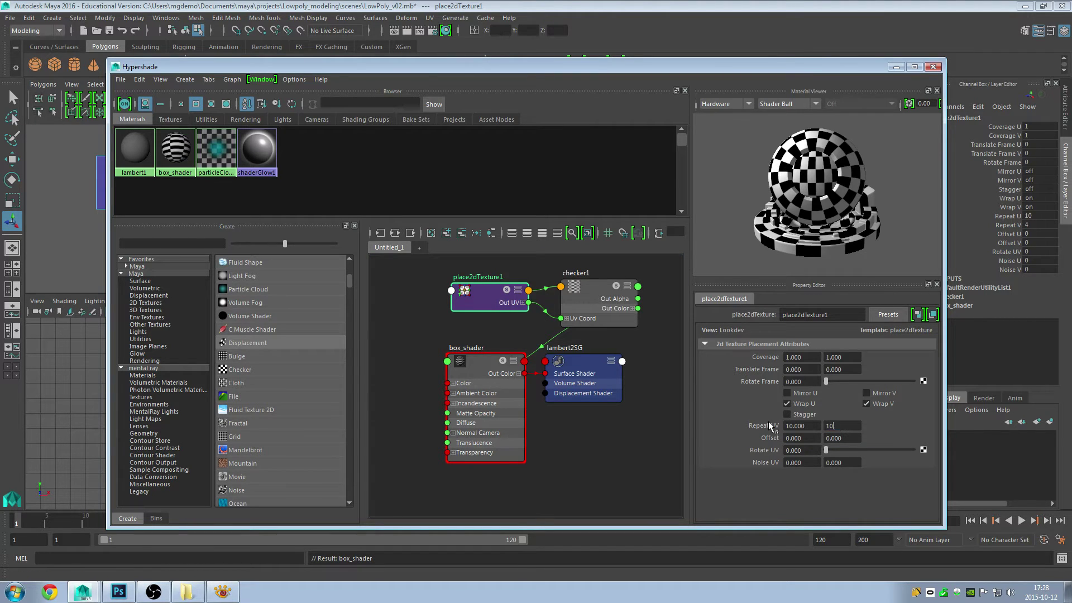
pyautogui.press('Return')
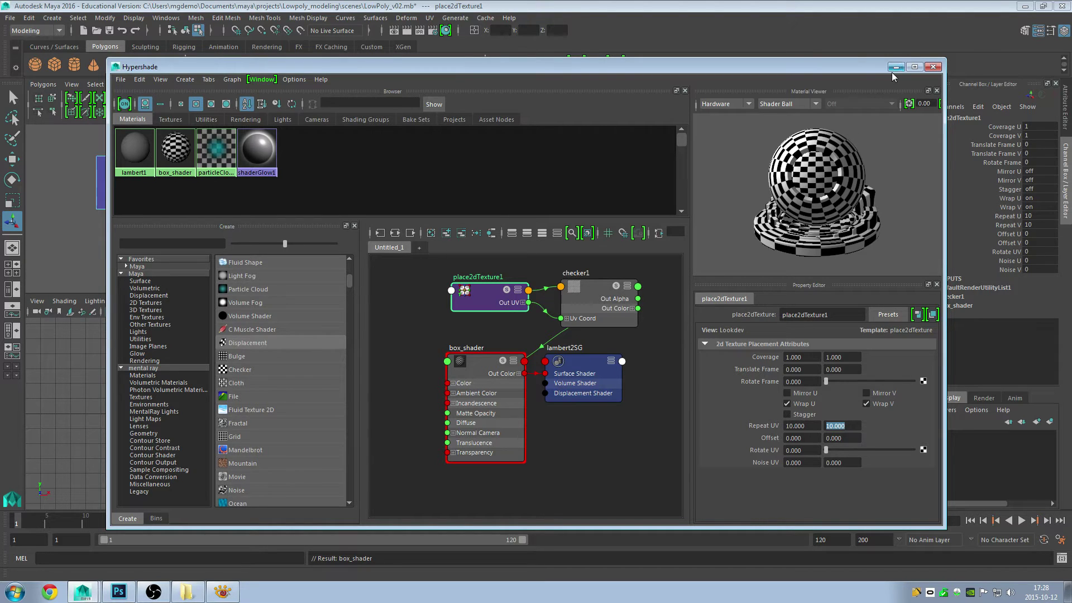
# - Assign box_shader to the box in the perspective view
pyautogui.click(933, 67)
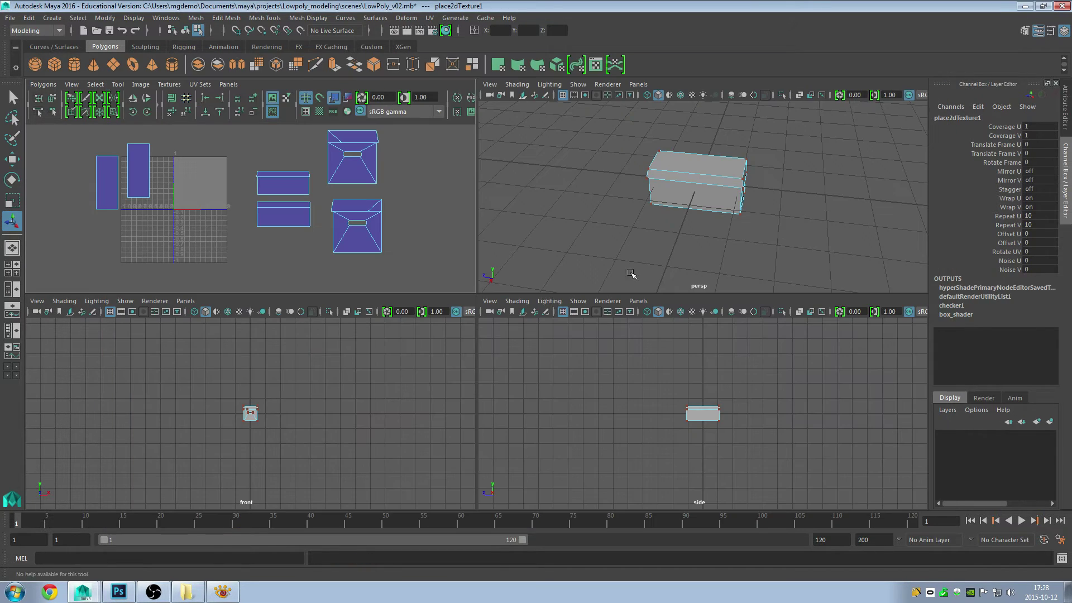
pyautogui.moveTo(713, 132)
pyautogui.keyDown('alt'); pyautogui.mouseDown()
pyautogui.moveTo(677, 218)
pyautogui.moveTo(688, 187)
pyautogui.mouseUp(); pyautogui.keyUp('alt')
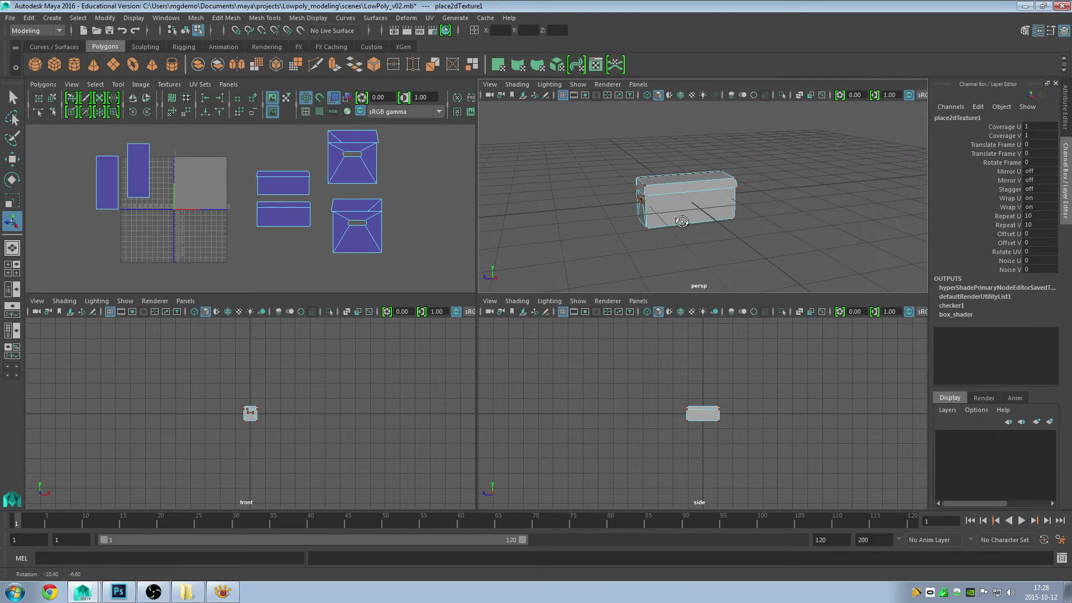
pyautogui.moveTo(688, 187); pyautogui.dragTo(746, 173, button='right')
pyautogui.scroll(2, 692, 186)
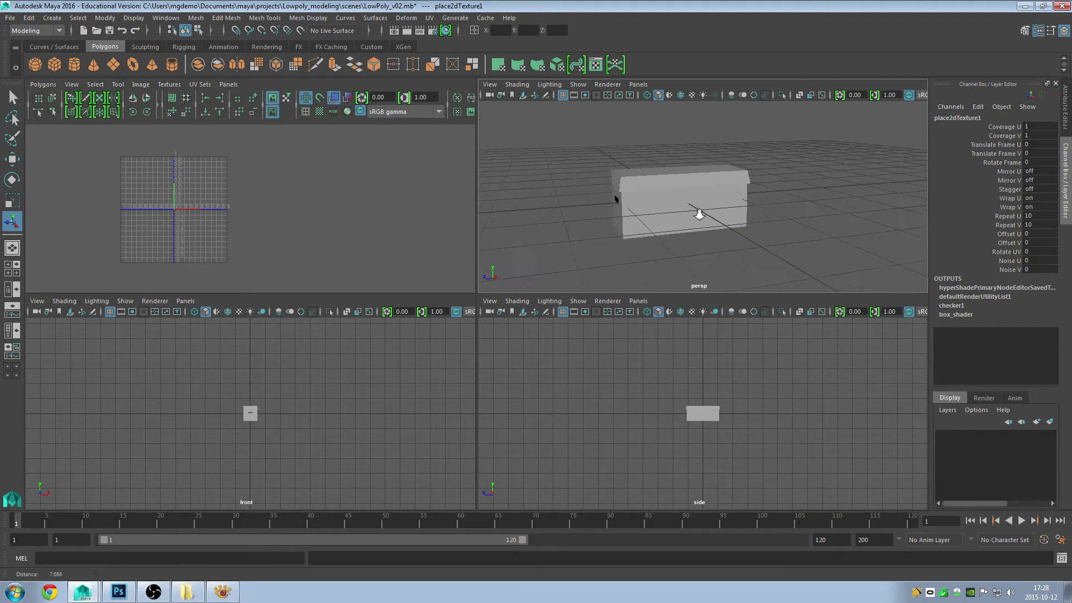
pyautogui.scroll(2, 695, 189)
pyautogui.scroll(1, 697, 189)
pyautogui.click(697, 188)
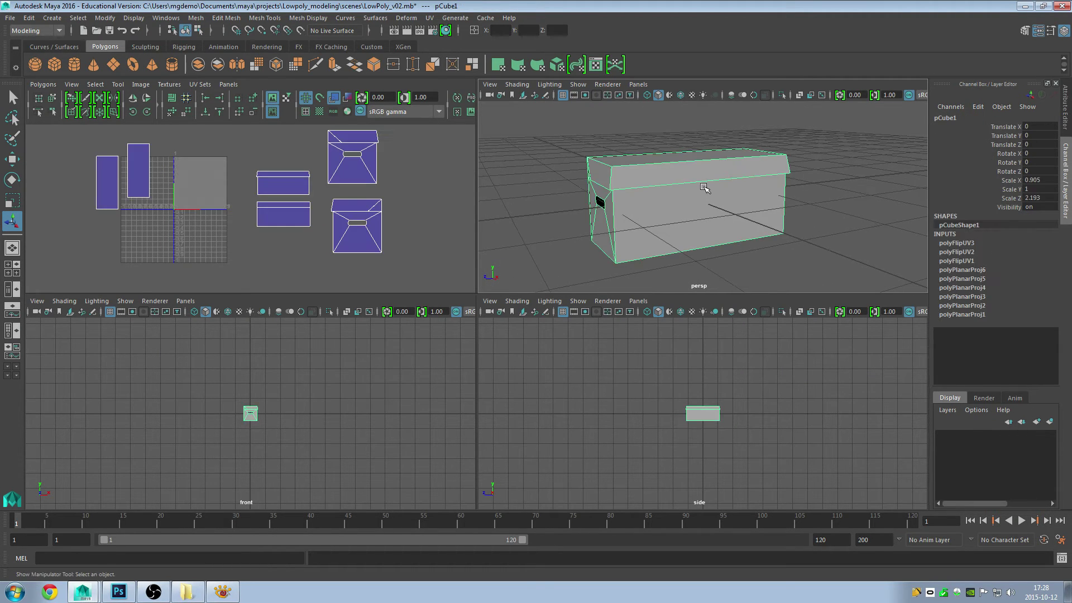
pyautogui.rightClick(707, 201)
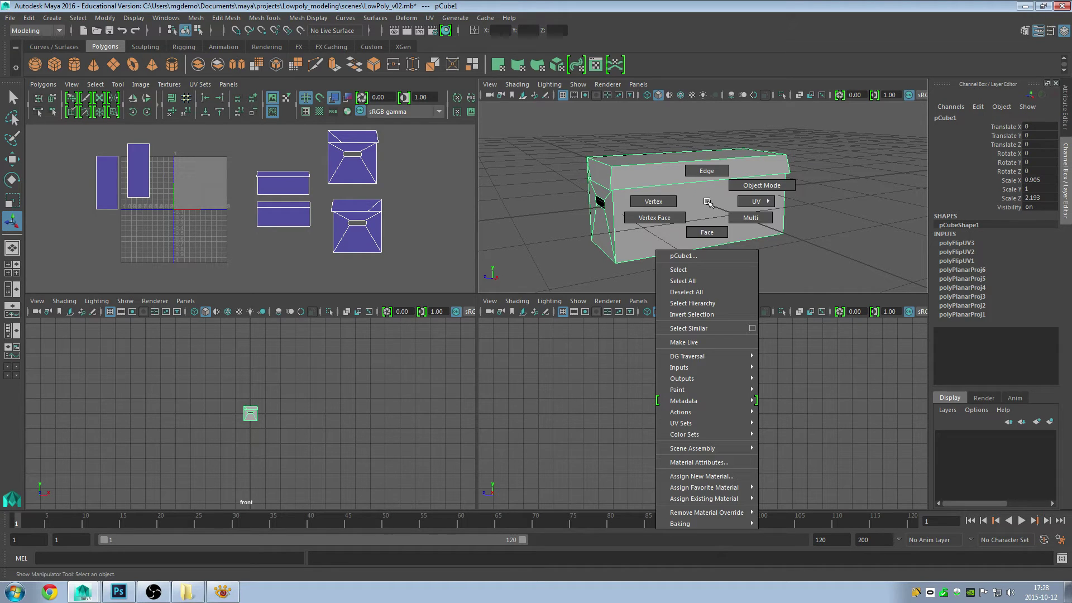
pyautogui.moveTo(704, 498)
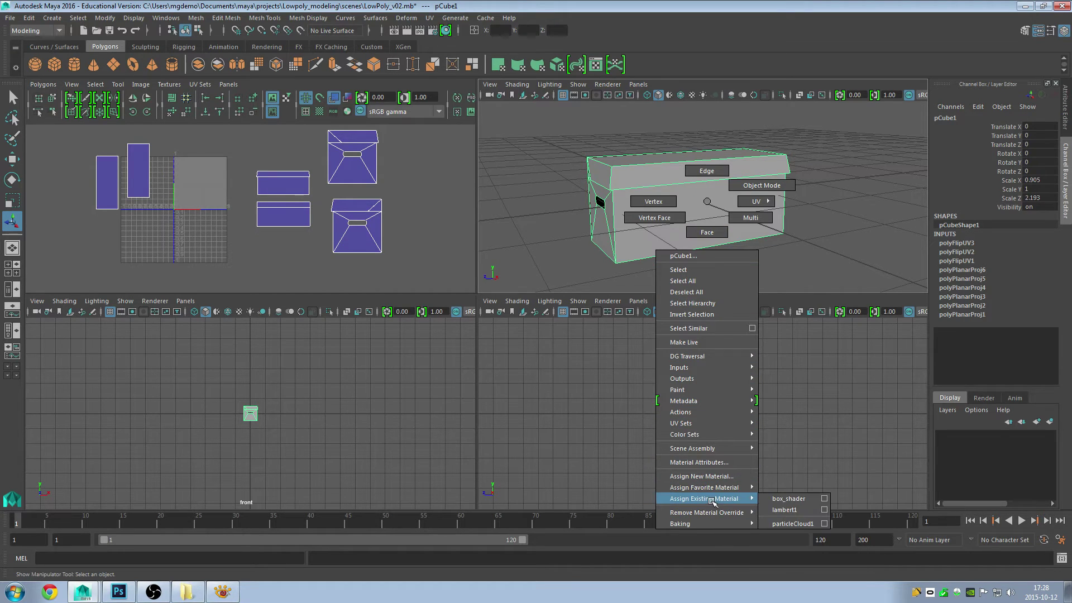
pyautogui.click(789, 498)
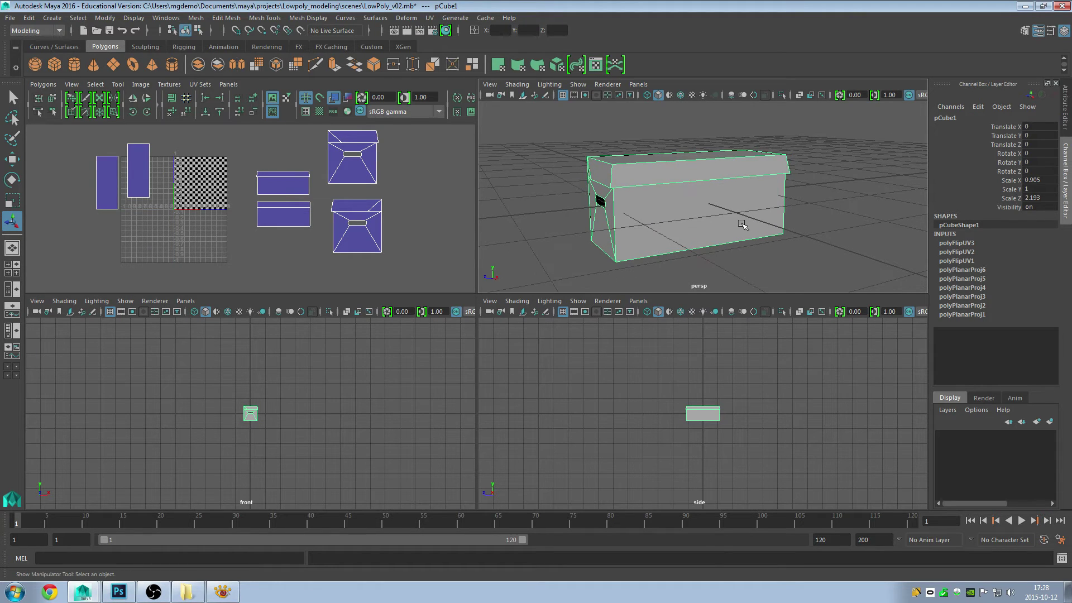
# - Show textures, maximize the perspective view and orbit around the checkered box
pyautogui.press('6')
pyautogui.press('space')
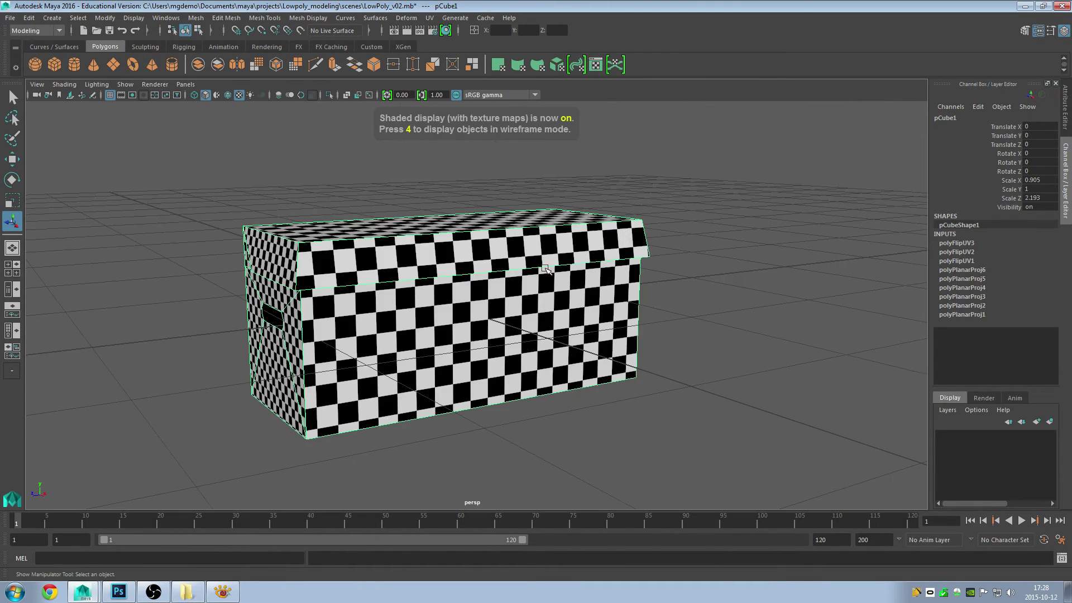
pyautogui.keyDown('alt'); pyautogui.moveTo(545, 269); pyautogui.dragTo(483, 301); pyautogui.keyUp('alt')
pyautogui.moveTo(397, 329)
pyautogui.keyDown('alt'); pyautogui.mouseDown()
pyautogui.moveTo(435, 297)
pyautogui.moveTo(460, 300)
pyautogui.mouseUp(); pyautogui.keyUp('alt')
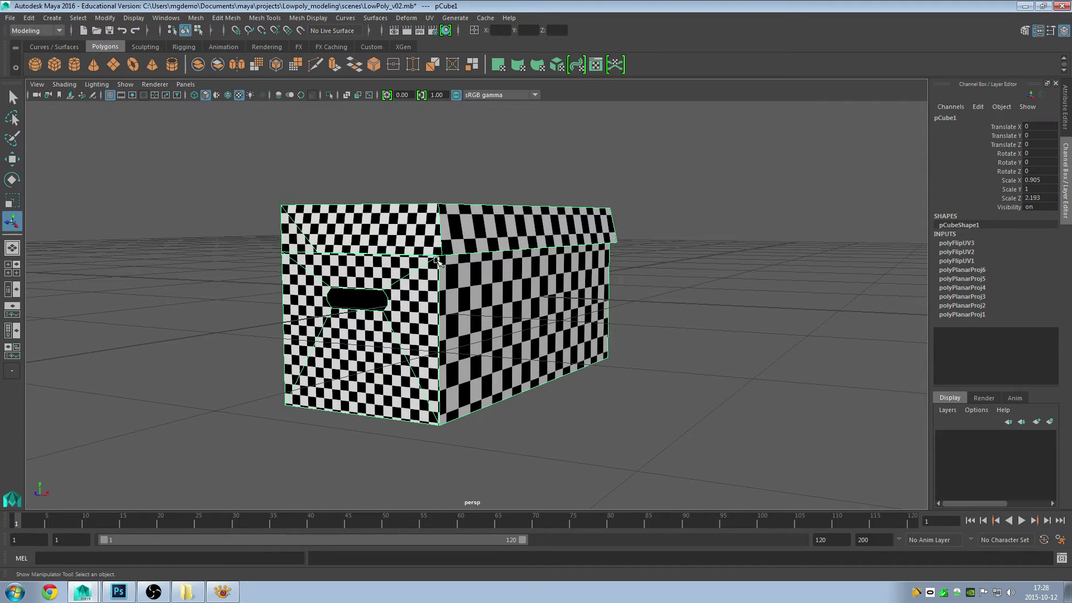
# - Inspect the checkered box from several angles and compare it with the reference photo
pyautogui.moveTo(570, 285)
pyautogui.keyDown('alt'); pyautogui.mouseDown()
pyautogui.moveTo(551, 341)
pyautogui.moveTo(547, 313)
pyautogui.mouseUp(); pyautogui.keyUp('alt')
pyautogui.moveTo(548, 313)
pyautogui.keyDown('alt'); pyautogui.mouseDown(button='right')
pyautogui.moveTo(567, 366)
pyautogui.moveTo(420, 201)
pyautogui.mouseUp(button='right'); pyautogui.keyUp('alt')
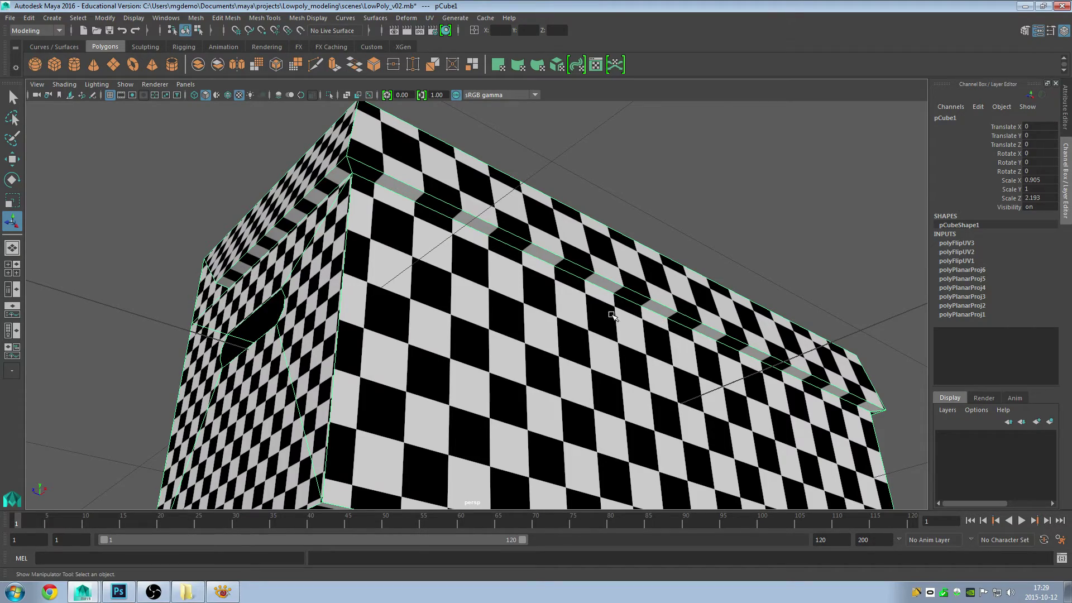
pyautogui.moveTo(613, 316)
pyautogui.keyDown('alt'); pyautogui.mouseDown()
pyautogui.moveTo(607, 347)
pyautogui.moveTo(642, 347)
pyautogui.mouseUp(); pyautogui.keyUp('alt')
pyautogui.hotkey('alt', 'Tab')
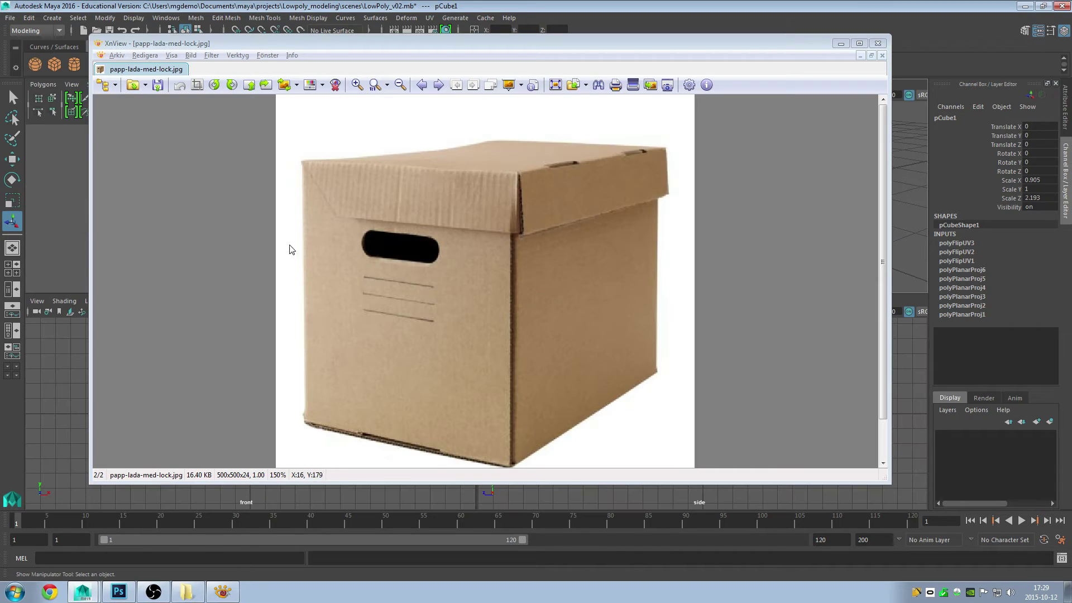
pyautogui.click(841, 43)
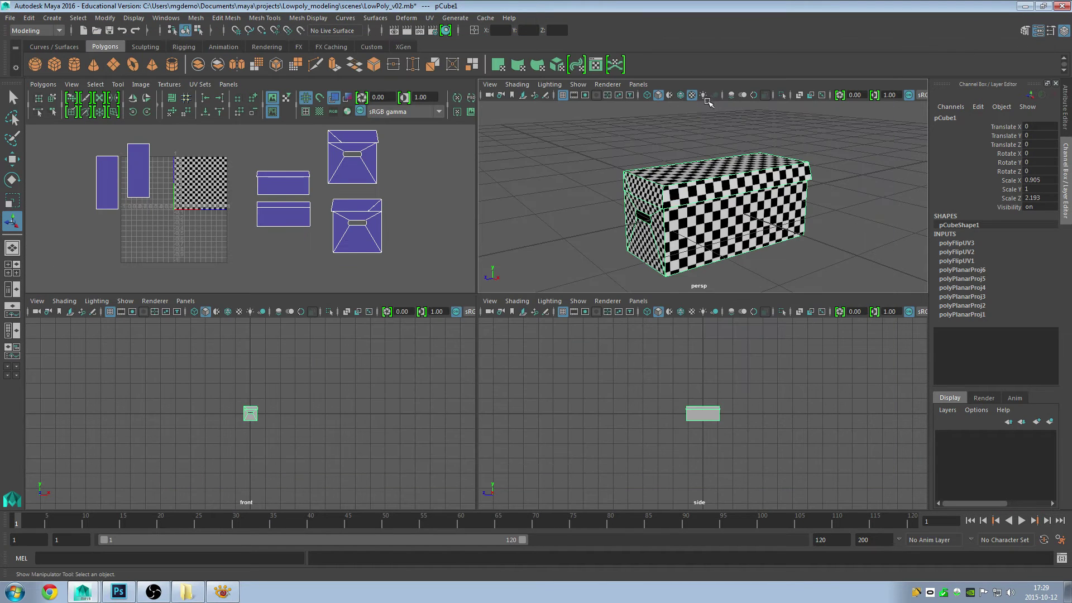
# - Switch to UV selection and select the UVs of both handle-end shells
pyautogui.keyDown('alt'); pyautogui.moveTo(263, 201); pyautogui.dragTo(262, 209, button='middle'); pyautogui.keyUp('alt')
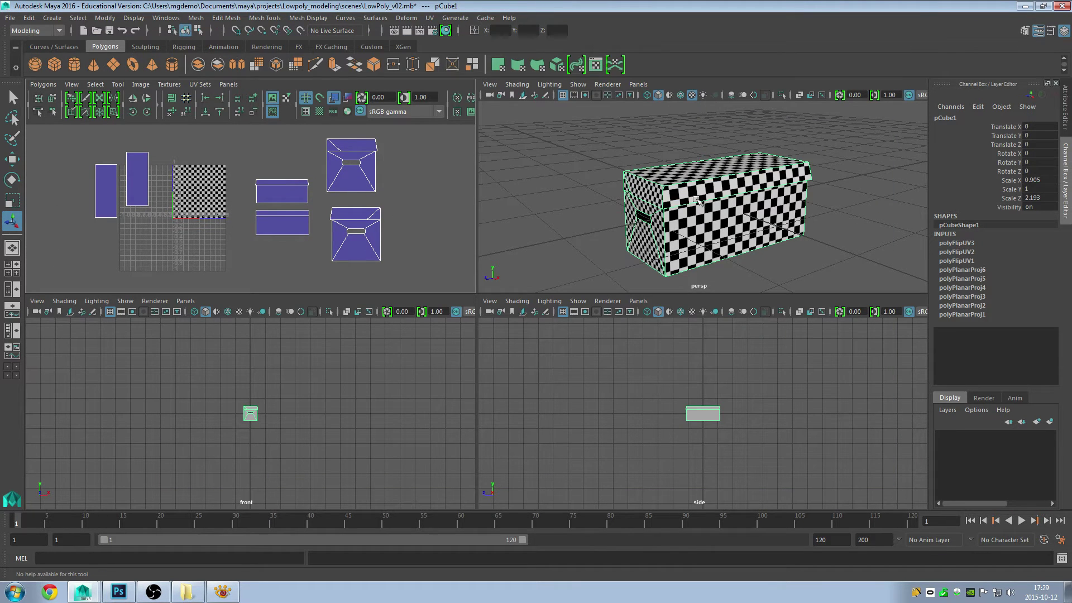
pyautogui.keyDown('alt'); pyautogui.moveTo(698, 201); pyautogui.dragTo(618, 228); pyautogui.keyUp('alt')
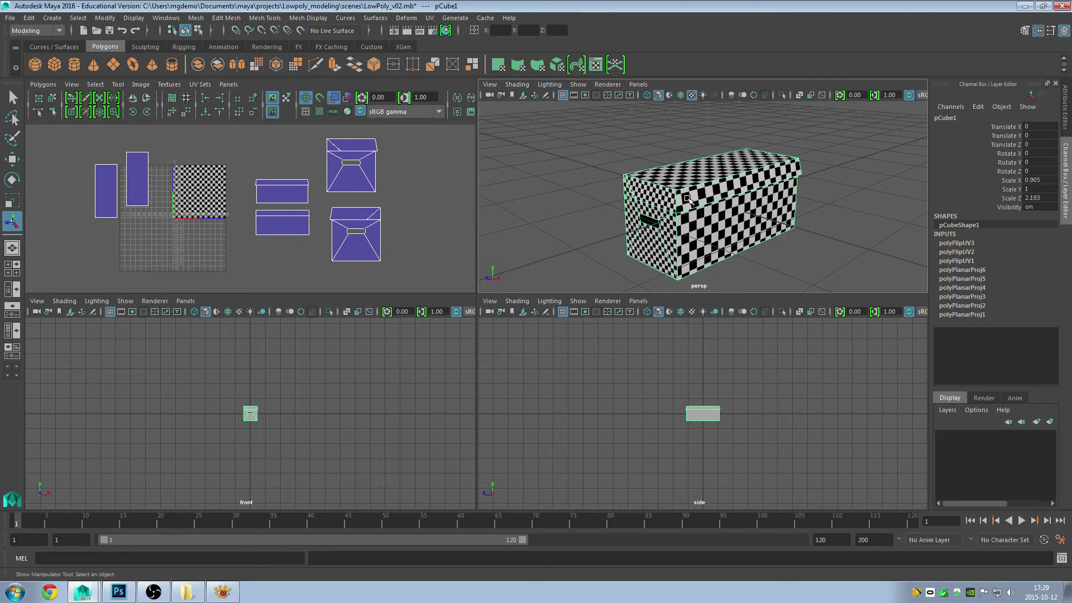
pyautogui.moveTo(688, 198)
pyautogui.keyDown('alt'); pyautogui.mouseDown()
pyautogui.moveTo(658, 154)
pyautogui.moveTo(648, 223)
pyautogui.mouseUp(); pyautogui.keyUp('alt')
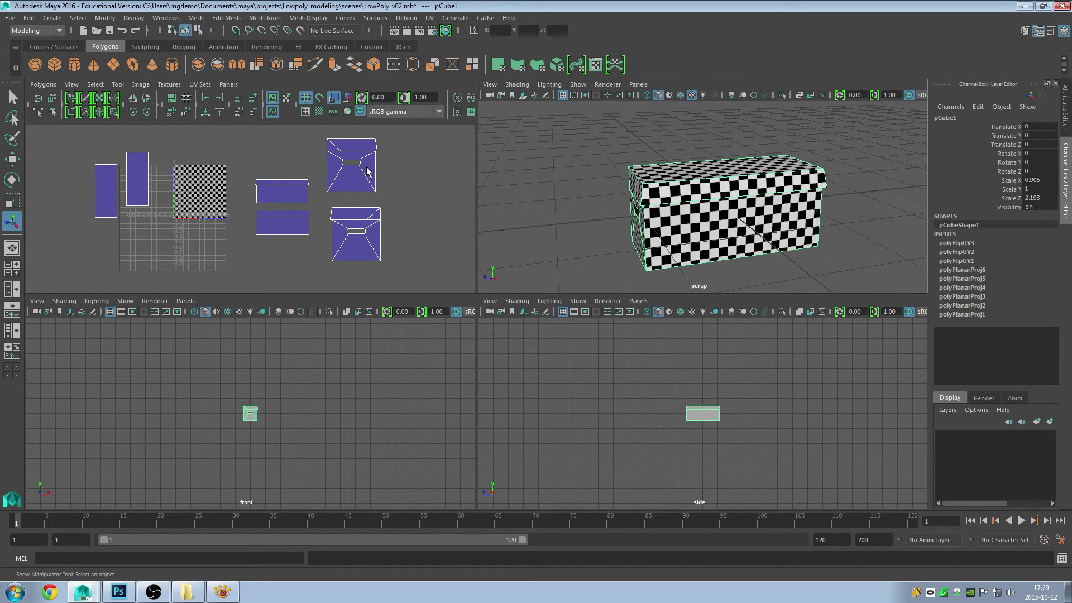
pyautogui.moveTo(367, 171); pyautogui.dragTo(430, 167, button='right')
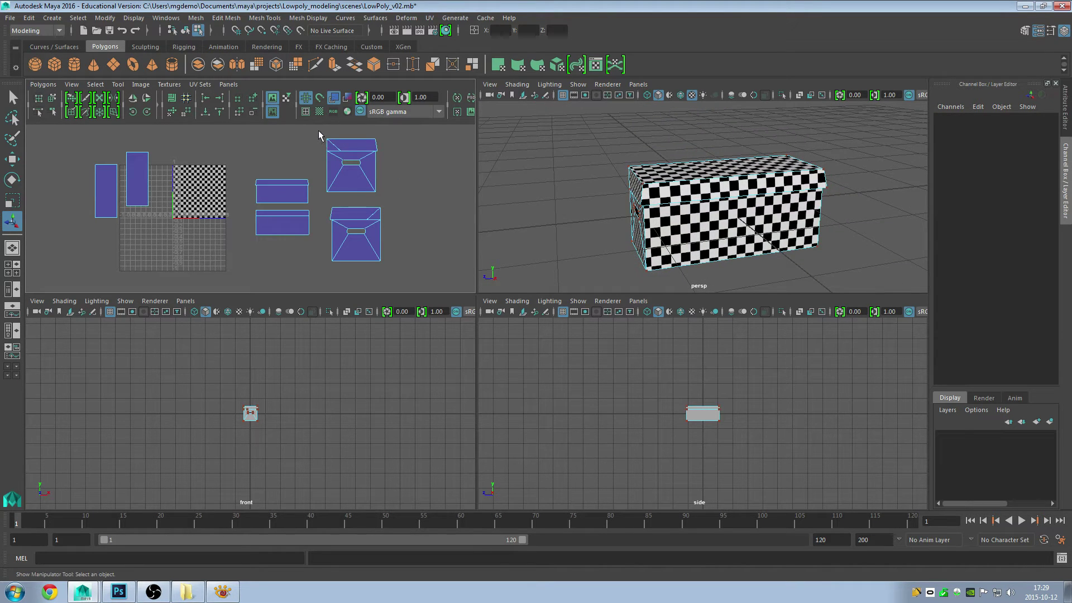
pyautogui.moveTo(319, 133); pyautogui.dragTo(421, 284)
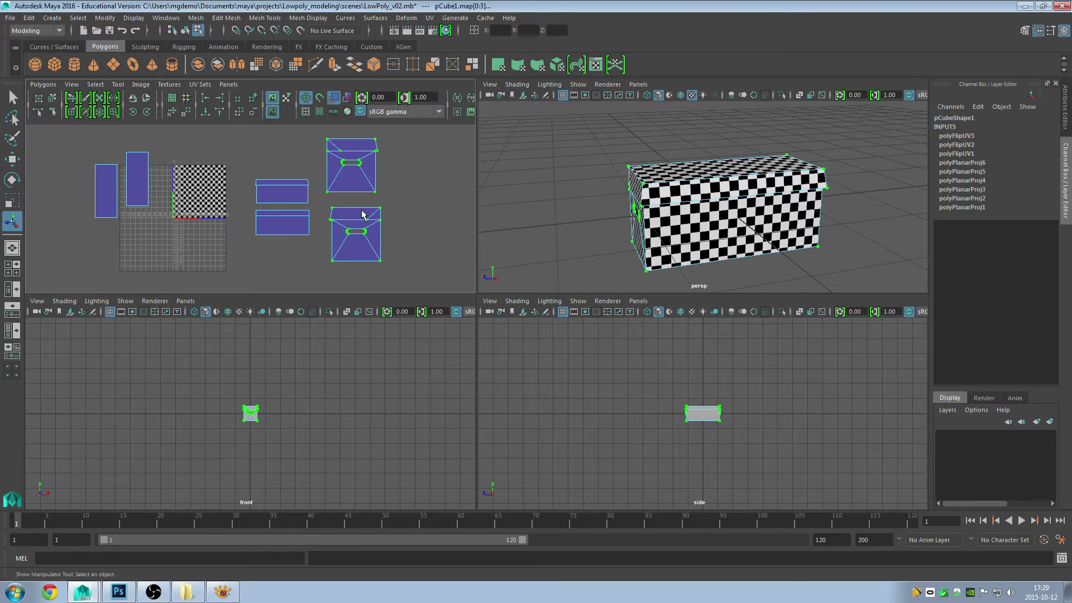
# - Scale down both handle-end UV shells and check the evened-out checker on the box
pyautogui.keyDown('alt'); pyautogui.moveTo(362, 214); pyautogui.dragTo(364, 214, button='middle'); pyautogui.keyUp('alt')
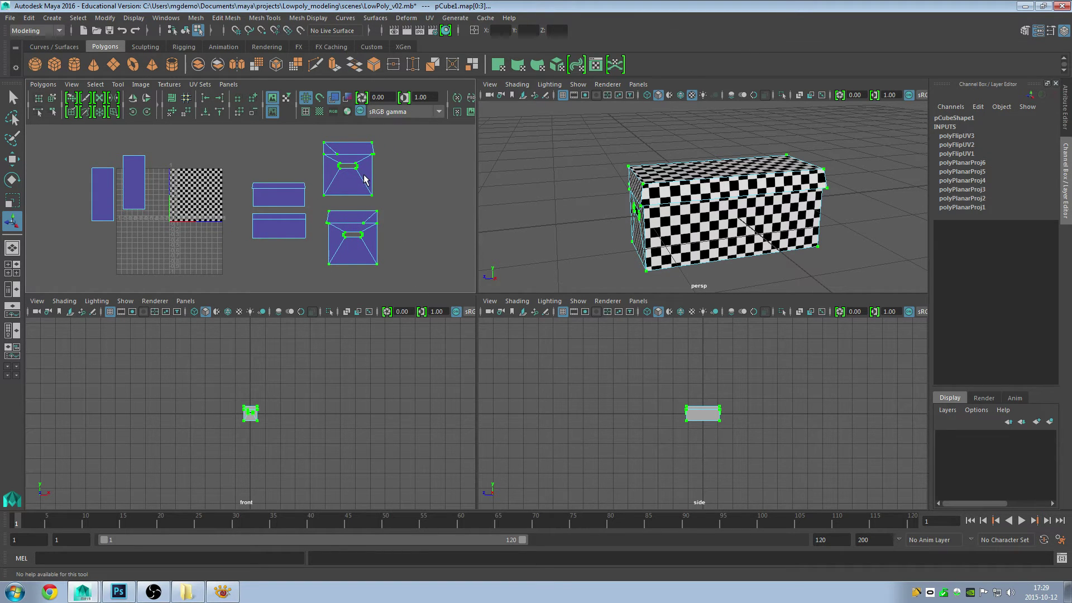
pyautogui.press('r')
pyautogui.keyDown('alt'); pyautogui.moveTo(554, 215); pyautogui.dragTo(580, 234); pyautogui.keyUp('alt')
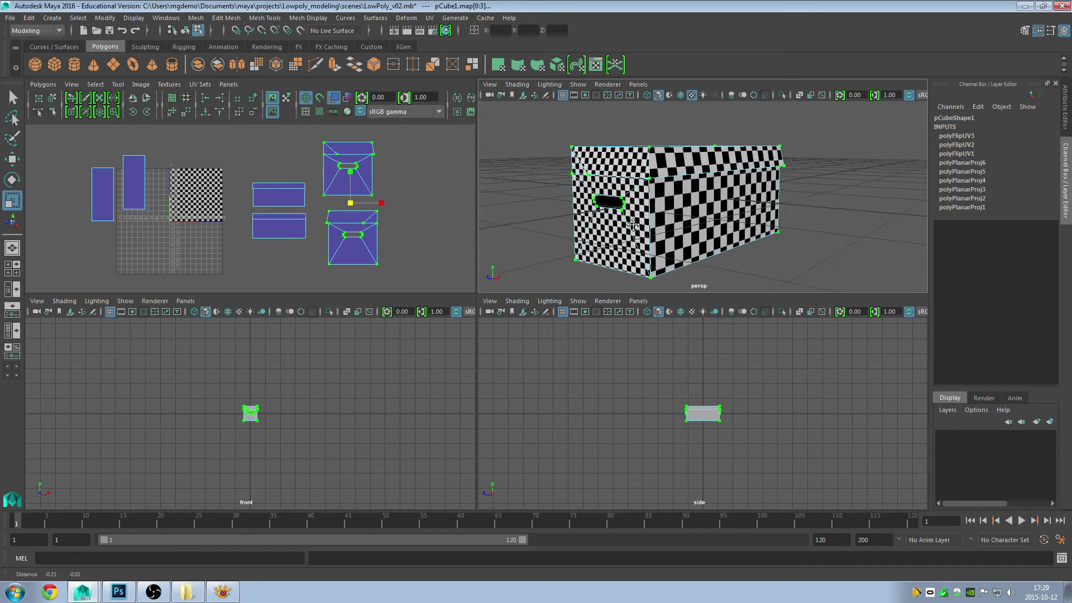
pyautogui.moveTo(351, 205); pyautogui.dragTo(336, 212)
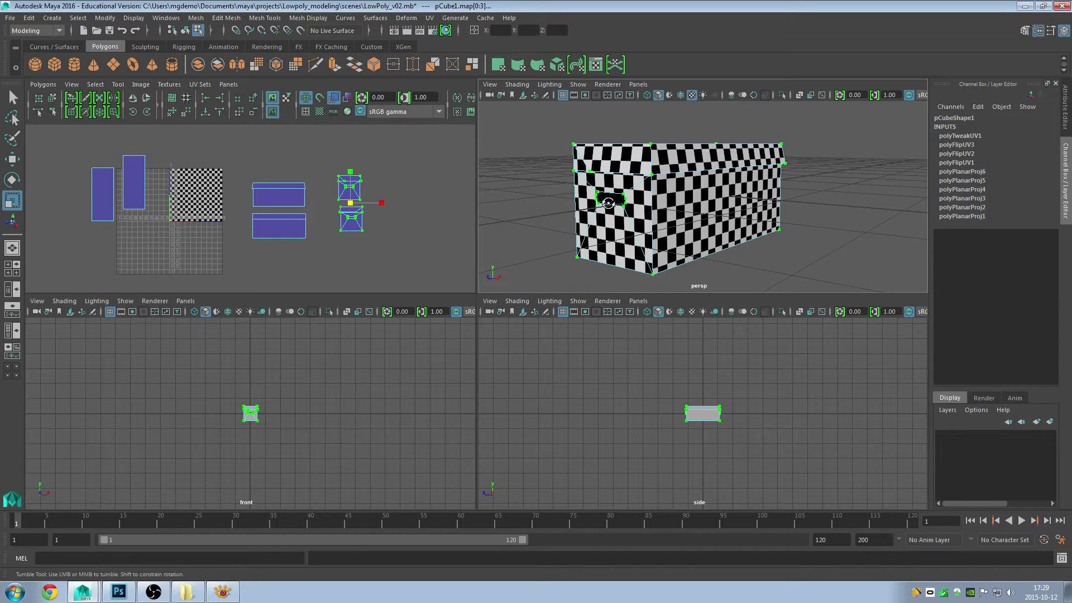
pyautogui.keyDown('alt'); pyautogui.moveTo(609, 203); pyautogui.dragTo(604, 214); pyautogui.keyUp('alt')
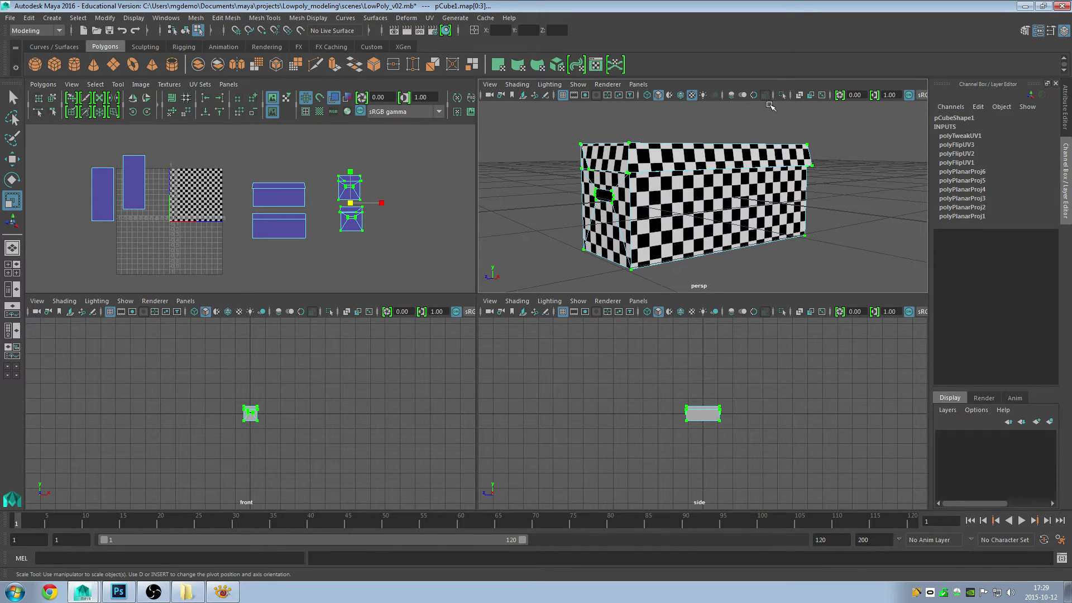
pyautogui.keyDown('alt'); pyautogui.moveTo(608, 232); pyautogui.dragTo(649, 219, button='right'); pyautogui.keyUp('alt')
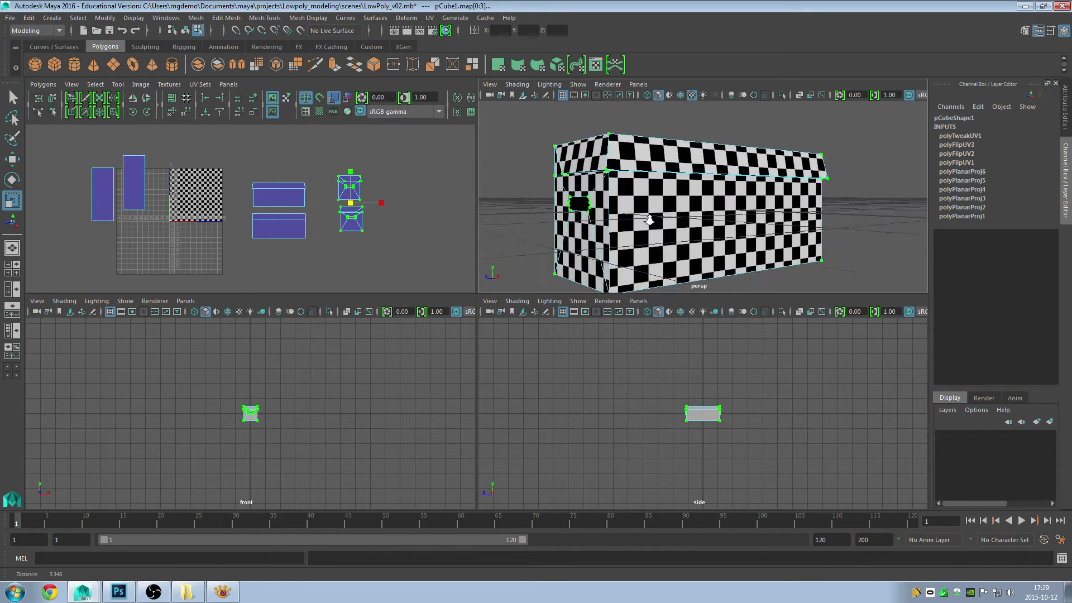
pyautogui.moveTo(650, 219)
pyautogui.keyDown('alt'); pyautogui.mouseDown()
pyautogui.moveTo(695, 198)
pyautogui.moveTo(673, 160)
pyautogui.moveTo(658, 162)
pyautogui.mouseUp(); pyautogui.keyUp('alt')
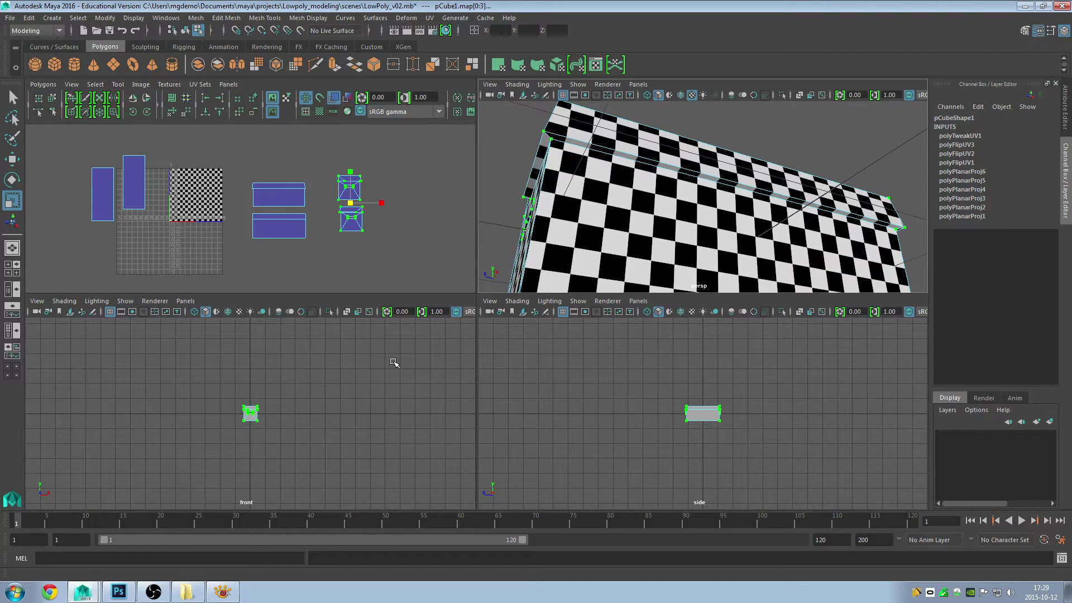
# - Set place2dTexture1 Repeat UV to 20 by 20 in Hypershade
pyautogui.click(446, 30)
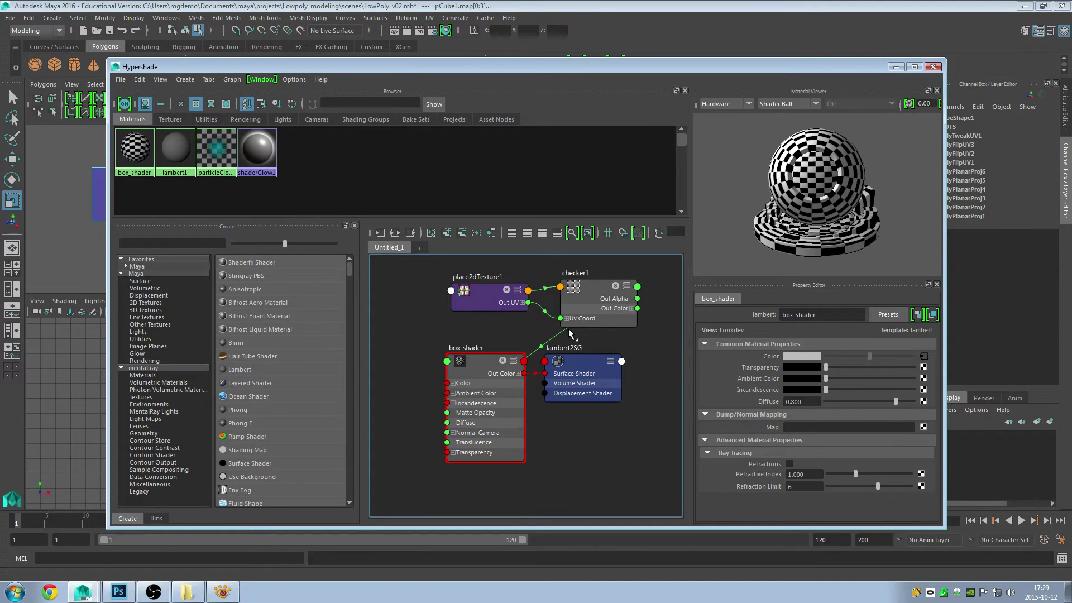
pyautogui.click(496, 295)
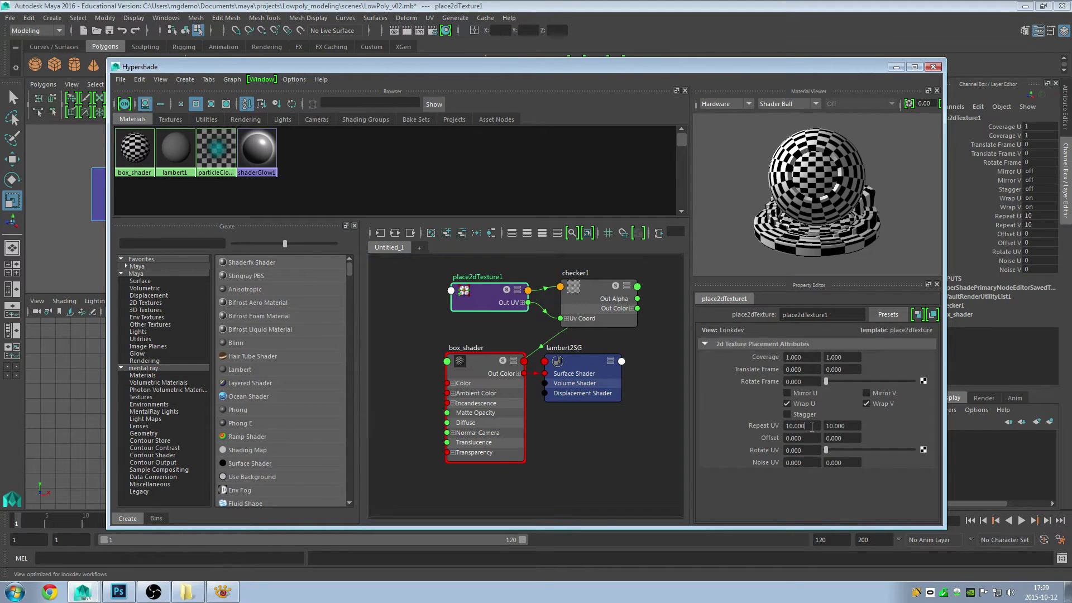
pyautogui.doubleClick(804, 426)
pyautogui.write('20')
pyautogui.press('Tab')
pyautogui.write('20')
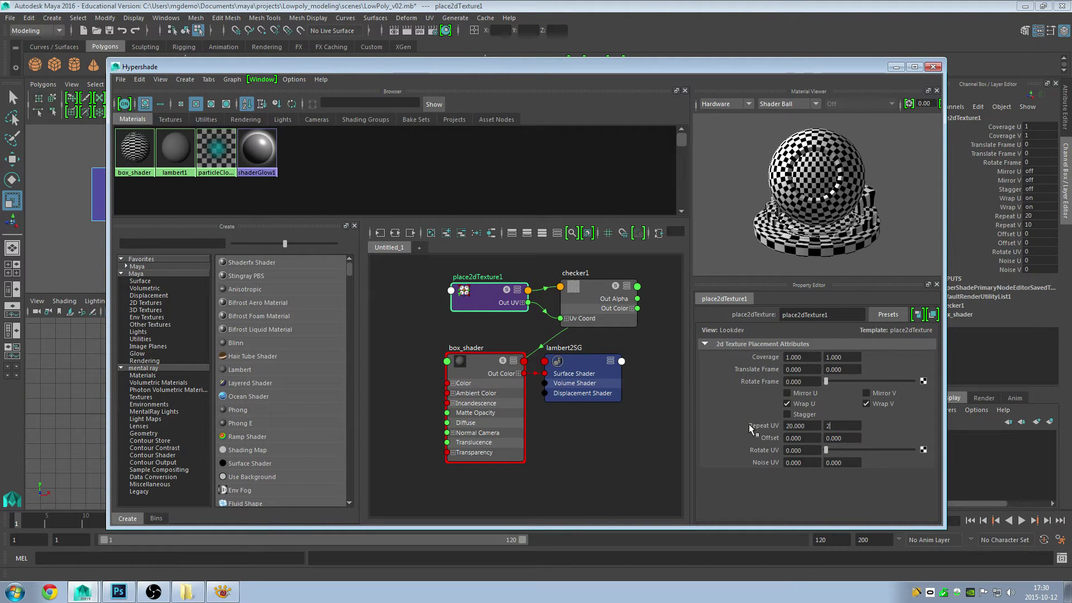
pyautogui.press('Return')
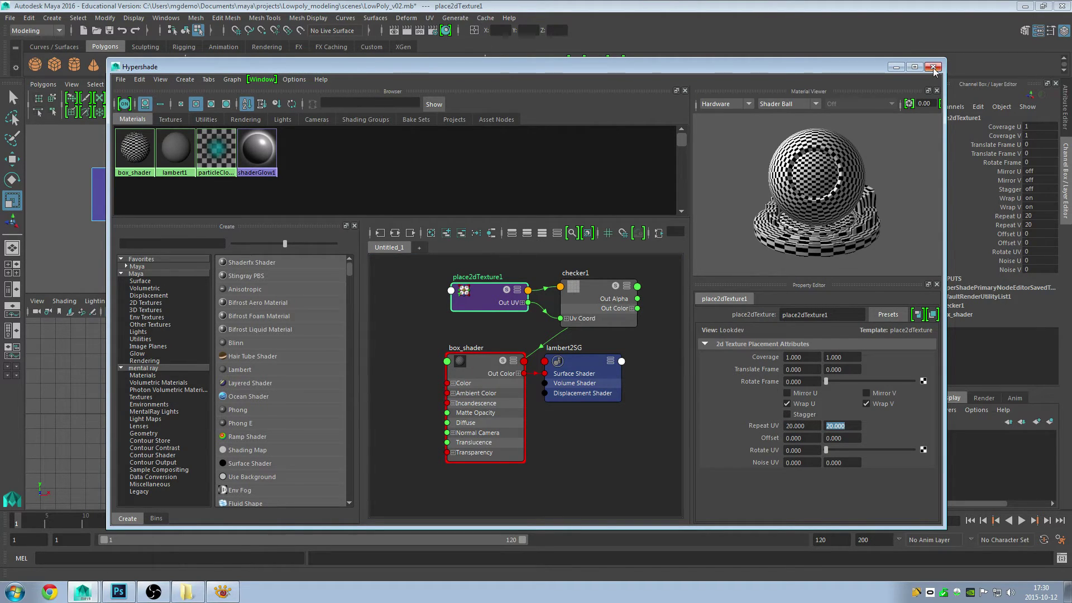
pyautogui.click(933, 67)
# - Maximize the perspective view and deselect the box to inspect the denser checker
pyautogui.moveTo(688, 188)
pyautogui.keyDown('alt'); pyautogui.mouseDown()
pyautogui.moveTo(530, 310)
pyautogui.moveTo(606, 168)
pyautogui.moveTo(558, 252)
pyautogui.mouseUp(); pyautogui.keyUp('alt')
pyautogui.press('space')
pyautogui.click(612, 156)
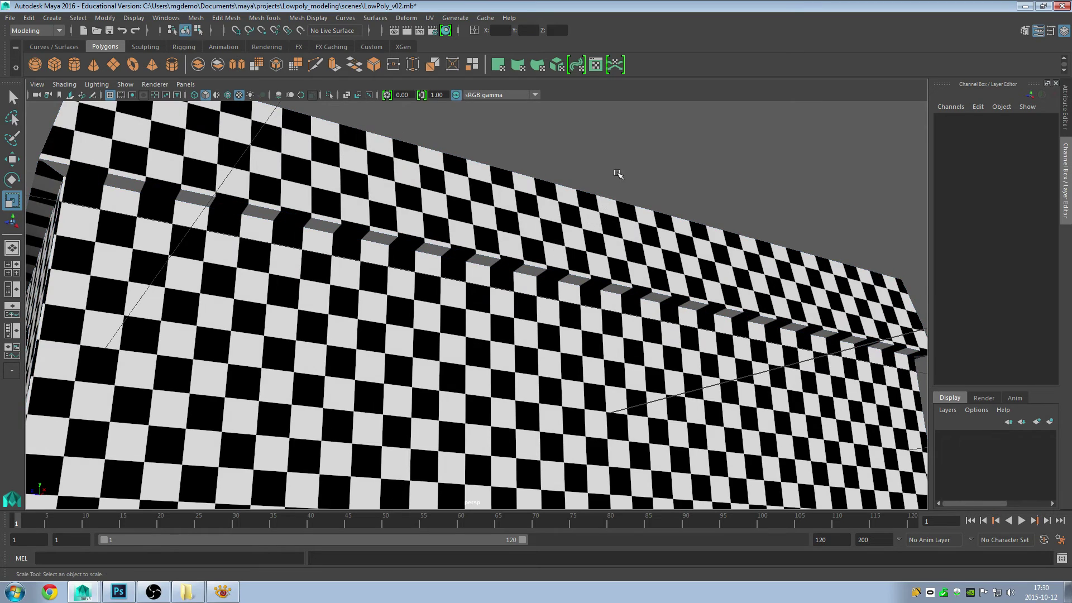
# - Inspect the stepped lid edge, return to the four-pane layout and select the box
pyautogui.keyDown('alt'); pyautogui.moveTo(617, 172); pyautogui.dragTo(525, 289); pyautogui.keyUp('alt')
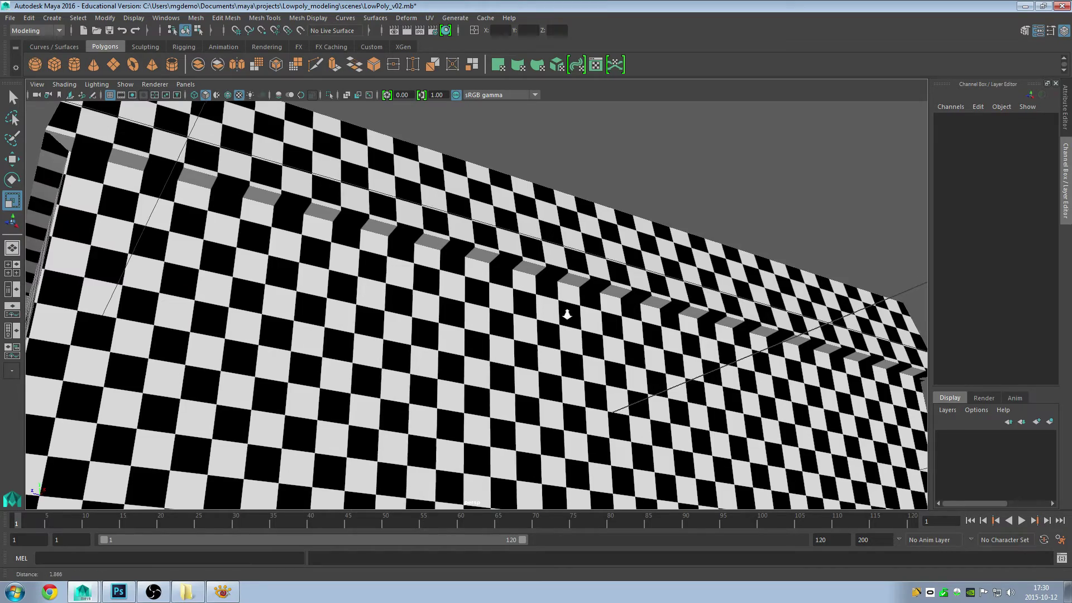
pyautogui.moveTo(543, 310)
pyautogui.keyDown('alt'); pyautogui.mouseDown()
pyautogui.moveTo(492, 296)
pyautogui.moveTo(478, 306)
pyautogui.mouseUp(); pyautogui.keyUp('alt')
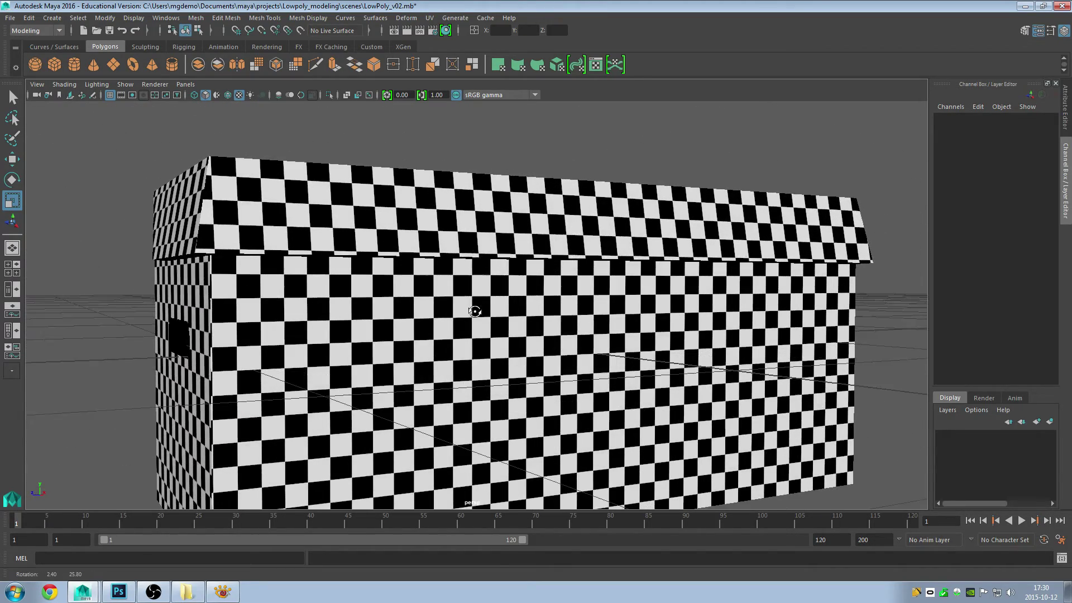
pyautogui.press('space')
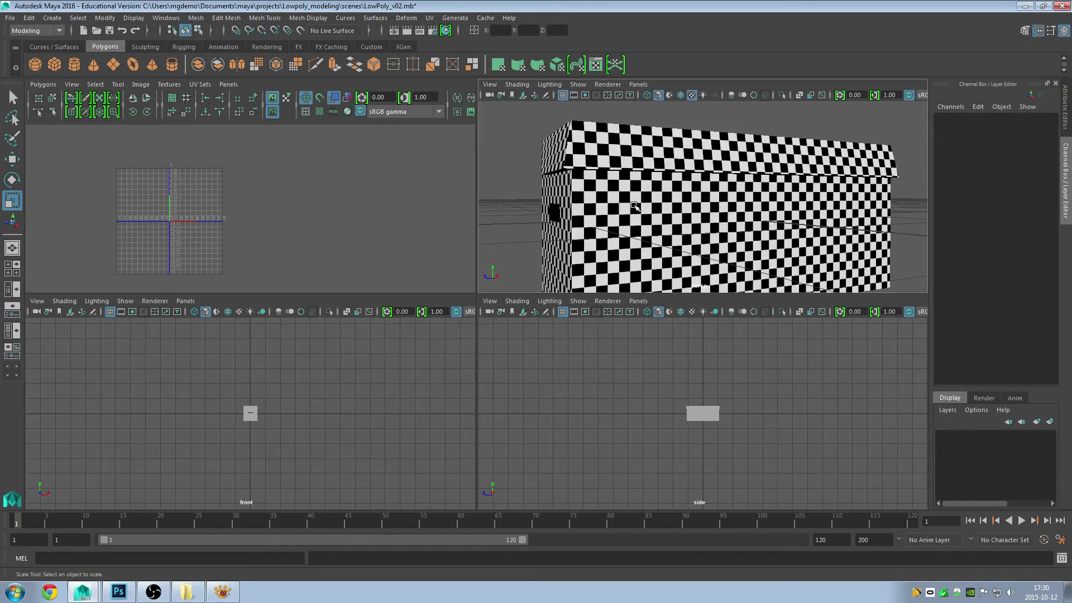
pyautogui.click(635, 206)
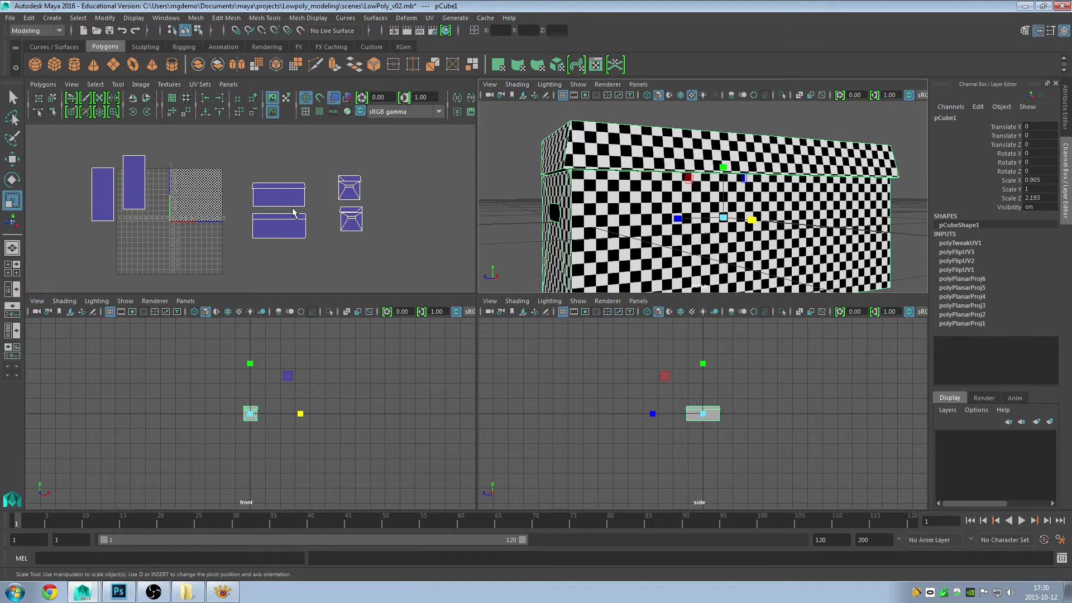
# - In UV mode, select the top-edge UVs of the box's long-side shell
pyautogui.rightClick(289, 223)
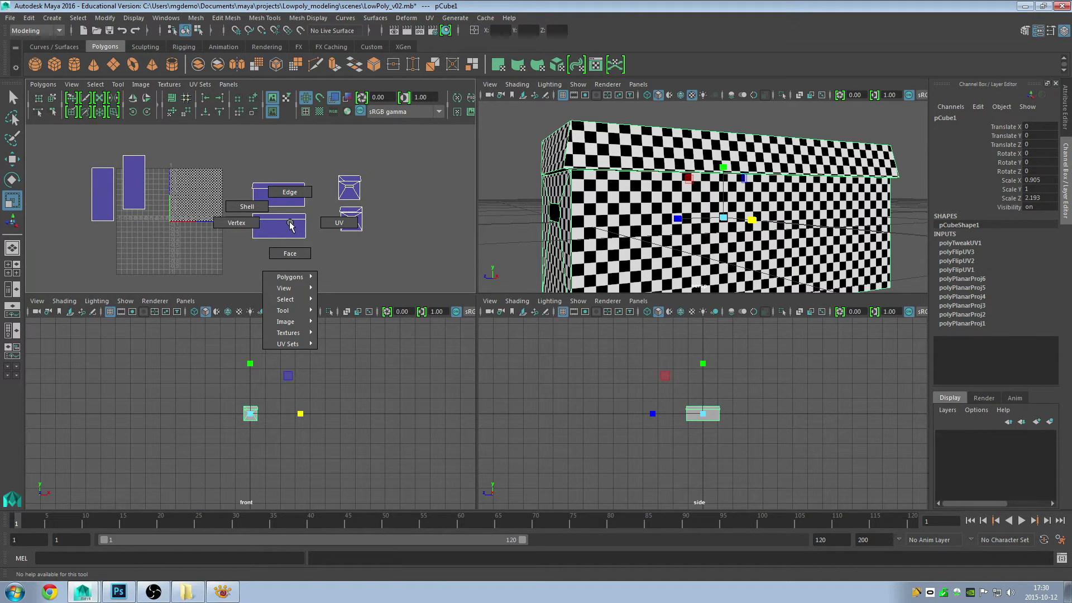
pyautogui.click(346, 223)
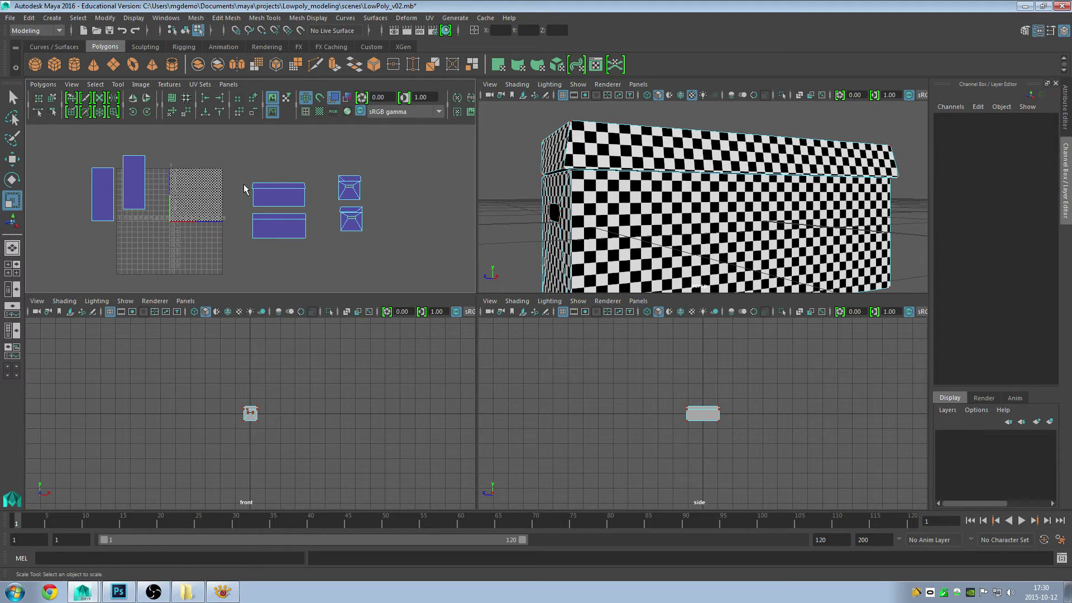
pyautogui.scroll(2, 279, 190)
pyautogui.scroll(2, 311, 192)
pyautogui.scroll(2, 310, 201)
pyautogui.scroll(2, 251, 179)
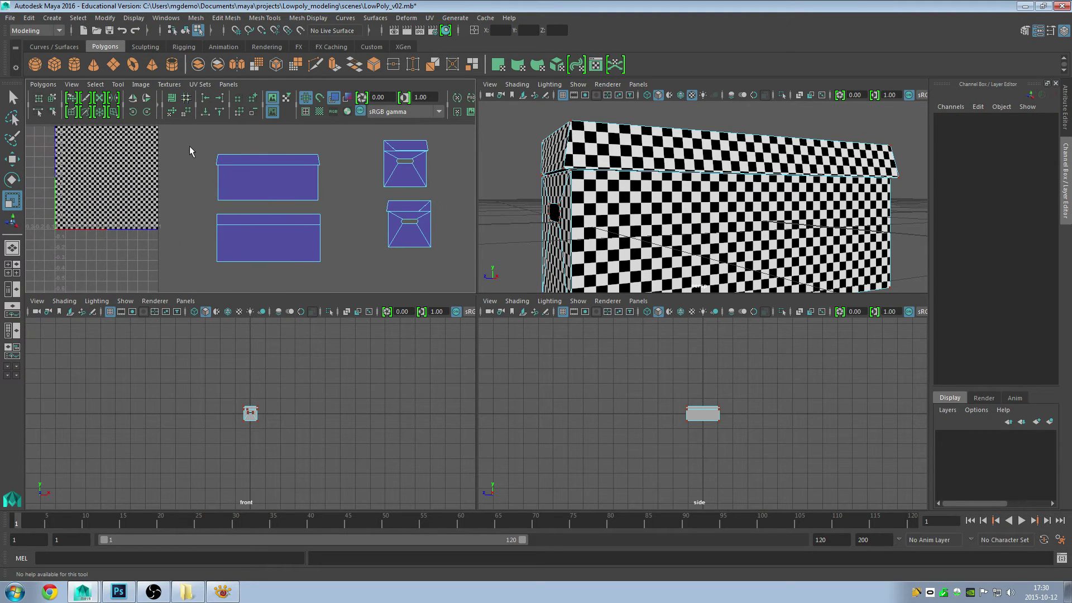
pyautogui.moveTo(190, 146); pyautogui.dragTo(335, 205)
pyautogui.moveTo(698, 195)
pyautogui.keyDown('alt'); pyautogui.mouseDown()
pyautogui.moveTo(761, 197)
pyautogui.moveTo(726, 192)
pyautogui.mouseUp(); pyautogui.keyUp('alt')
pyautogui.scroll(1, 290, 199)
pyautogui.scroll(2, 332, 229)
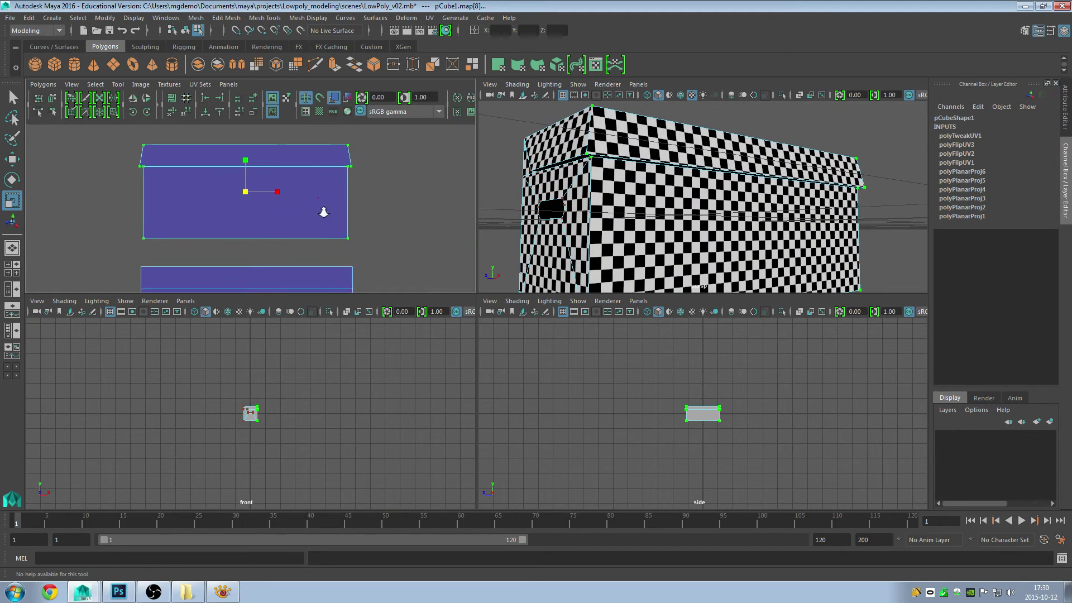
pyautogui.click(112, 173)
pyautogui.moveTo(127, 168); pyautogui.dragTo(367, 188)
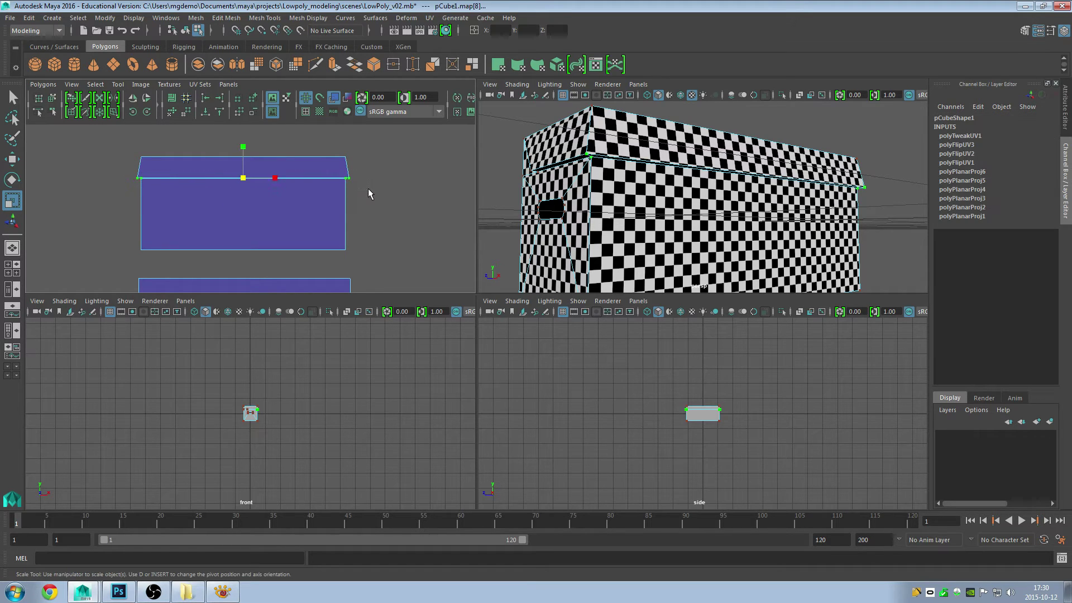
# - Unfold the selected UVs with default Unfold settings
pyautogui.click(43, 86)
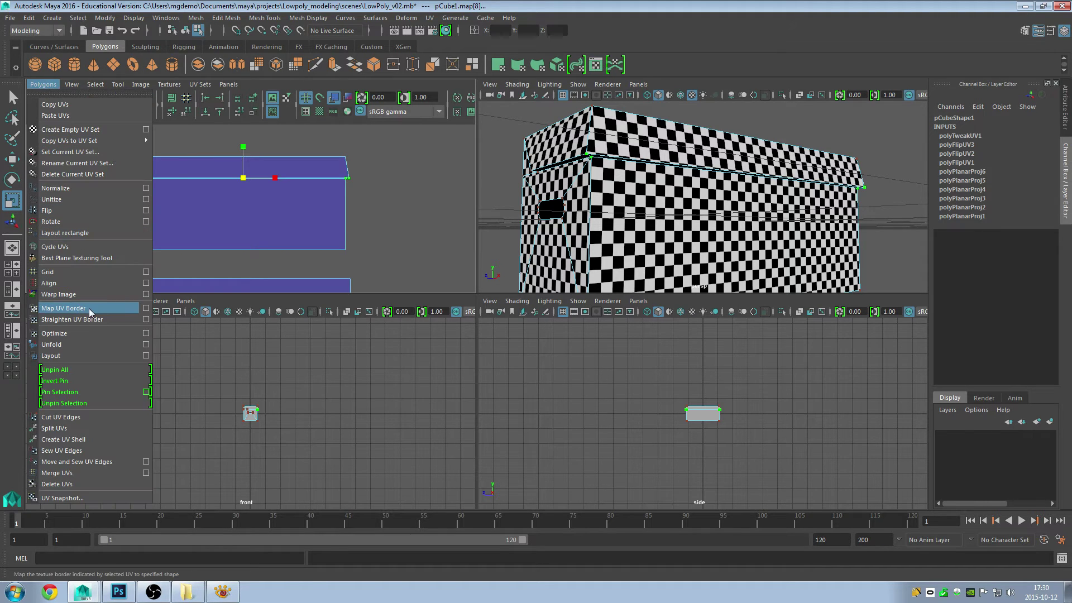
pyautogui.click(142, 350)
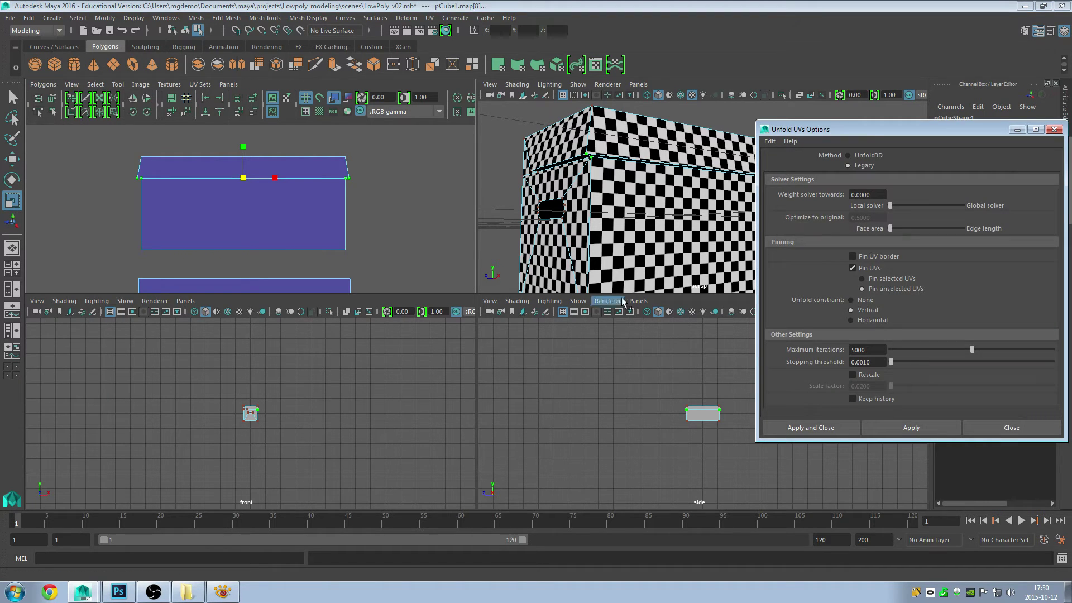
pyautogui.moveTo(869, 125); pyautogui.dragTo(800, 99)
pyautogui.click(699, 110)
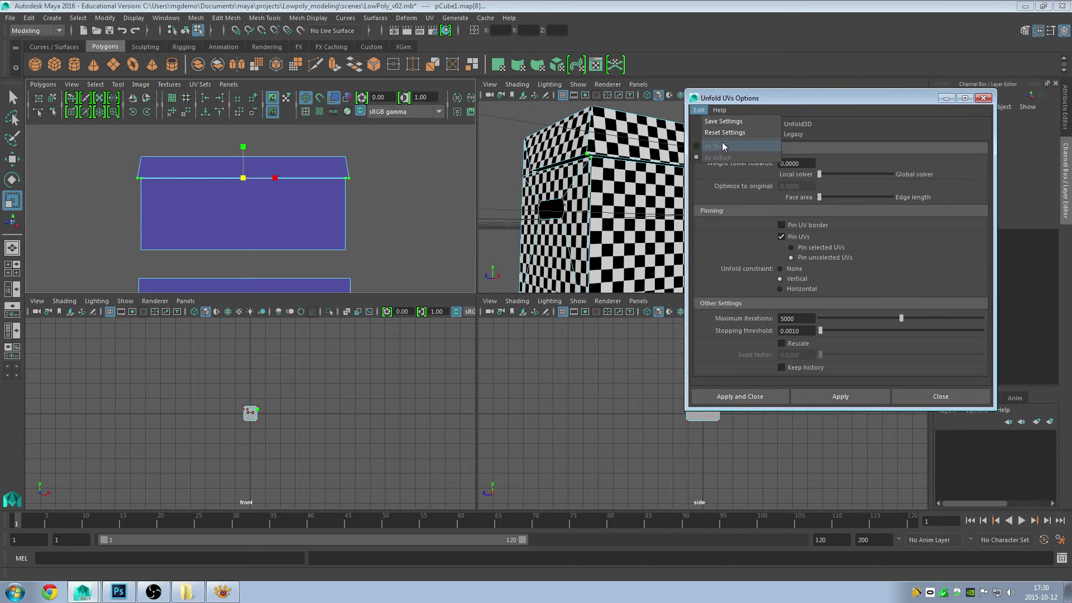
pyautogui.click(721, 133)
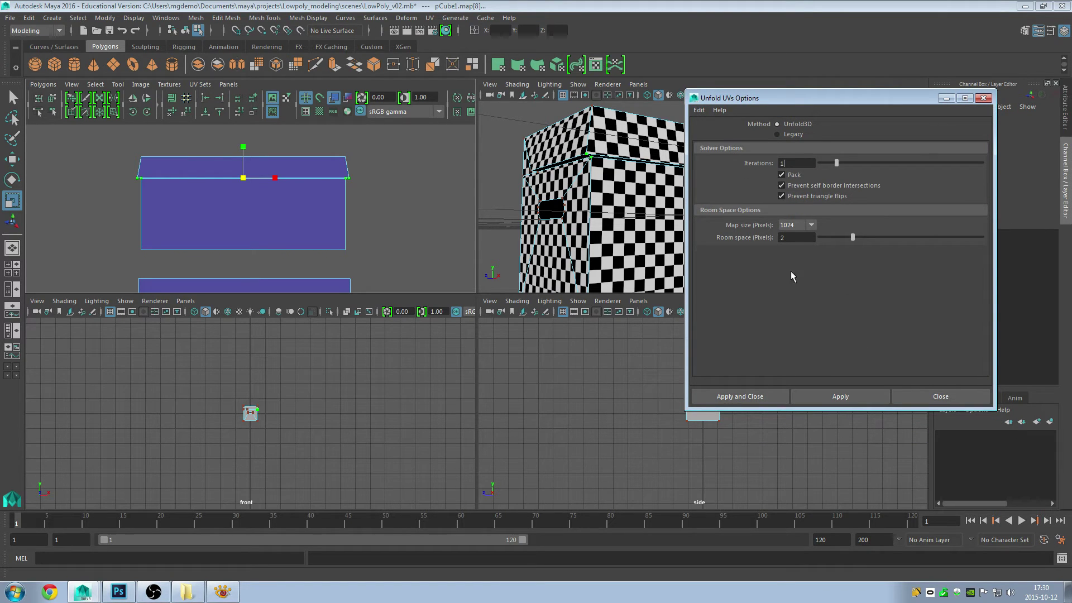
pyautogui.click(832, 395)
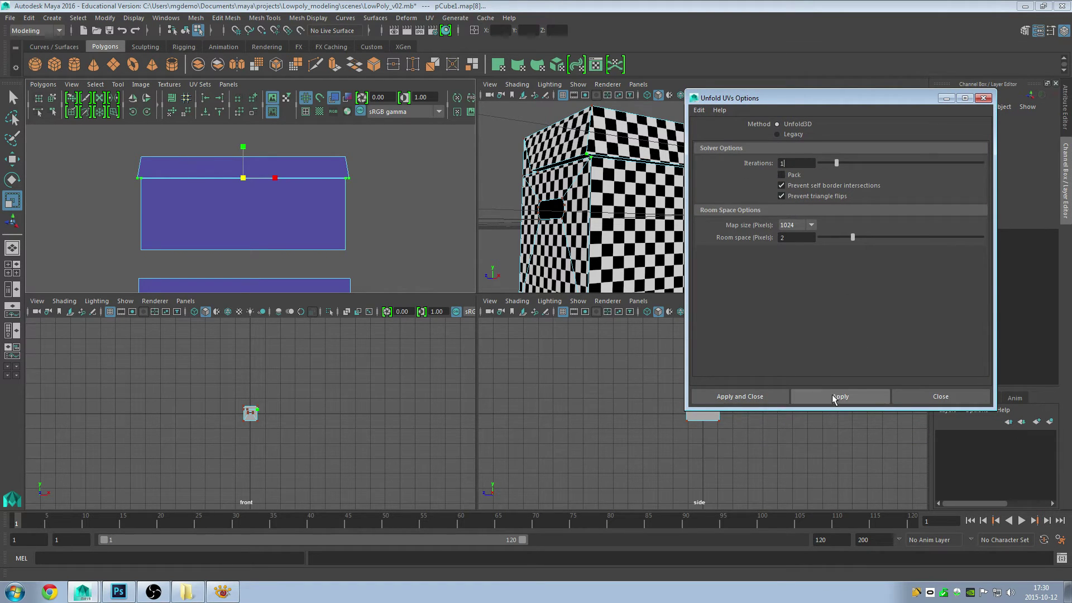
pyautogui.click(940, 397)
# - Undo the unfold and return the box to object mode
pyautogui.keyDown('alt'); pyautogui.moveTo(298, 206); pyautogui.dragTo(283, 203, button='middle'); pyautogui.keyUp('alt')
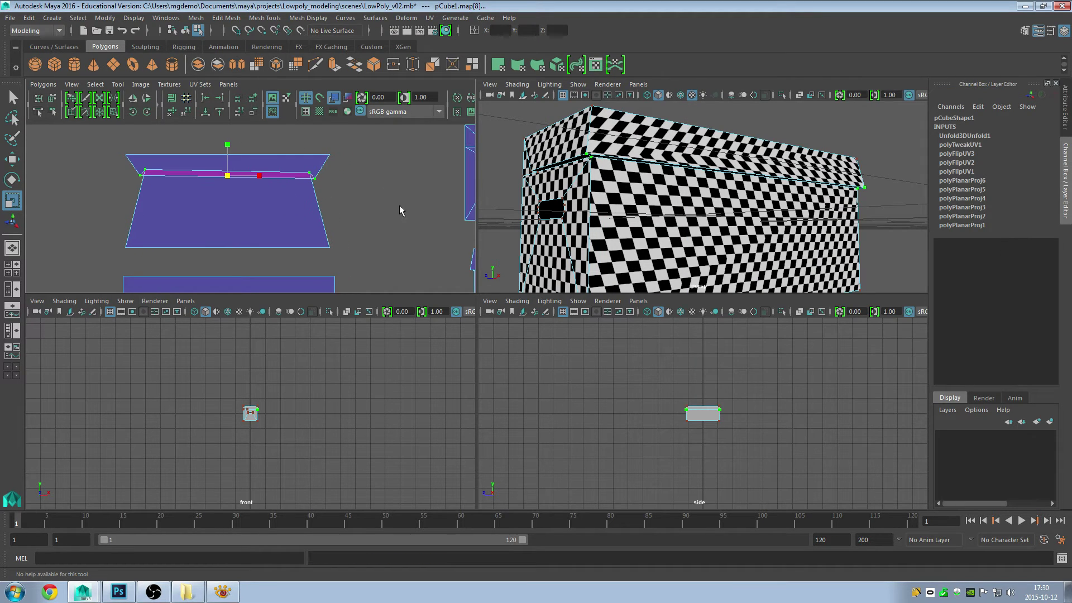
pyautogui.keyDown('alt'); pyautogui.moveTo(756, 195); pyautogui.dragTo(726, 201); pyautogui.keyUp('alt')
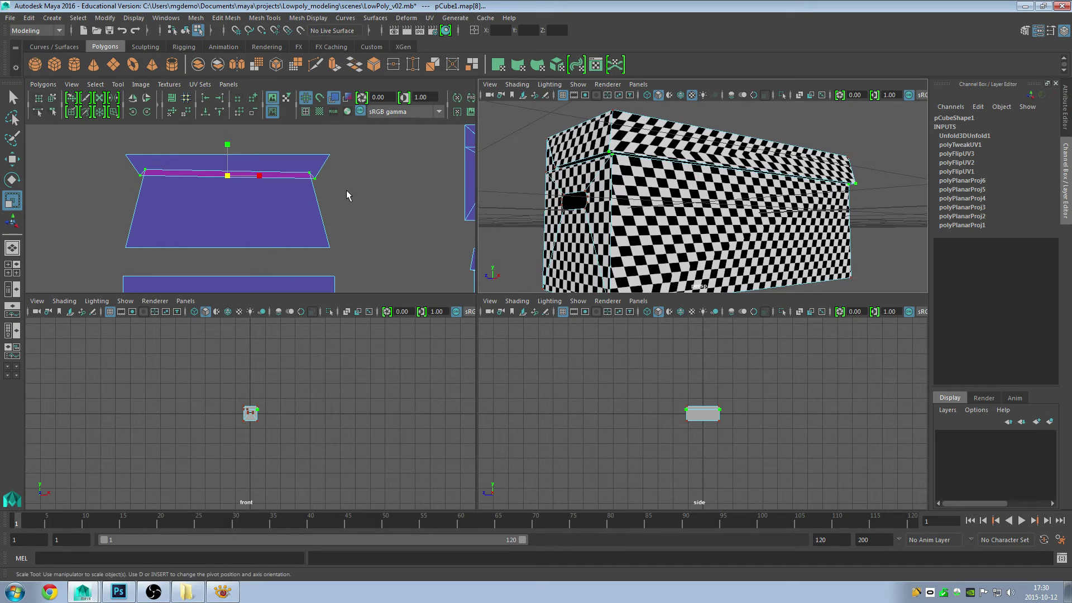
pyautogui.hotkey('ctrl', 'z')
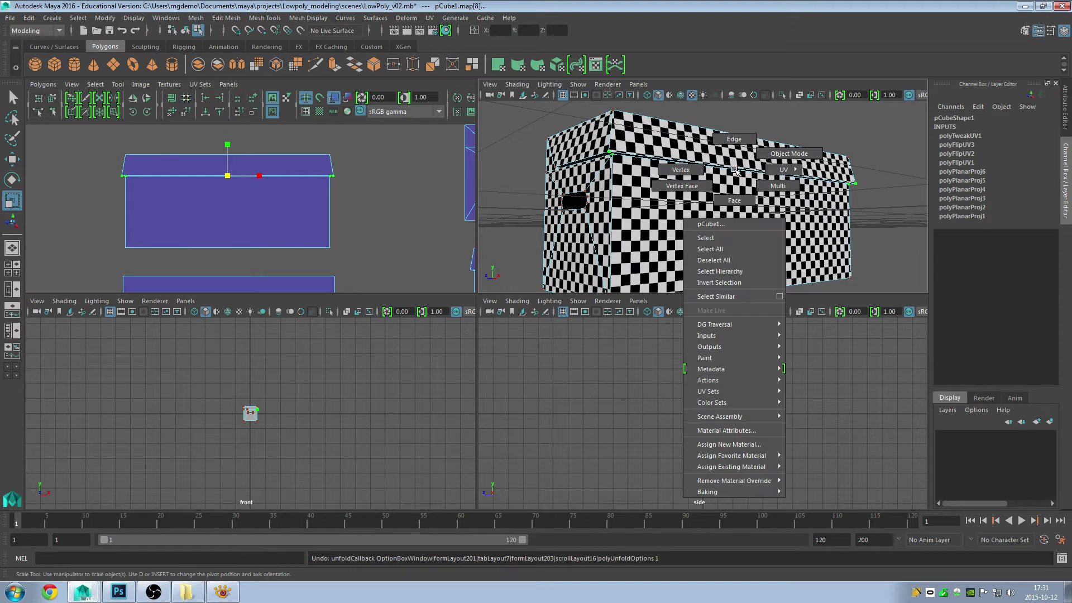
pyautogui.moveTo(731, 165); pyautogui.dragTo(804, 137, button='right')
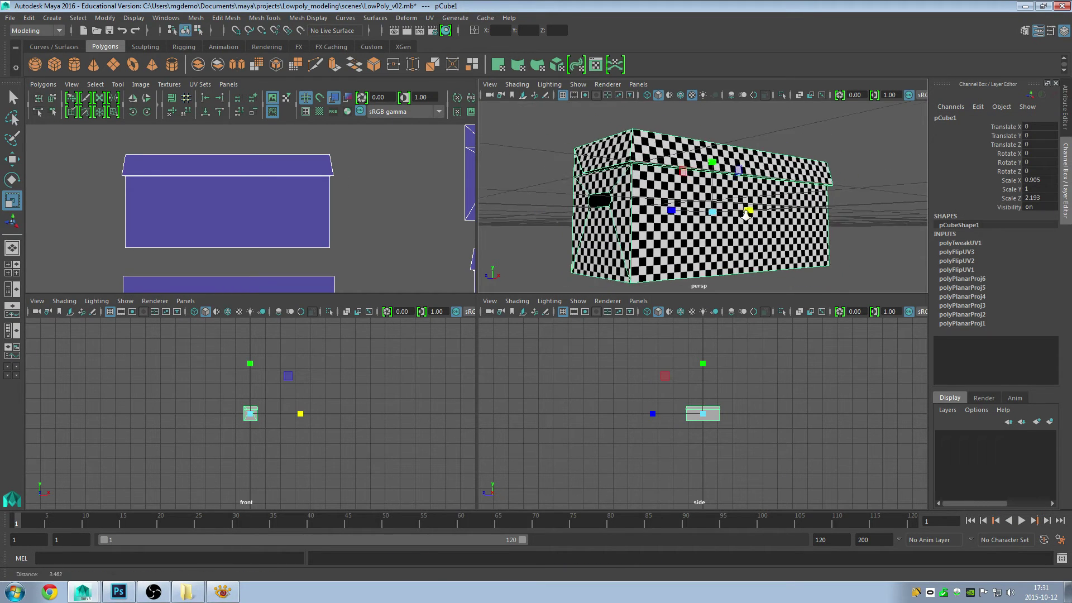
# - Frame the box and delete its construction history
pyautogui.press('f')
pyautogui.click(37, 19)
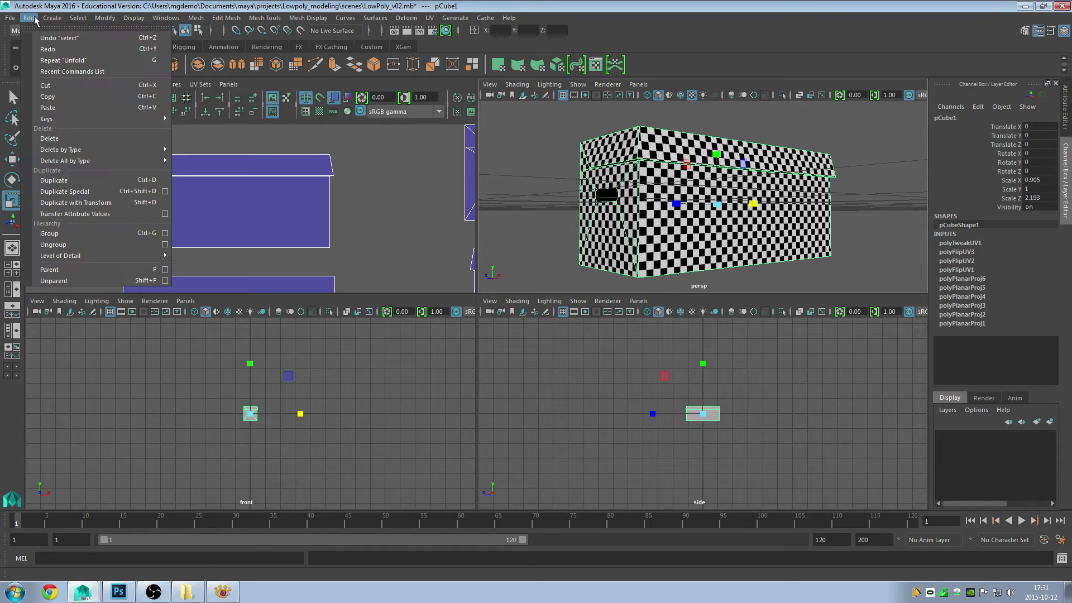
pyautogui.moveTo(60, 149)
pyautogui.click(230, 158)
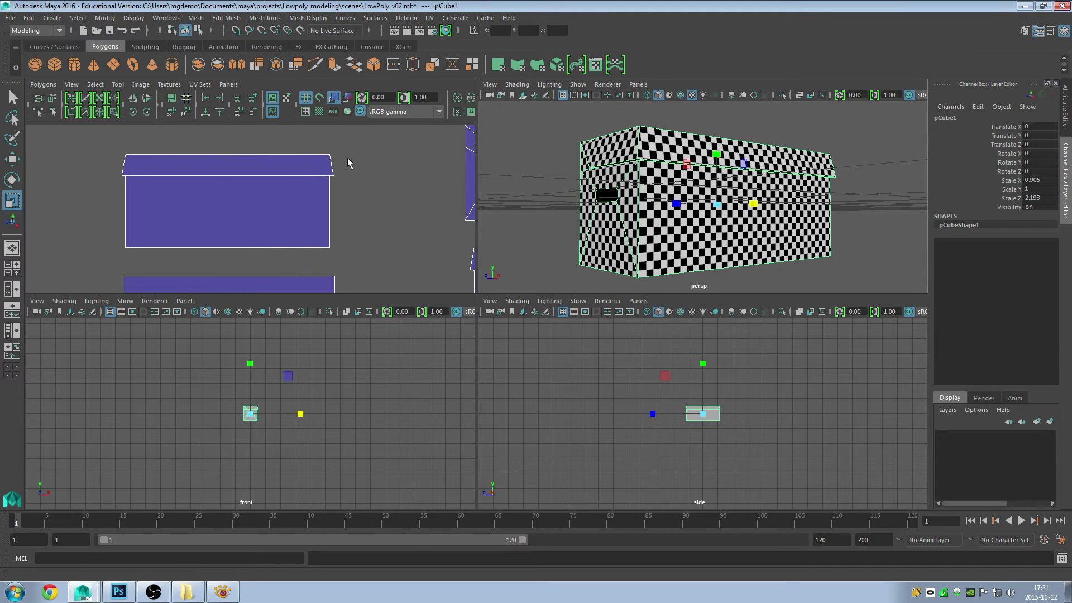
pyautogui.keyDown('alt'); pyautogui.moveTo(704, 205); pyautogui.dragTo(708, 202); pyautogui.keyUp('alt')
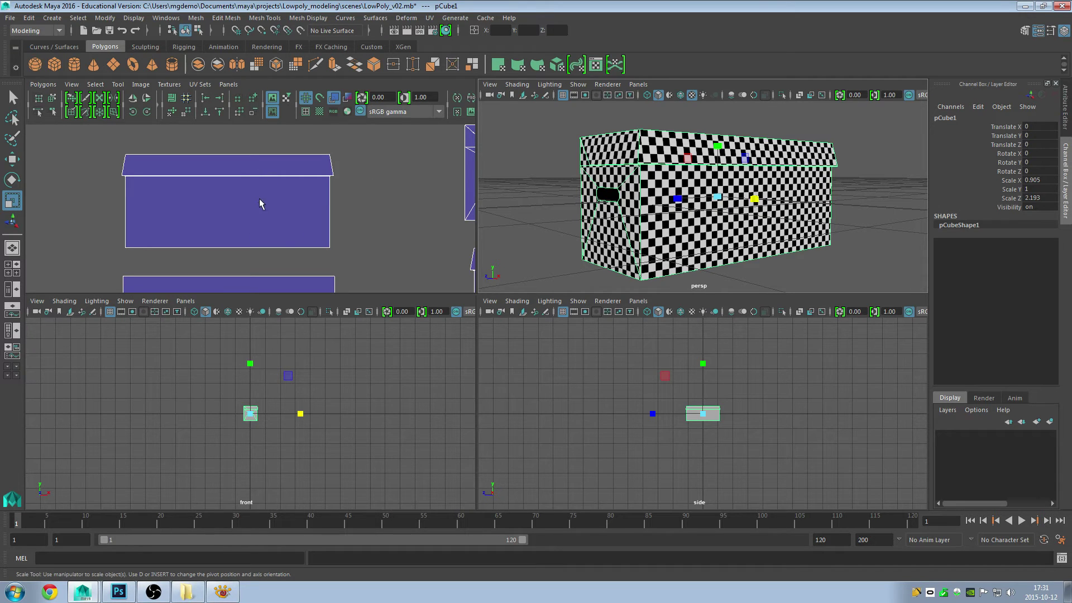
# - Reselect the top-edge UVs, try another unfold, then undo it
pyautogui.moveTo(261, 204); pyautogui.dragTo(318, 196, button='right')
pyautogui.moveTo(109, 169); pyautogui.dragTo(346, 198)
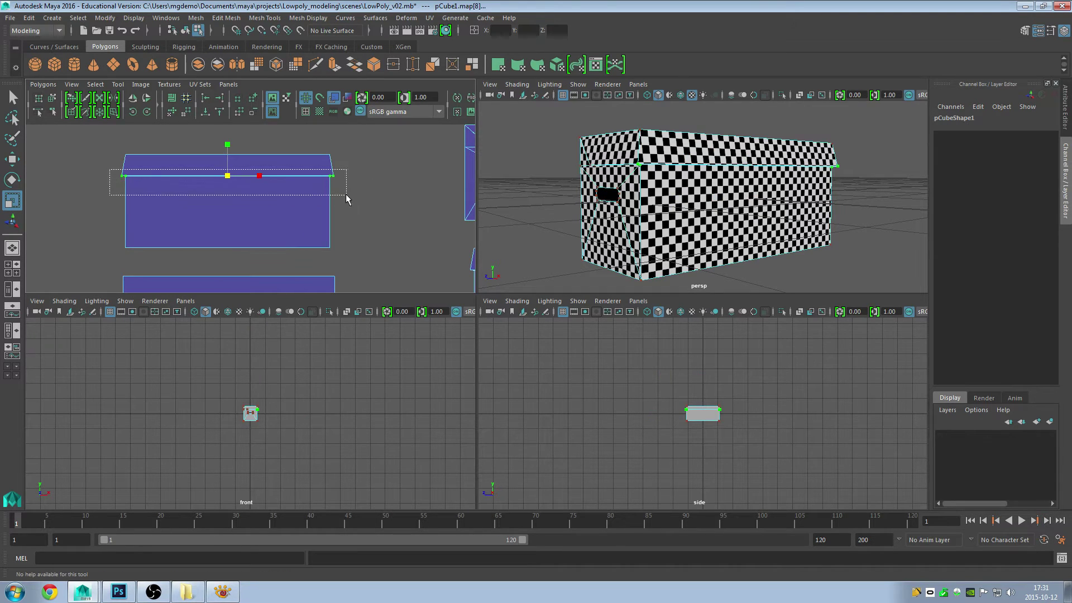
pyautogui.click(43, 84)
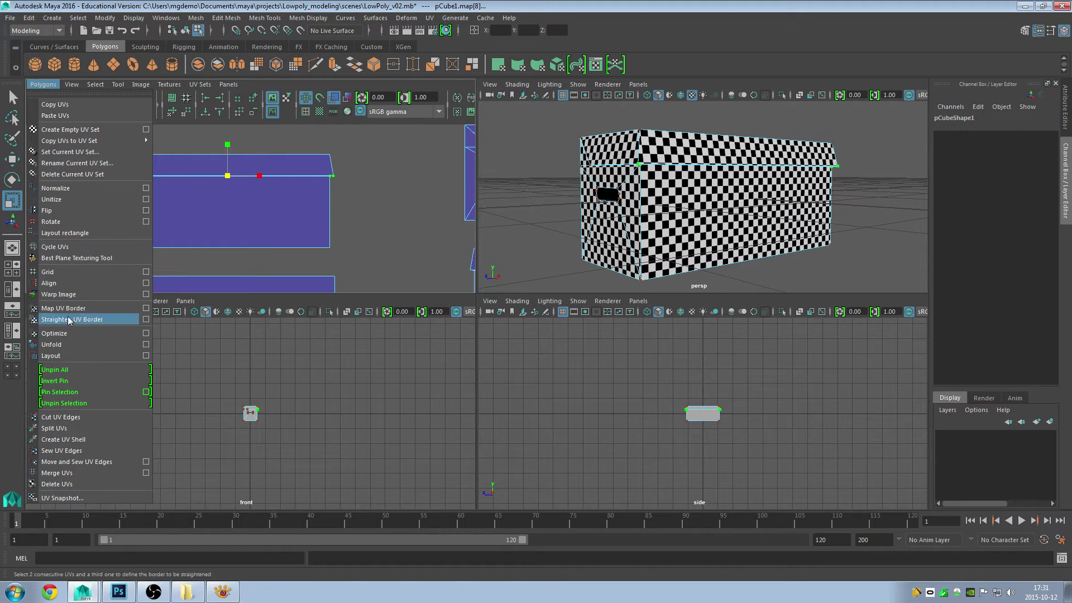
pyautogui.click(146, 356)
pyautogui.click(955, 285)
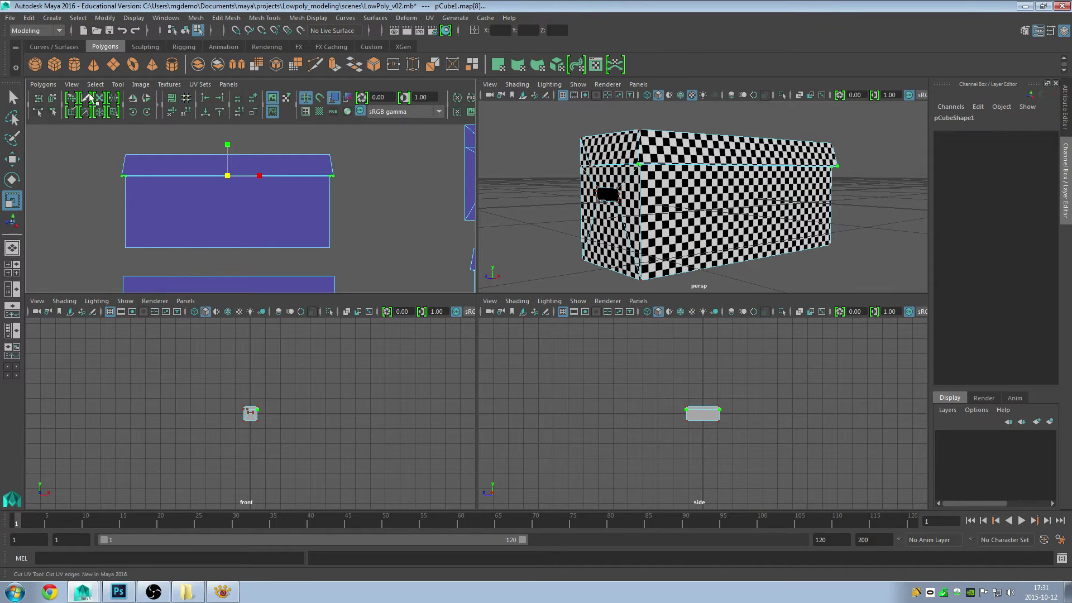
pyautogui.click(43, 85)
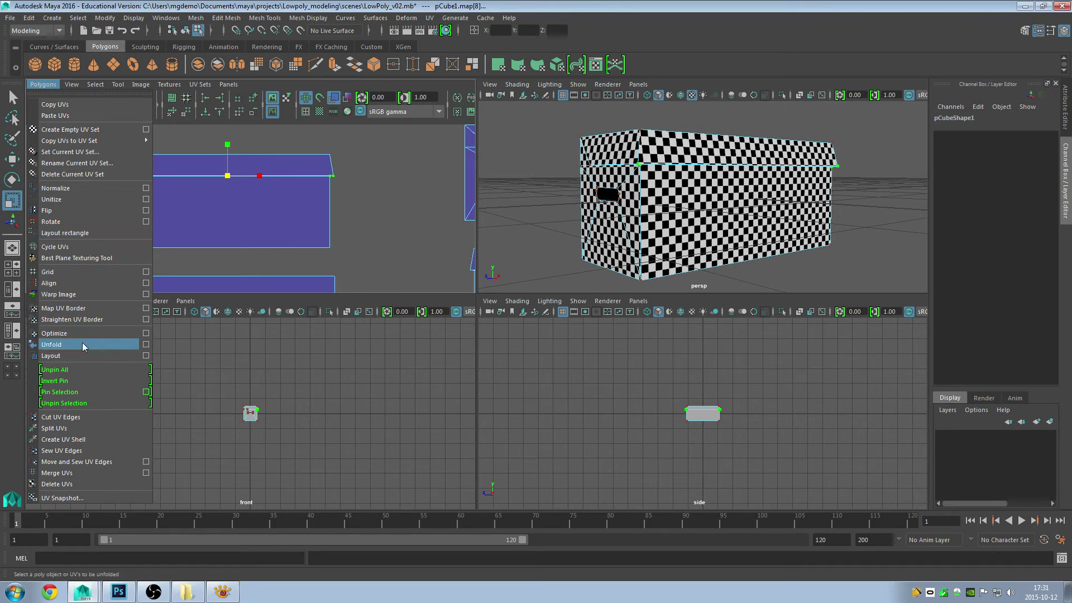
pyautogui.click(146, 344)
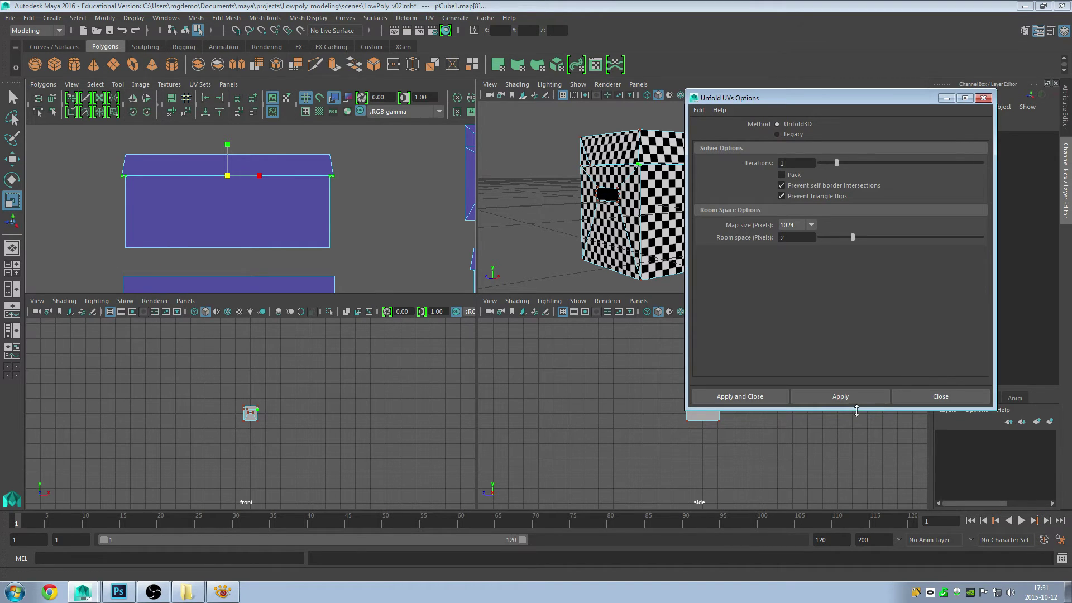
pyautogui.click(842, 396)
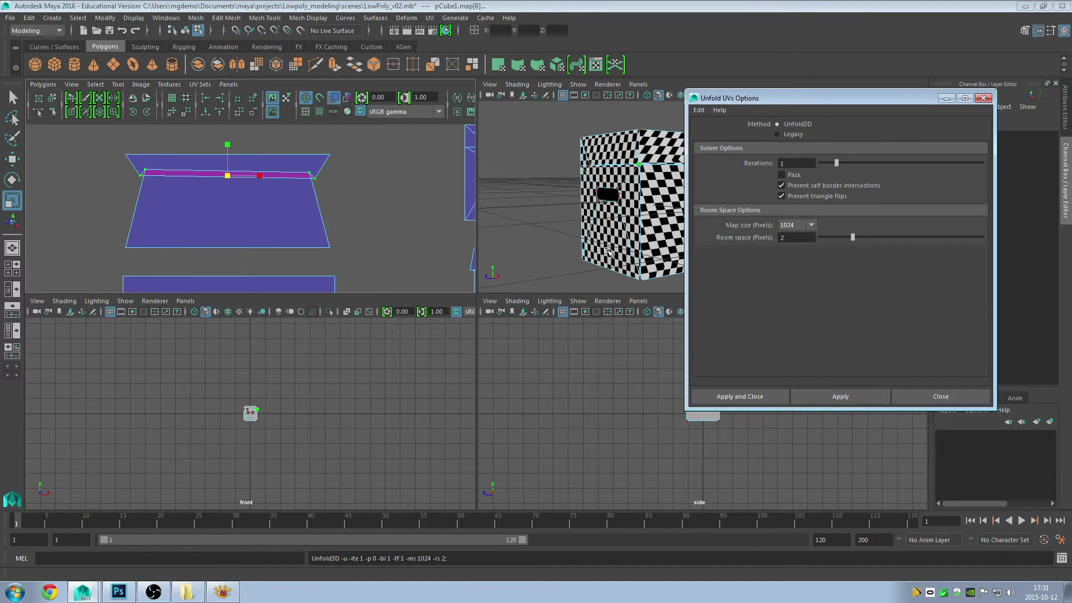
pyautogui.click(531, 272)
pyautogui.hotkey('ctrl', 'z')
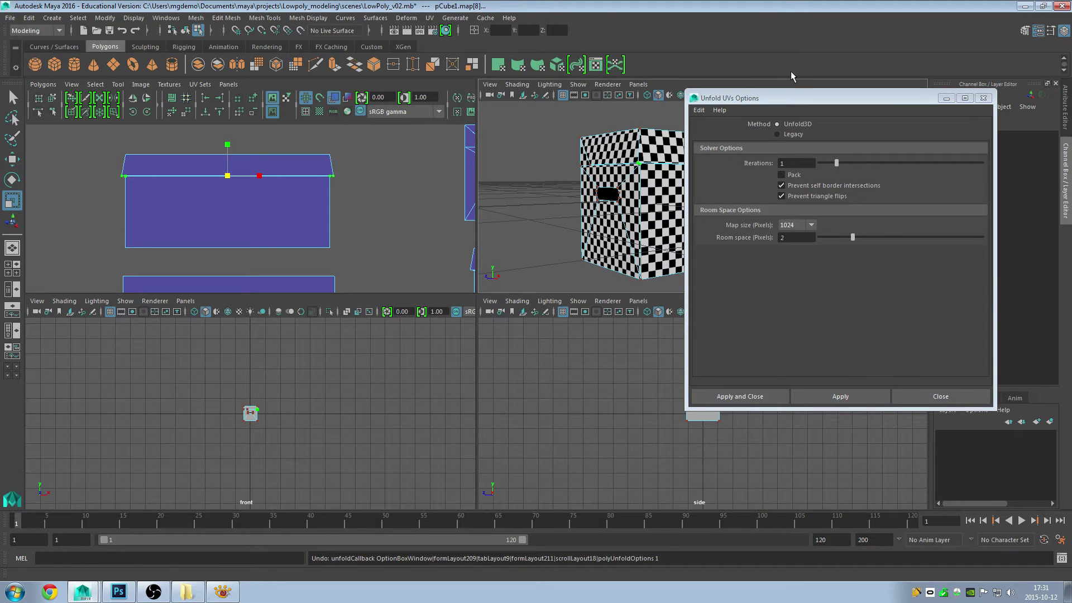
# - Reset the Unfold options and set the unfold method to Legacy
pyautogui.moveTo(793, 98)
pyautogui.mouseDown()
pyautogui.moveTo(870, 193)
pyautogui.moveTo(872, 167)
pyautogui.moveTo(822, 70)
pyautogui.mouseUp()
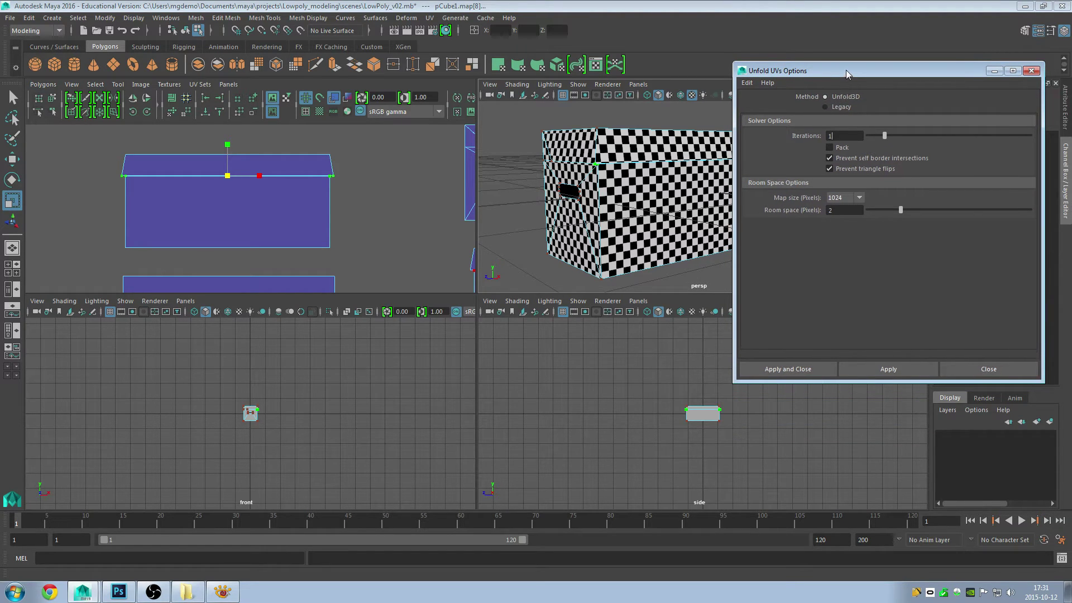
pyautogui.moveTo(846, 69); pyautogui.dragTo(850, 54)
pyautogui.click(830, 91)
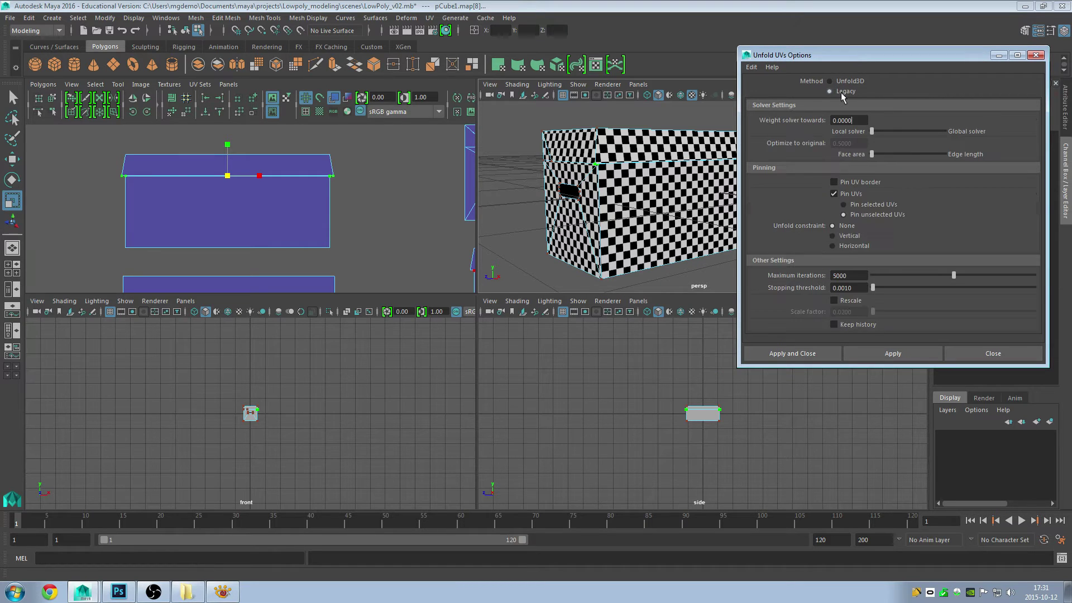
pyautogui.click(751, 67)
pyautogui.click(776, 91)
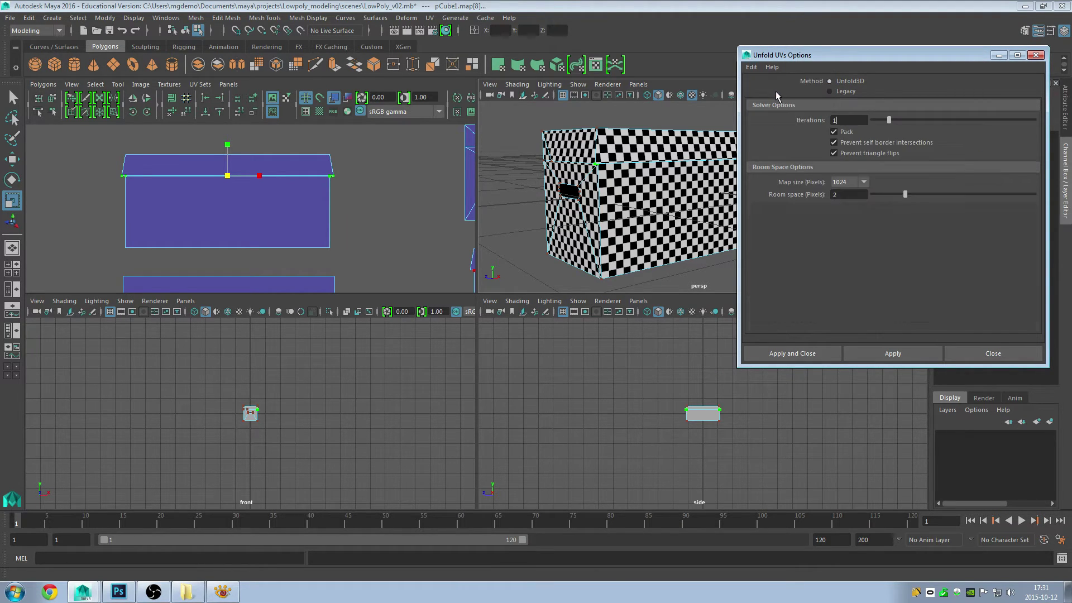
pyautogui.click(838, 91)
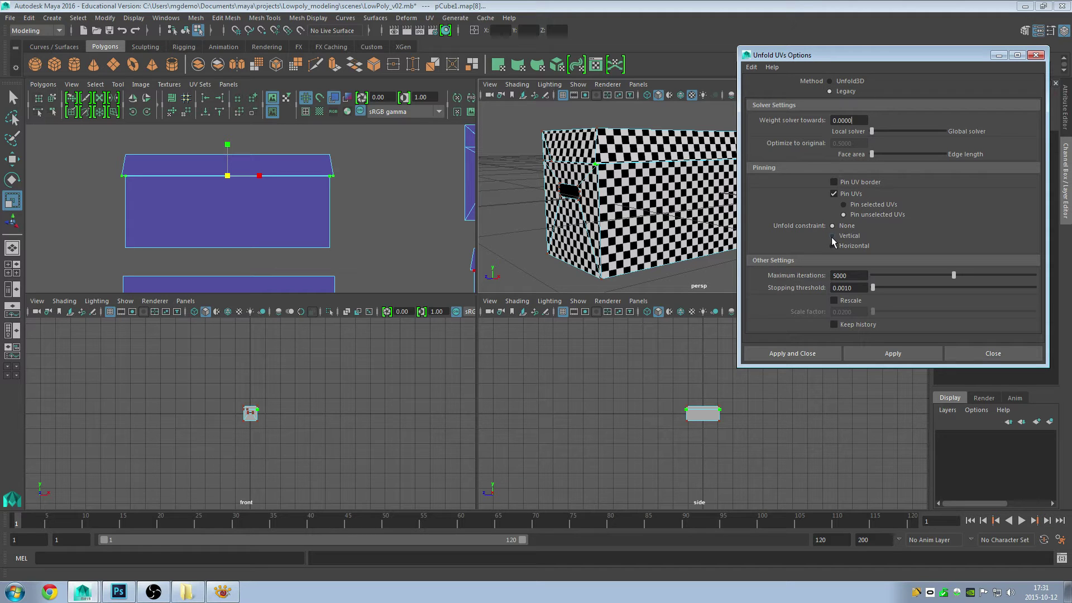
# - Set the Unfold constraint to Vertical, unfold the selected lid UVs, and inspect the box
pyautogui.keyDown('alt'); pyautogui.moveTo(256, 214); pyautogui.dragTo(258, 212, button='middle'); pyautogui.keyUp('alt')
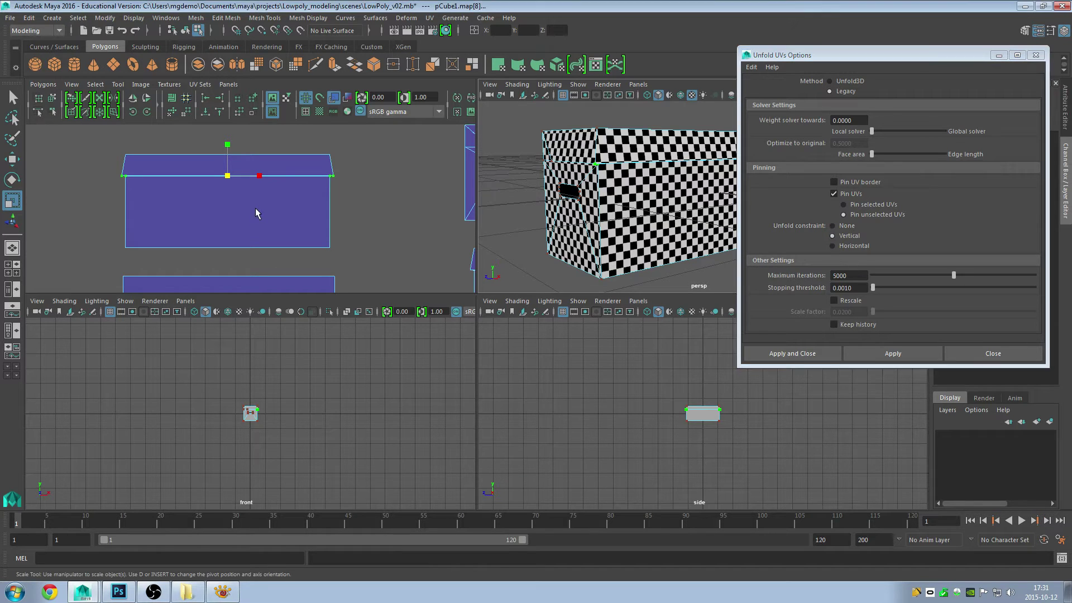
pyautogui.click(888, 358)
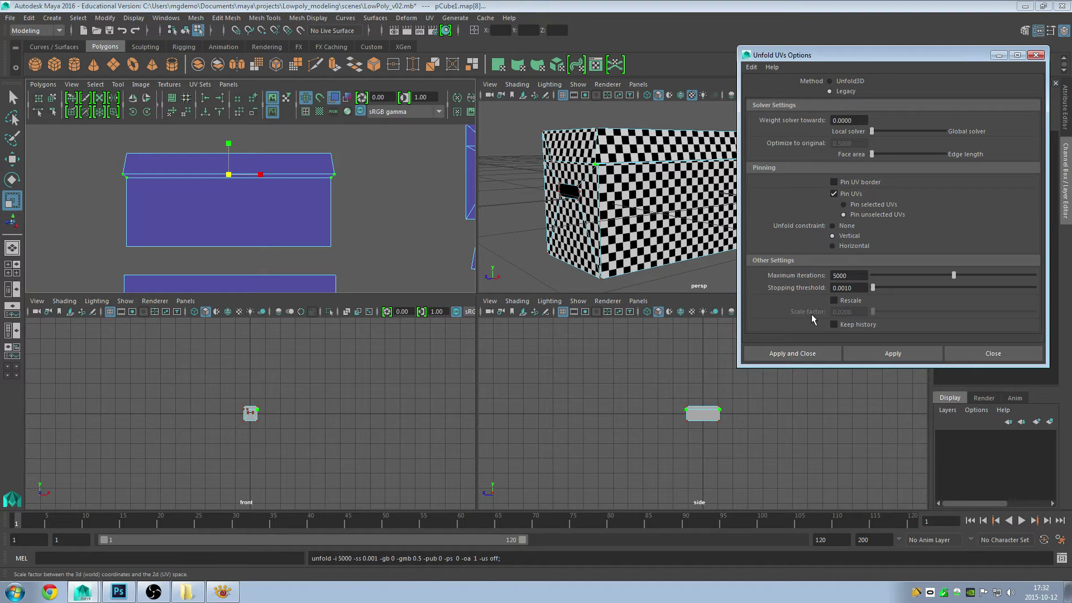
pyautogui.moveTo(610, 207)
pyautogui.keyDown('alt'); pyautogui.mouseDown()
pyautogui.moveTo(555, 189)
pyautogui.moveTo(633, 194)
pyautogui.moveTo(646, 220)
pyautogui.mouseUp(); pyautogui.keyUp('alt')
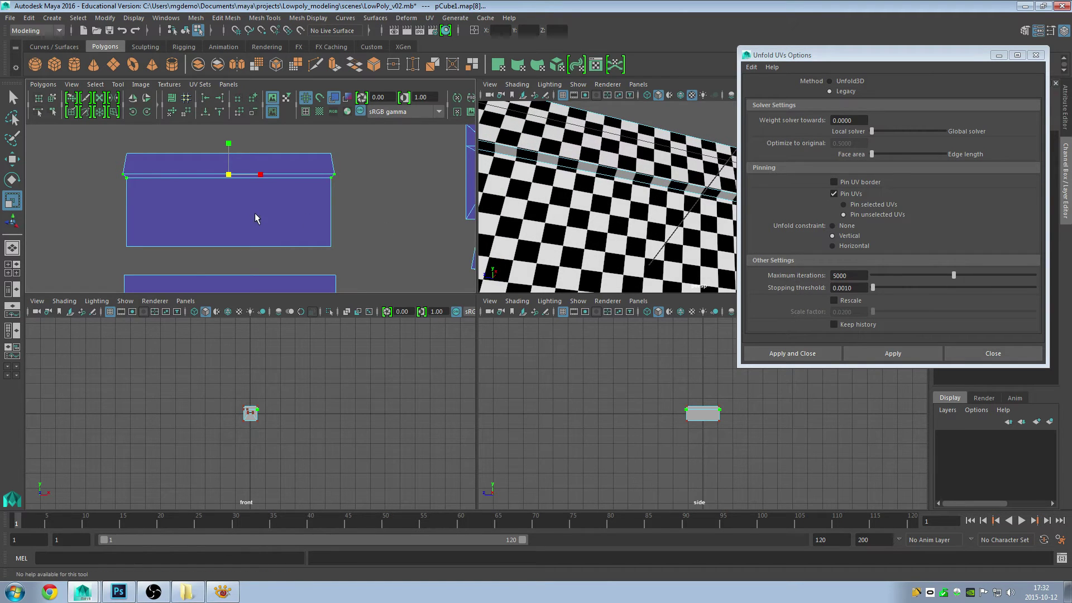
pyautogui.scroll(1, 254, 212)
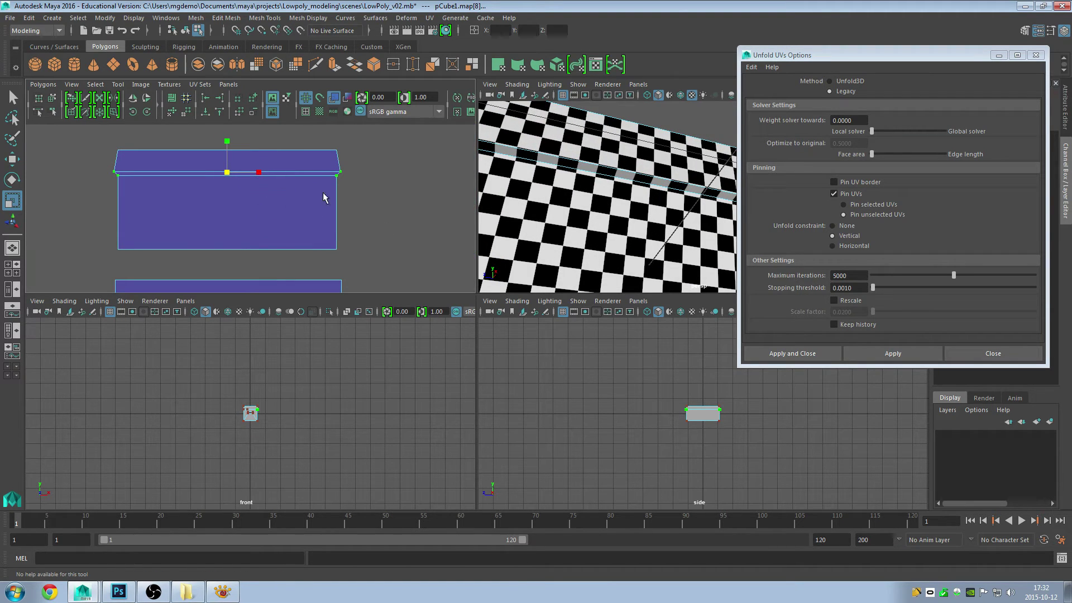
pyautogui.scroll(-1, 325, 198)
pyautogui.scroll(-2, 310, 229)
pyautogui.scroll(-2, 356, 168)
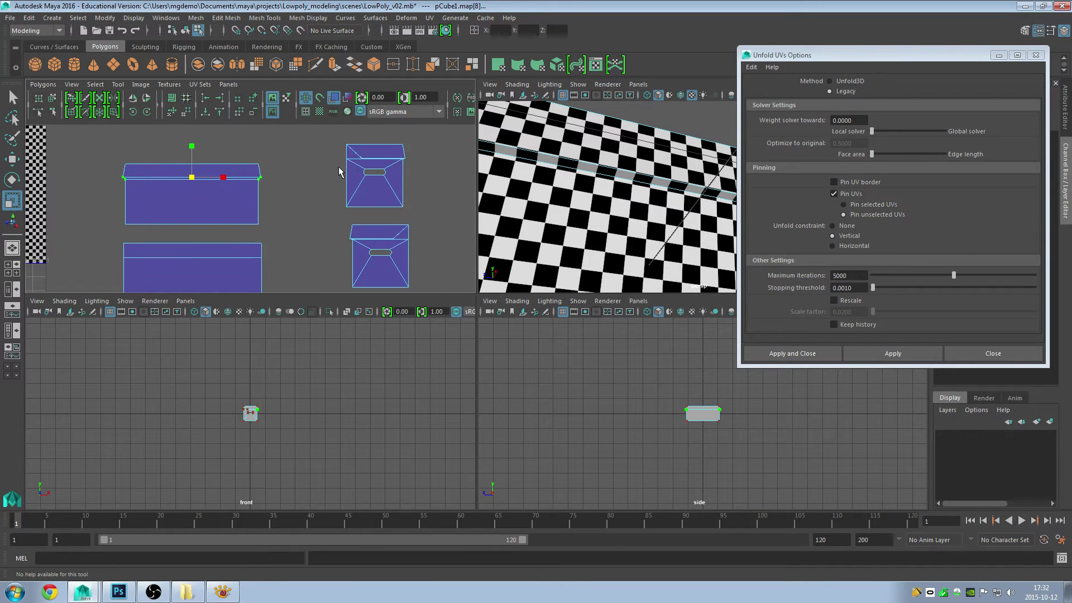
pyautogui.scroll(1, 357, 206)
pyautogui.scroll(1, 282, 232)
pyautogui.scroll(2, 359, 203)
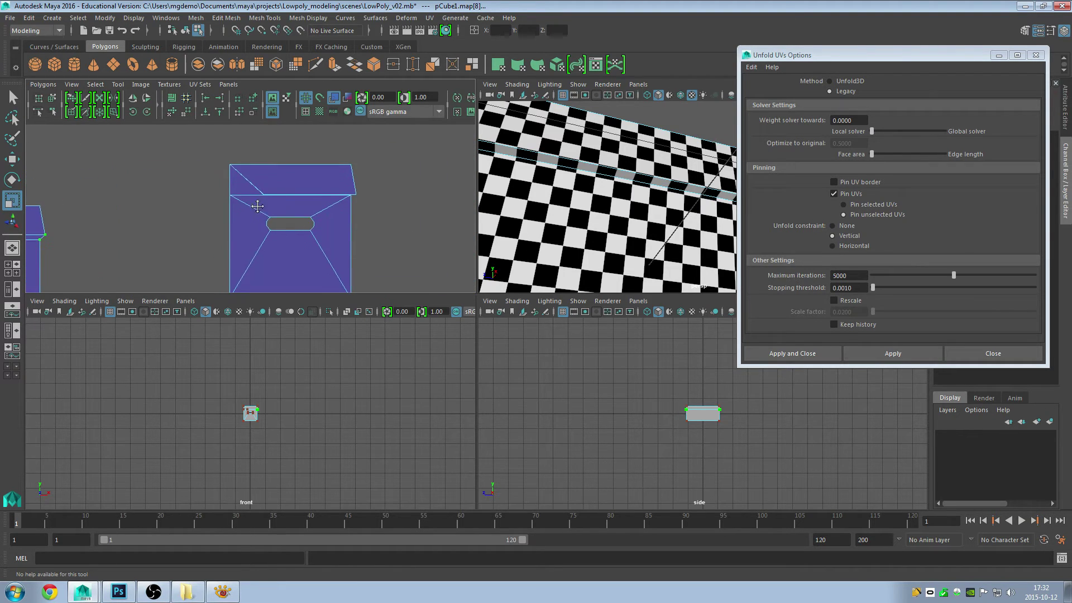
pyautogui.scroll(1, 258, 206)
# - Select the row of top-edge UVs and apply the Vertical unfold to them
pyautogui.moveTo(213, 189); pyautogui.dragTo(393, 198)
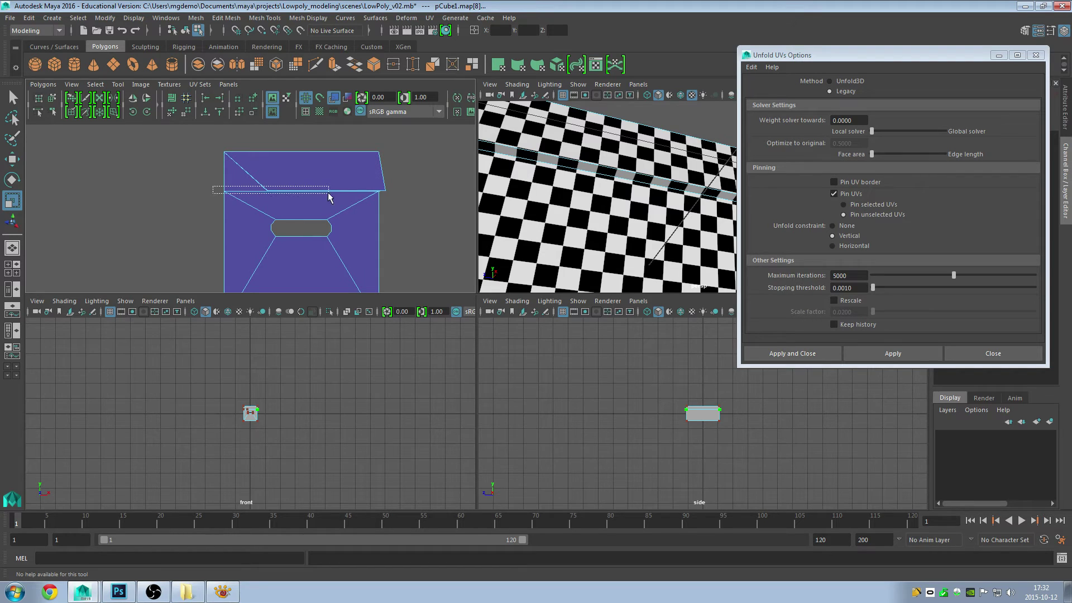
pyautogui.scroll(2, 246, 204)
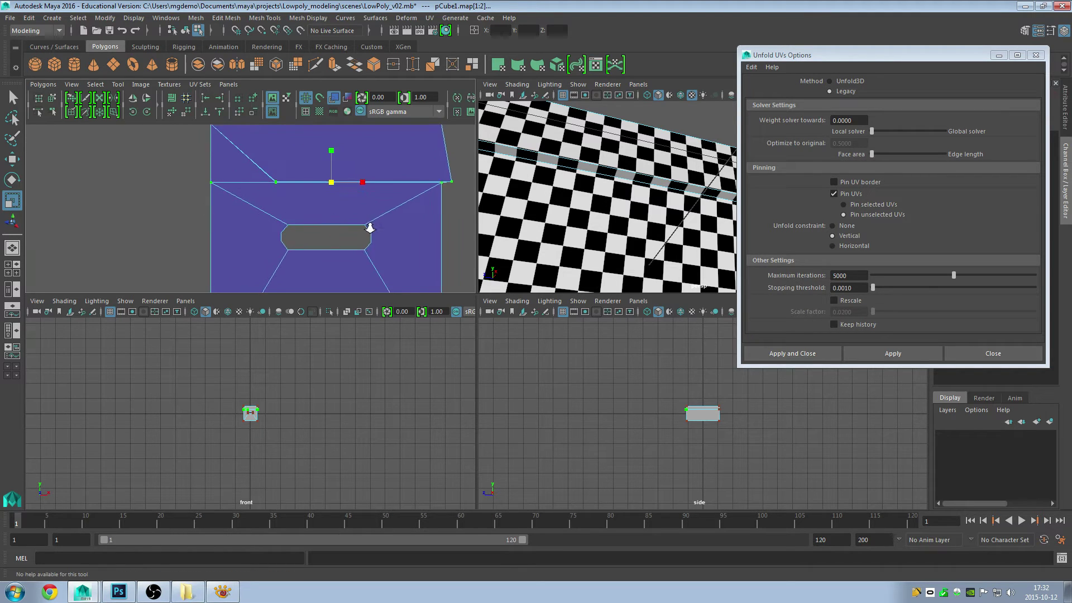
pyautogui.keyDown('alt'); pyautogui.moveTo(371, 227); pyautogui.dragTo(248, 226, button='middle'); pyautogui.keyUp('alt')
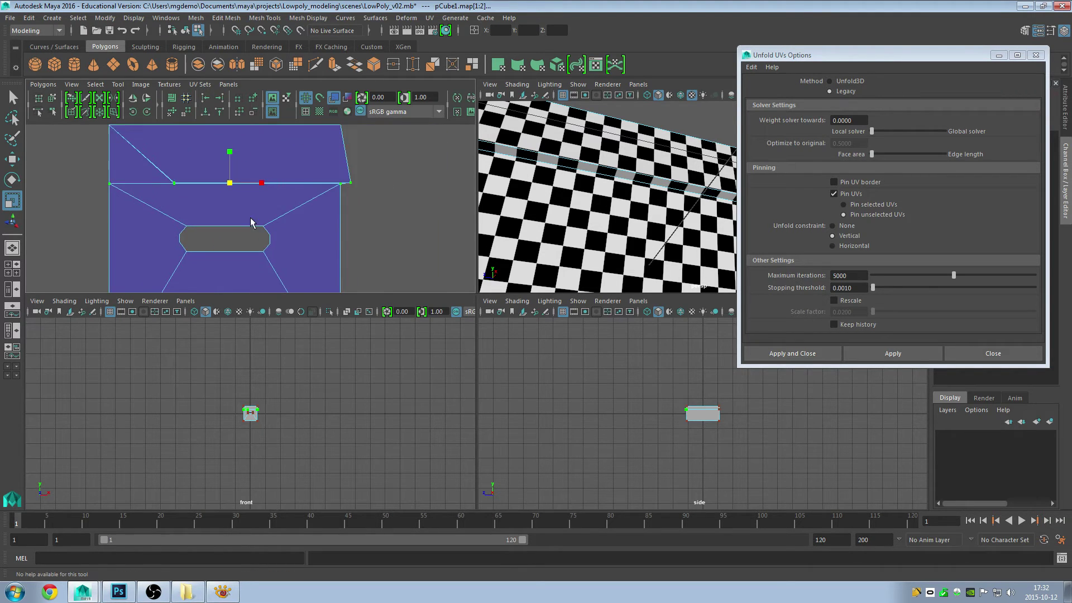
pyautogui.click(893, 354)
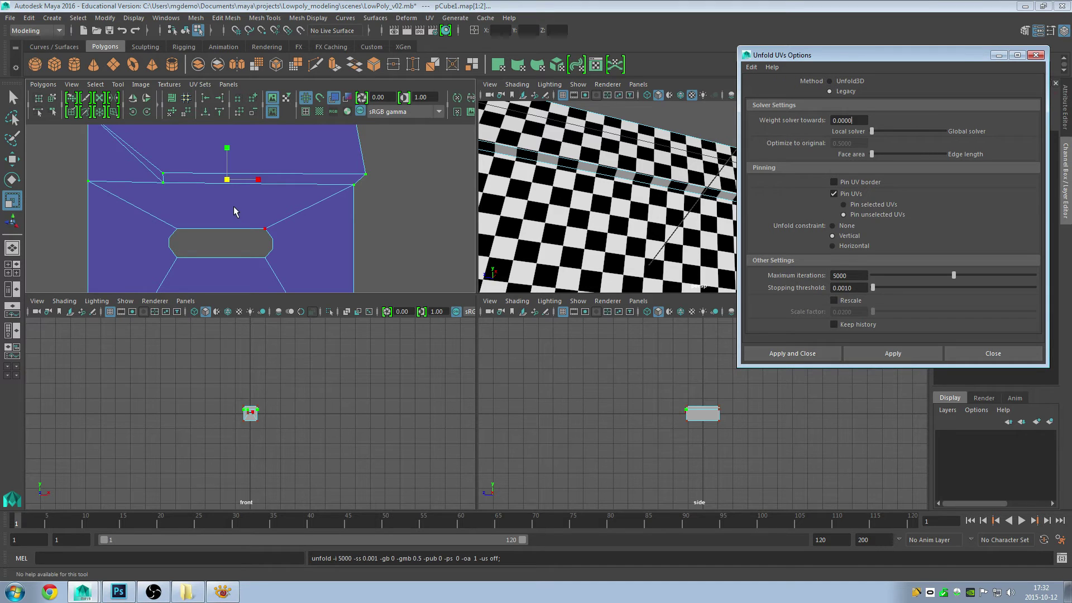
pyautogui.keyDown('alt'); pyautogui.moveTo(229, 182); pyautogui.dragTo(243, 209, button='middle'); pyautogui.keyUp('alt')
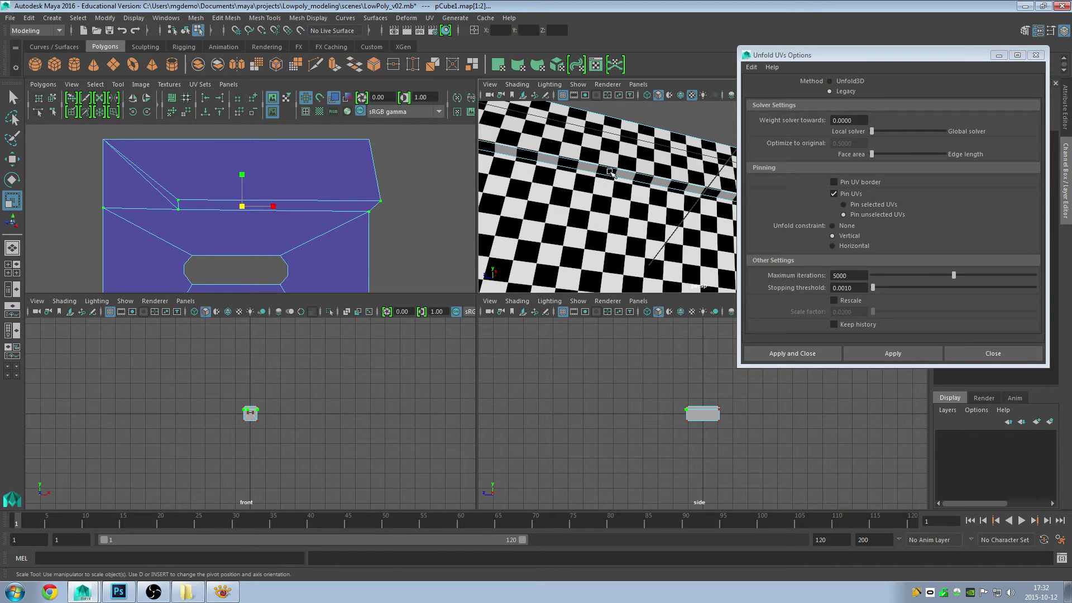
pyautogui.keyDown('alt'); pyautogui.moveTo(646, 187); pyautogui.dragTo(624, 207, button='middle'); pyautogui.keyUp('alt')
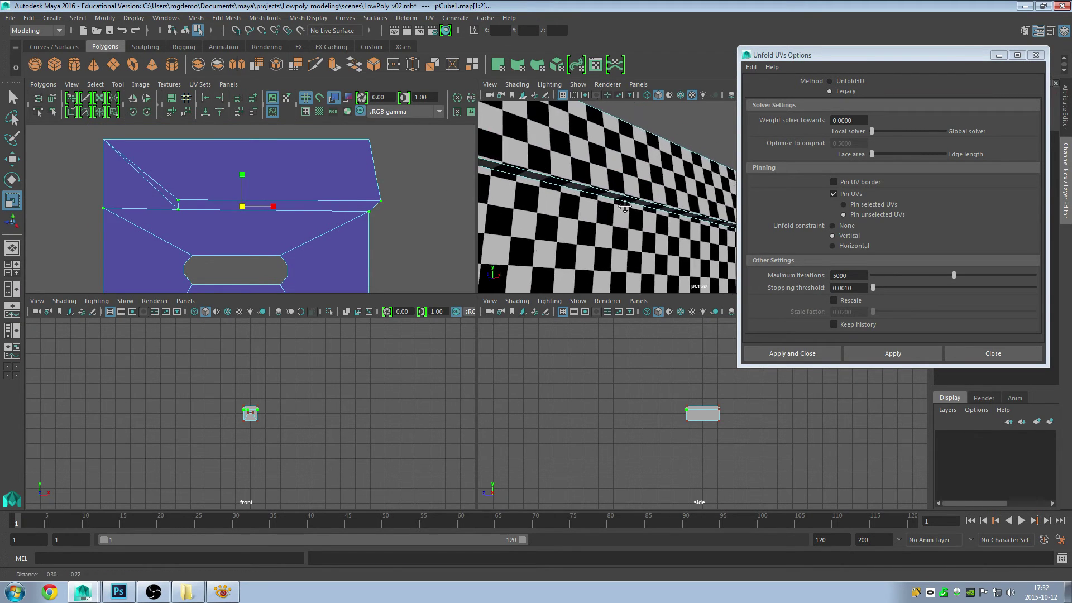
pyautogui.moveTo(624, 208)
pyautogui.keyDown('alt'); pyautogui.mouseDown()
pyautogui.moveTo(611, 200)
pyautogui.moveTo(614, 215)
pyautogui.moveTo(589, 228)
pyautogui.moveTo(596, 203)
pyautogui.mouseUp(); pyautogui.keyUp('alt')
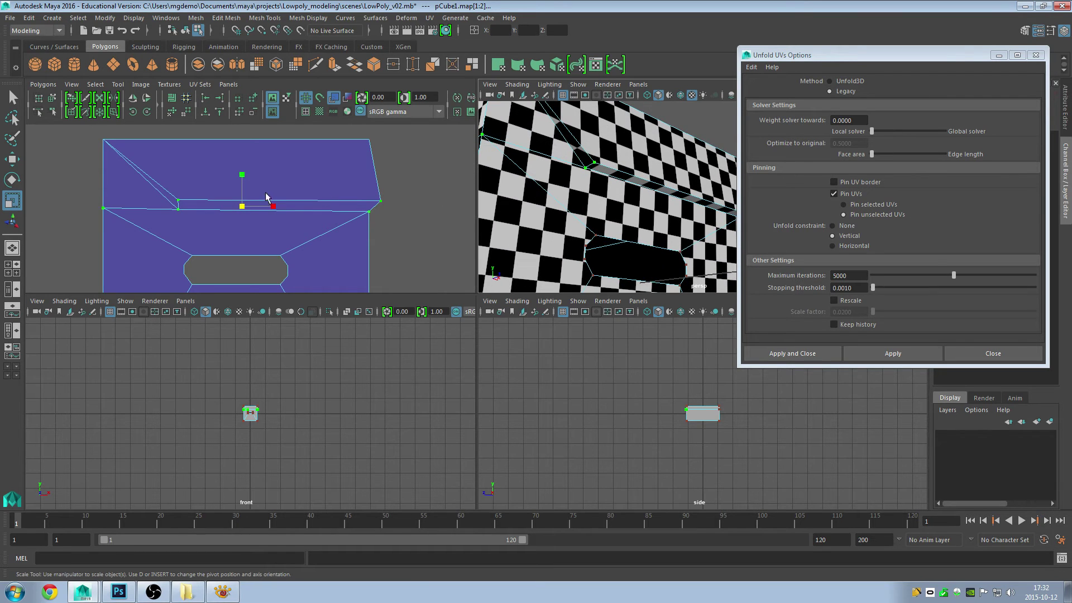
# - Select the lid flap's two corner UVs, adjust Pin UVs, and unfold them with a Horizontal constraint
pyautogui.click(103, 140)
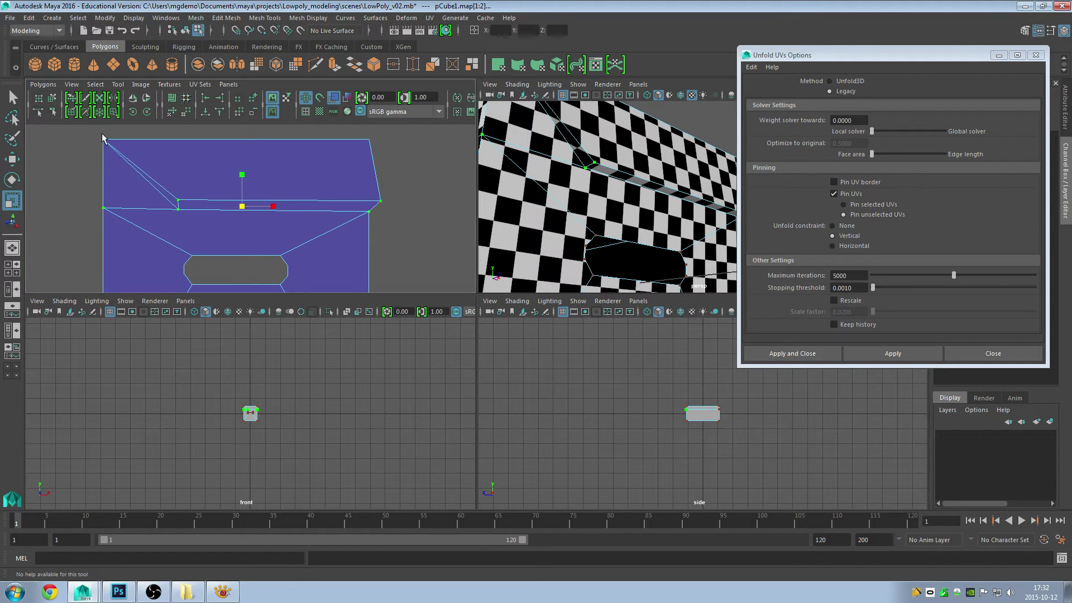
pyautogui.keyDown('shift'); pyautogui.click(182, 210); pyautogui.keyUp('shift')
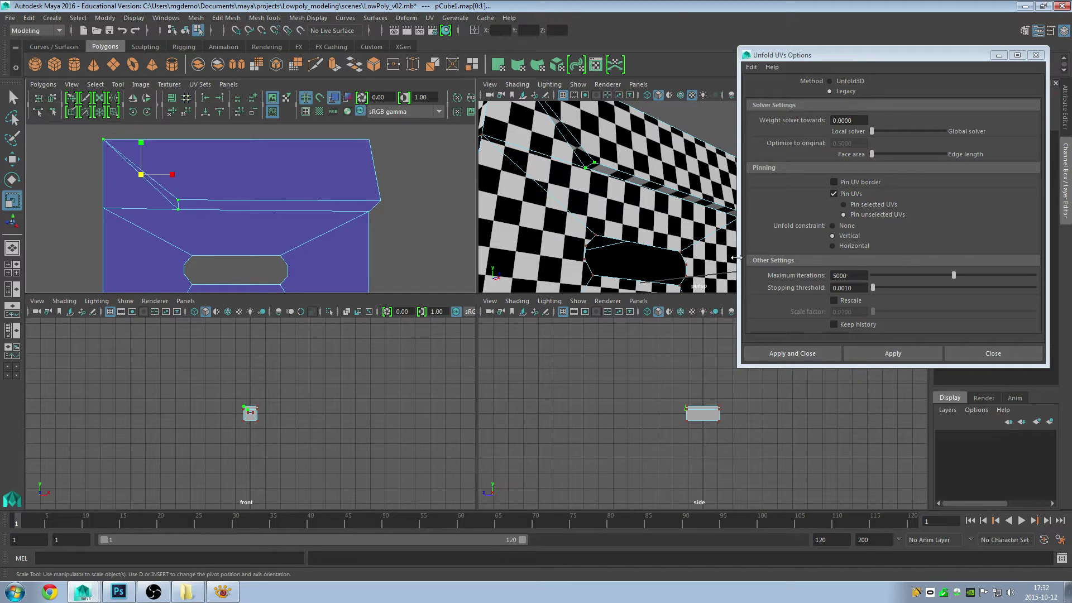
pyautogui.click(846, 205)
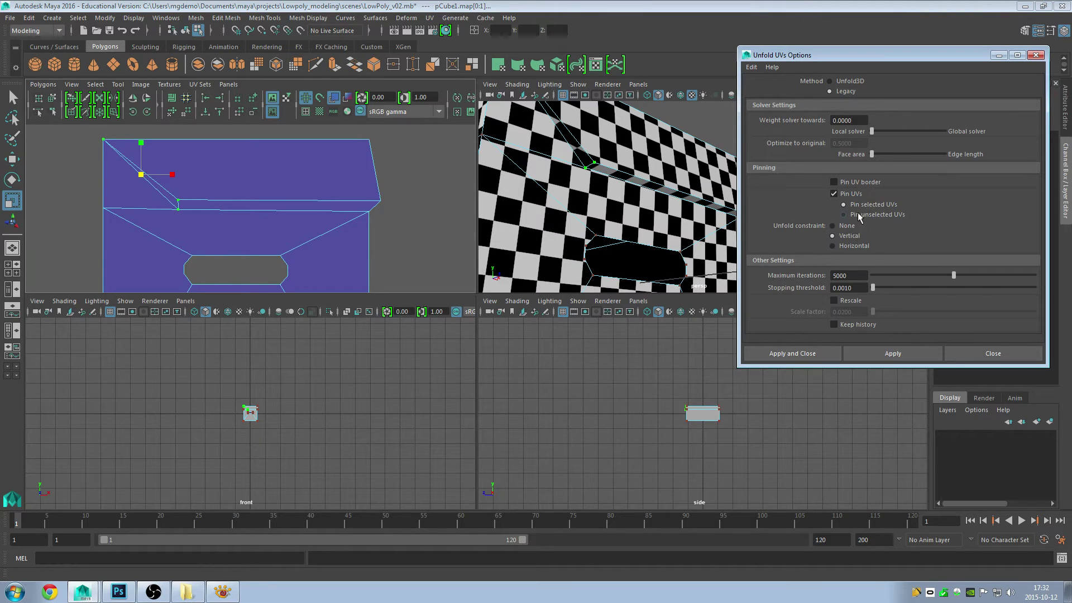
pyautogui.click(877, 353)
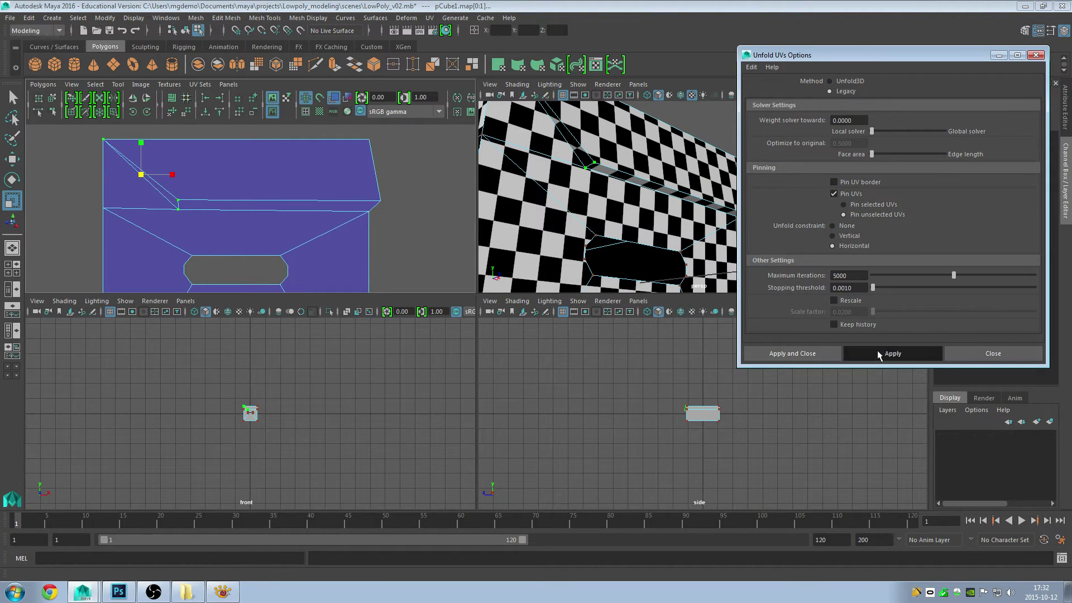
pyautogui.moveTo(602, 167)
pyautogui.keyDown('alt'); pyautogui.mouseDown()
pyautogui.moveTo(593, 182)
pyautogui.moveTo(666, 207)
pyautogui.moveTo(608, 210)
pyautogui.mouseUp(); pyautogui.keyUp('alt')
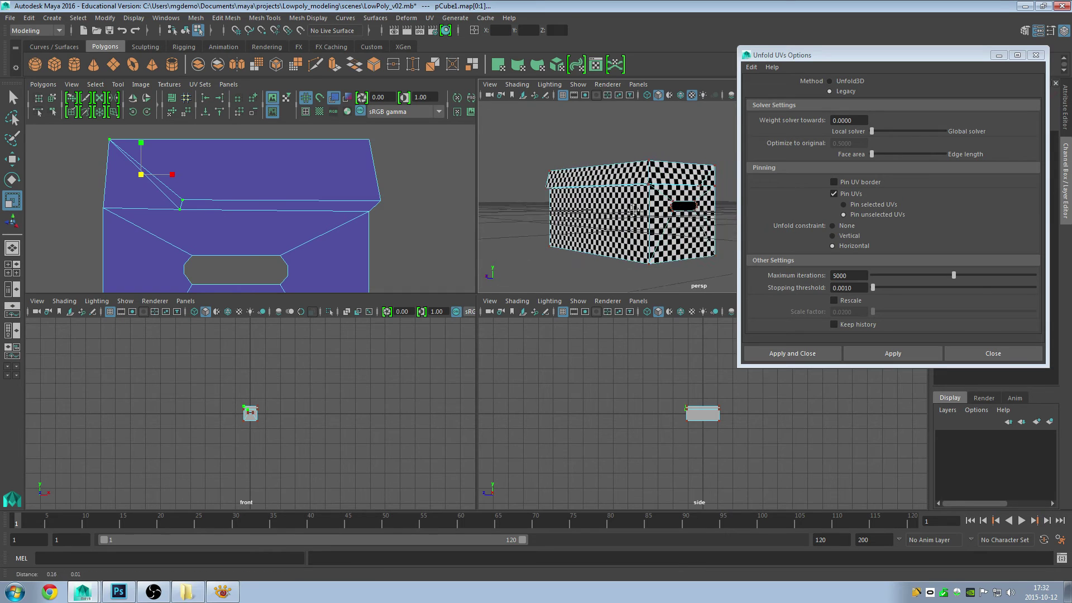
pyautogui.scroll(-3, 129, 189)
pyautogui.keyDown('alt'); pyautogui.moveTo(129, 188); pyautogui.dragTo(155, 129, button='middle'); pyautogui.keyUp('alt')
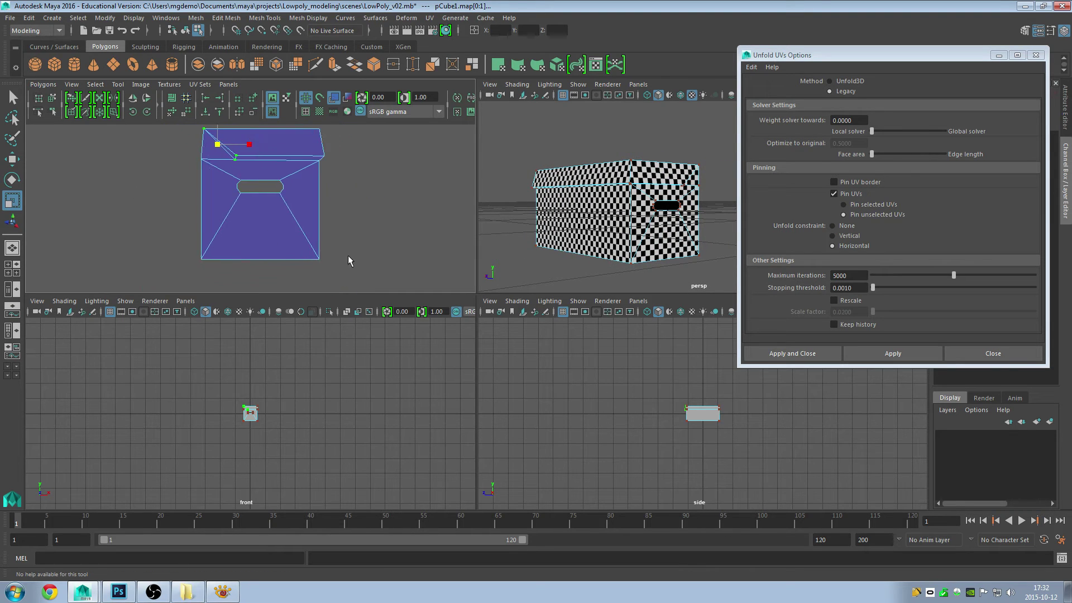
# - Unfold the end panel's top-edge UVs with a Vertical constraint
pyautogui.scroll(-3, 306, 221)
pyautogui.moveTo(224, 183); pyautogui.dragTo(319, 206)
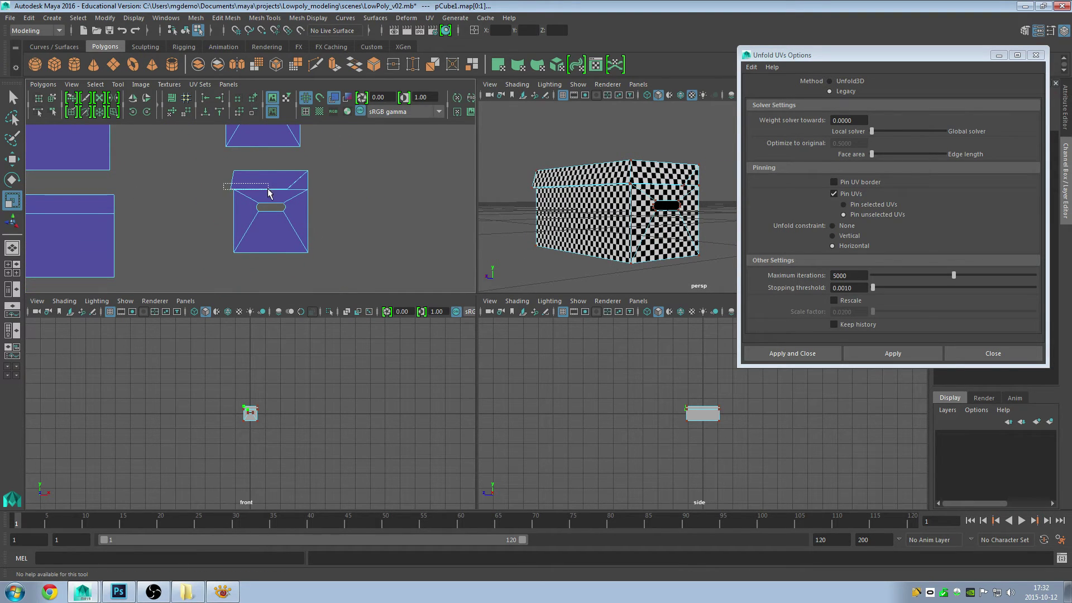
pyautogui.scroll(2, 253, 216)
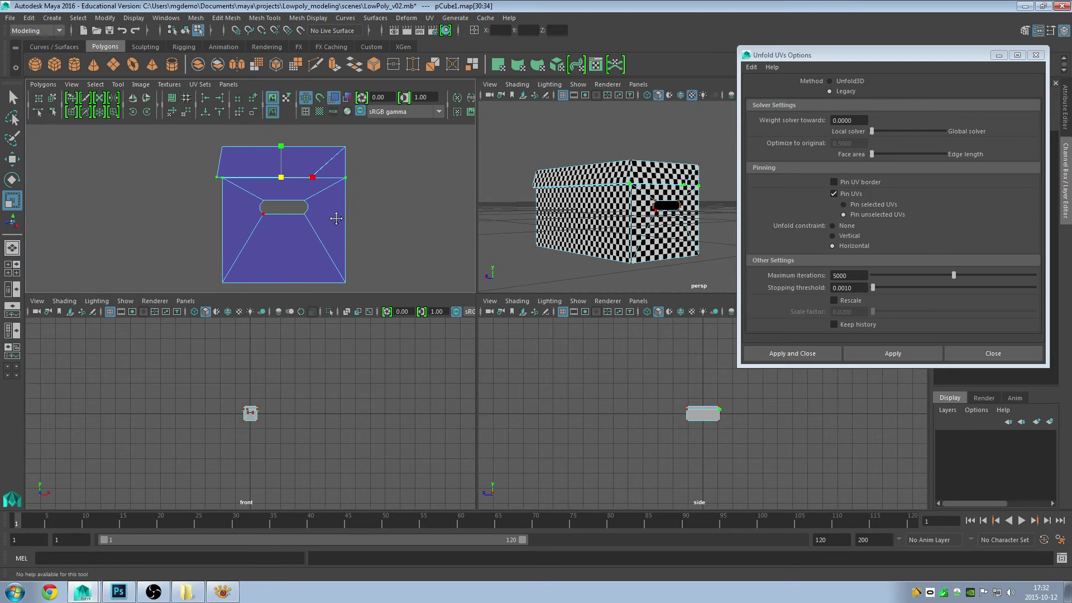
pyautogui.click(854, 237)
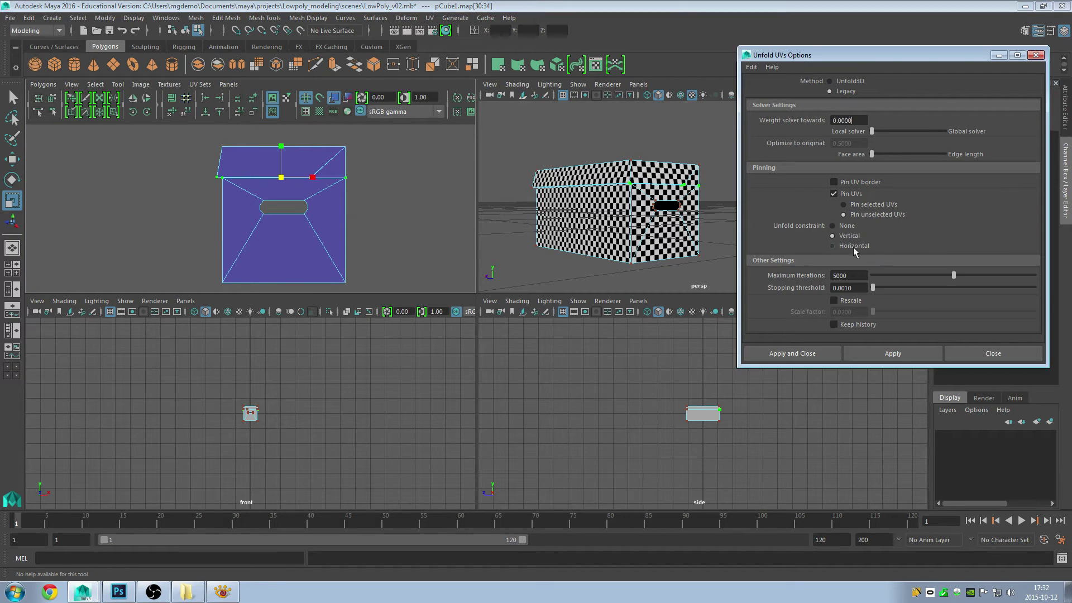
pyautogui.click(897, 354)
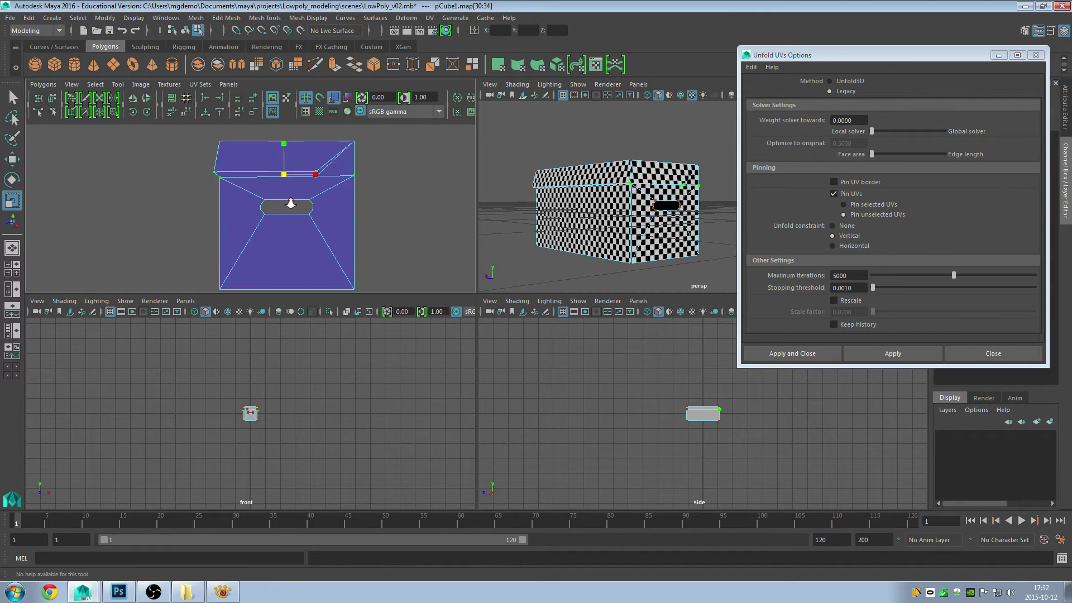
# - Unfold the lid flap's corner UV with a Horizontal constraint and close the Unfold UVs Options
pyautogui.scroll(2, 364, 202)
pyautogui.scroll(1, 364, 202)
pyautogui.keyDown('alt'); pyautogui.moveTo(363, 201); pyautogui.dragTo(250, 216, button='middle'); pyautogui.keyUp('alt')
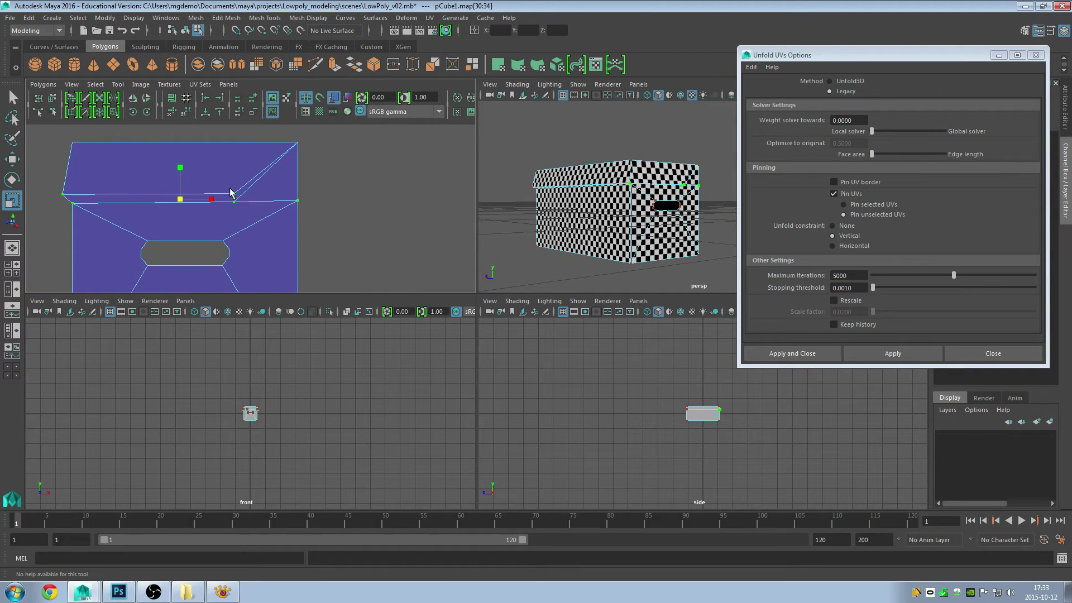
pyautogui.click(234, 199)
pyautogui.moveTo(293, 135); pyautogui.dragTo(303, 148)
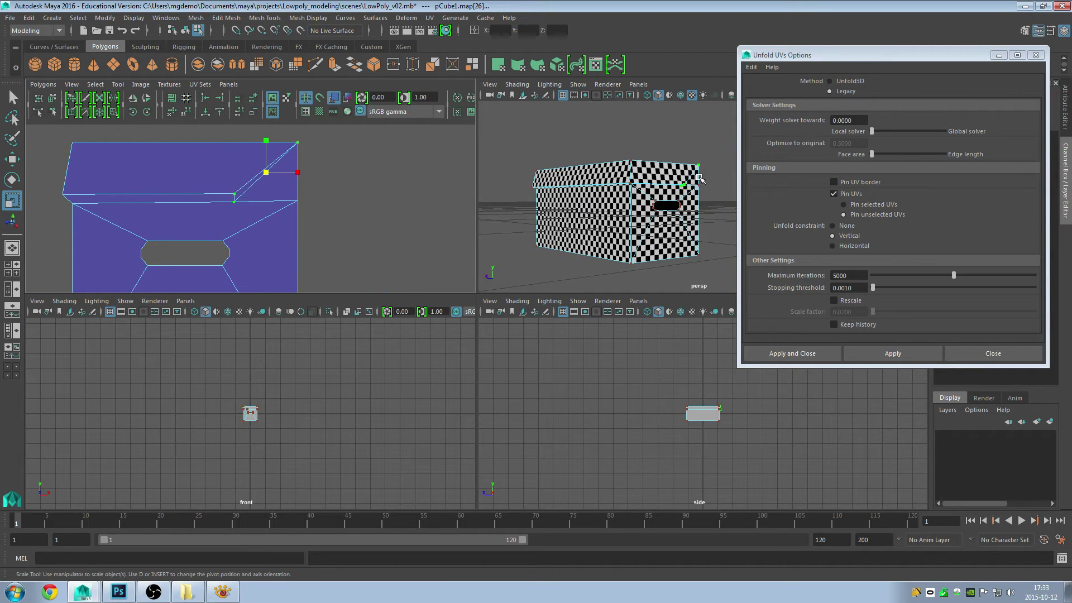
pyautogui.moveTo(699, 177)
pyautogui.keyDown('alt'); pyautogui.mouseDown()
pyautogui.moveTo(606, 236)
pyautogui.moveTo(622, 211)
pyautogui.mouseUp(); pyautogui.keyUp('alt')
pyautogui.click(843, 247)
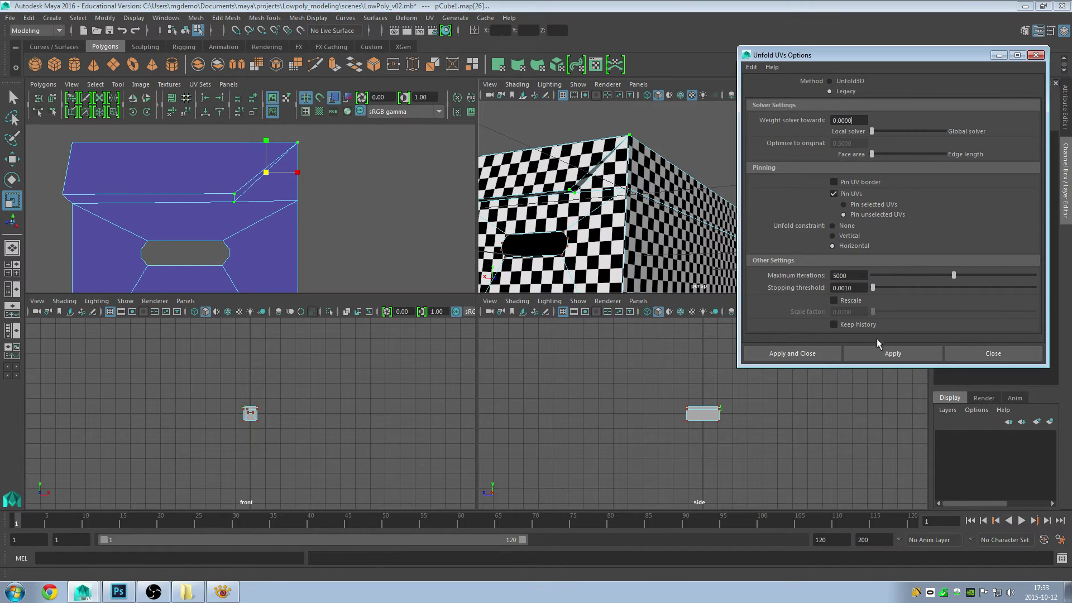
pyautogui.click(880, 350)
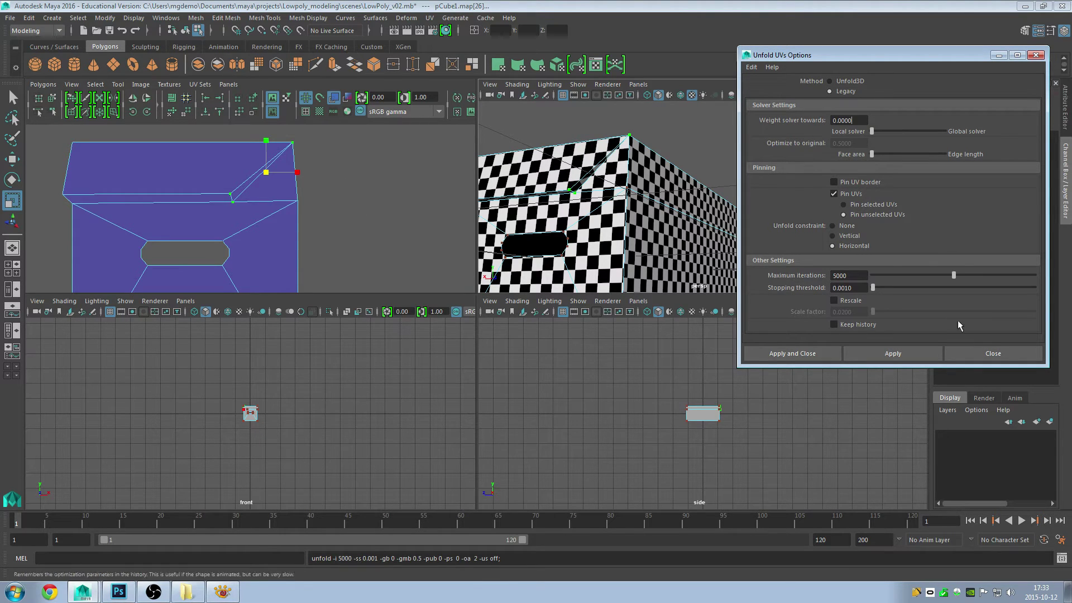
pyautogui.click(979, 355)
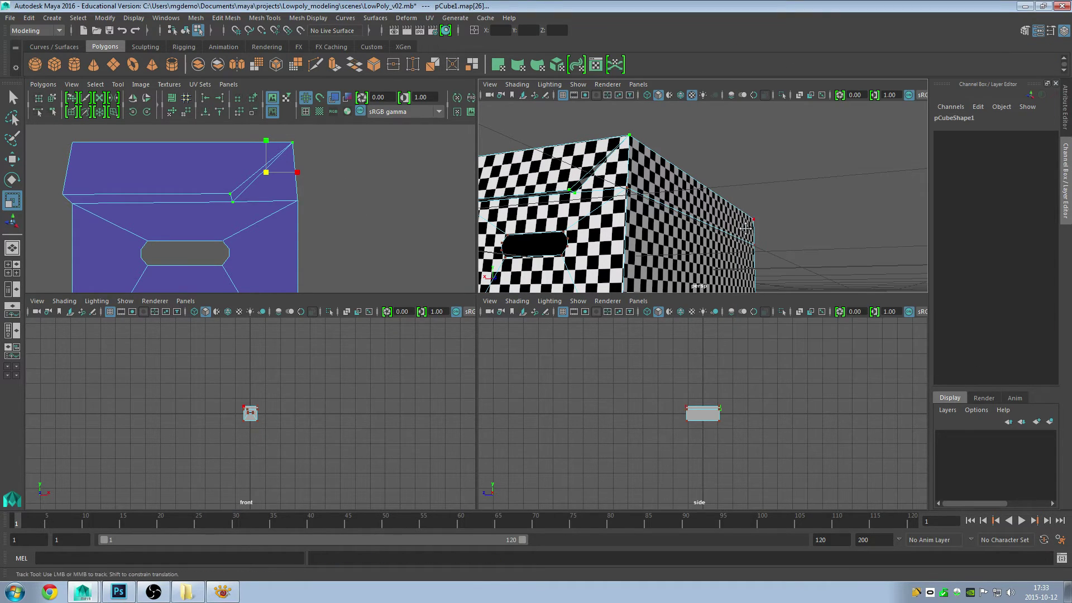
# - Maximize the UV editor and line up the long side and end panel shells
pyautogui.scroll(-5, 550, 242)
pyautogui.keyDown('alt'); pyautogui.moveTo(551, 242); pyautogui.dragTo(742, 246); pyautogui.keyUp('alt')
pyautogui.press('space')
pyautogui.scroll(-2, 327, 224)
pyautogui.scroll(-2, 303, 280)
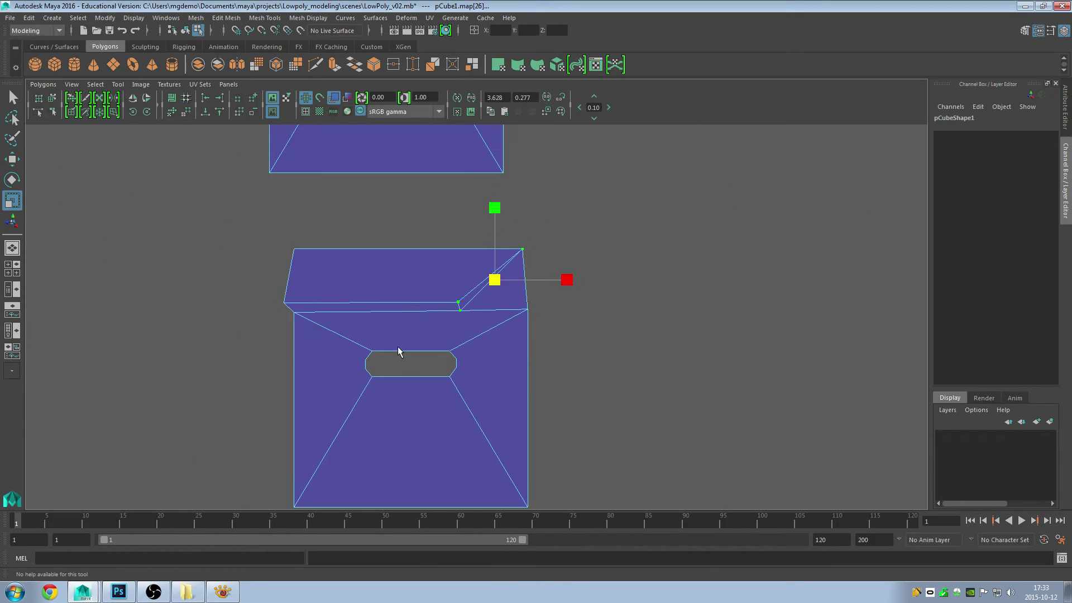
pyautogui.scroll(-2, 397, 354)
pyautogui.scroll(-2, 546, 359)
pyautogui.scroll(-2, 316, 320)
pyautogui.scroll(-1, 232, 320)
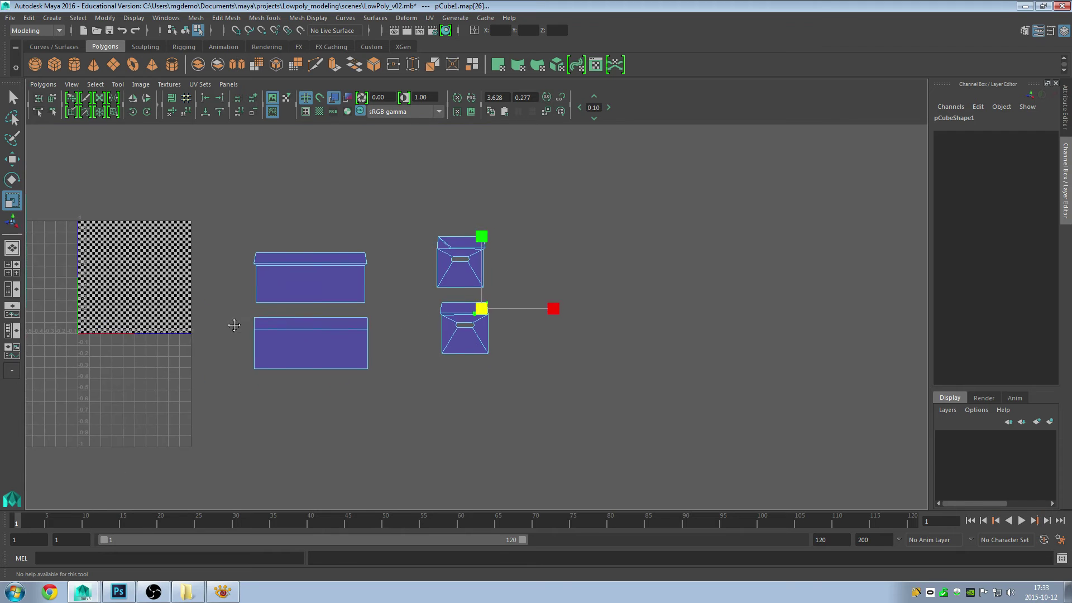
pyautogui.keyDown('alt'); pyautogui.moveTo(233, 321); pyautogui.dragTo(480, 325, button='middle'); pyautogui.keyUp('alt')
pyautogui.scroll(-1, 528, 322)
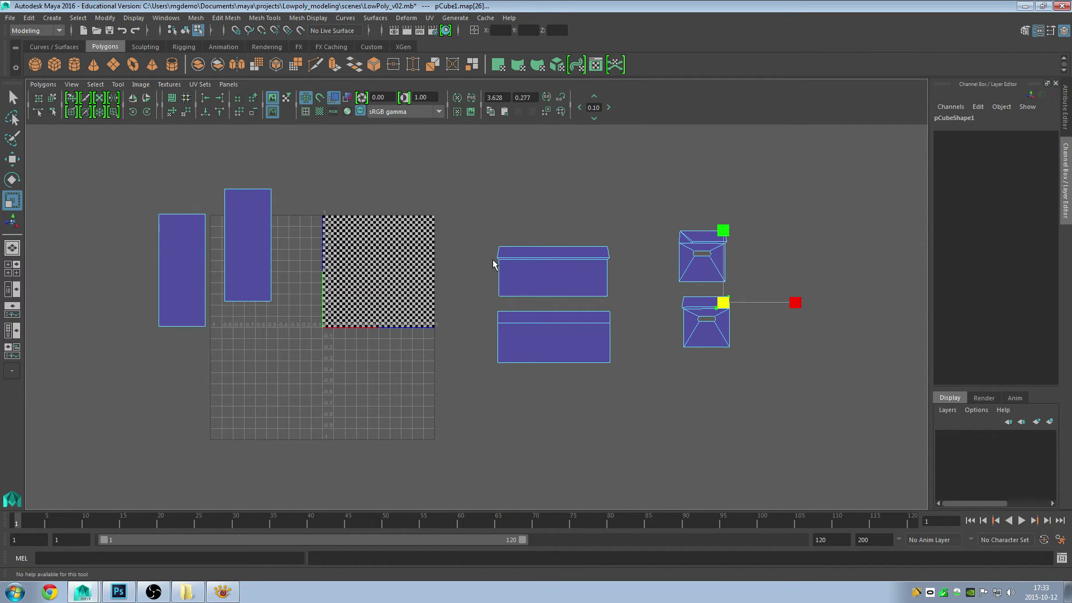
pyautogui.scroll(1, 479, 282)
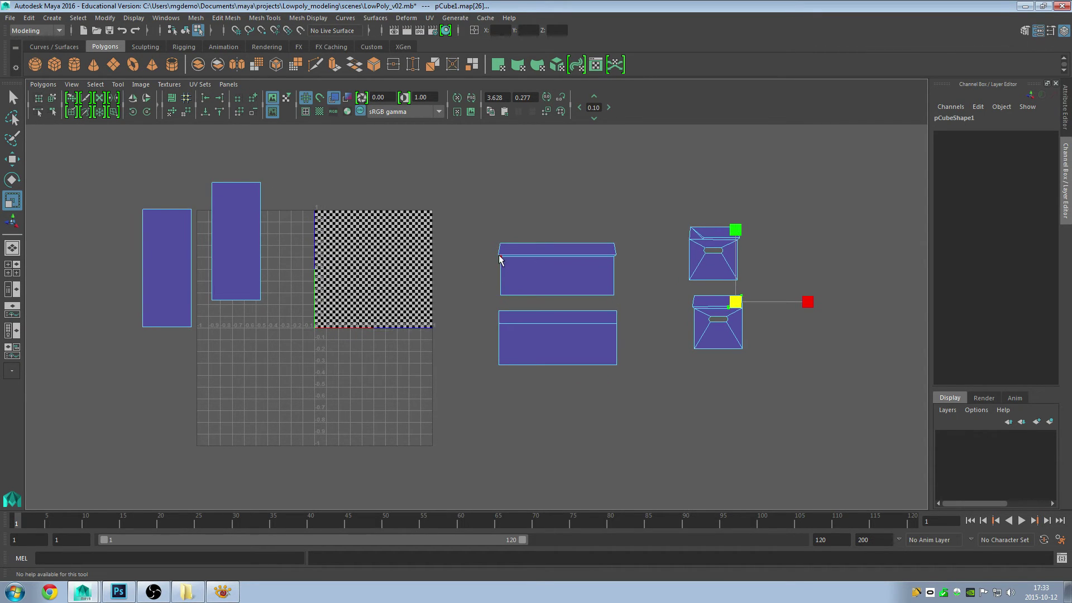
pyautogui.moveTo(511, 254); pyautogui.dragTo(627, 301)
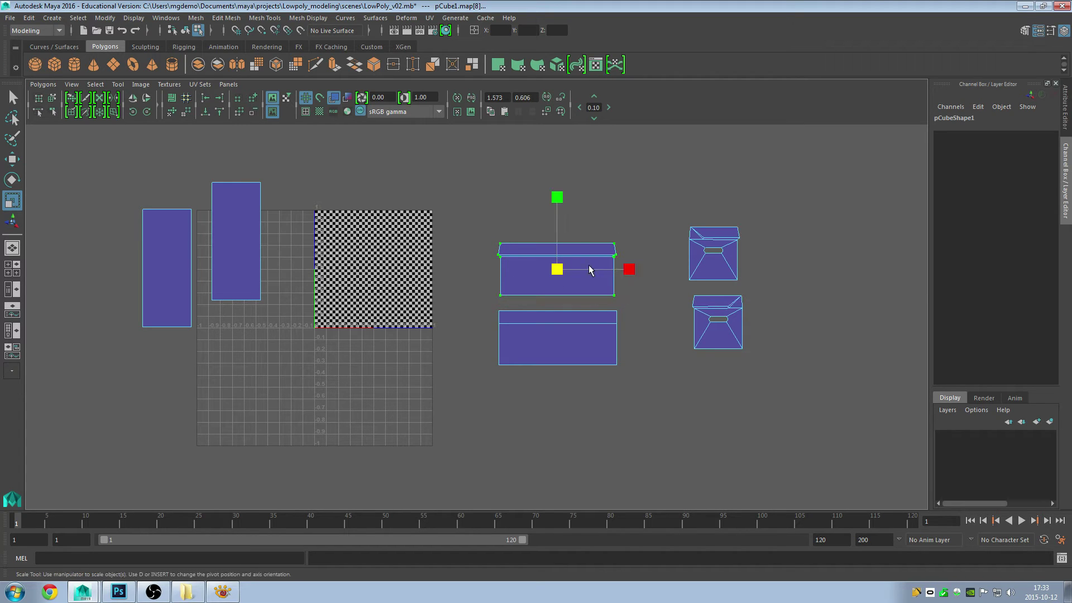
pyautogui.press('w')
pyautogui.moveTo(558, 194); pyautogui.dragTo(558, 205)
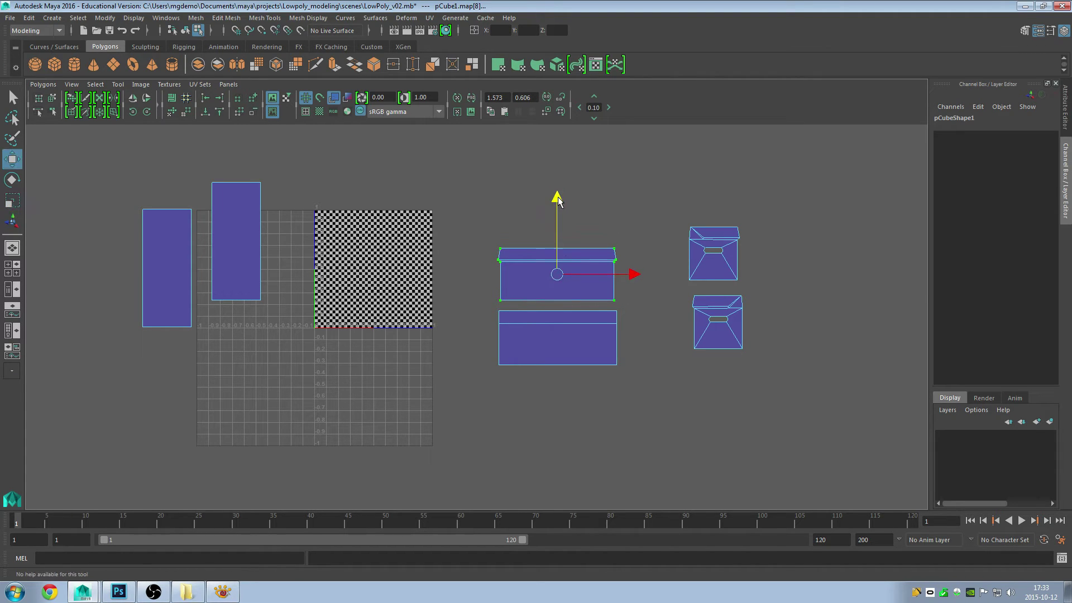
pyautogui.moveTo(679, 205); pyautogui.dragTo(758, 293)
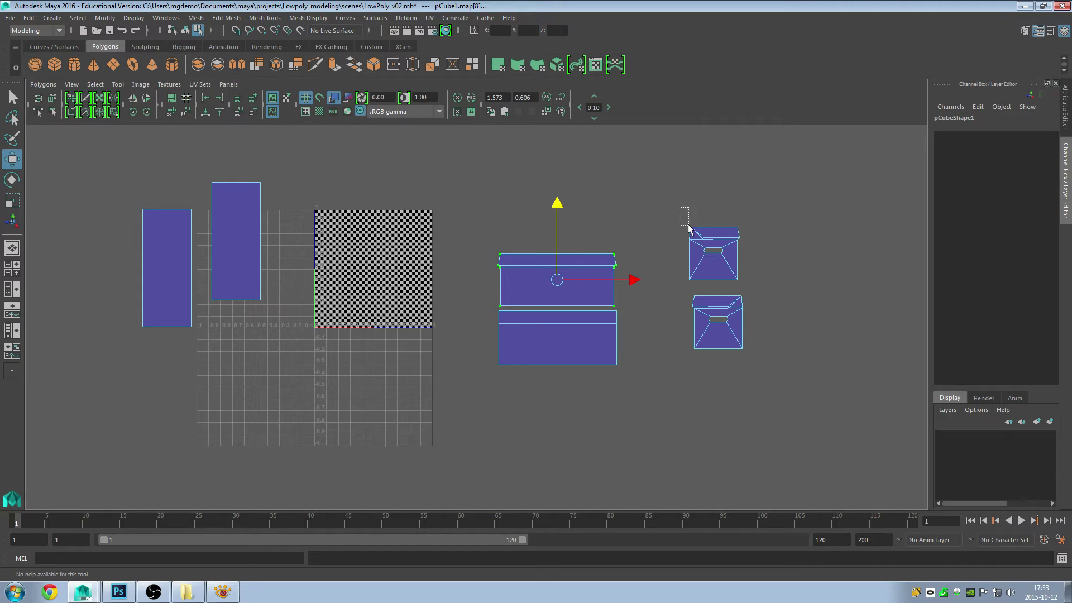
pyautogui.moveTo(718, 258)
pyautogui.mouseDown()
pyautogui.moveTo(651, 282)
pyautogui.moveTo(778, 372)
pyautogui.mouseUp()
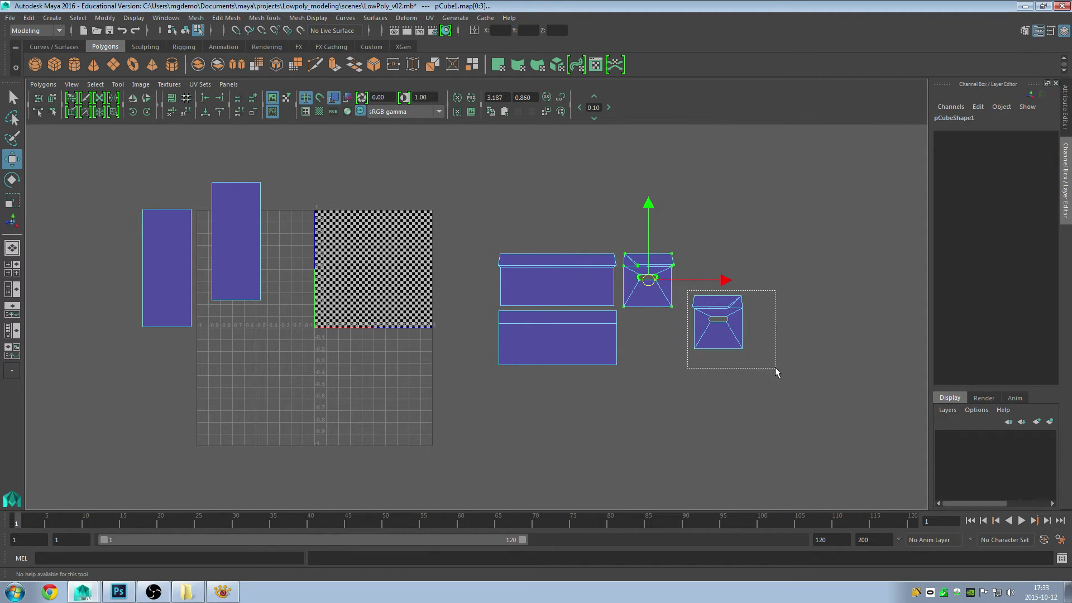
pyautogui.moveTo(718, 321); pyautogui.dragTo(648, 339)
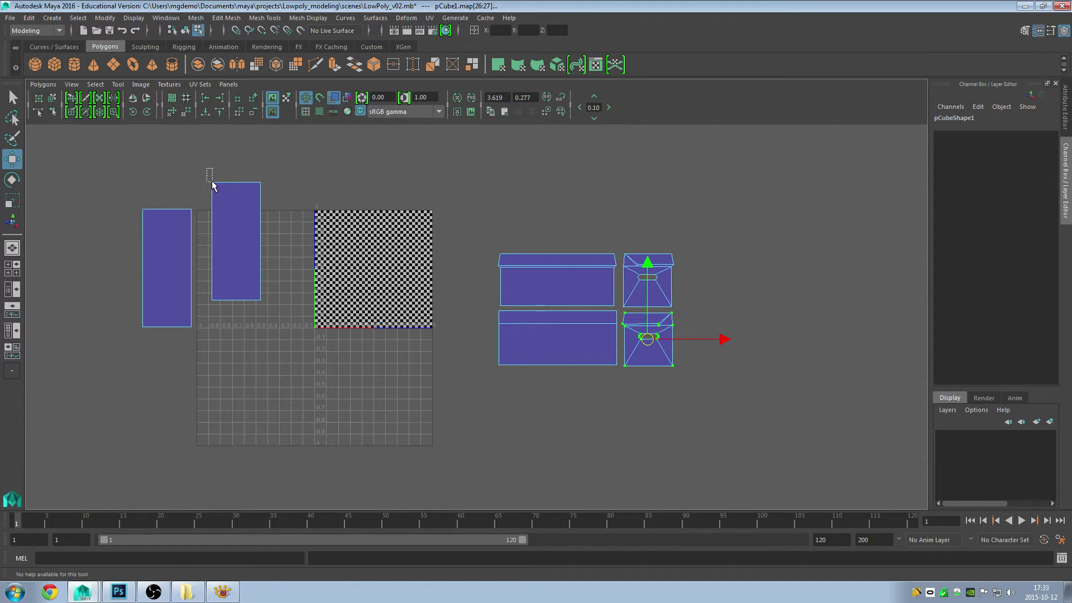
# - Move the two tall shells up beside the other shells
pyautogui.moveTo(206, 168); pyautogui.dragTo(288, 334)
pyautogui.moveTo(236, 241); pyautogui.dragTo(530, 188)
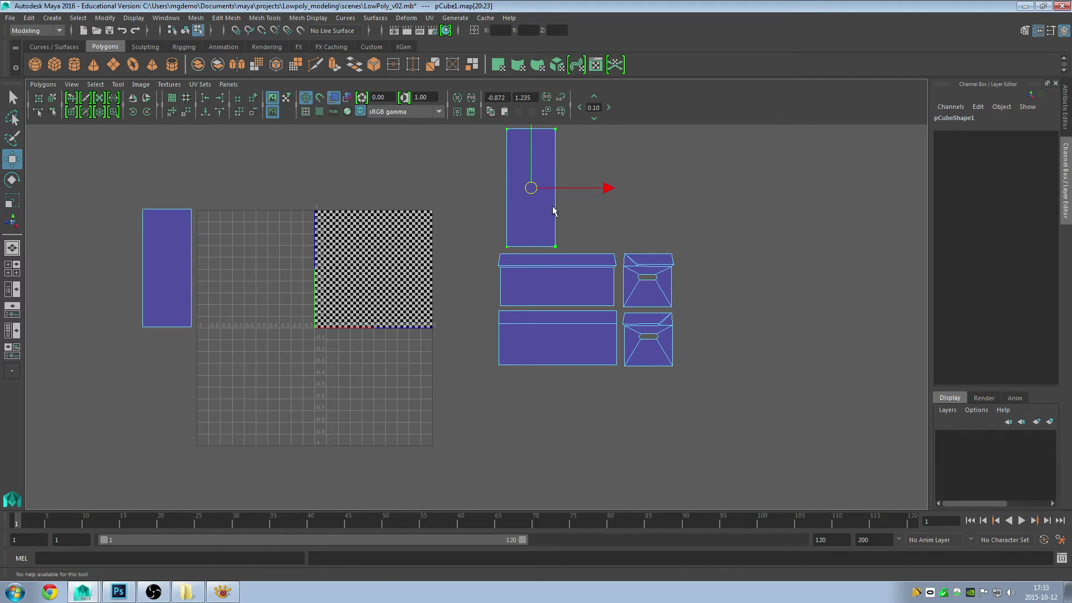
pyautogui.keyDown('alt'); pyautogui.moveTo(555, 208); pyautogui.dragTo(528, 276, button='middle'); pyautogui.keyUp('alt')
pyautogui.moveTo(92, 234); pyautogui.dragTo(242, 479)
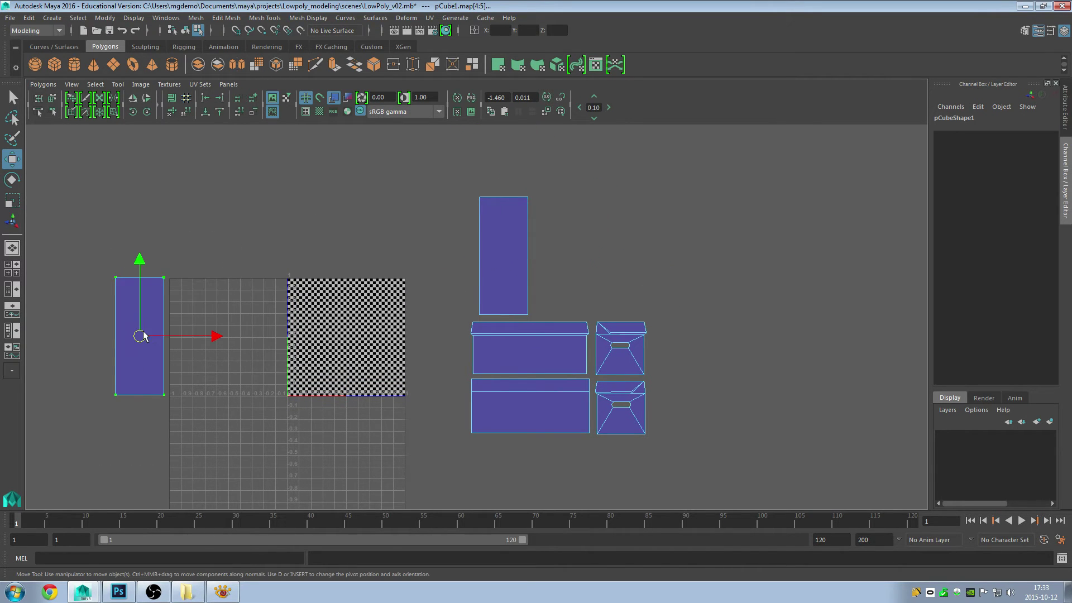
pyautogui.moveTo(142, 336); pyautogui.dragTo(586, 257)
pyautogui.moveTo(579, 258); pyautogui.dragTo(572, 257)
# - Move all arranged shells onto the 0–1 UV tile and scale them down to fit
pyautogui.scroll(-2, 620, 323)
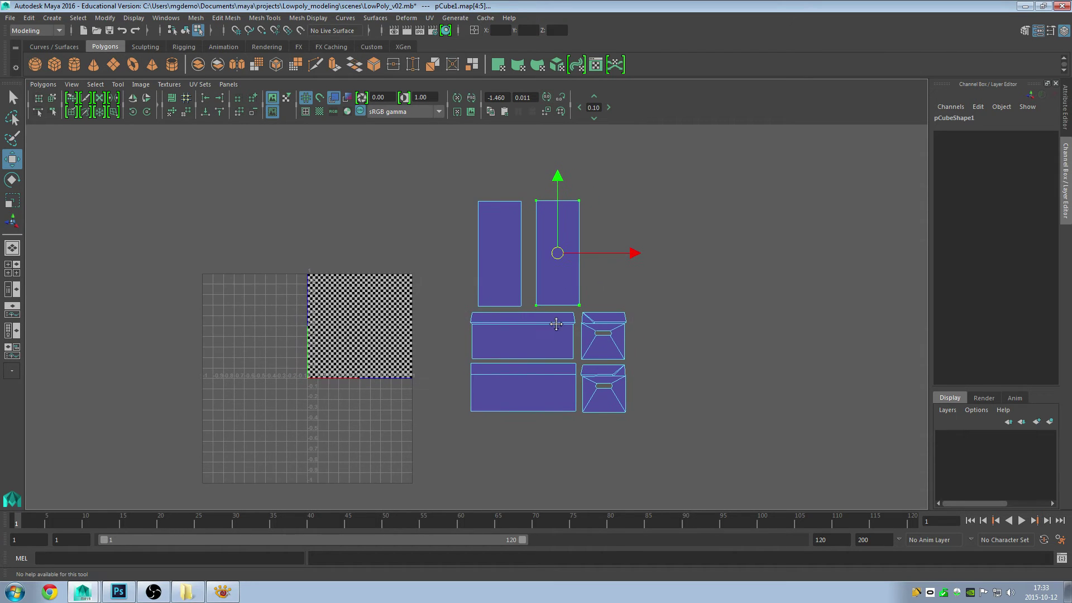
pyautogui.scroll(-1, 620, 323)
pyautogui.moveTo(454, 158)
pyautogui.mouseDown()
pyautogui.moveTo(678, 461)
pyautogui.moveTo(698, 424)
pyautogui.mouseUp()
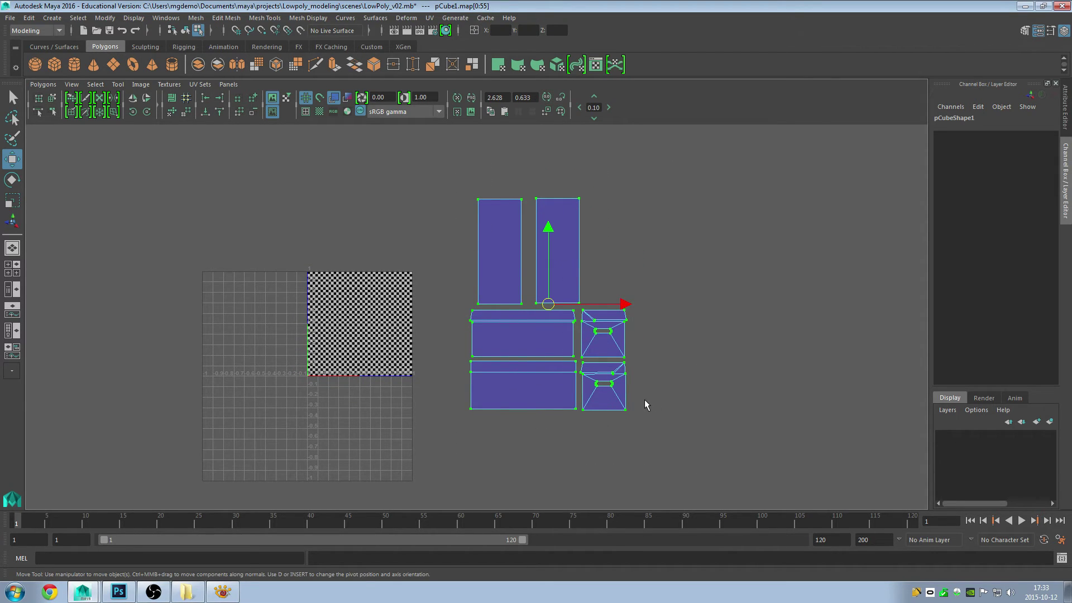
pyautogui.moveTo(549, 304); pyautogui.dragTo(372, 306)
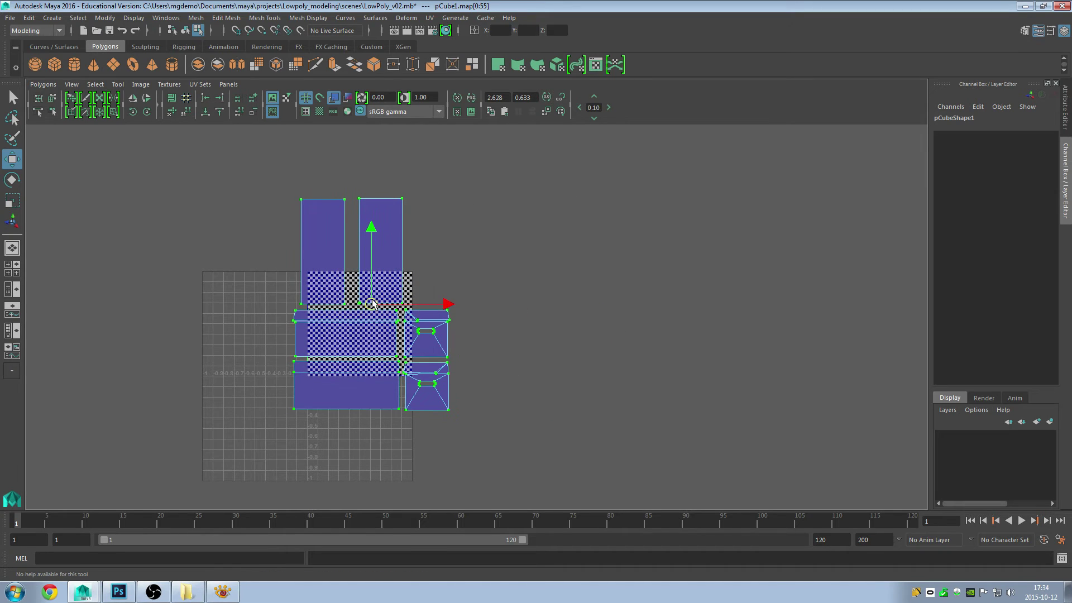
pyautogui.keyDown('alt'); pyautogui.moveTo(324, 343); pyautogui.dragTo(541, 367, button='right'); pyautogui.keyUp('alt')
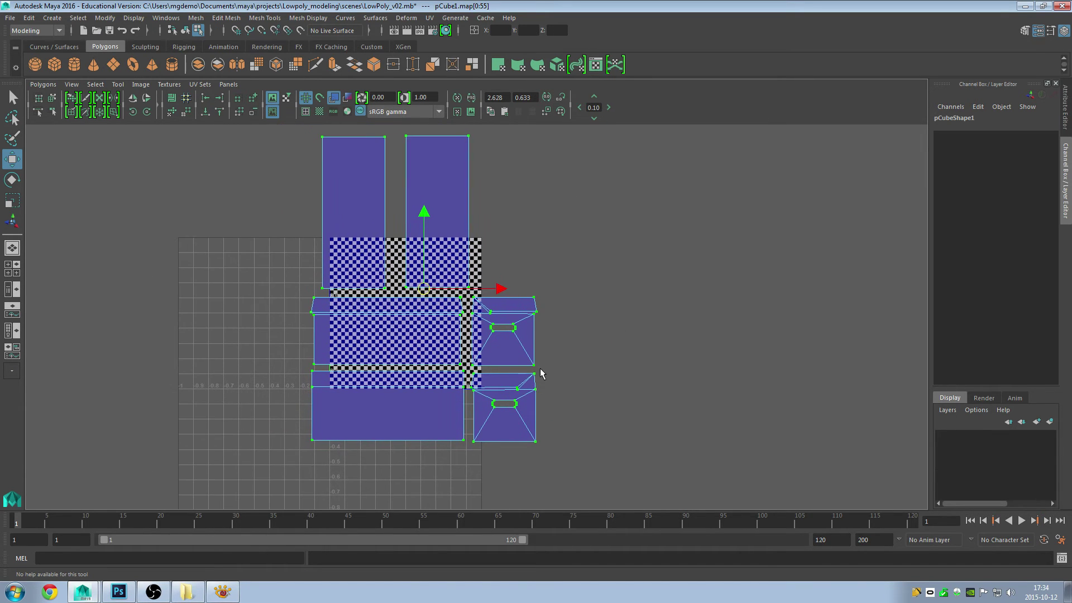
pyautogui.press('r')
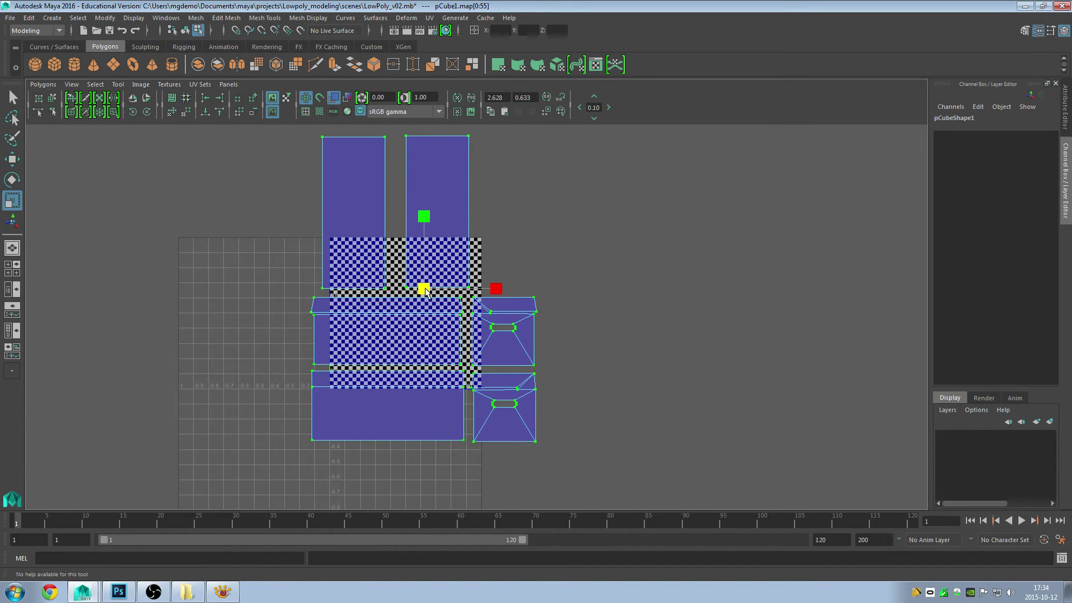
pyautogui.moveTo(424, 291); pyautogui.dragTo(389, 304)
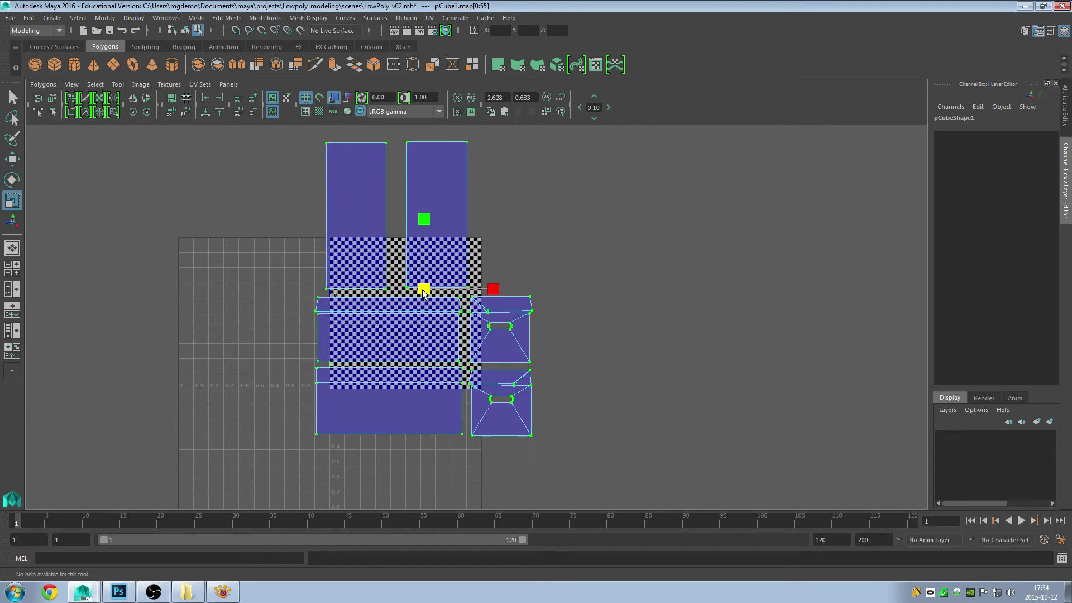
pyautogui.press('w')
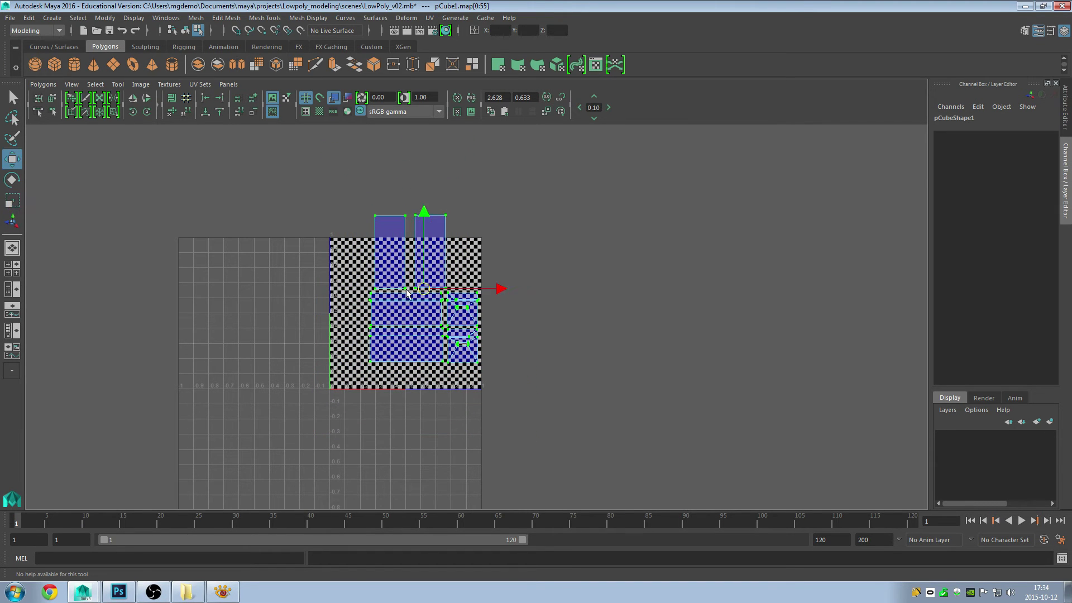
pyautogui.moveTo(423, 290); pyautogui.dragTo(407, 311)
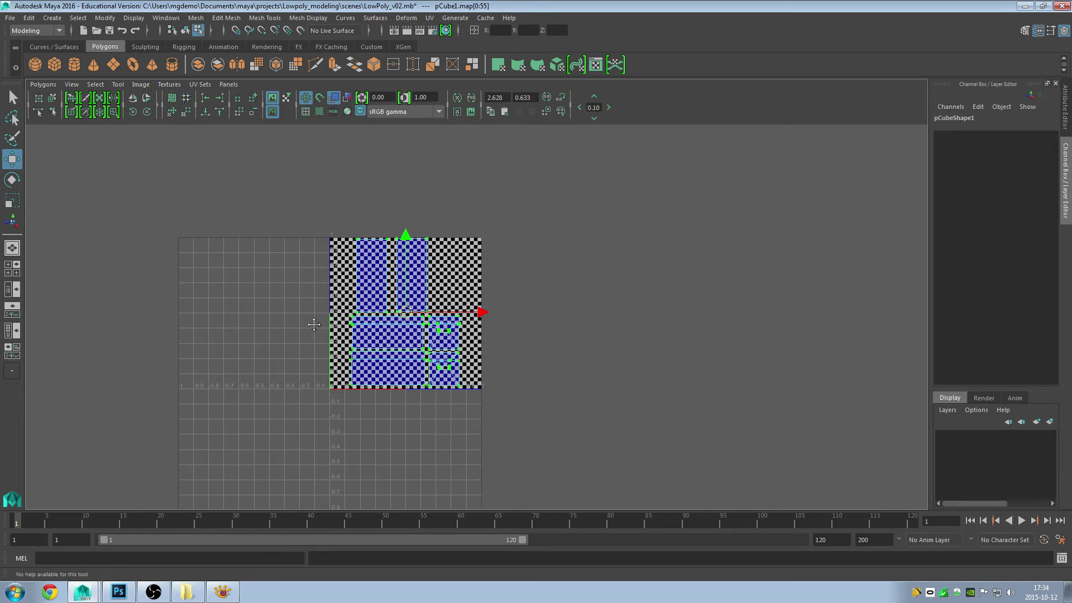
pyautogui.keyDown('alt'); pyautogui.moveTo(314, 321); pyautogui.dragTo(555, 376, button='right'); pyautogui.keyUp('alt')
pyautogui.keyDown('alt'); pyautogui.moveTo(554, 376); pyautogui.dragTo(668, 342, button='middle'); pyautogui.keyUp('alt')
pyautogui.scroll(2, 434, 291)
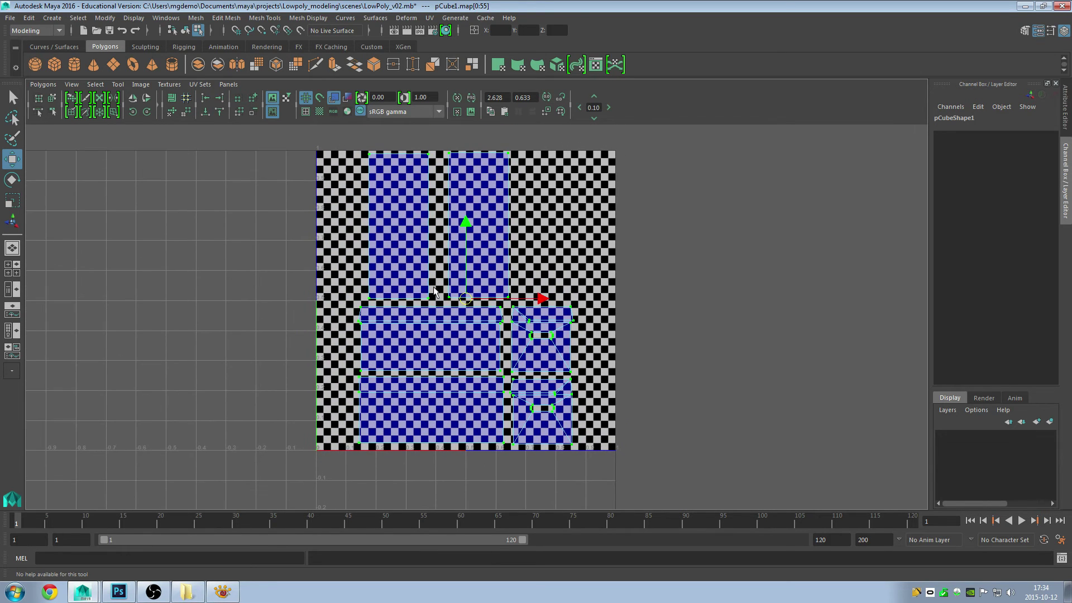
pyautogui.moveTo(465, 299); pyautogui.dragTo(461, 301)
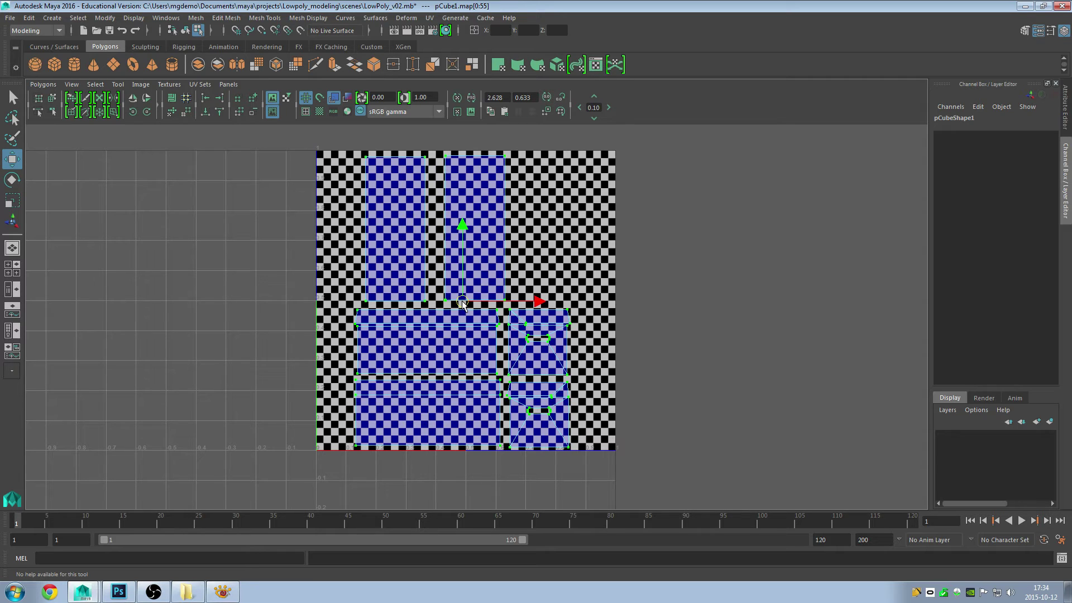
# - Slightly enlarge and nudge the shells to fill the tile, then restore the four-view layout
pyautogui.press('r')
pyautogui.moveTo(464, 302); pyautogui.dragTo(464, 301)
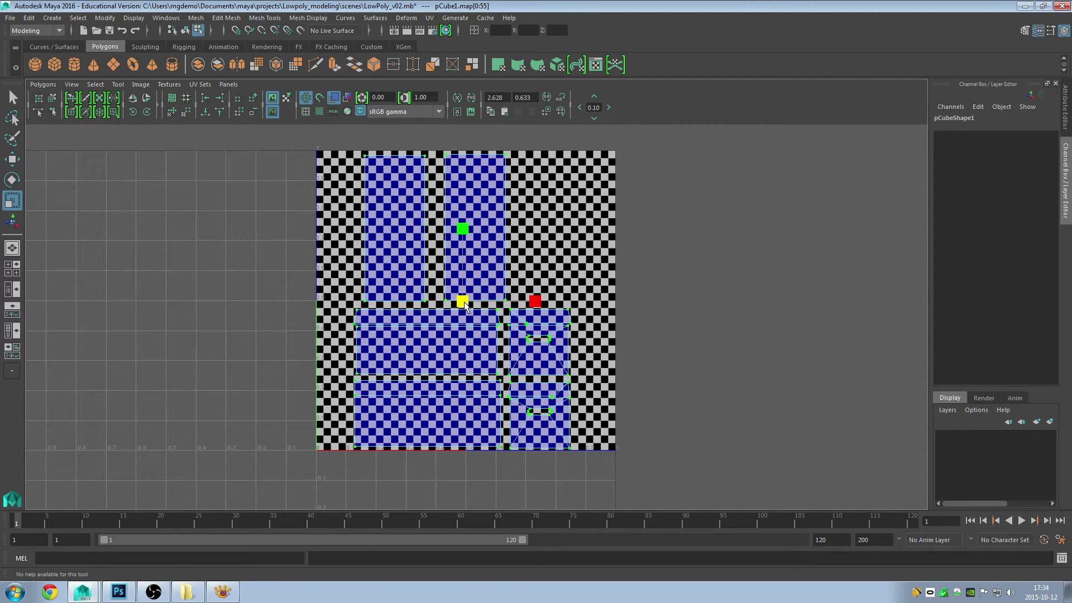
pyautogui.press('w')
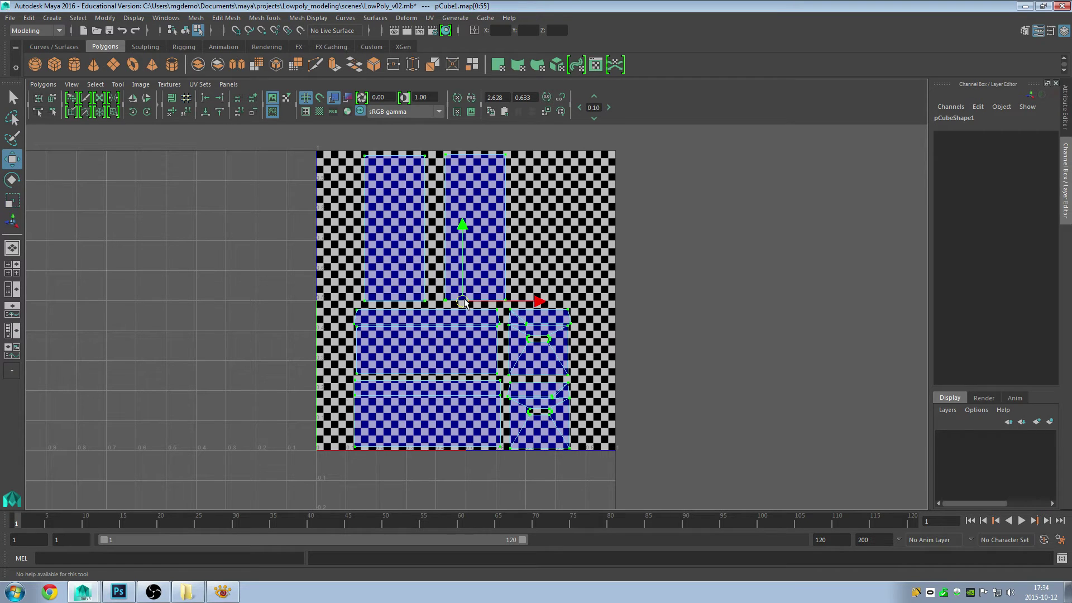
pyautogui.moveTo(463, 303); pyautogui.dragTo(464, 301)
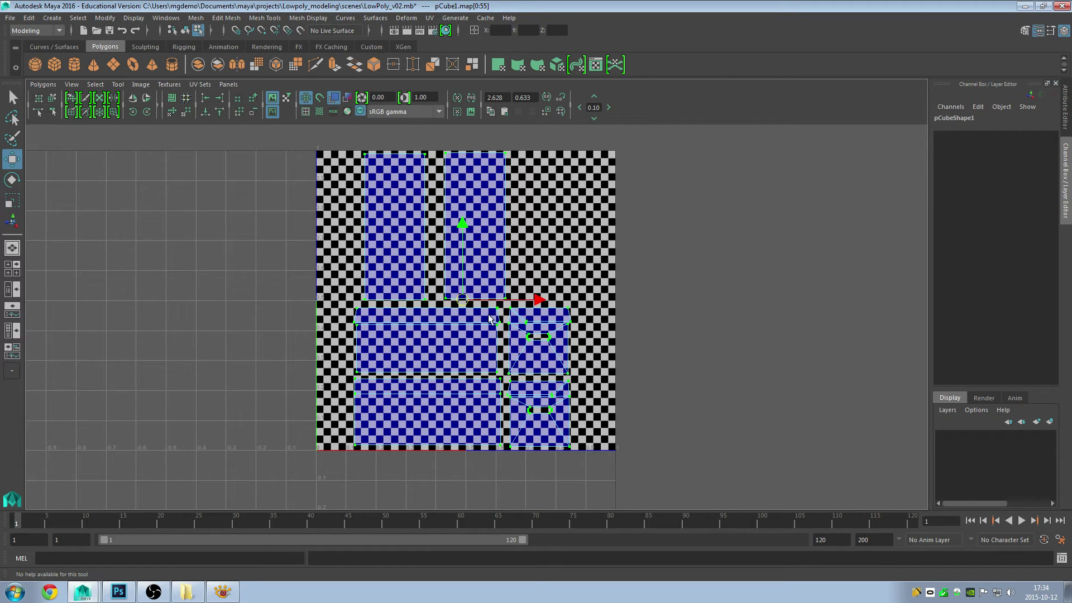
pyautogui.keyDown('alt'); pyautogui.moveTo(488, 321); pyautogui.dragTo(476, 323, button='middle'); pyautogui.keyUp('alt')
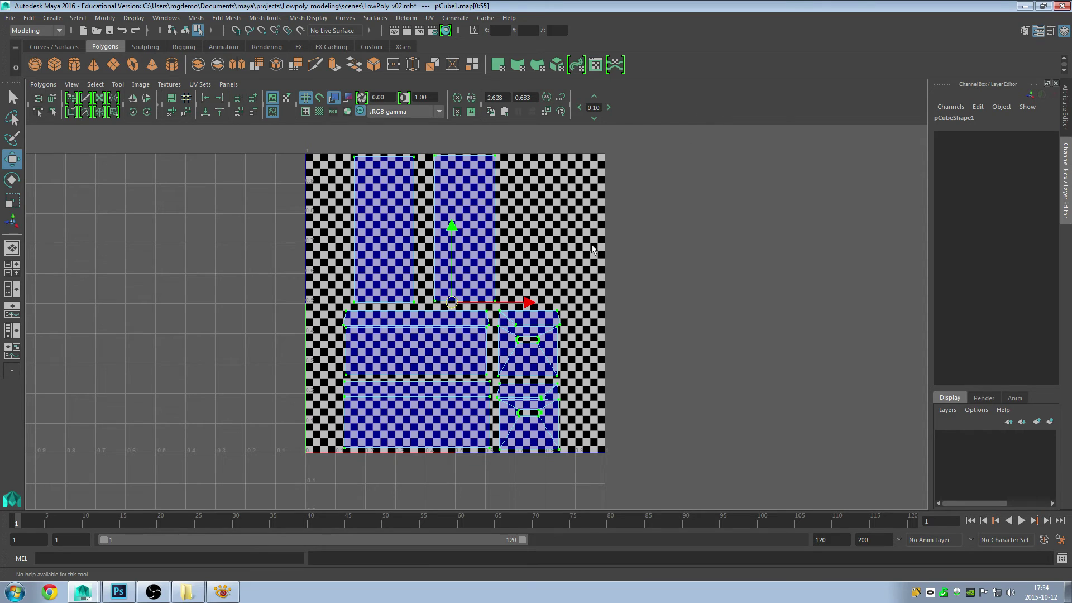
pyautogui.press('space')
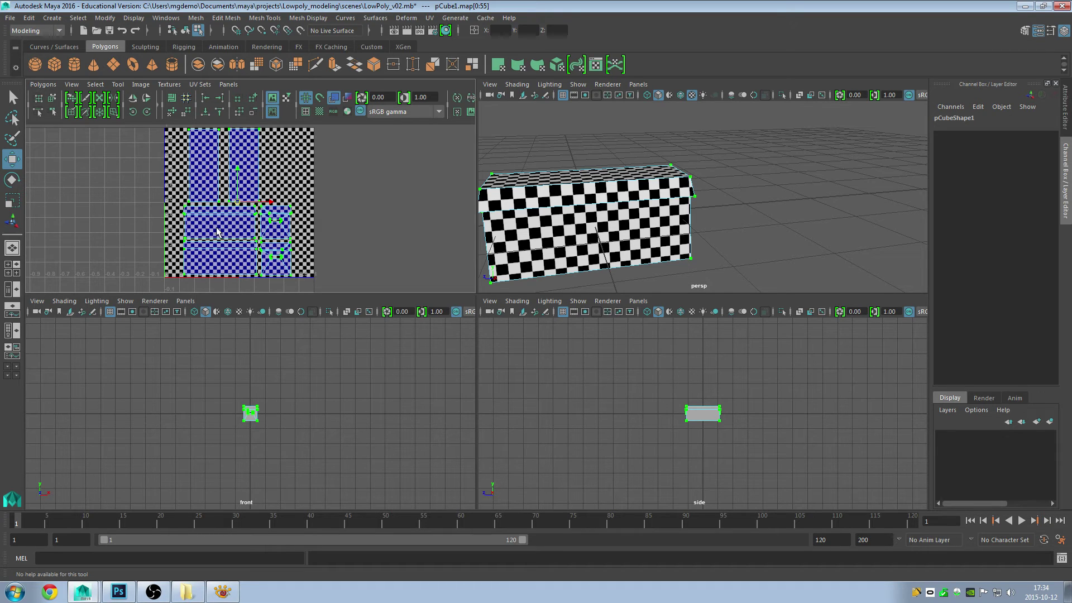
# - Save the box scene as LowPoly_v02.mb and maximize the UV Texture Editor panel
pyautogui.scroll(2, 189, 223)
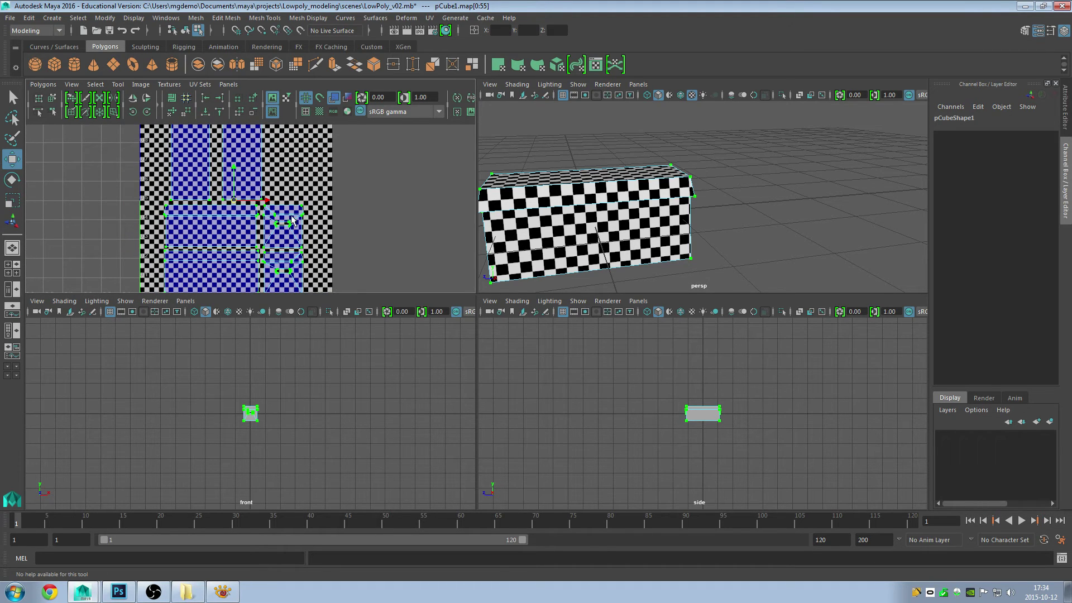
pyautogui.scroll(-1, 290, 204)
pyautogui.scroll(-1, 291, 204)
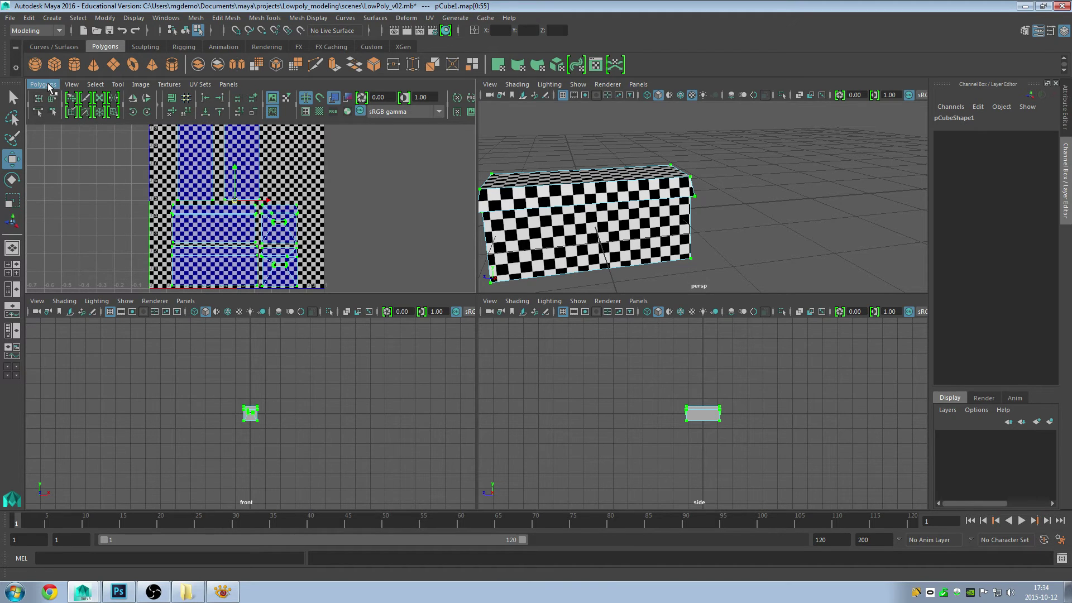
pyautogui.click(10, 18)
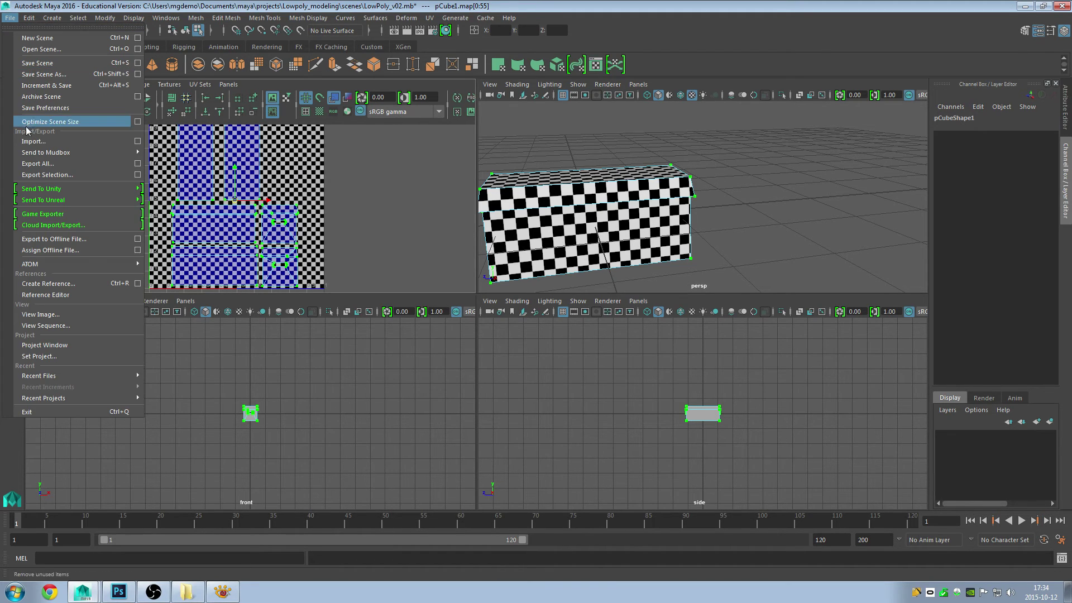
pyautogui.click(45, 63)
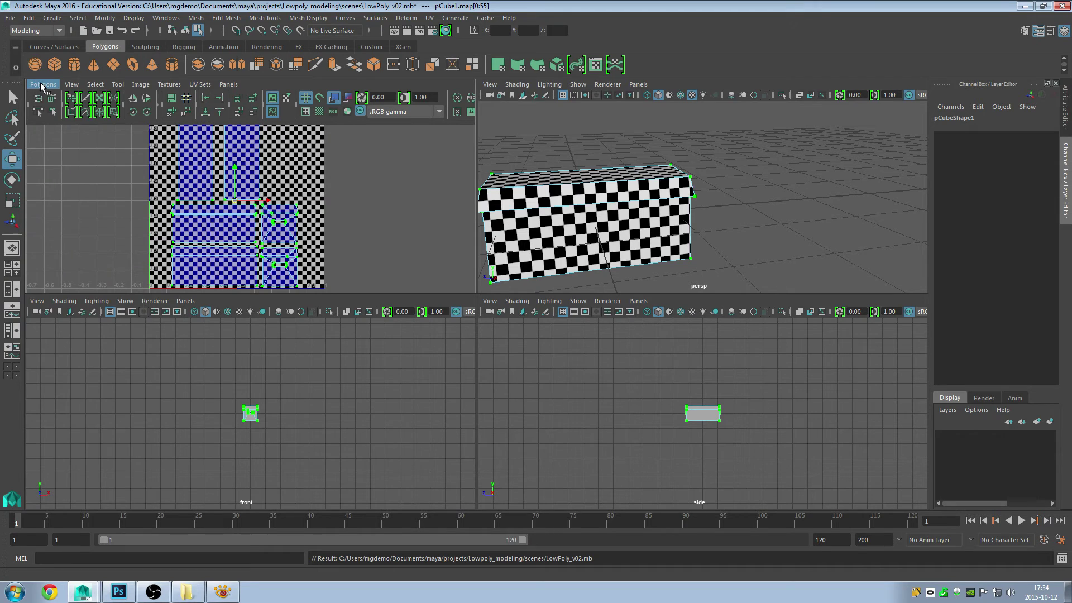
pyautogui.click(42, 87)
pyautogui.press('space')
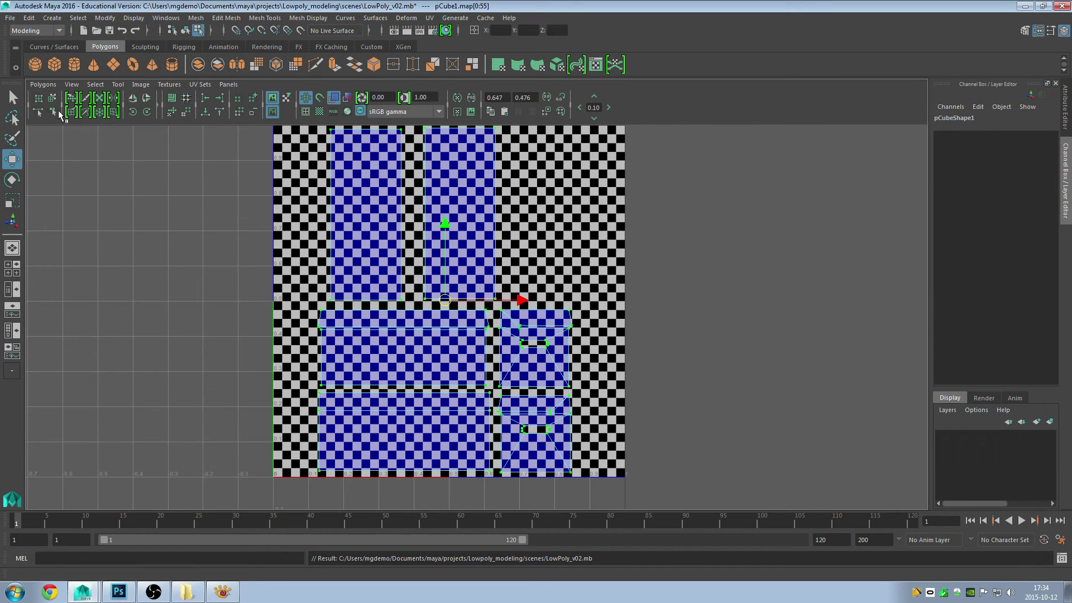
# - Export a 1024×1024 UV Snapshot of the layout named outUV
pyautogui.click(43, 84)
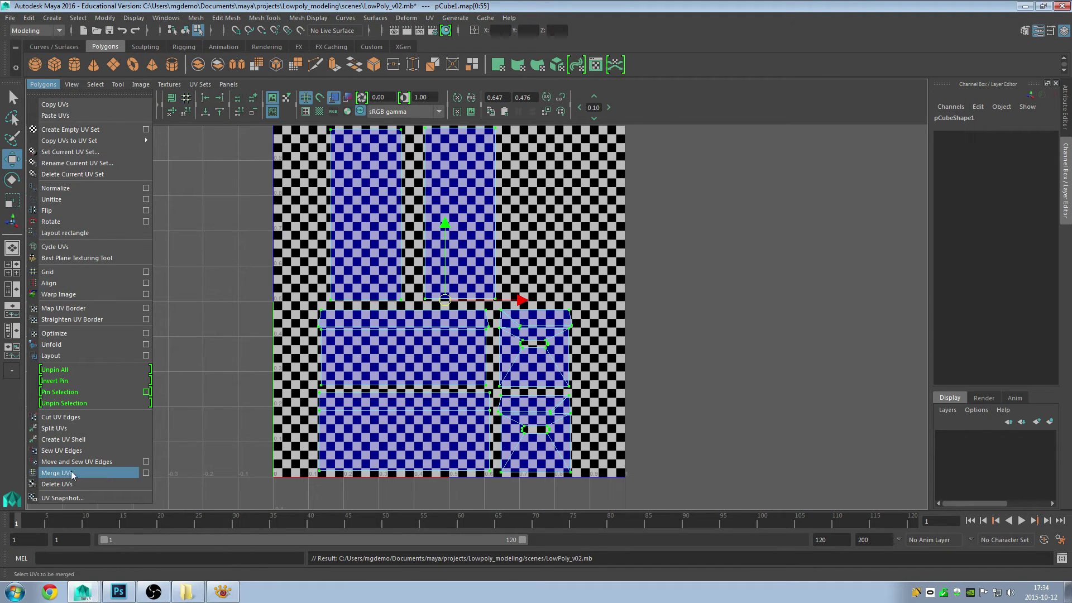
pyautogui.click(69, 497)
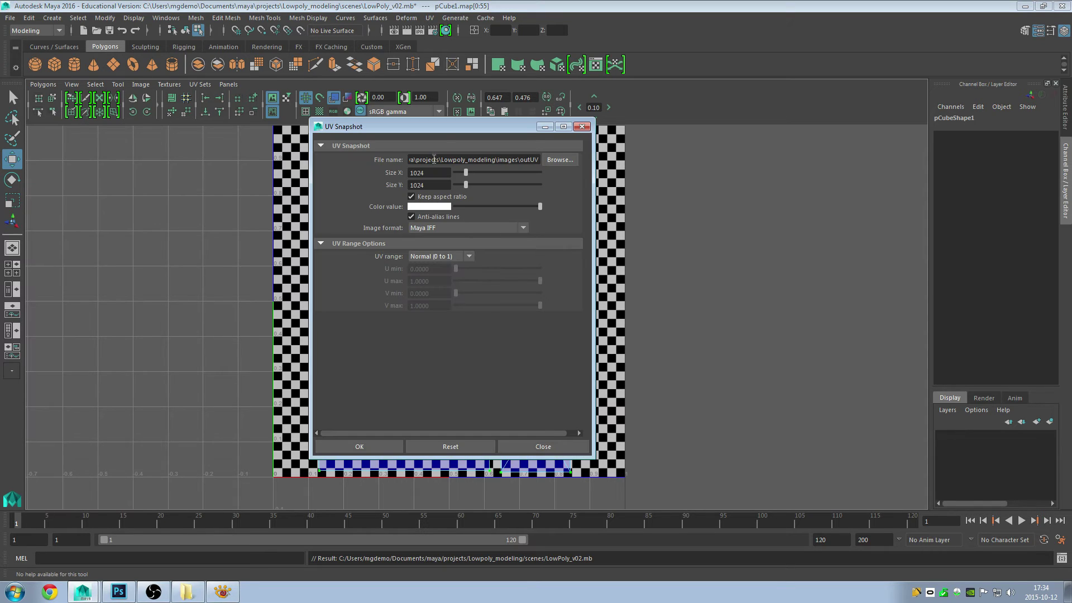
pyautogui.moveTo(450, 126); pyautogui.dragTo(499, 99)
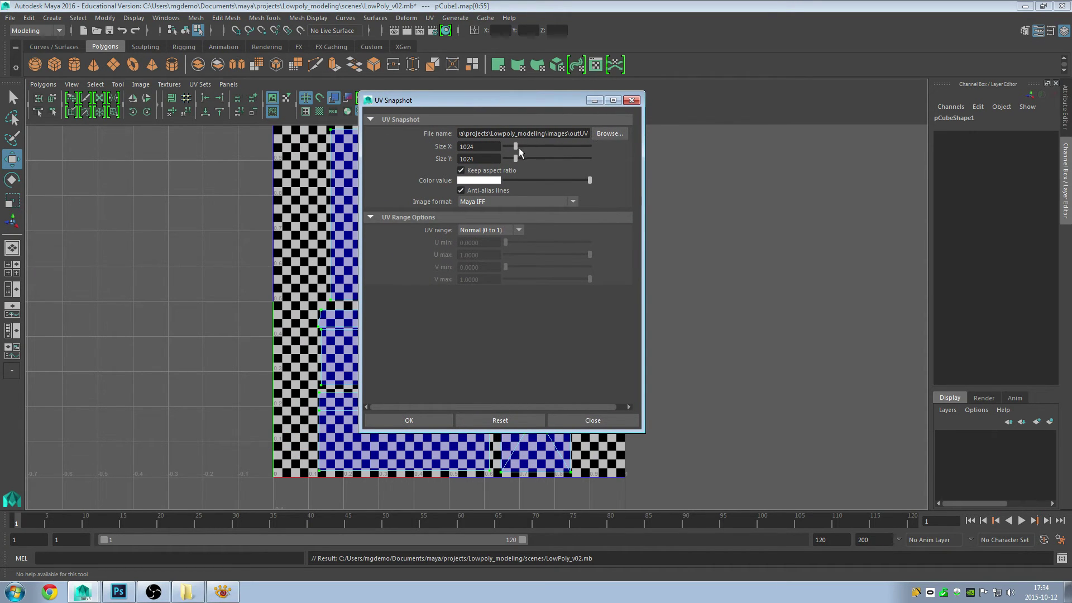
pyautogui.doubleClick(476, 147)
pyautogui.moveTo(568, 134); pyautogui.dragTo(584, 132)
pyautogui.click(428, 420)
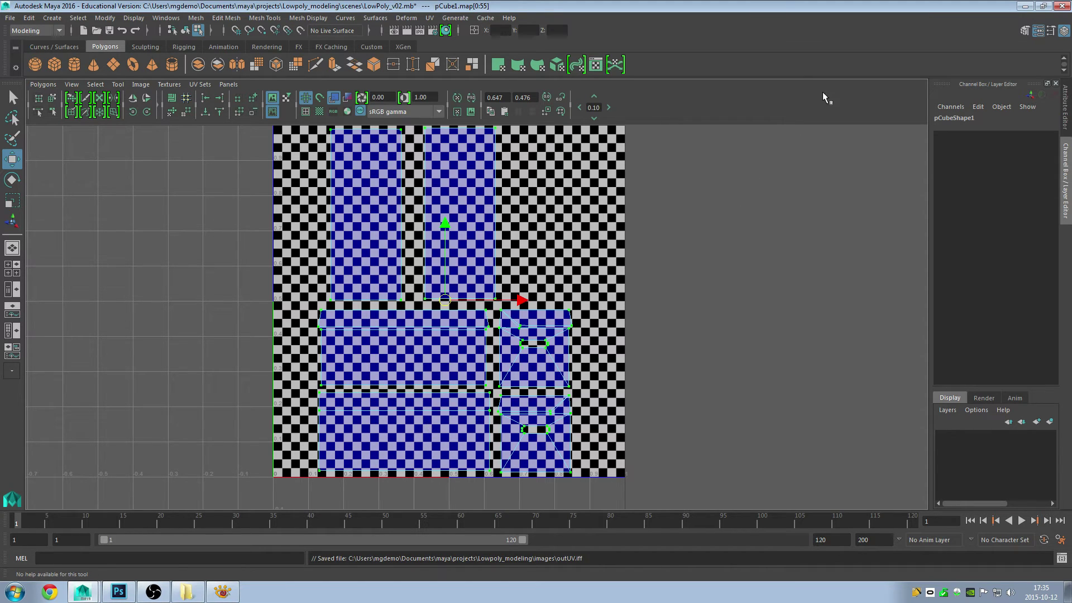
# - In Photoshop, open outUV.iff from Documents > maya > projects > LowPoly_modeling > images
pyautogui.click(118, 592)
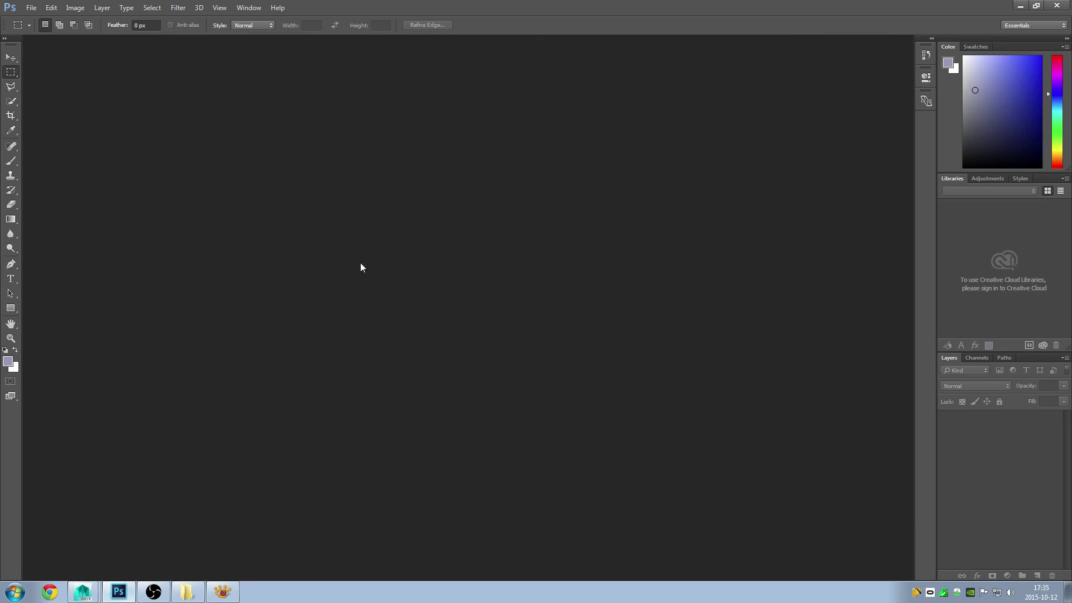
pyautogui.click(31, 8)
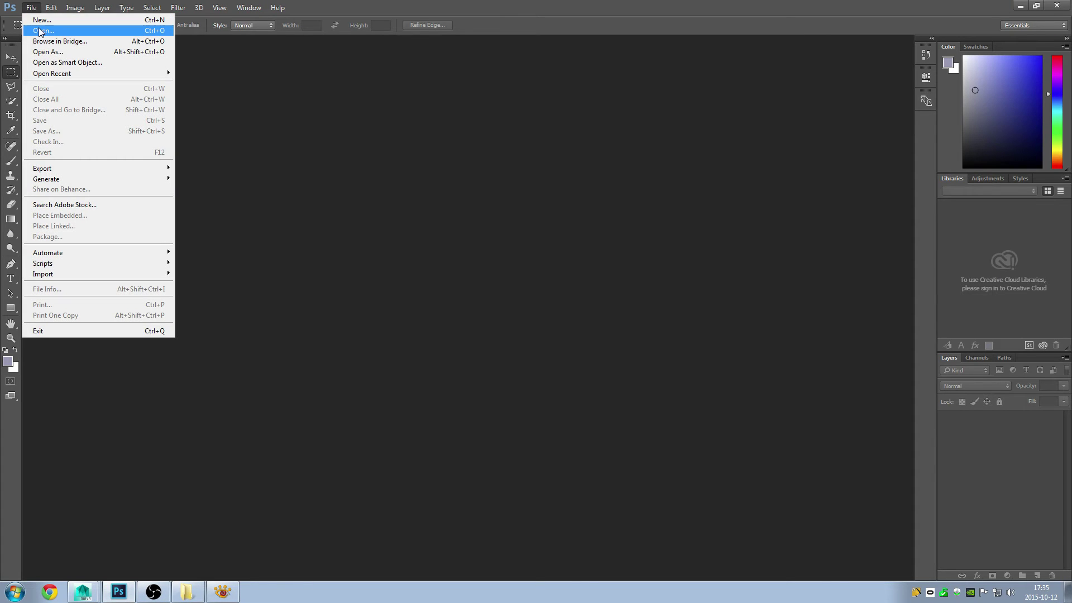
pyautogui.click(39, 31)
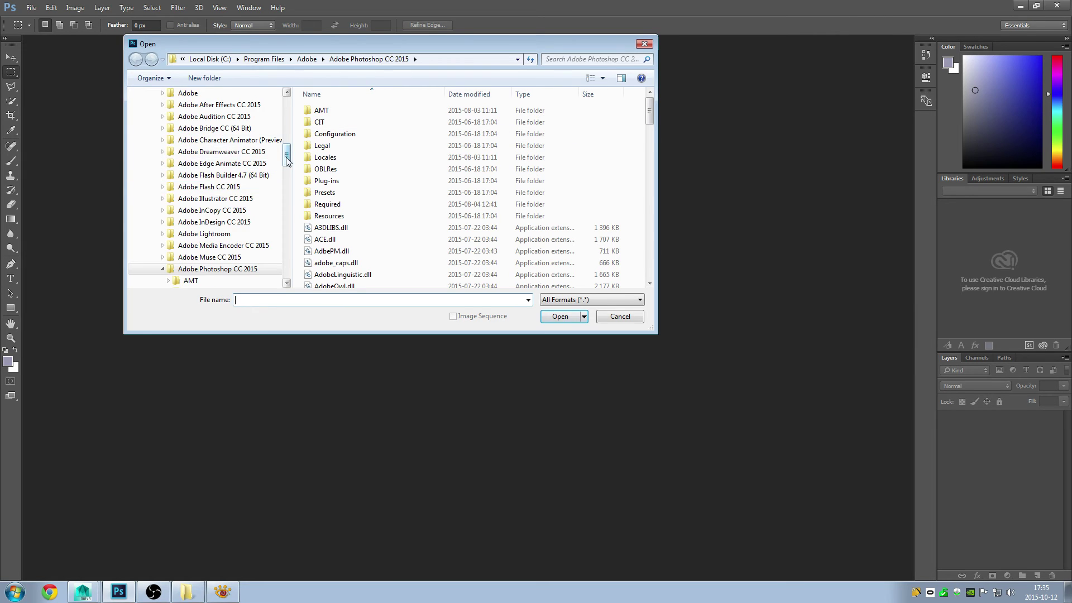
pyautogui.moveTo(286, 156); pyautogui.dragTo(286, 104)
pyautogui.click(179, 181)
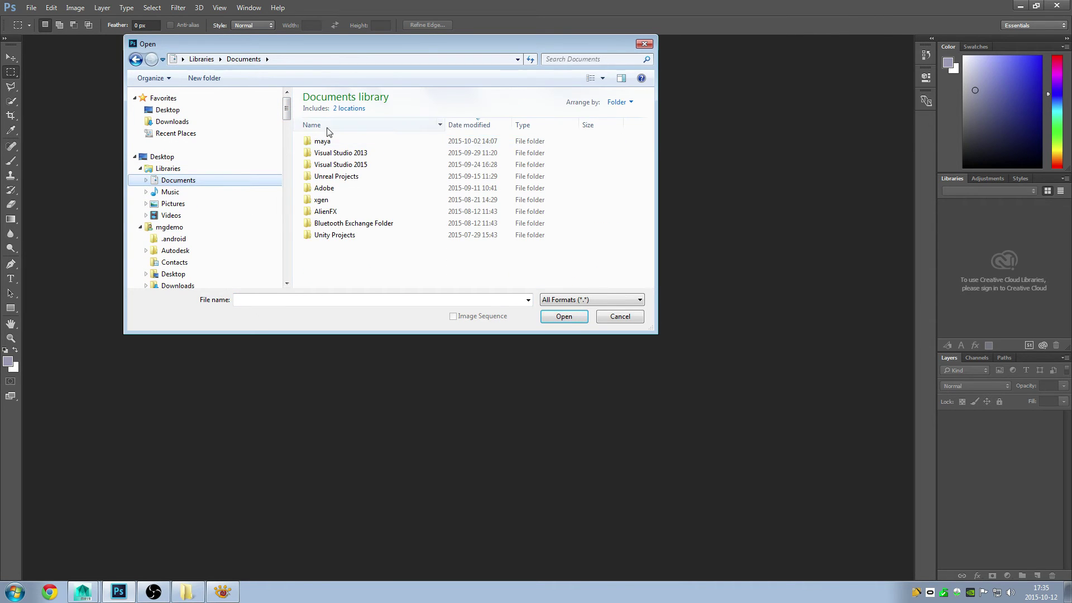
pyautogui.doubleClick(322, 141)
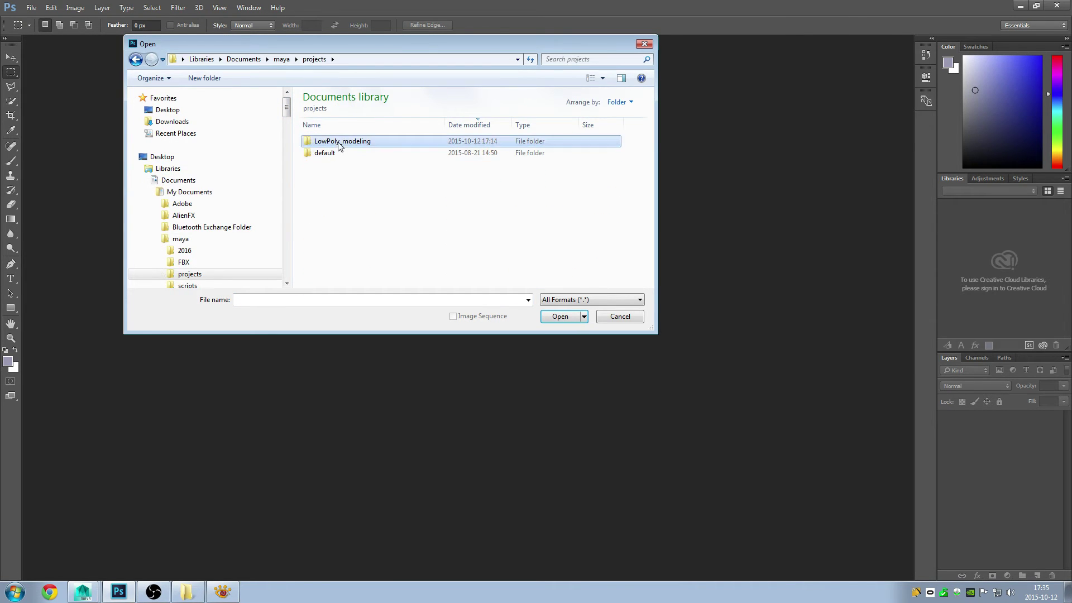
pyautogui.doubleClick(331, 142)
pyautogui.doubleClick(328, 142)
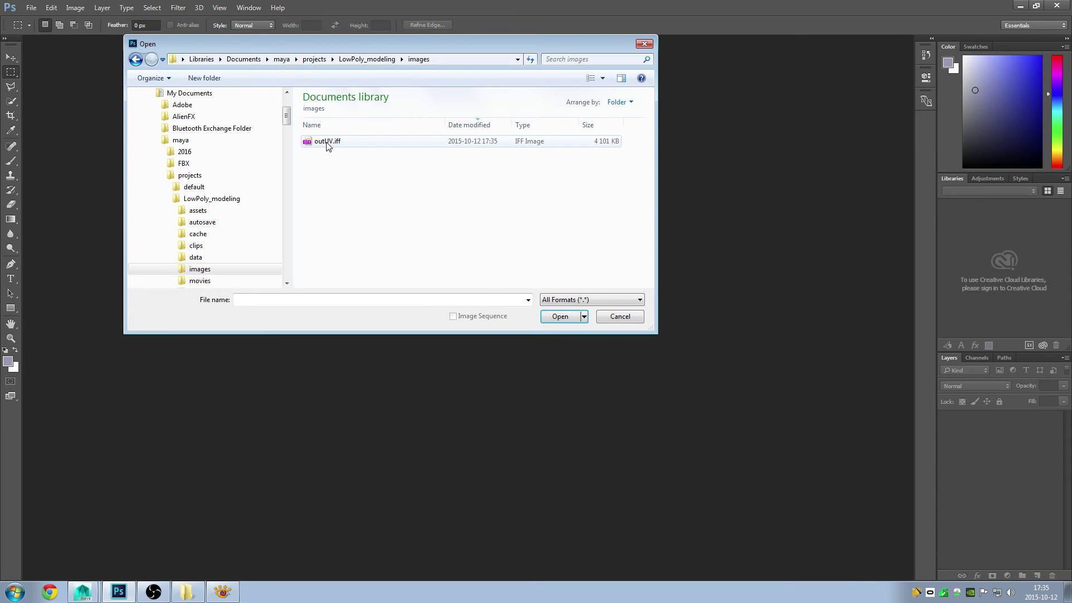
pyautogui.click(328, 143)
pyautogui.click(561, 317)
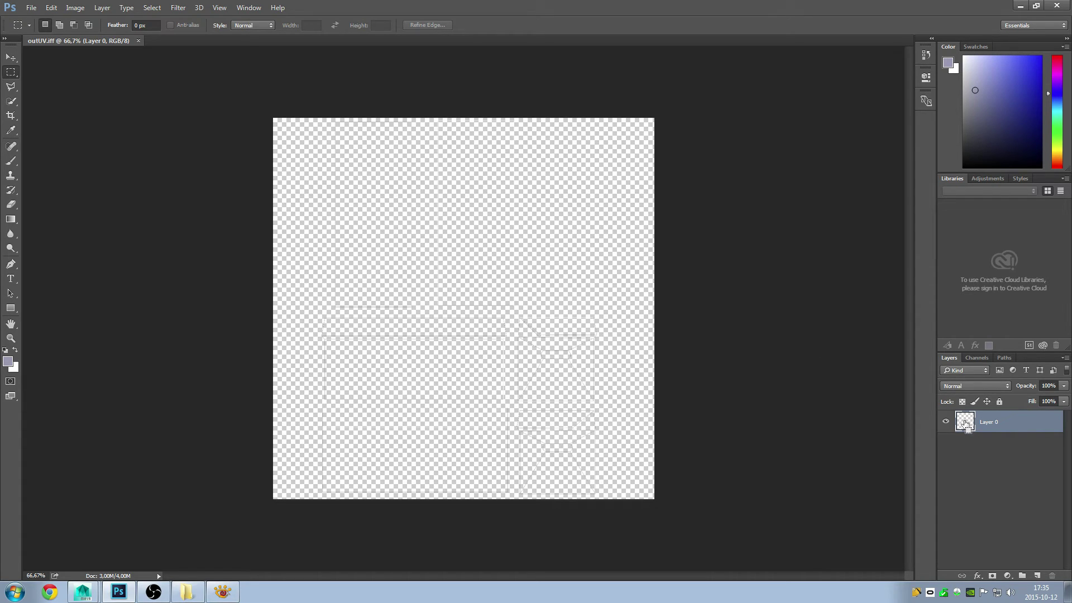
# - Colour the selected UV lines with a red (e01818) Solid Color fill layer and delete Layer 0
pyautogui.keyDown('ctrl'); pyautogui.click(967, 420); pyautogui.keyUp('ctrl')
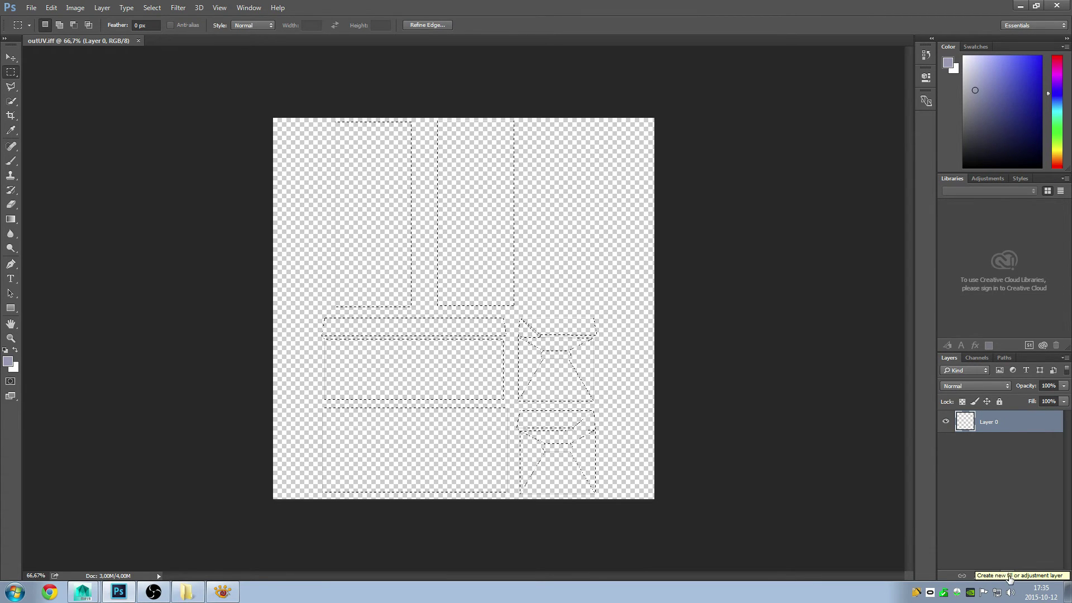
pyautogui.click(1008, 576)
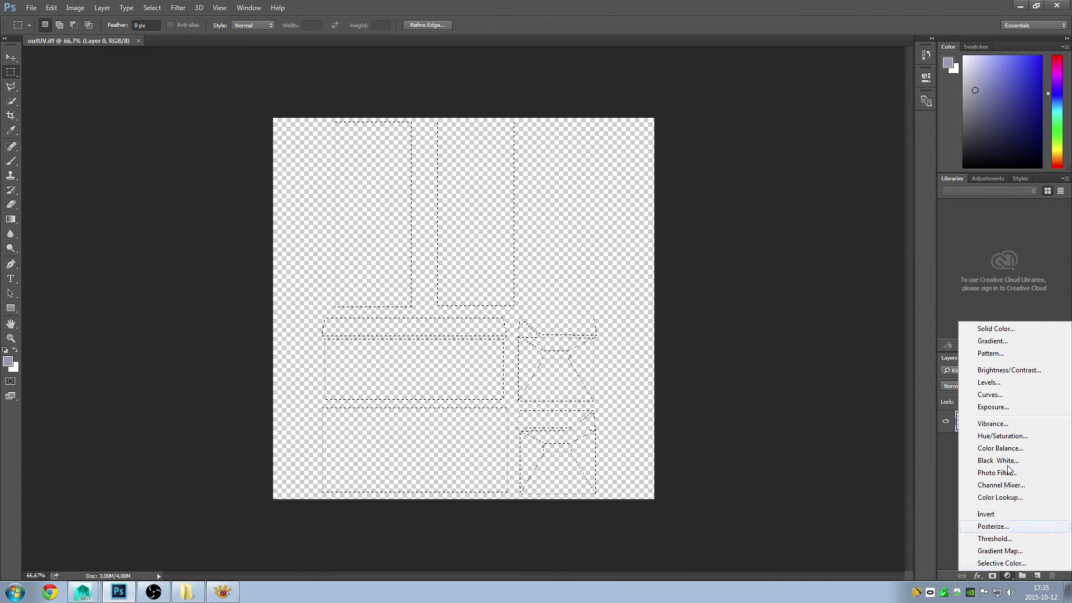
pyautogui.click(999, 331)
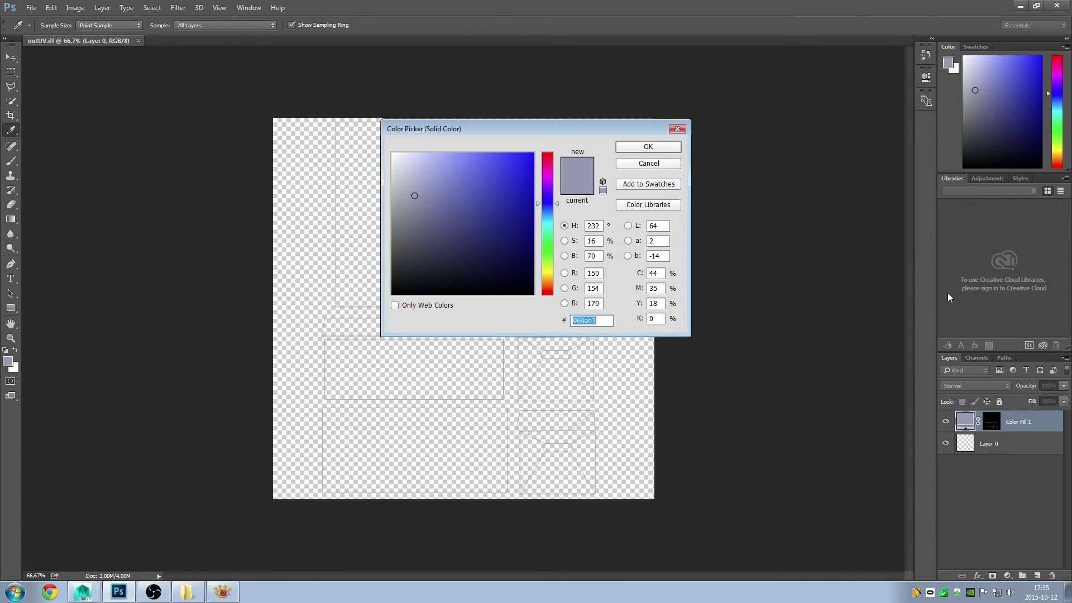
pyautogui.moveTo(554, 206); pyautogui.dragTo(551, 134)
pyautogui.moveTo(528, 171); pyautogui.dragTo(535, 143)
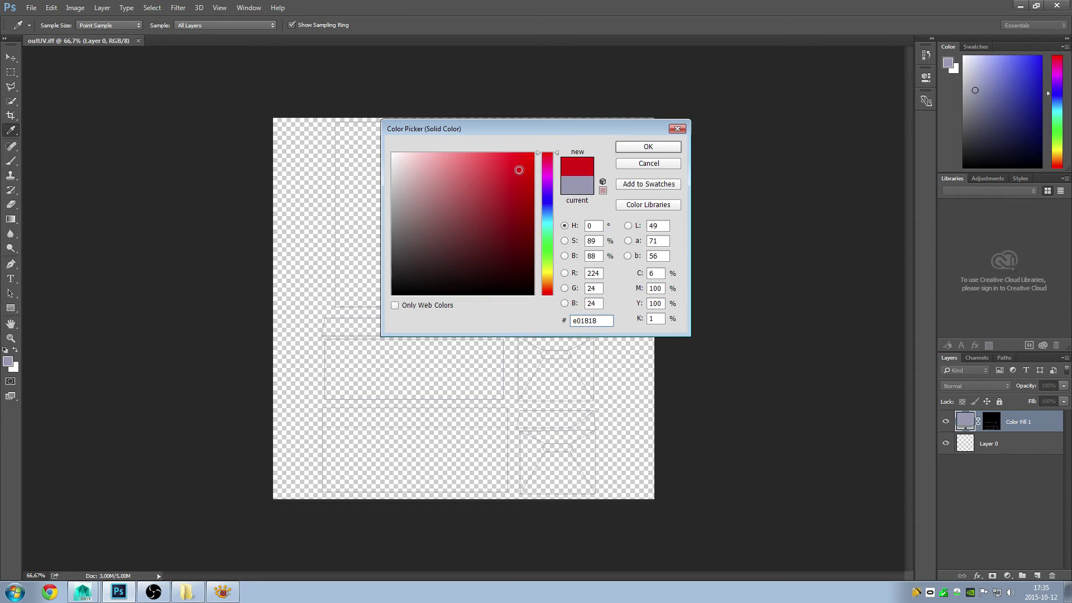
pyautogui.click(658, 147)
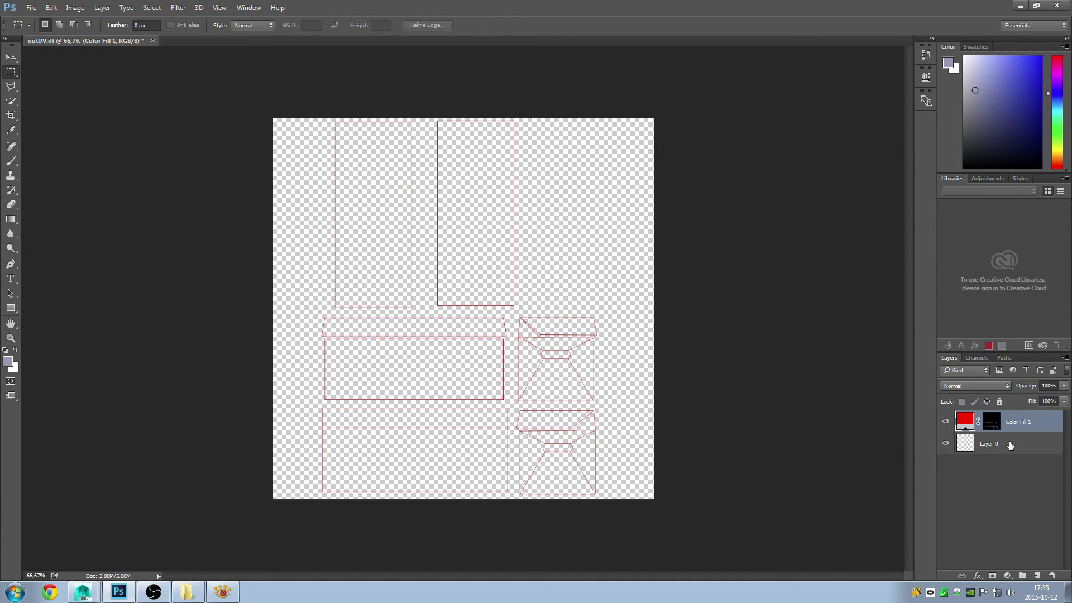
pyautogui.moveTo(1011, 444); pyautogui.dragTo(1052, 575)
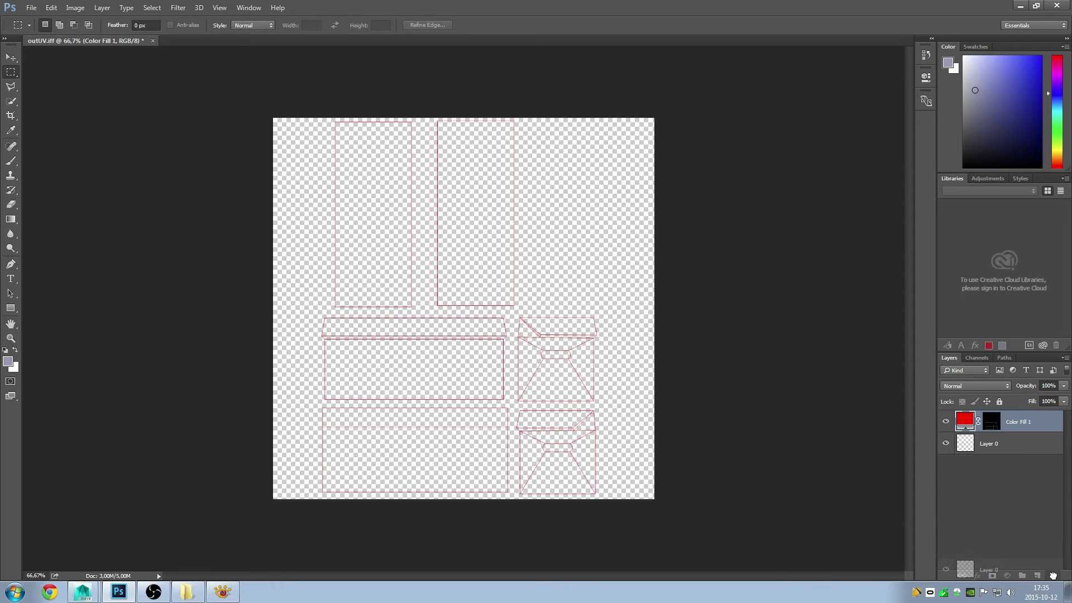
pyautogui.moveTo(1053, 575); pyautogui.dragTo(1053, 575)
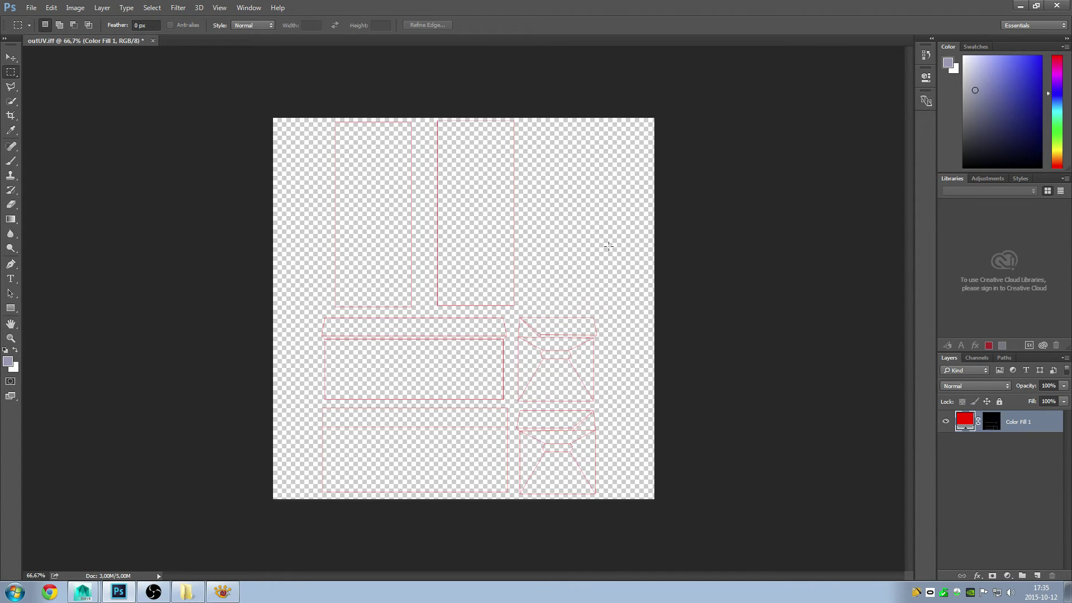
# - Place Embedded CardboardPlain0016_2_M.jpg from the LowPoly_modeling sourceimages folder
pyautogui.click(31, 8)
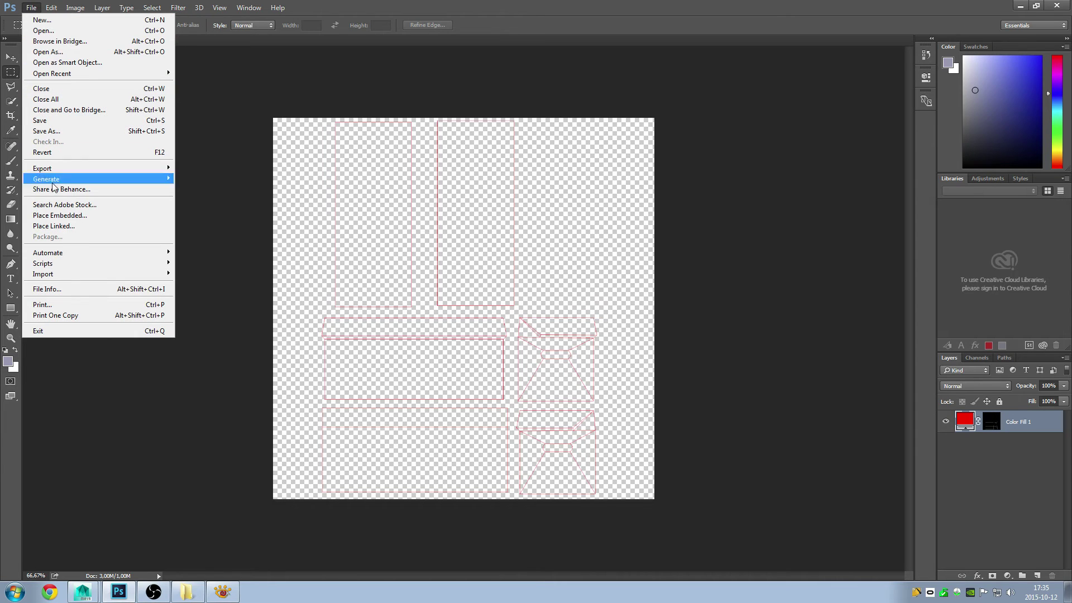
pyautogui.click(92, 214)
pyautogui.click(427, 64)
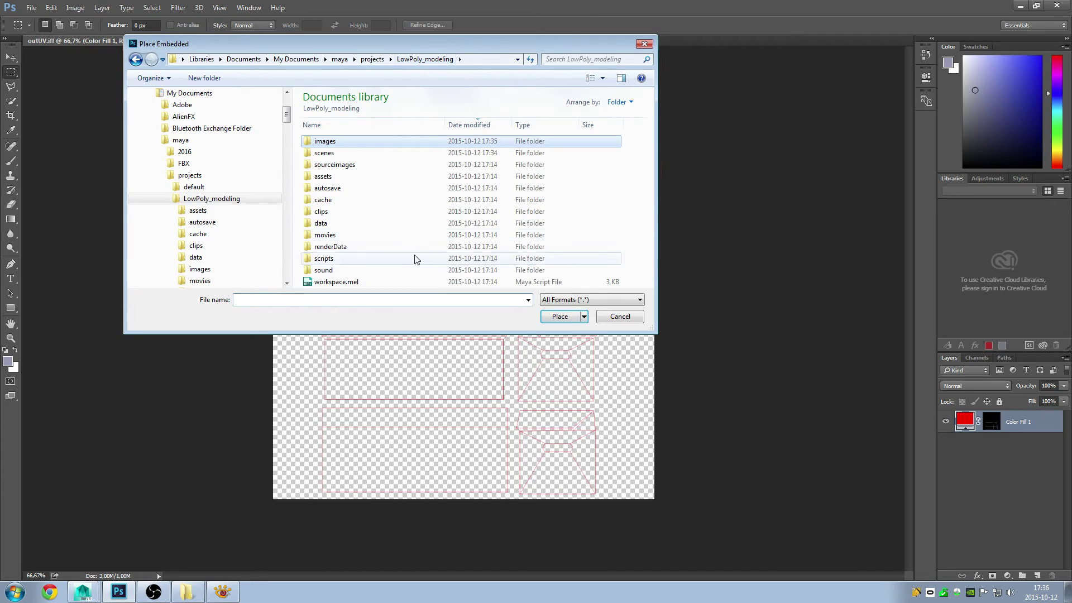
pyautogui.doubleClick(349, 164)
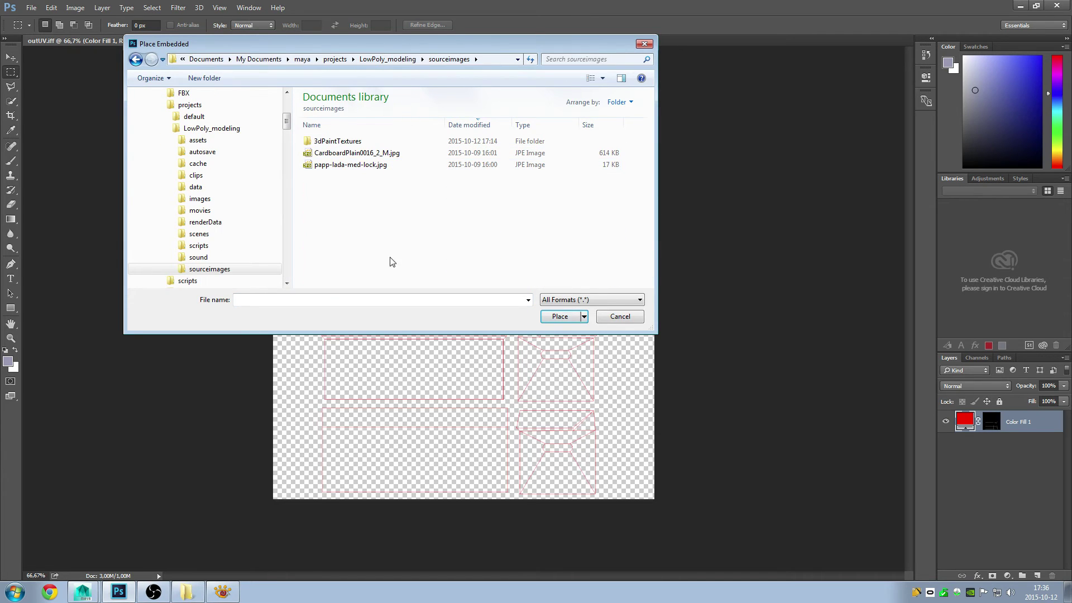
pyautogui.click(344, 154)
pyautogui.click(563, 317)
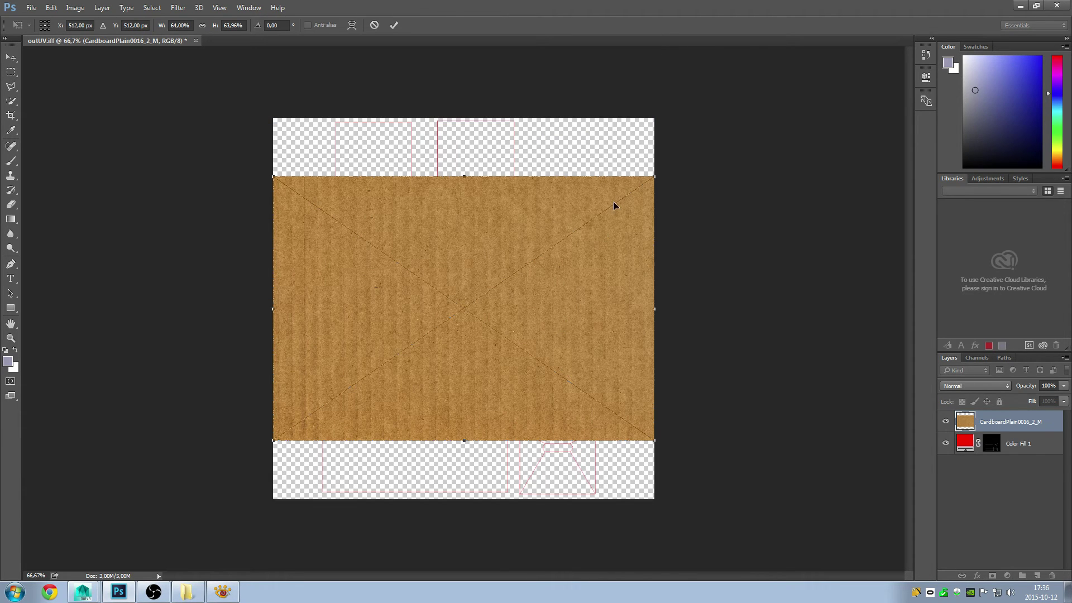
# - Commit the placed cardboard layer and move it below Color Fill 1
pyautogui.press('Return')
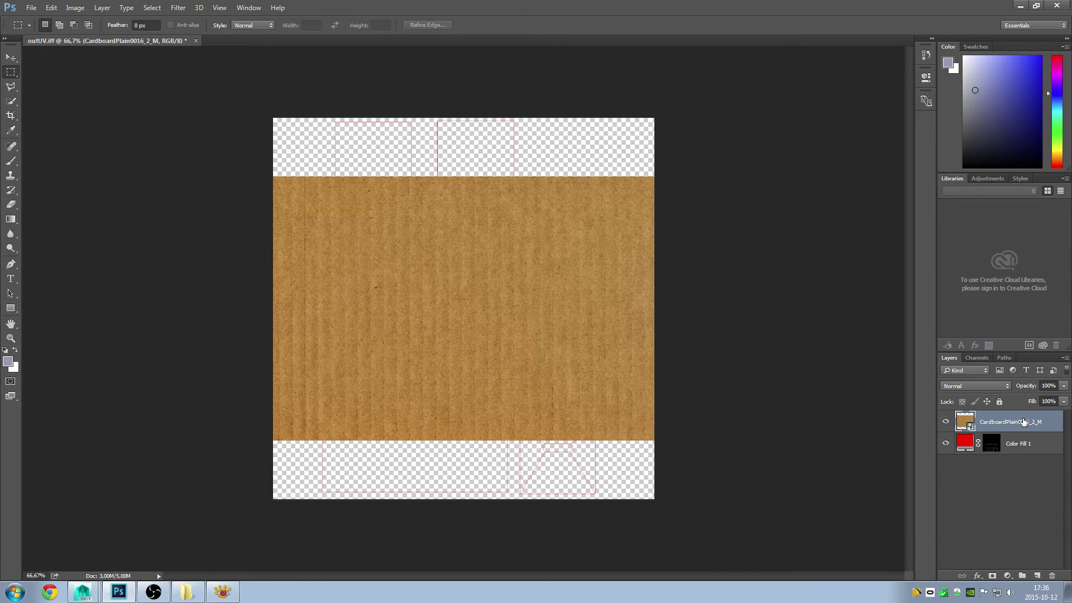
pyautogui.moveTo(977, 441); pyautogui.dragTo(1024, 461)
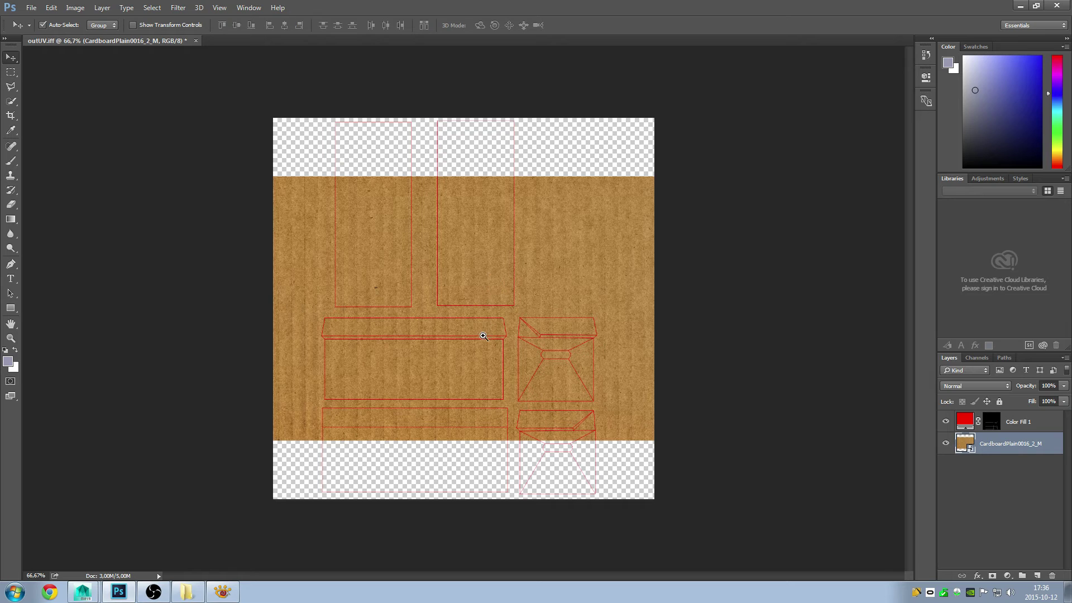
pyautogui.keyDown('ctrl'); pyautogui.click(484, 377); pyautogui.keyUp('ctrl')
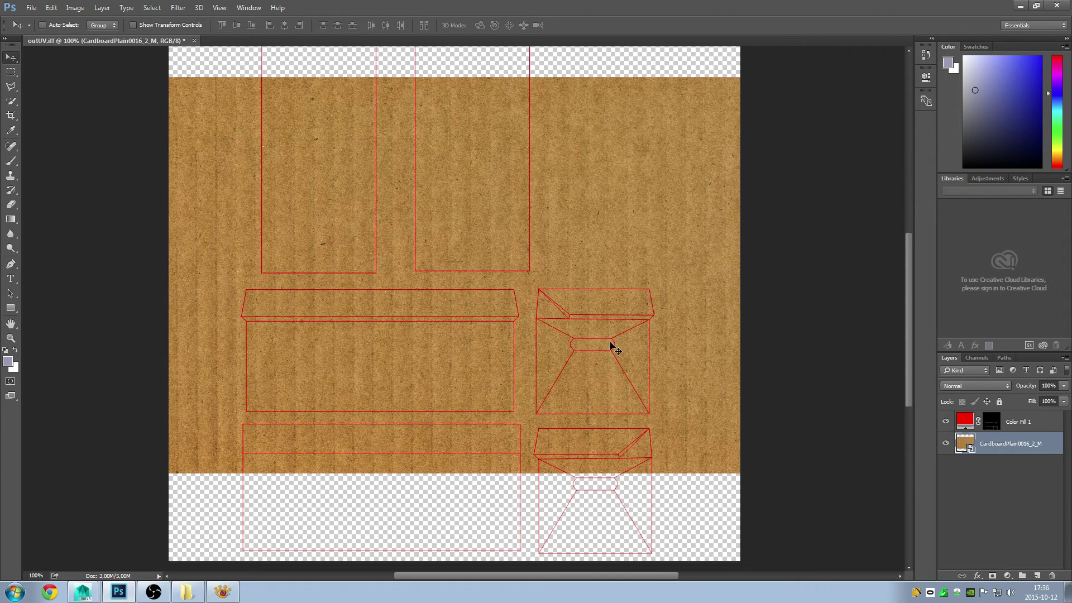
pyautogui.click(648, 297)
pyautogui.press('ctrl')
# - Rotate the cardboard texture -90° and shift it to cover the canvas's left side
pyautogui.hotkey('ctrl', 't')
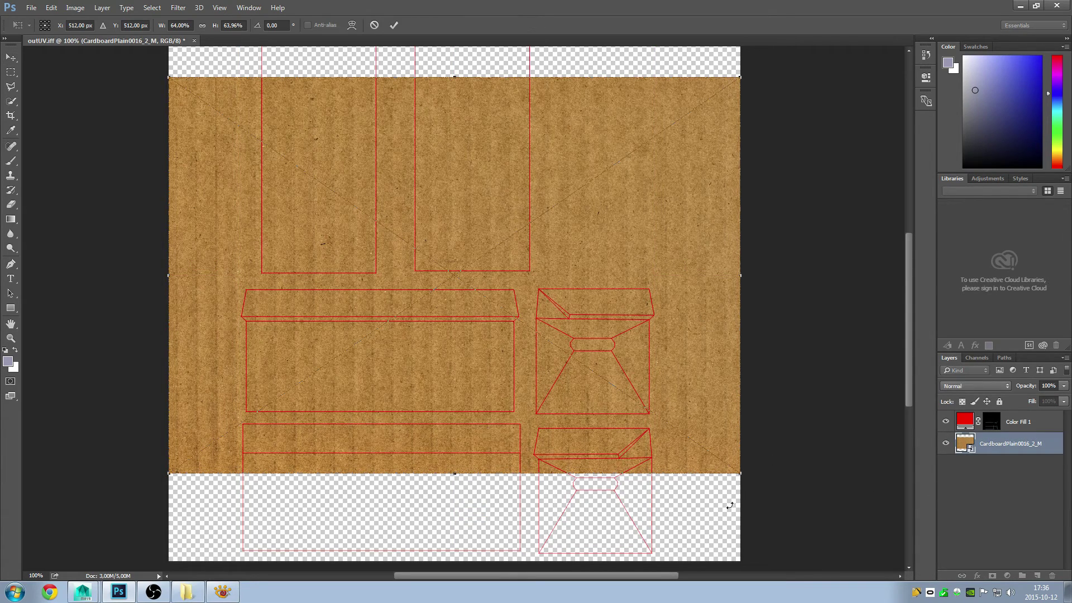
pyautogui.moveTo(749, 487); pyautogui.dragTo(556, 134)
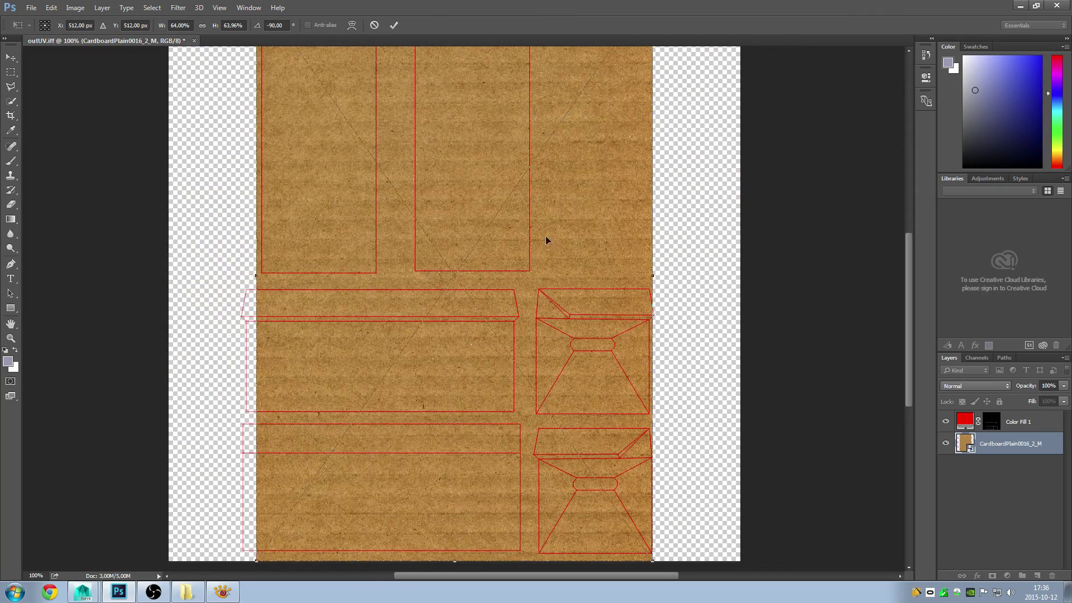
pyautogui.moveTo(546, 240); pyautogui.dragTo(439, 249)
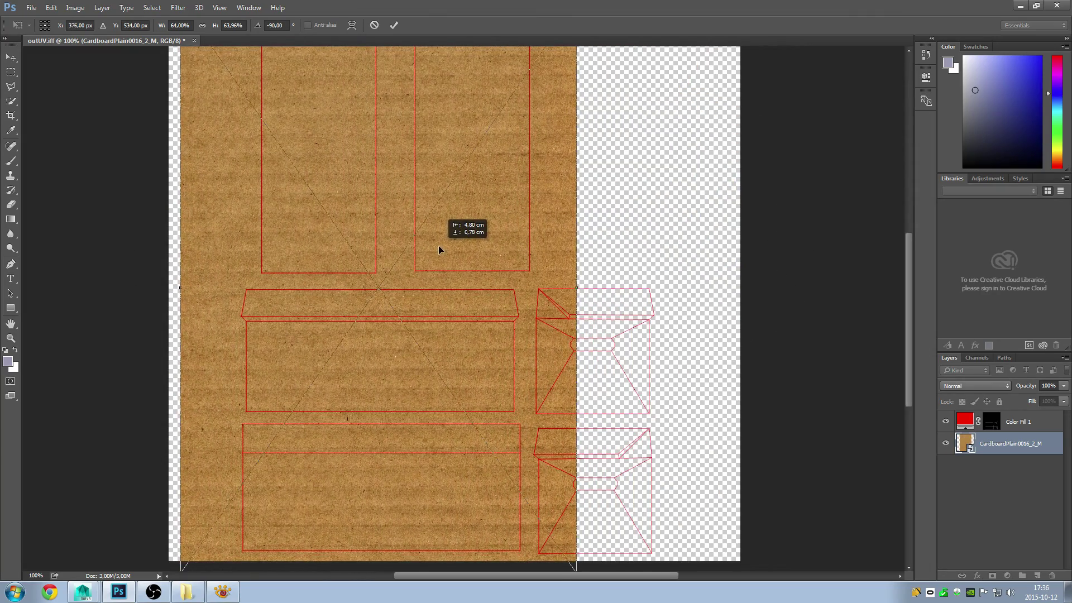
pyautogui.keyDown('alt'); pyautogui.click(524, 329); pyautogui.keyUp('alt')
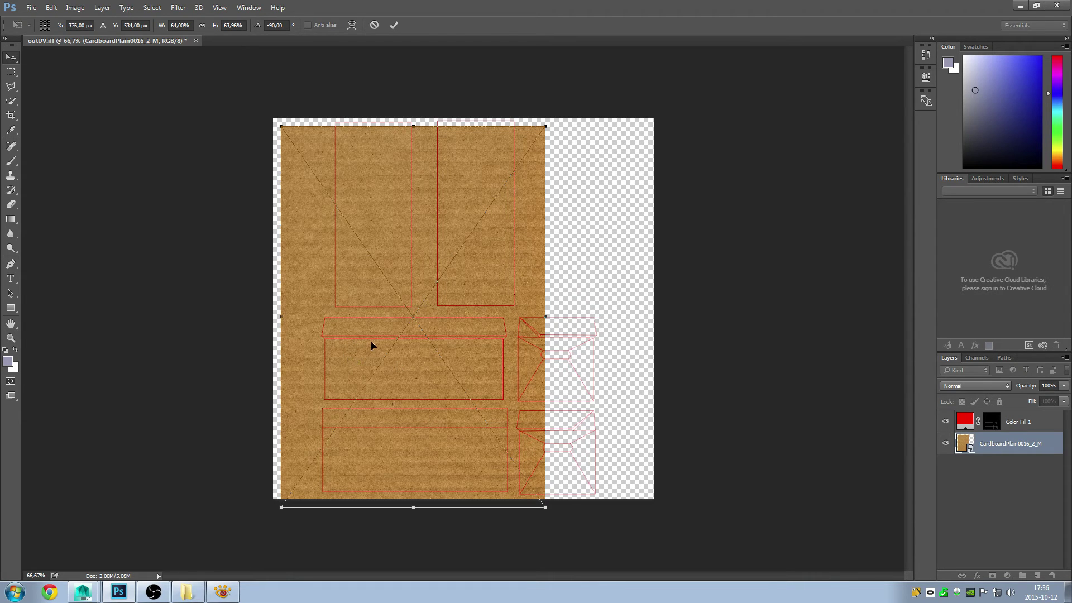
pyautogui.press('Return')
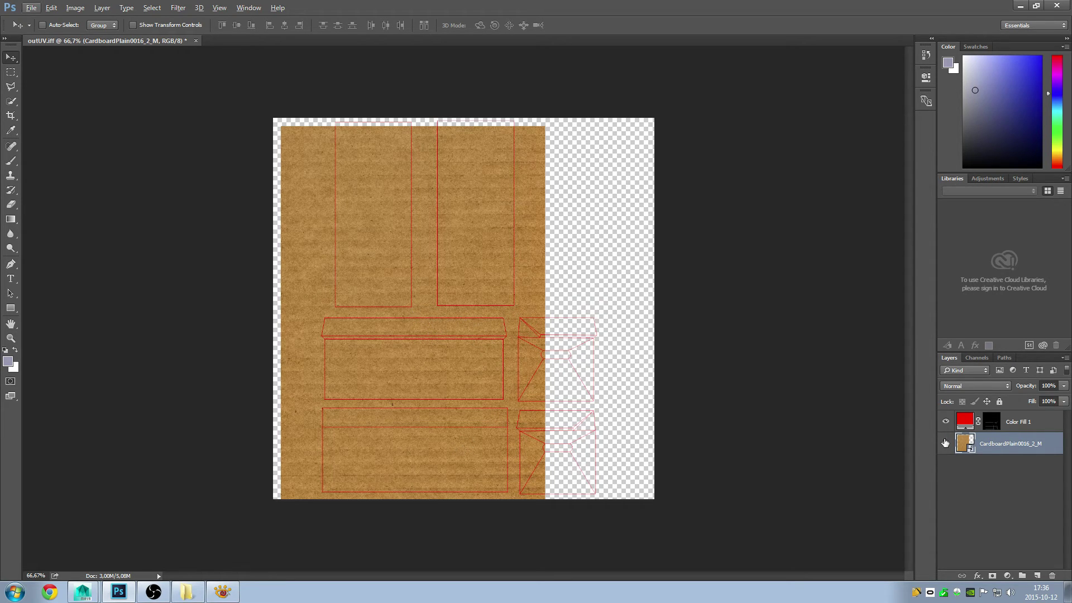
# - Duplicate the cardboard layer and slide the copy right to fill the gap
pyautogui.moveTo(1037, 447); pyautogui.dragTo(1030, 565)
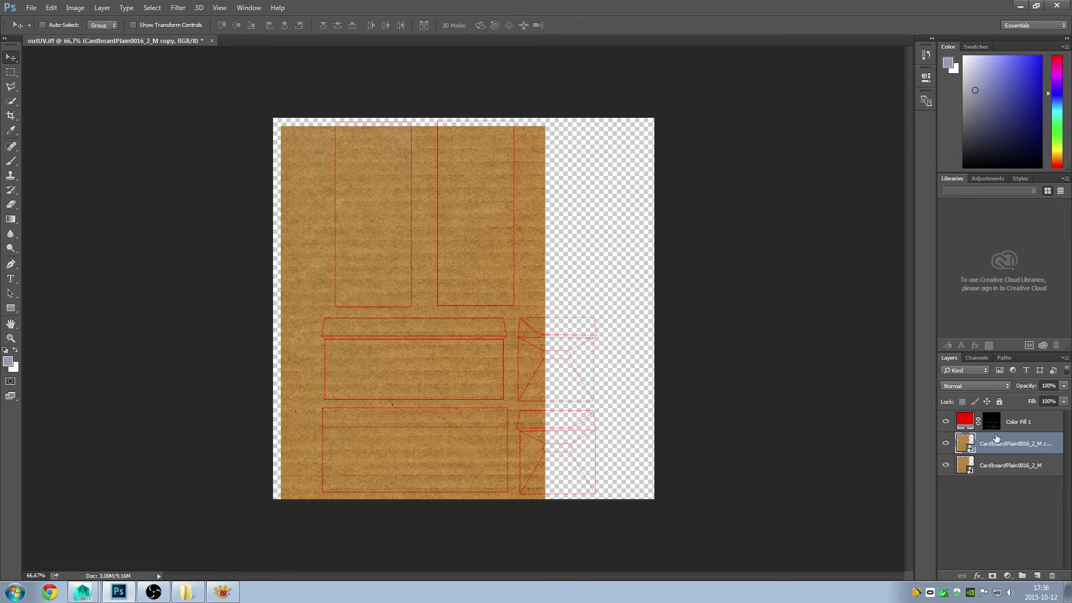
pyautogui.moveTo(436, 320); pyautogui.dragTo(664, 321)
pyautogui.keyDown('ctrl'); pyautogui.click(551, 384); pyautogui.keyUp('ctrl')
pyautogui.moveTo(595, 418); pyautogui.dragTo(557, 353)
pyautogui.moveTo(542, 310); pyautogui.dragTo(541, 308)
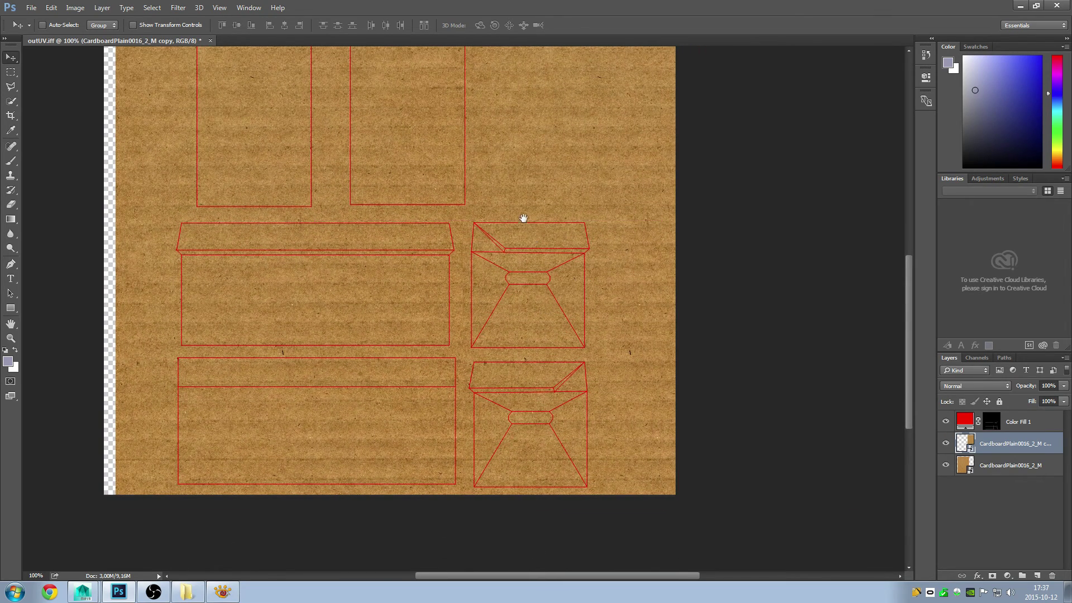
pyautogui.moveTo(522, 220); pyautogui.dragTo(517, 324)
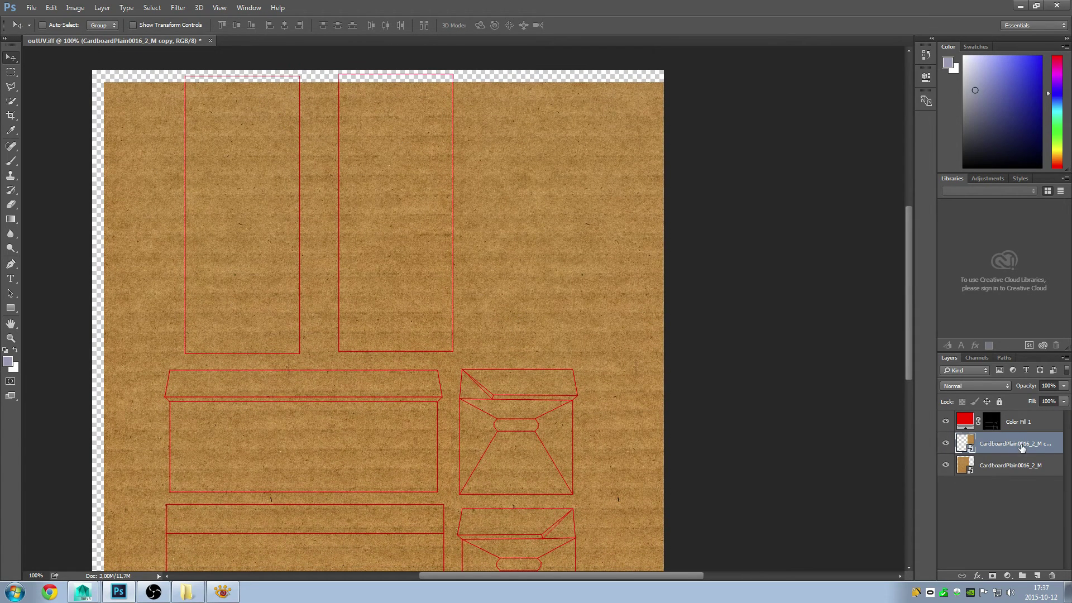
# - Add a second cardboard copy, offset it, and hide the two lower cardboard layers
pyautogui.moveTo(1022, 447); pyautogui.dragTo(1037, 575)
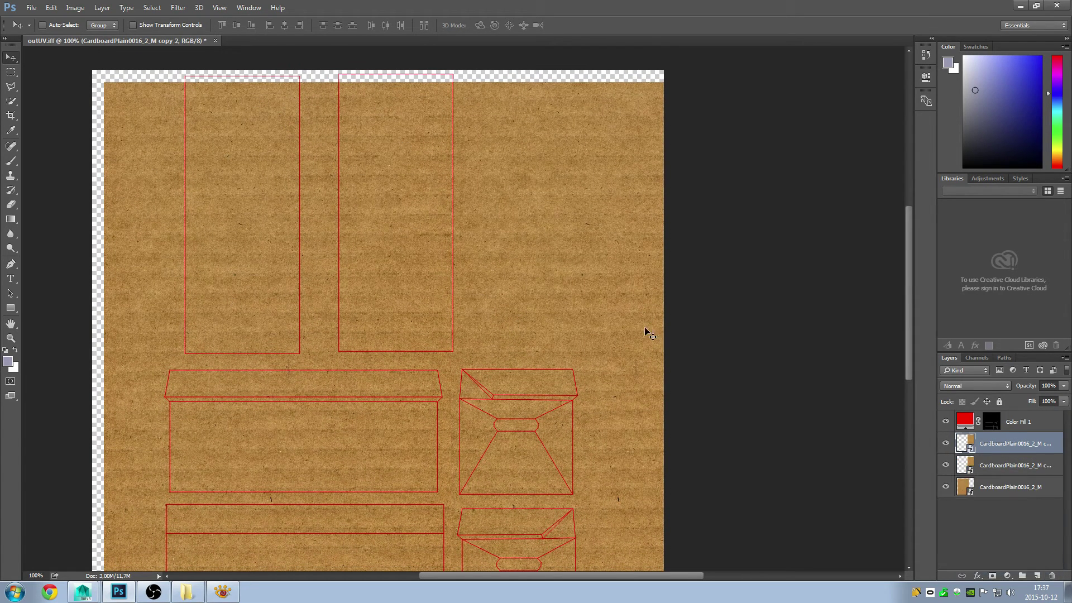
pyautogui.hotkey('ctrl', '-')
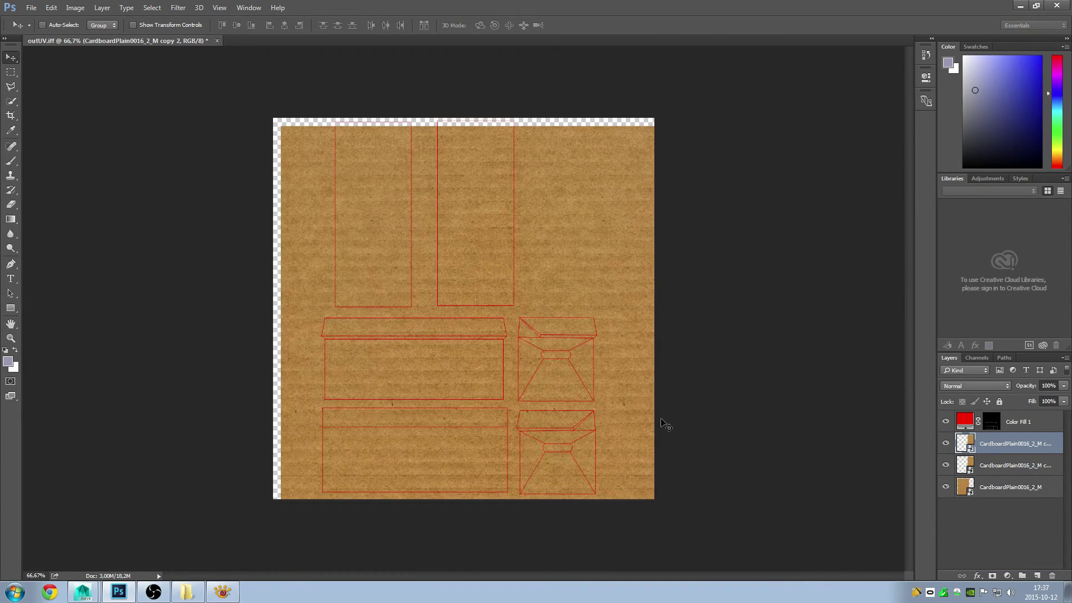
pyautogui.moveTo(596, 285); pyautogui.dragTo(461, 258)
pyautogui.moveTo(940, 467); pyautogui.dragTo(944, 487)
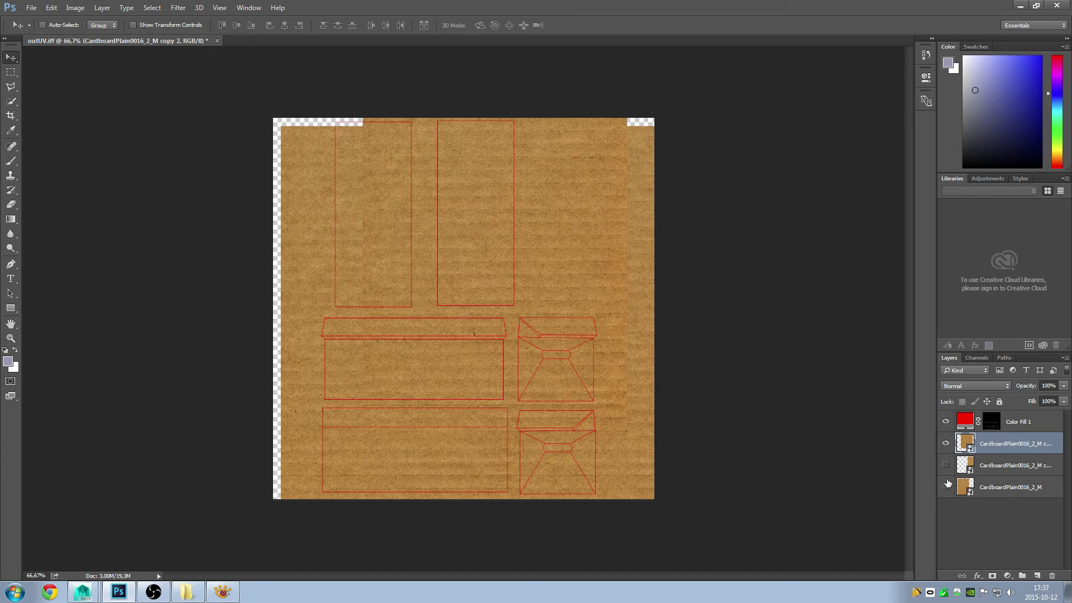
pyautogui.moveTo(569, 286); pyautogui.dragTo(555, 311)
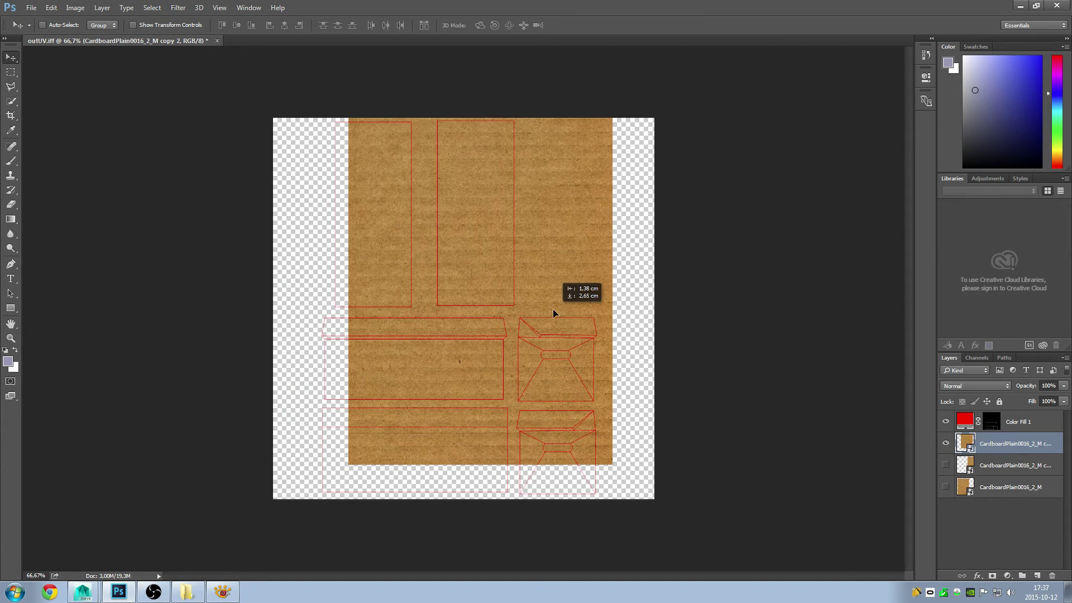
# - Free-transform cardboard copy 2 to 0° over the top UV pieces, then show all cardboard layers
pyautogui.click(51, 7)
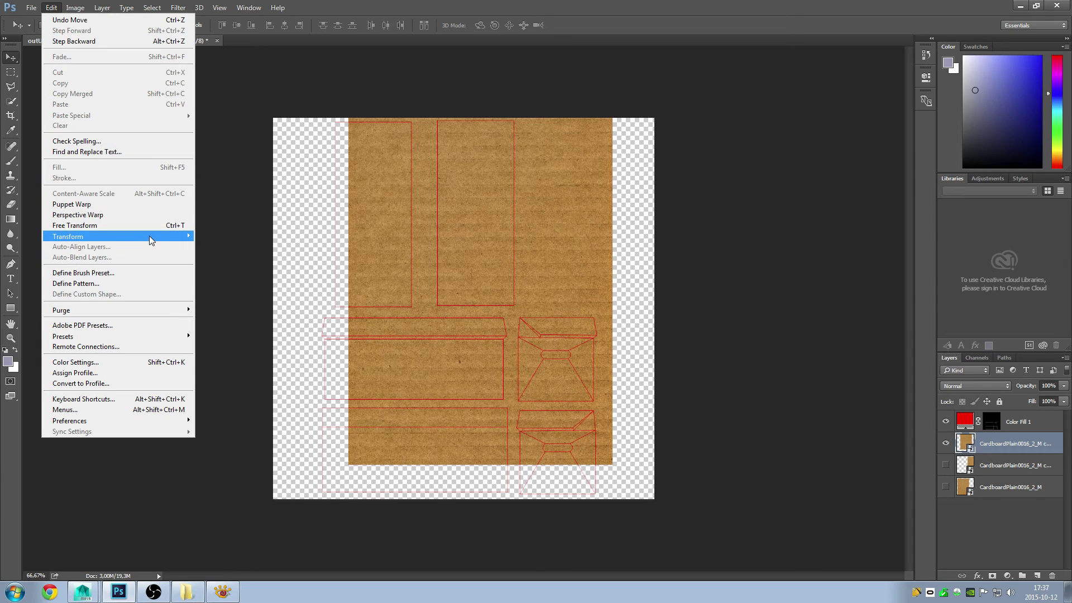
pyautogui.click(147, 227)
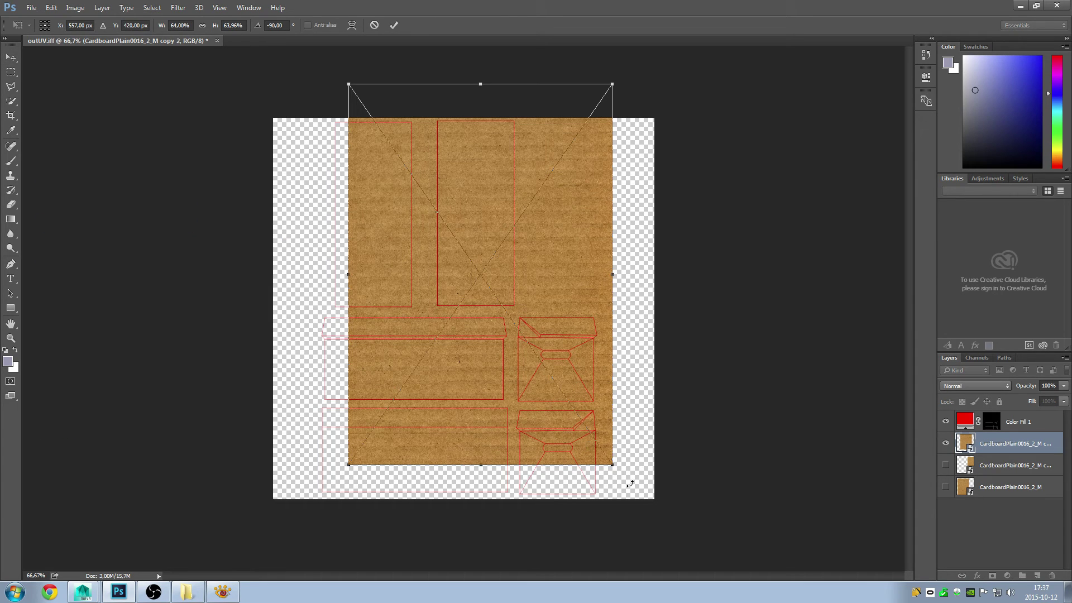
pyautogui.moveTo(621, 481); pyautogui.dragTo(695, 145)
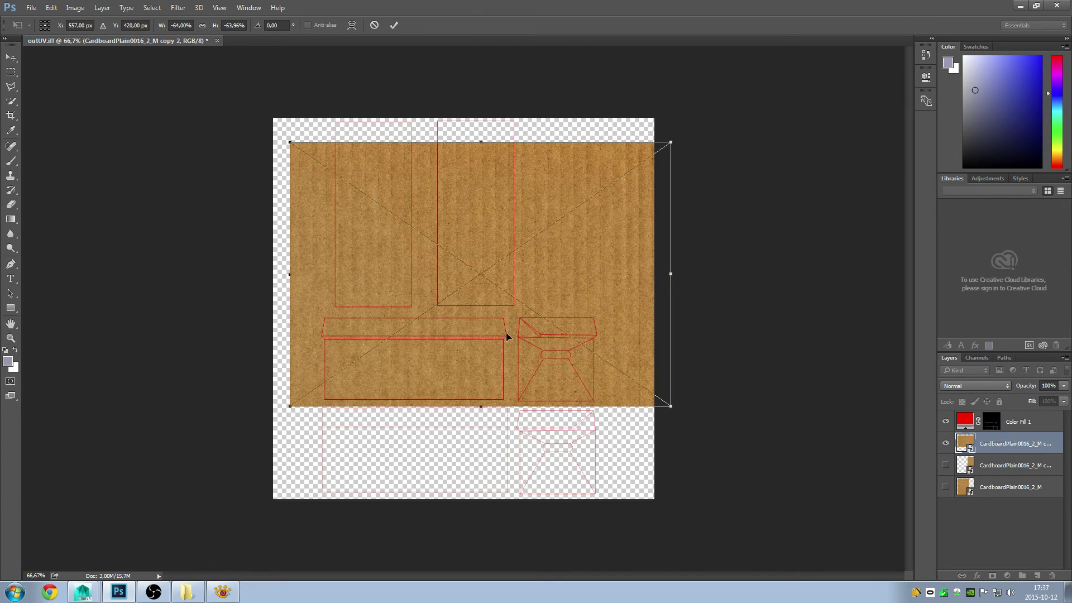
pyautogui.moveTo(515, 327)
pyautogui.mouseDown()
pyautogui.moveTo(472, 231)
pyautogui.moveTo(477, 321)
pyautogui.mouseUp()
pyautogui.keyDown('ctrl'); pyautogui.click(456, 261); pyautogui.keyUp('ctrl')
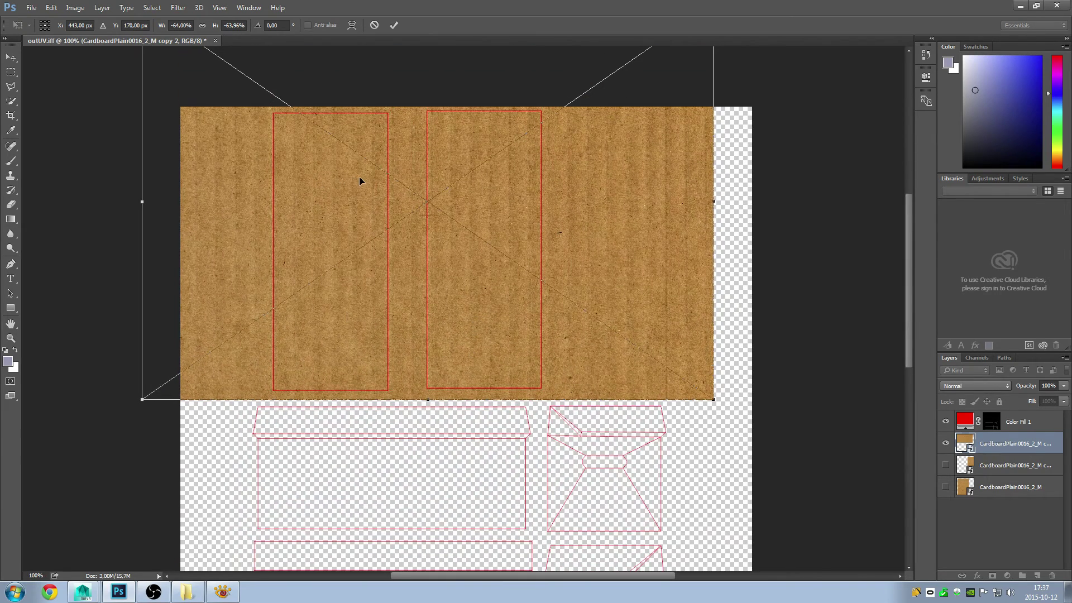
pyautogui.press('Return')
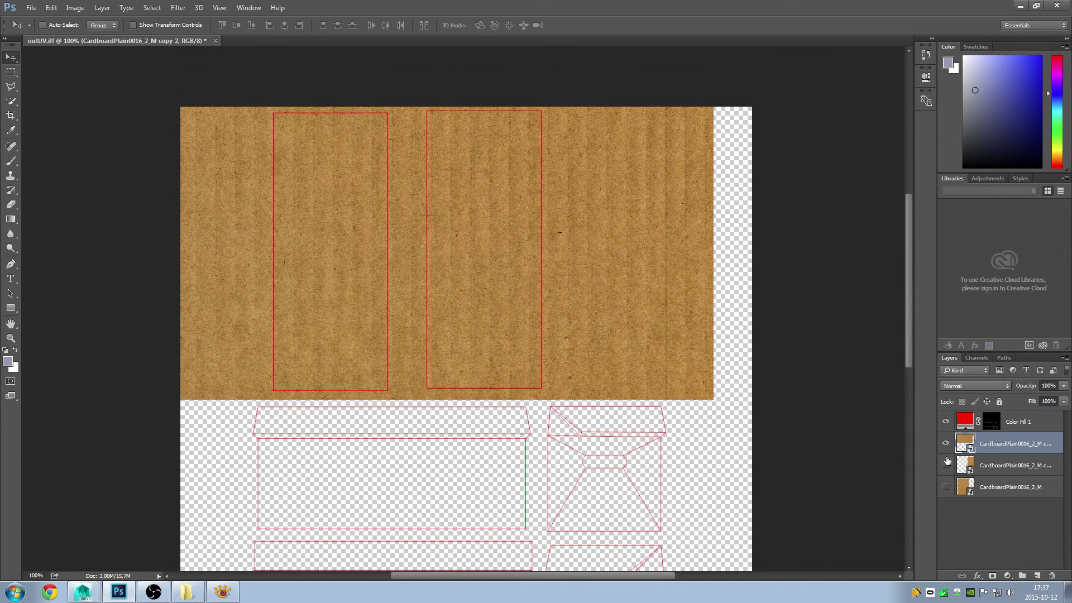
pyautogui.click(945, 487)
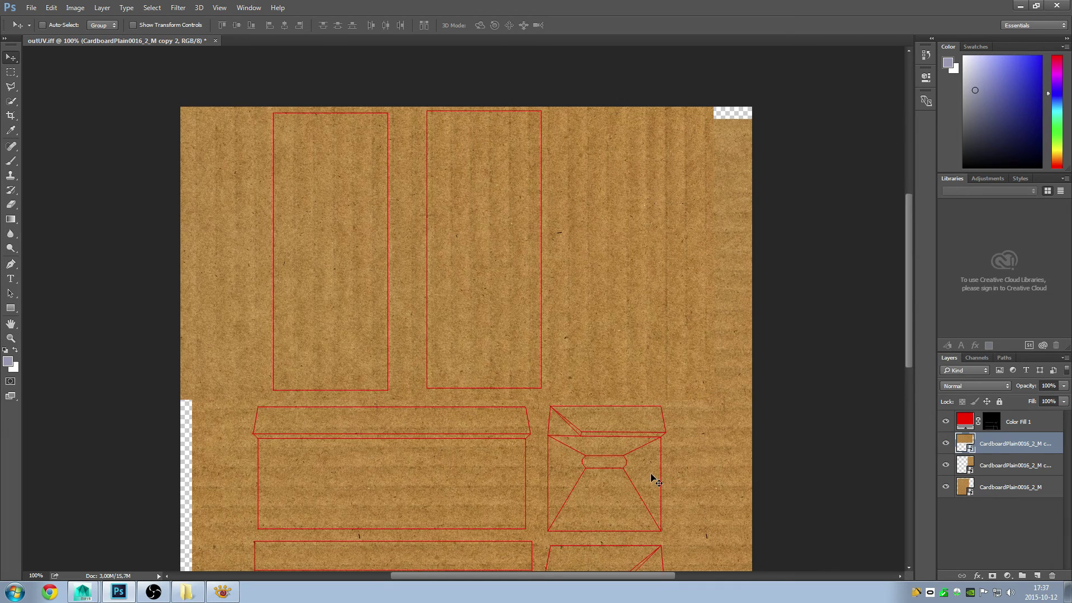
pyautogui.keyDown('ctrl'); pyautogui.keyDown('alt'); pyautogui.click(653, 430); pyautogui.keyUp('alt'); pyautogui.keyUp('ctrl')
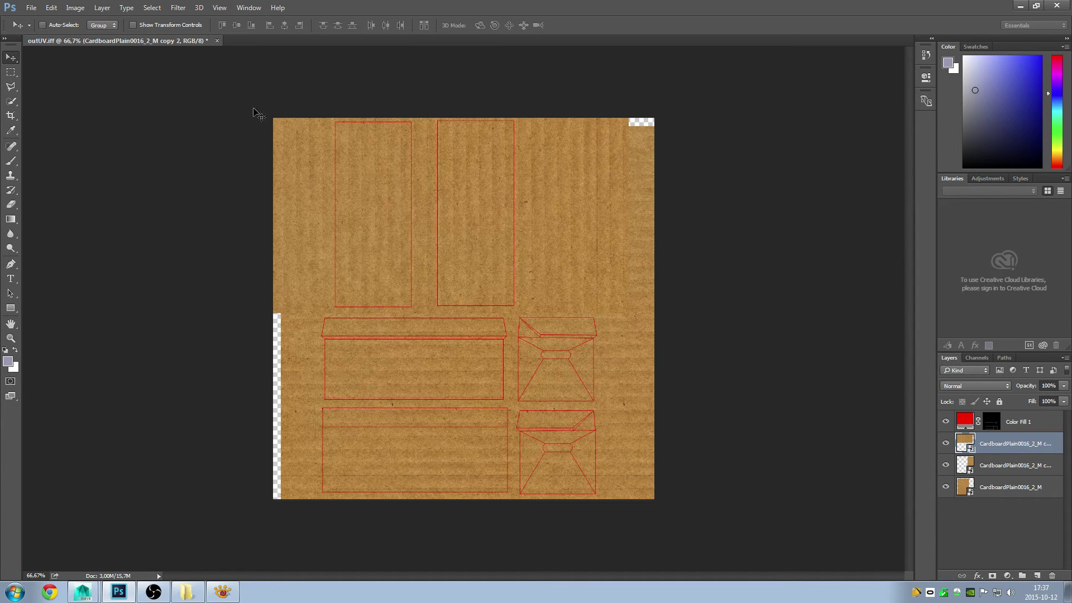
# - Save the texture as Box_texture.psd in LowPoly_modeling/sourceimages
pyautogui.click(33, 9)
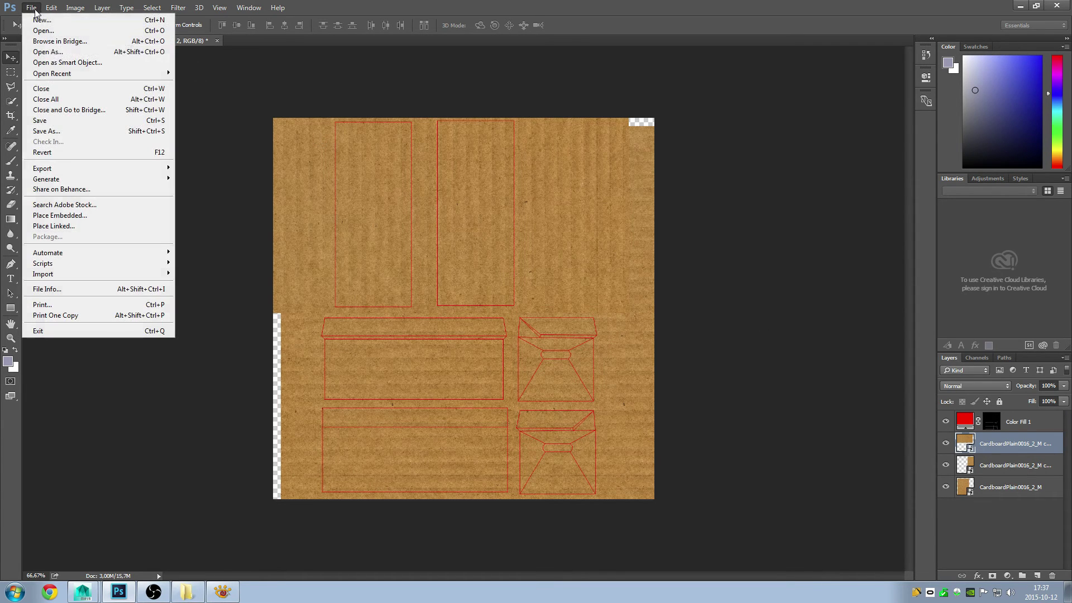
pyautogui.click(48, 132)
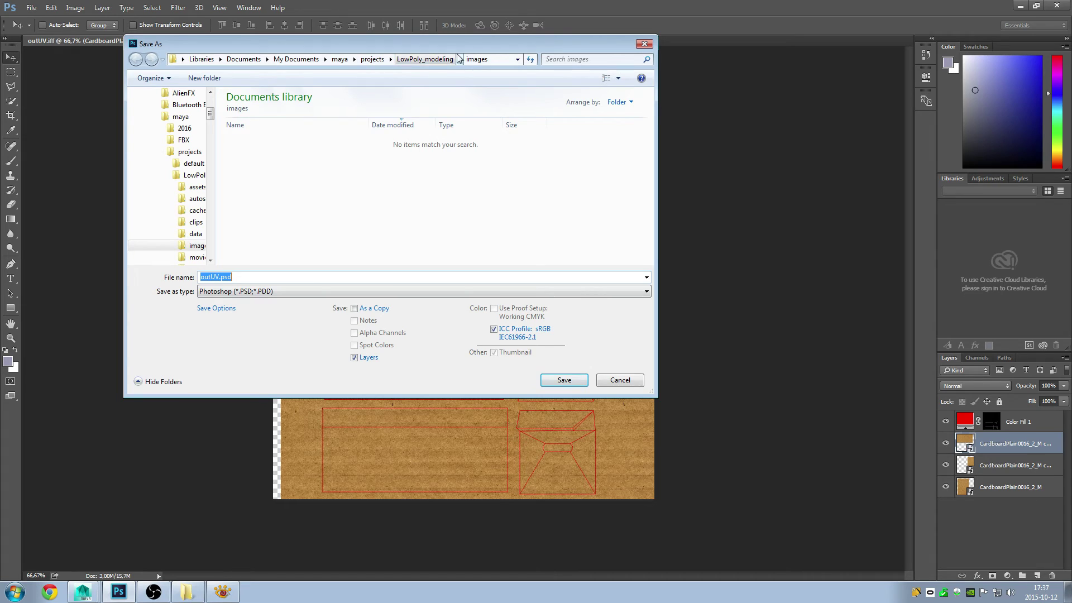
pyautogui.click(427, 60)
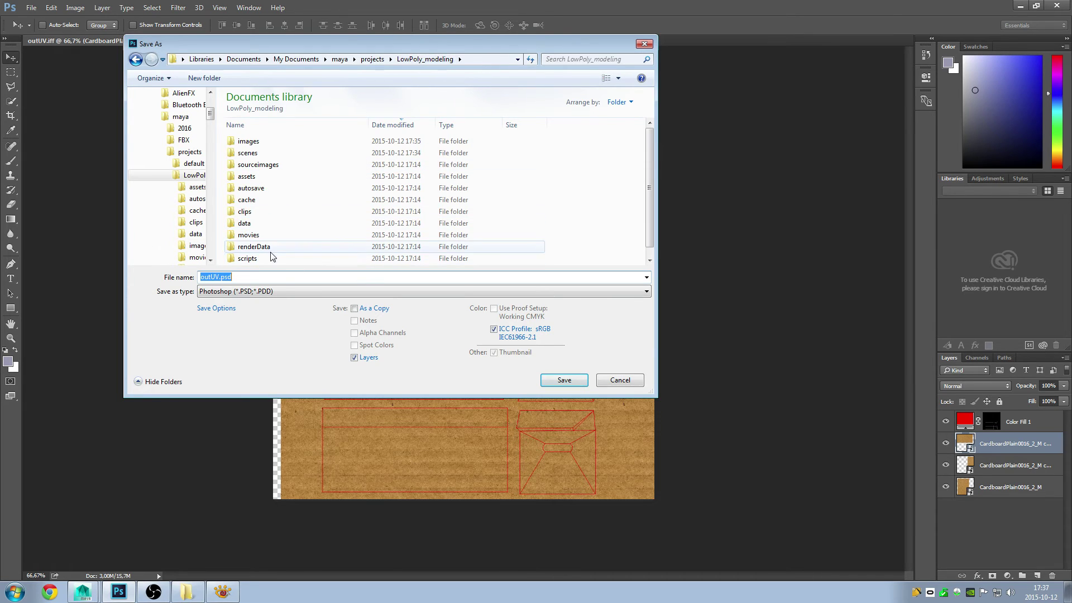
pyautogui.doubleClick(265, 164)
pyautogui.click(235, 278)
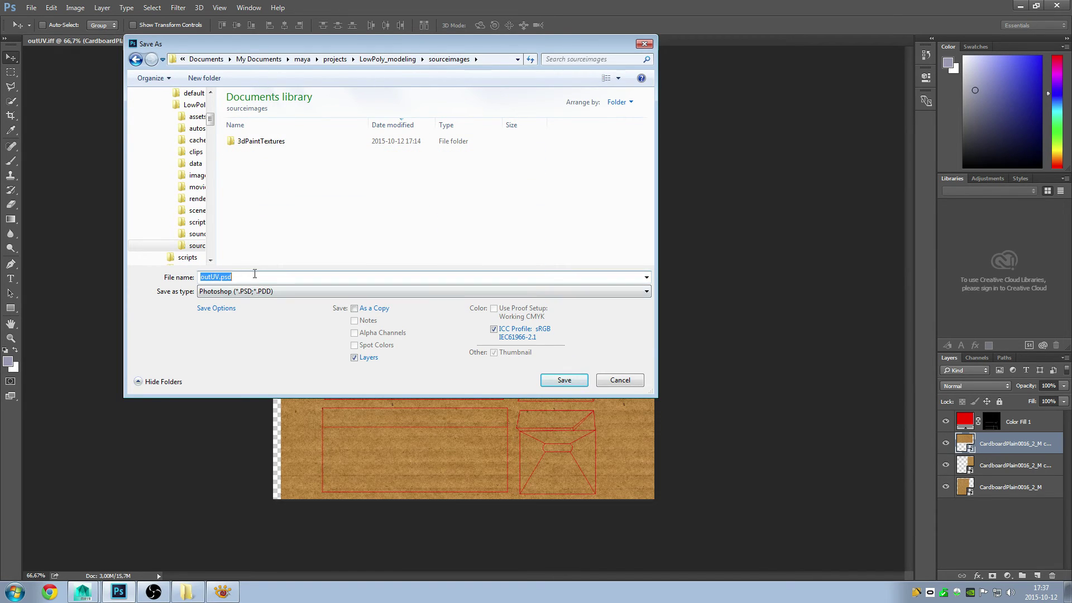
pyautogui.write('Box_texture')
pyautogui.press('Return')
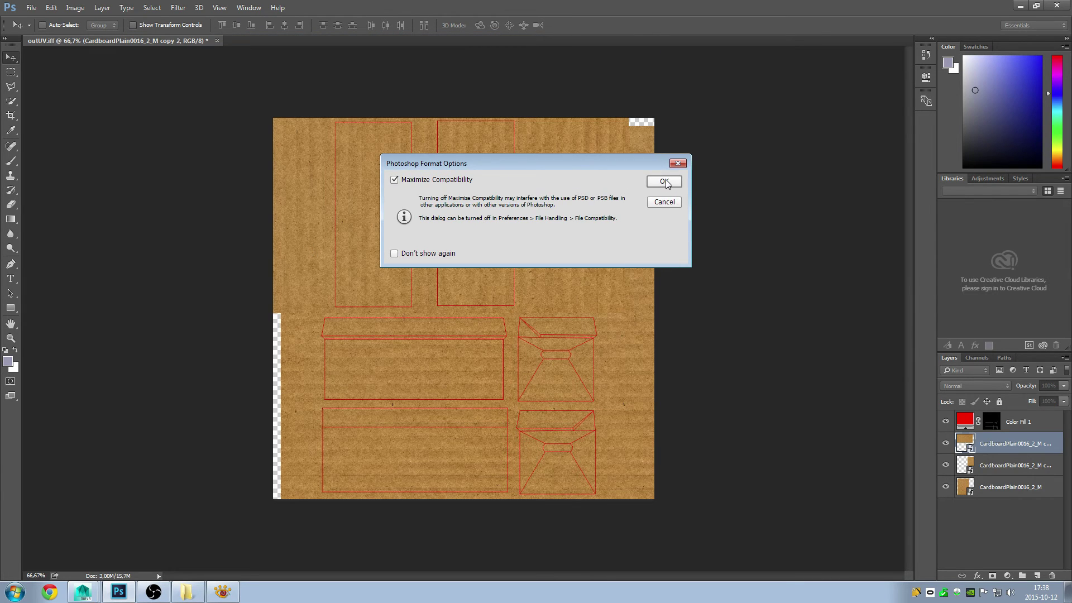
pyautogui.click(664, 182)
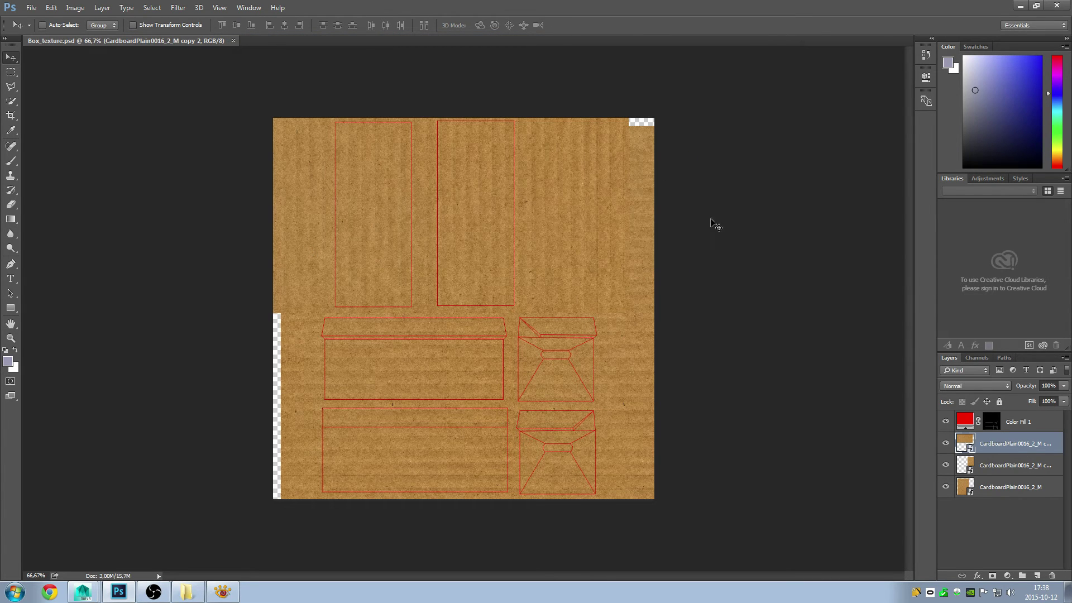
# - Hide the Color Fill 1 UV outline layer and save a Box_texture.tga Targa copy
pyautogui.click(946, 422)
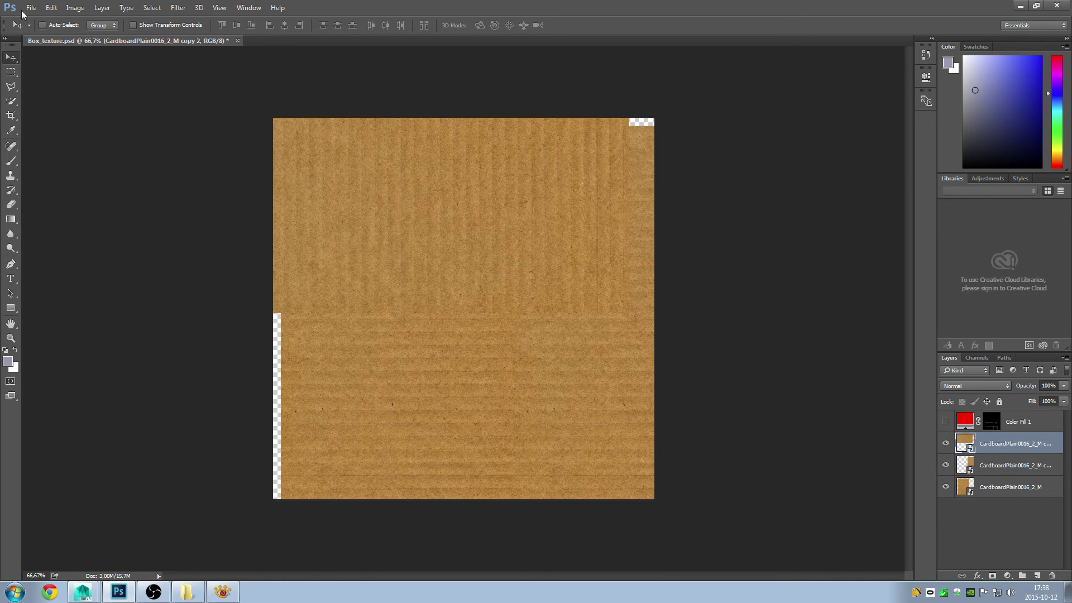
pyautogui.click(31, 8)
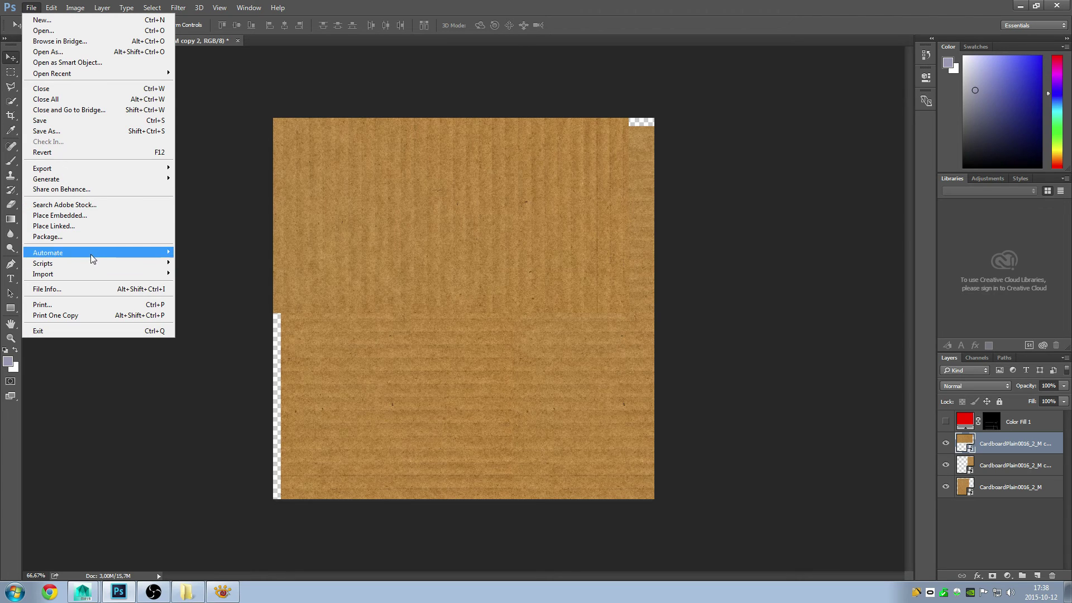
pyautogui.click(83, 132)
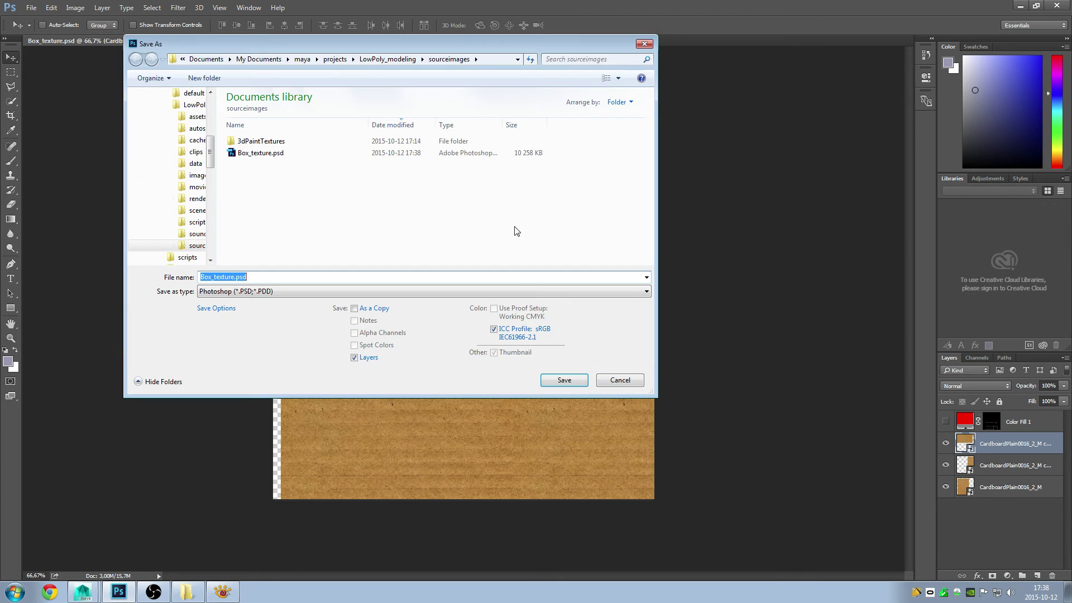
pyautogui.click(266, 296)
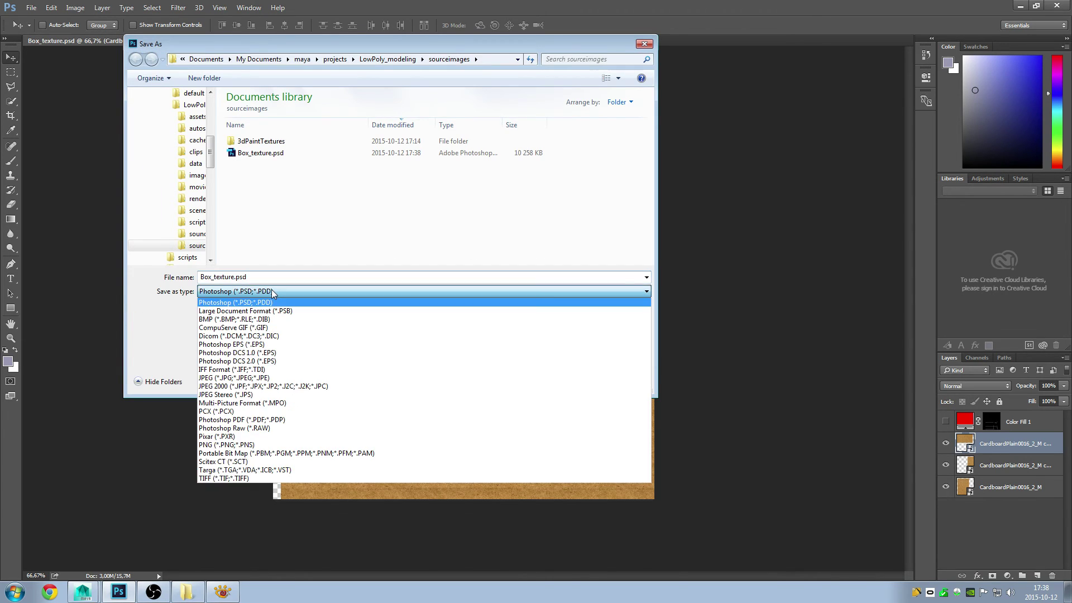
pyautogui.click(273, 470)
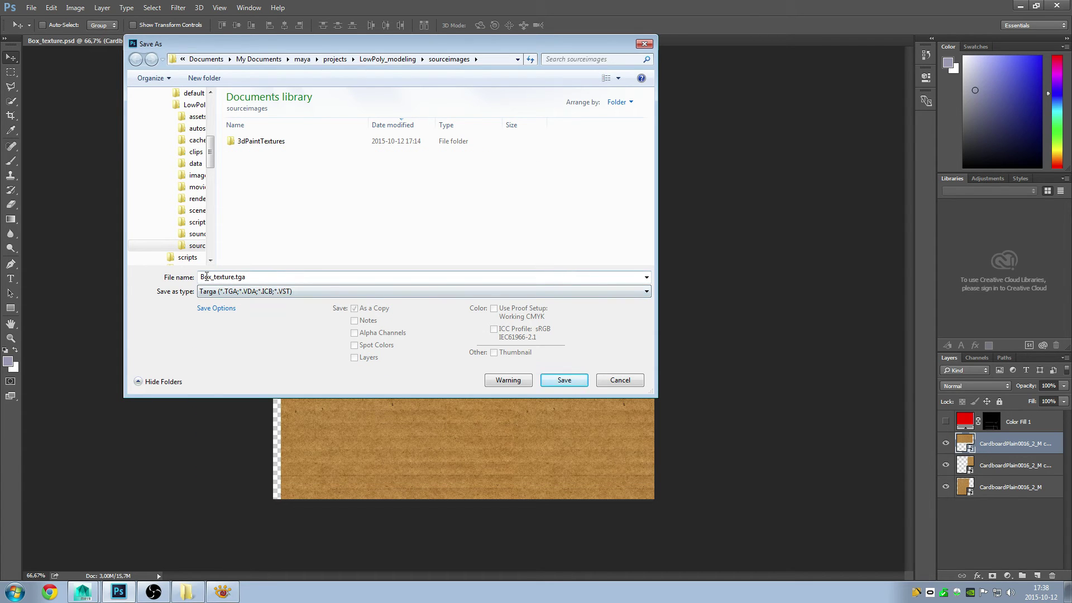
pyautogui.click(580, 384)
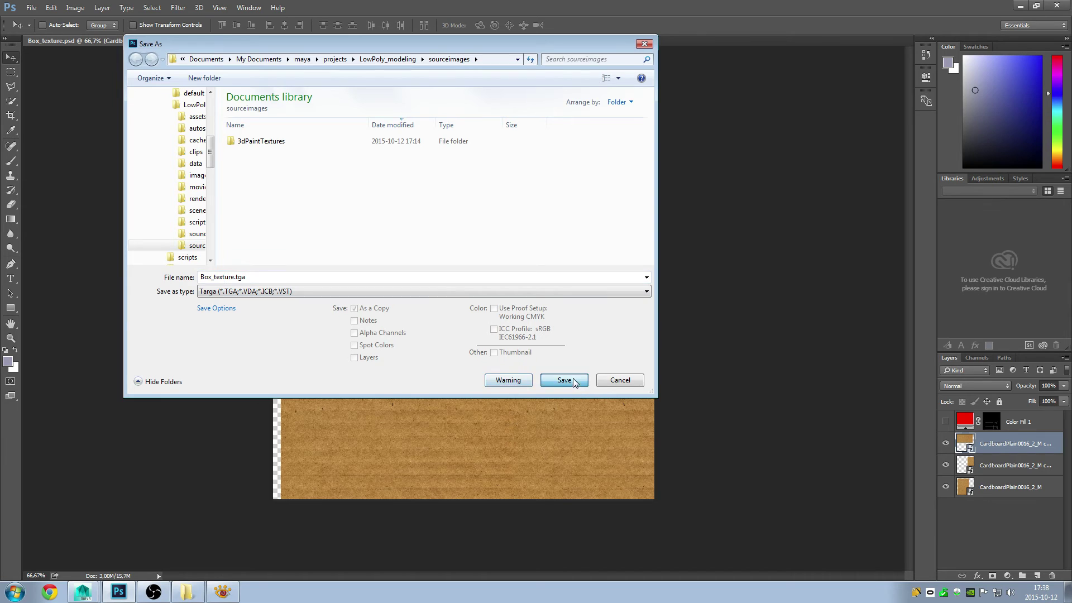
pyautogui.click(554, 199)
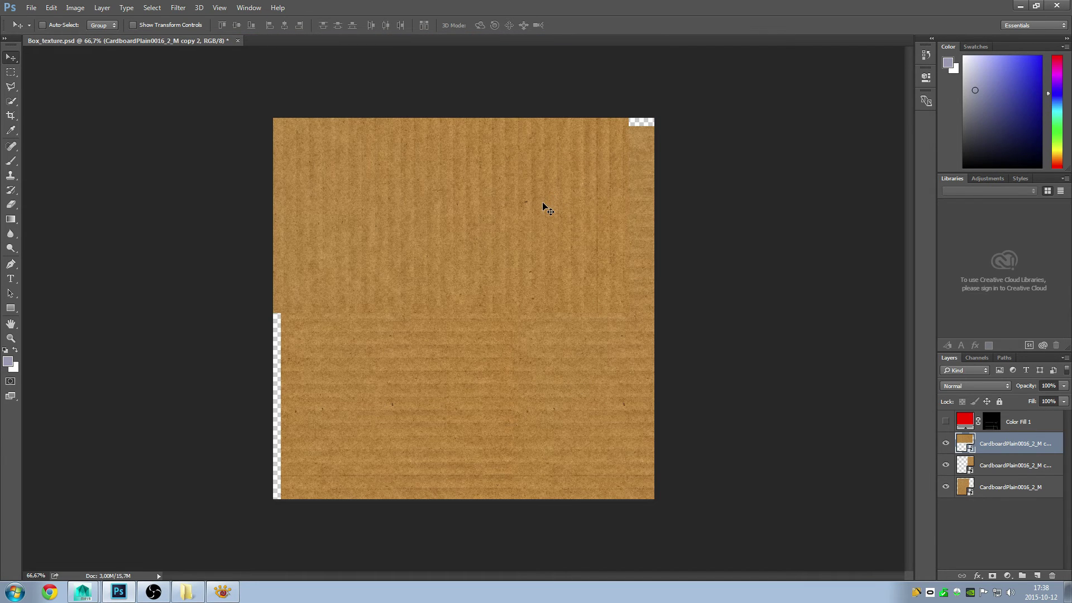
pyautogui.hotkey('alt', 'Tab')
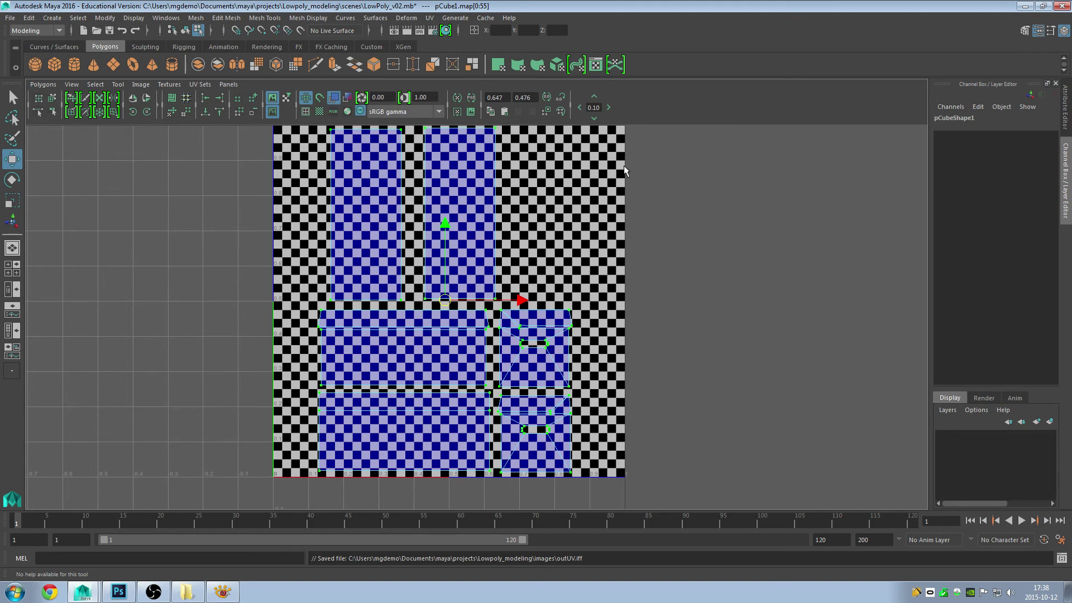
# - In Hypershade, delete box_shader's checker1 and place2dTexture1 nodes
pyautogui.press('space')
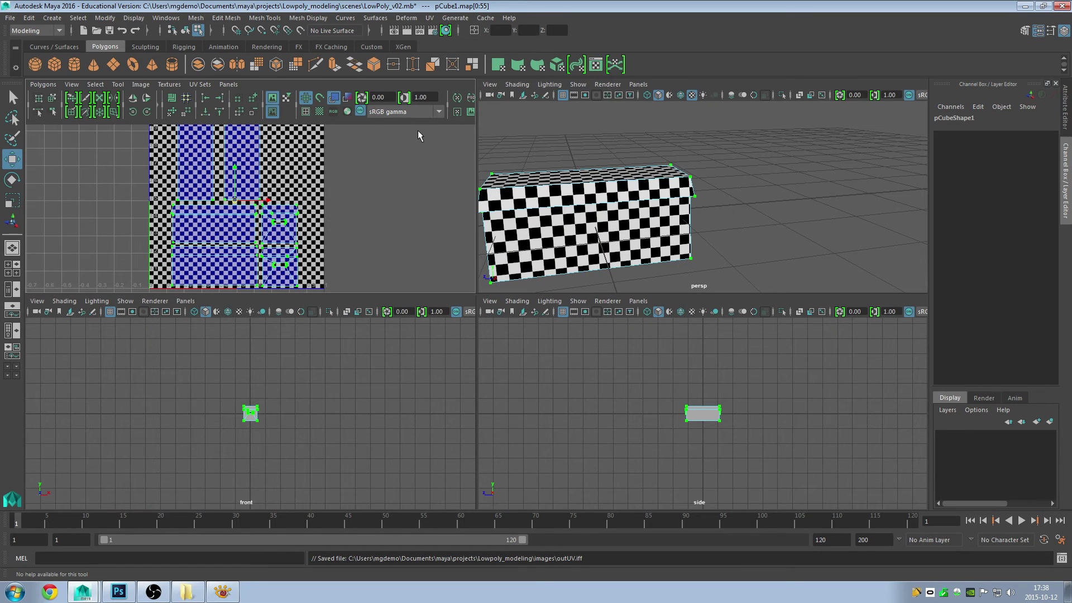
pyautogui.click(450, 26)
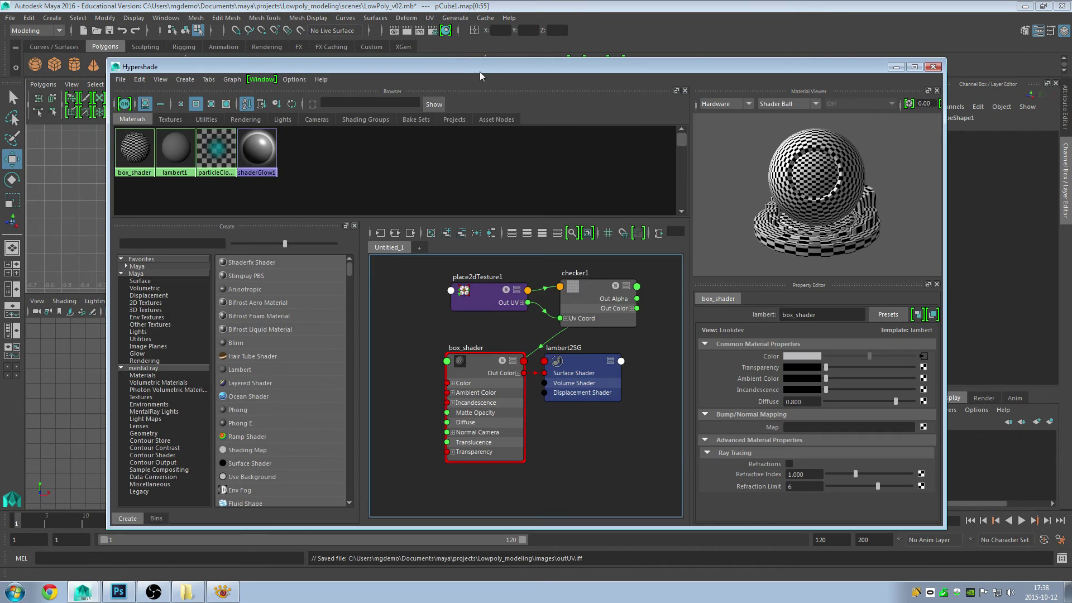
pyautogui.moveTo(481, 72); pyautogui.dragTo(429, 55)
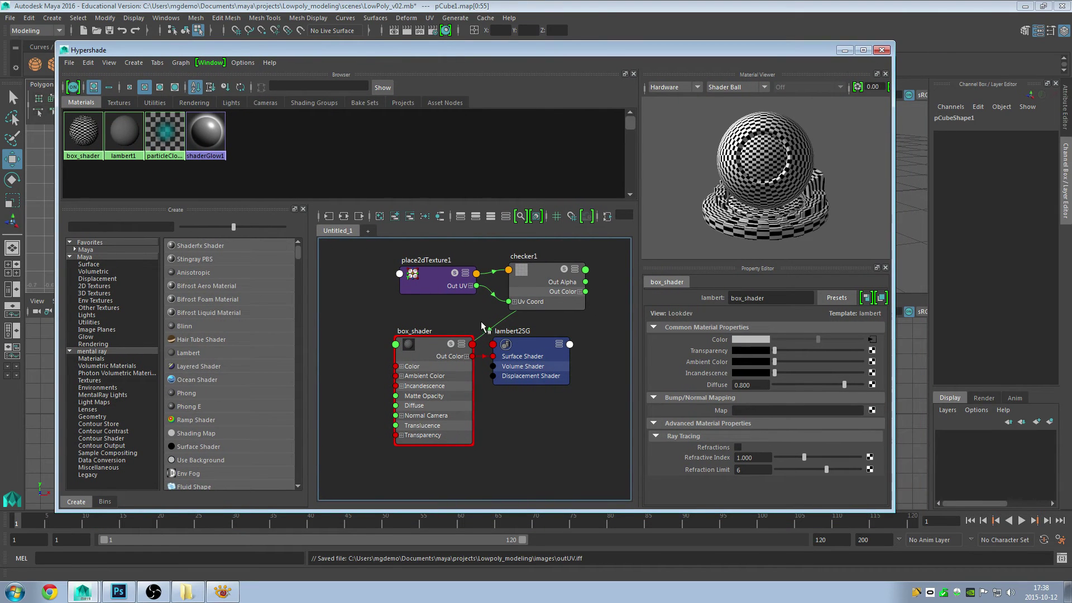
pyautogui.click(83, 136)
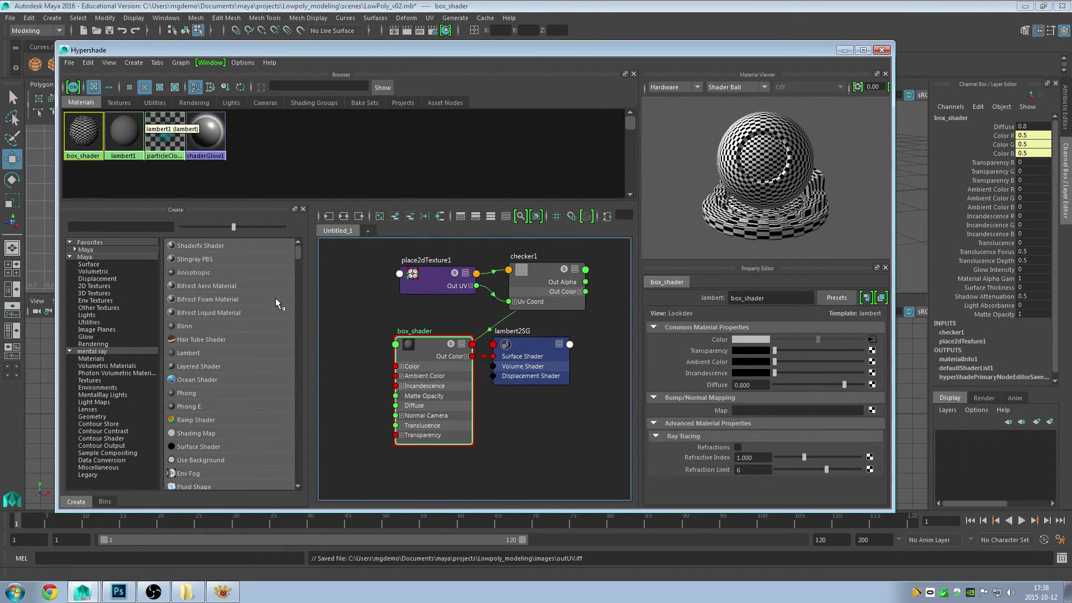
pyautogui.click(472, 315)
pyautogui.scroll(-2, 448, 316)
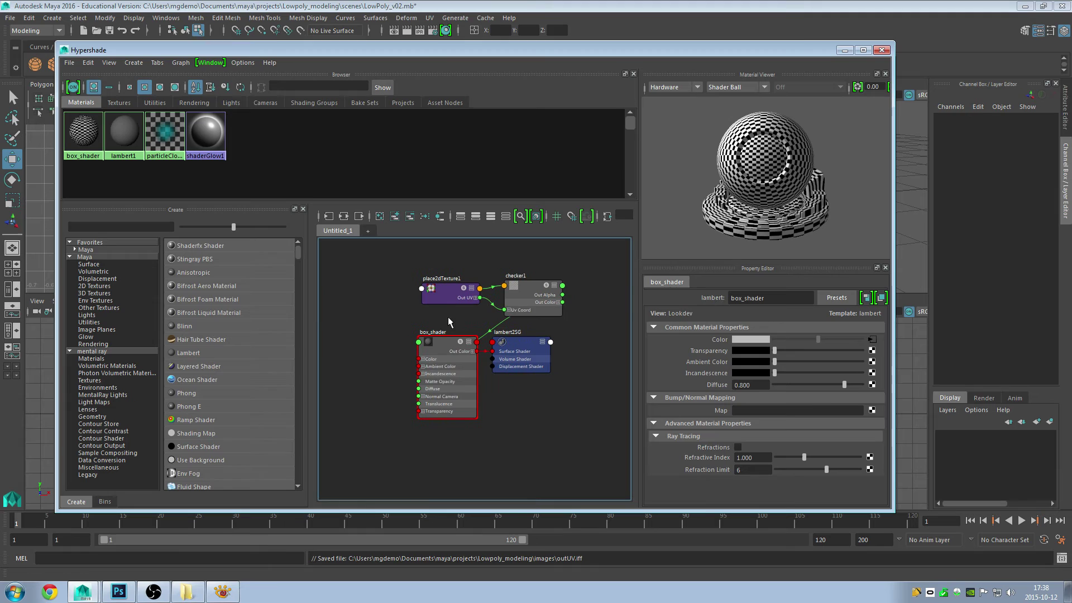
pyautogui.click(525, 285)
pyautogui.moveTo(520, 284); pyautogui.dragTo(522, 285)
pyautogui.moveTo(398, 252)
pyautogui.mouseDown()
pyautogui.moveTo(525, 300)
pyautogui.moveTo(536, 267)
pyautogui.mouseUp()
pyautogui.click(452, 262)
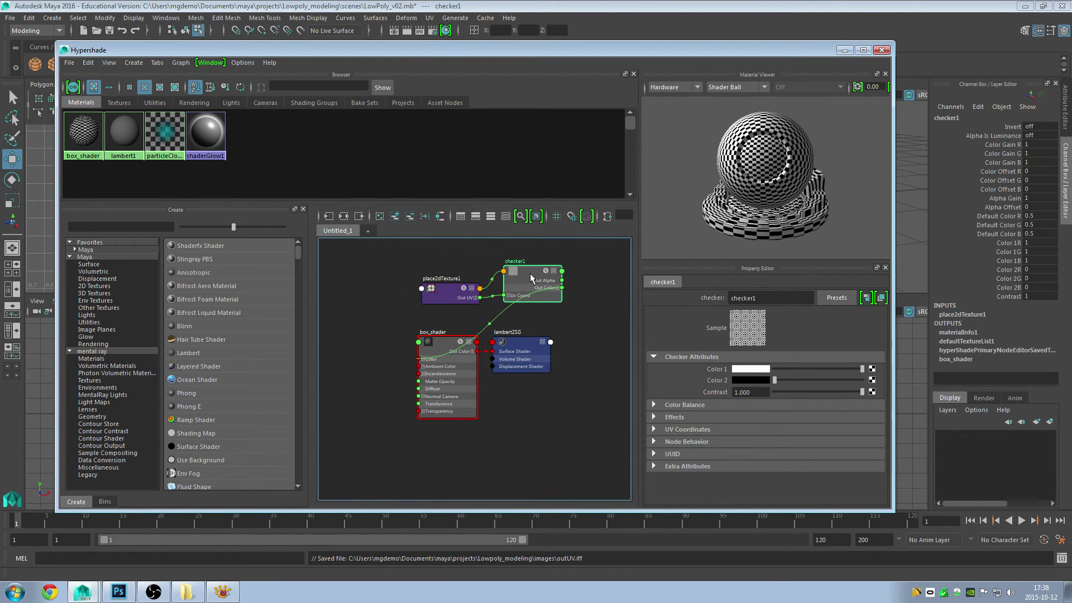
pyautogui.moveTo(407, 257); pyautogui.dragTo(564, 314)
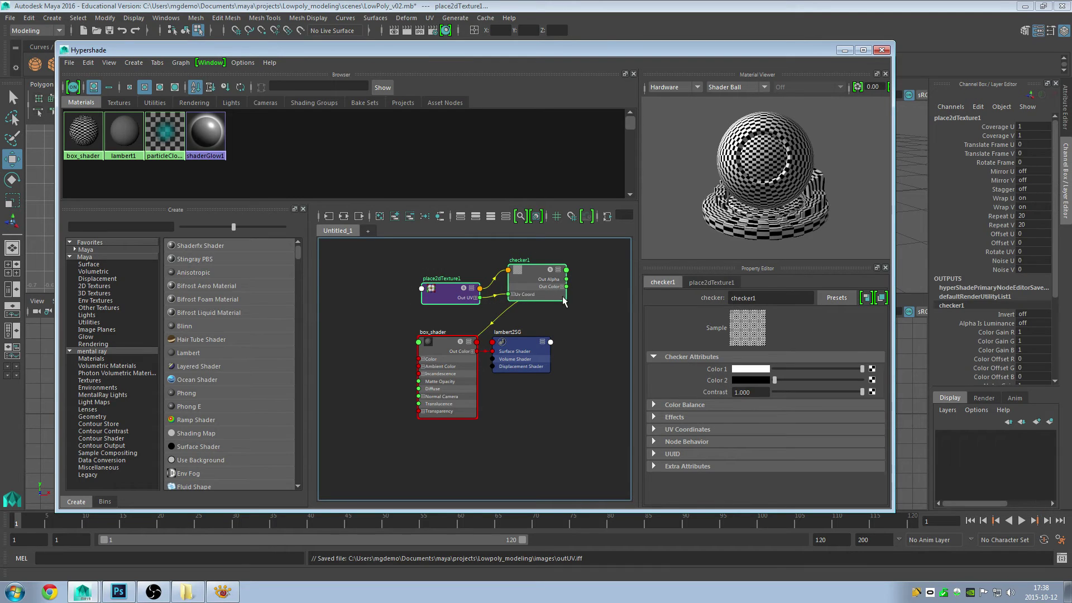
pyautogui.press('Delete')
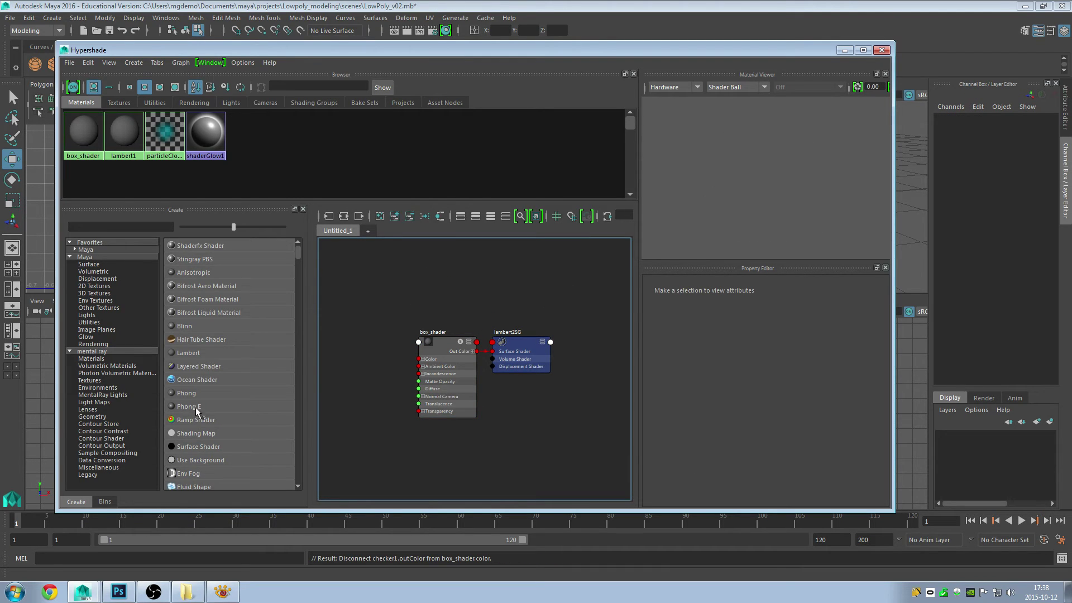
# - Create a File texture node and connect file1.outColor to box_shader's Color
pyautogui.scroll(-3, 202, 406)
pyautogui.scroll(-2, 202, 406)
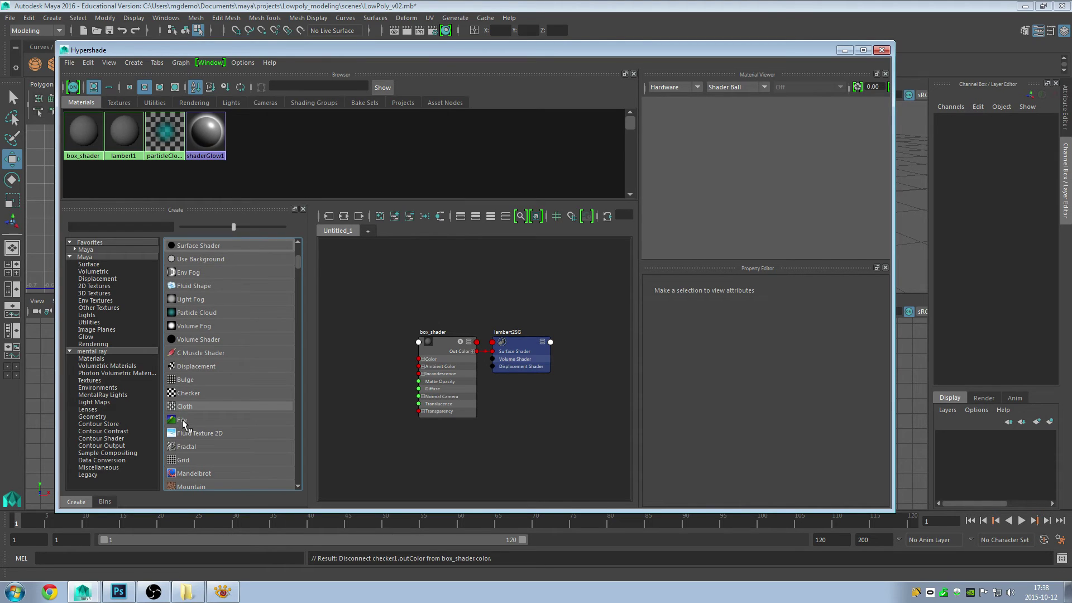
pyautogui.moveTo(181, 420)
pyautogui.mouseDown()
pyautogui.moveTo(465, 450)
pyautogui.moveTo(514, 433)
pyautogui.mouseUp()
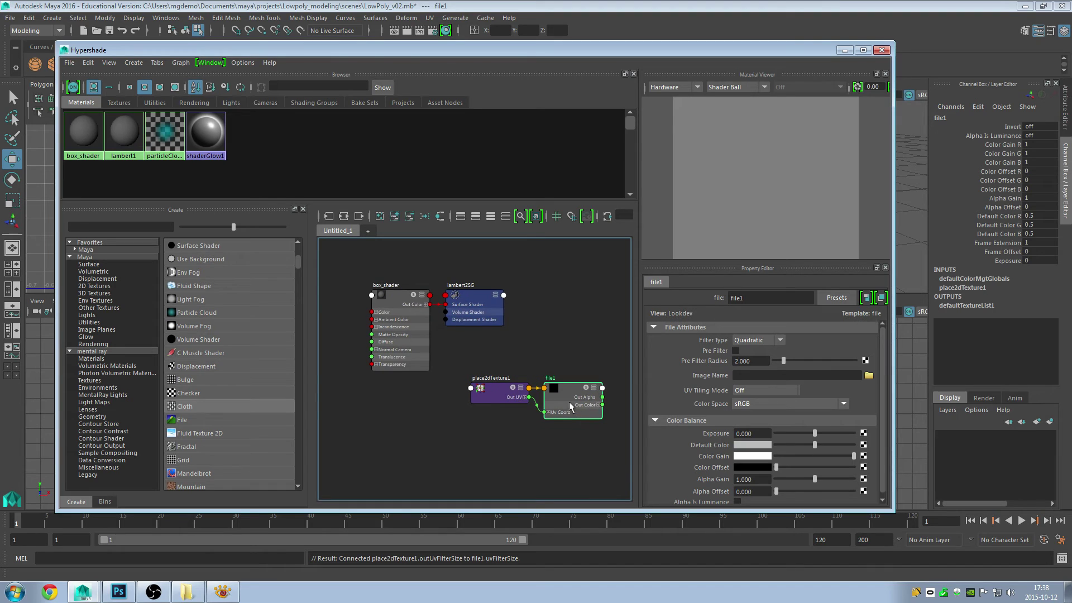
pyautogui.click(511, 398)
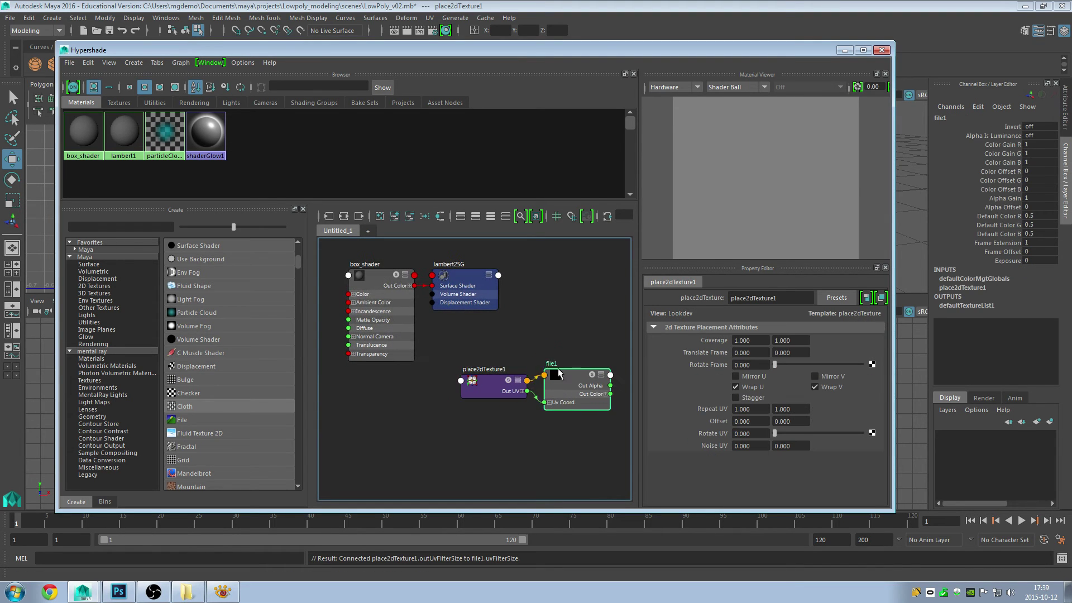
pyautogui.moveTo(557, 403); pyautogui.dragTo(533, 331)
pyautogui.scroll(2, 486, 381)
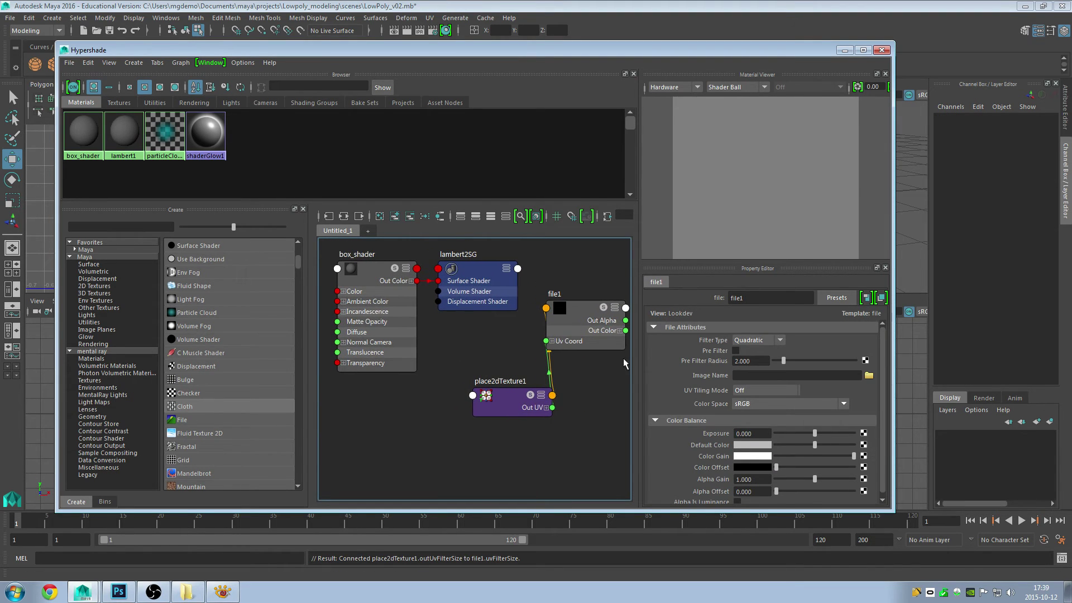
pyautogui.moveTo(627, 333); pyautogui.dragTo(344, 290)
pyautogui.click(339, 291)
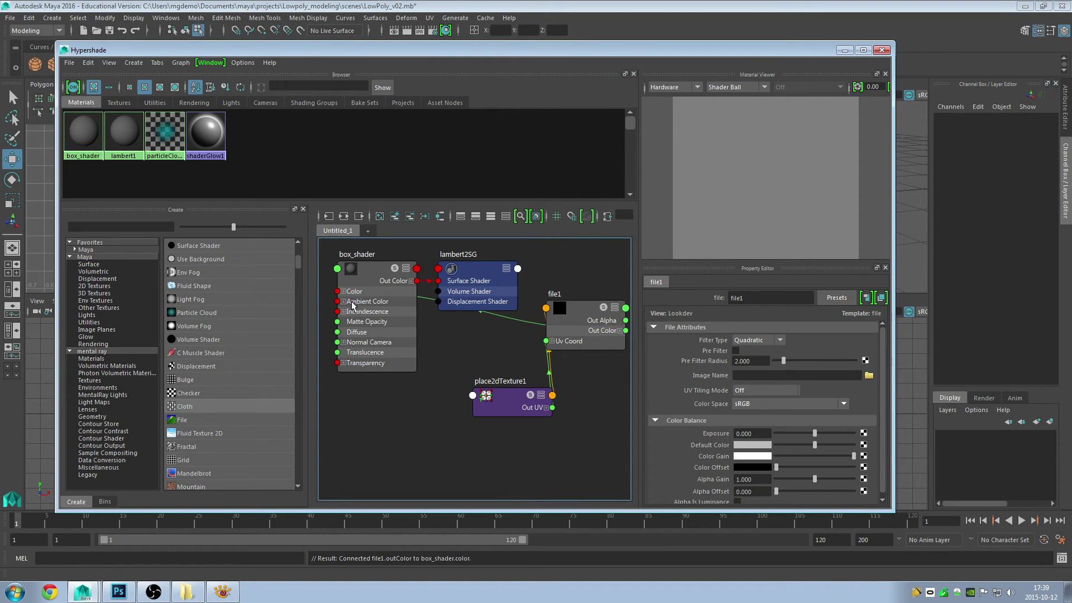
pyautogui.scroll(3, 427, 333)
pyautogui.keyDown('alt'); pyautogui.moveTo(563, 369); pyautogui.dragTo(398, 363, button='middle'); pyautogui.keyUp('alt')
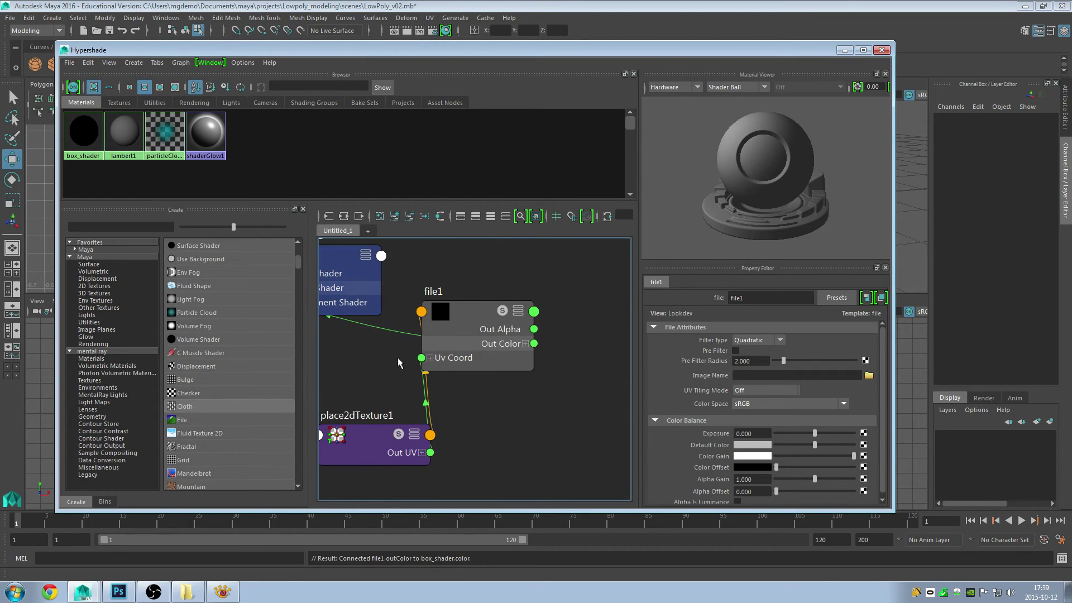
pyautogui.click(470, 314)
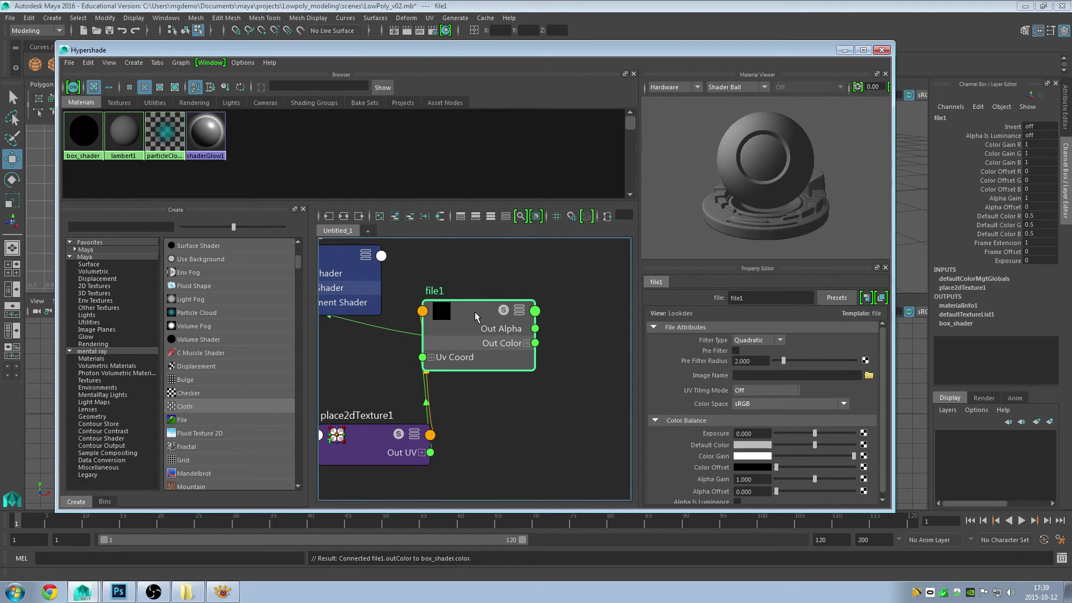
# - Load Box_texture.tga as file1's image
pyautogui.click(868, 377)
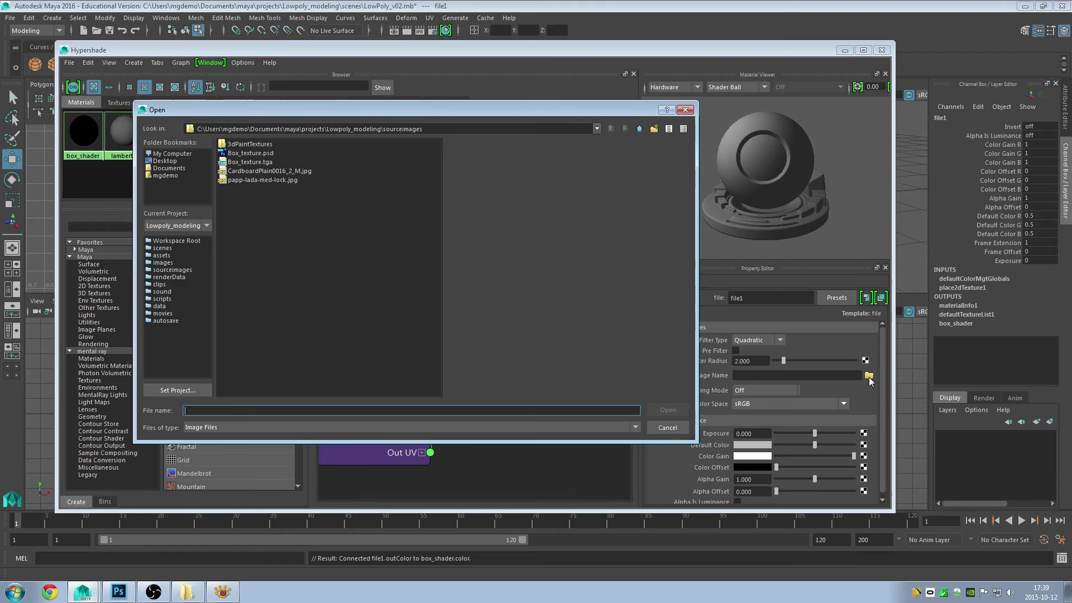
pyautogui.click(251, 162)
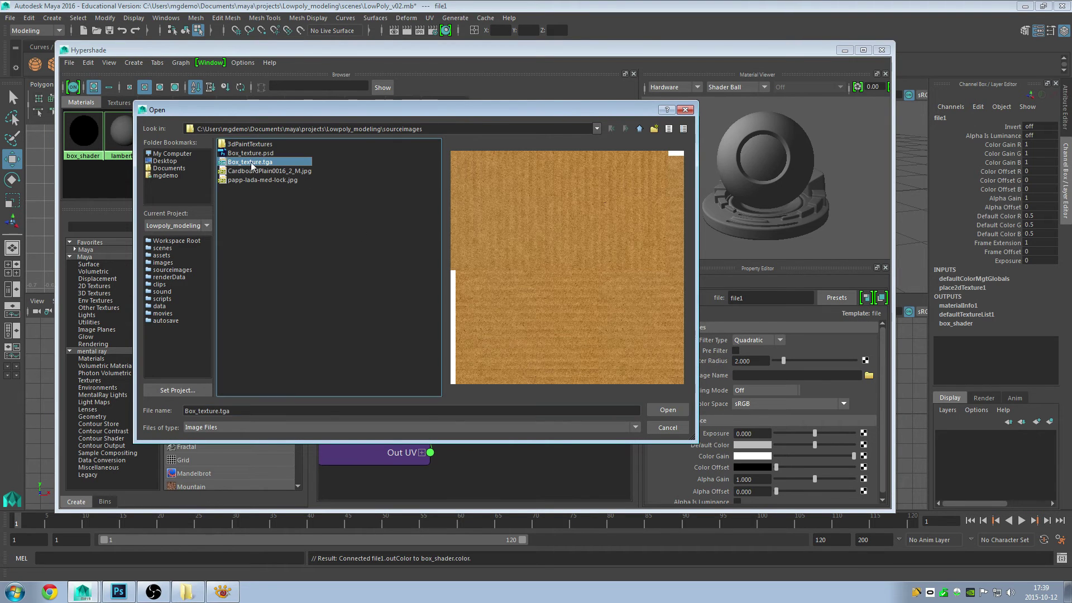
pyautogui.click(669, 411)
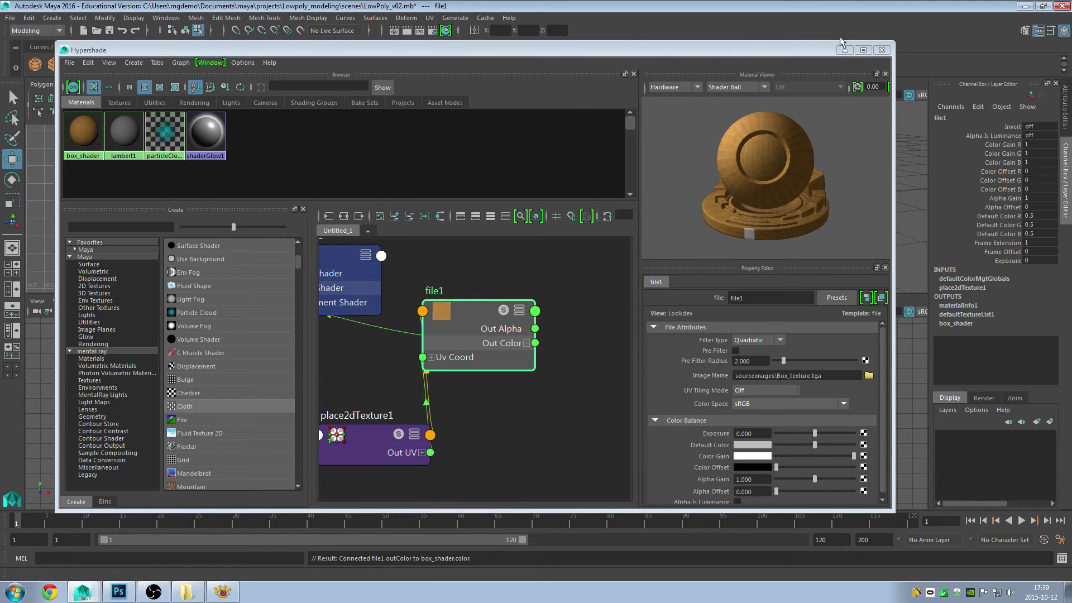
# - Maximize the perspective view and orbit around the cardboard-textured box
pyautogui.click(845, 49)
pyautogui.press('space')
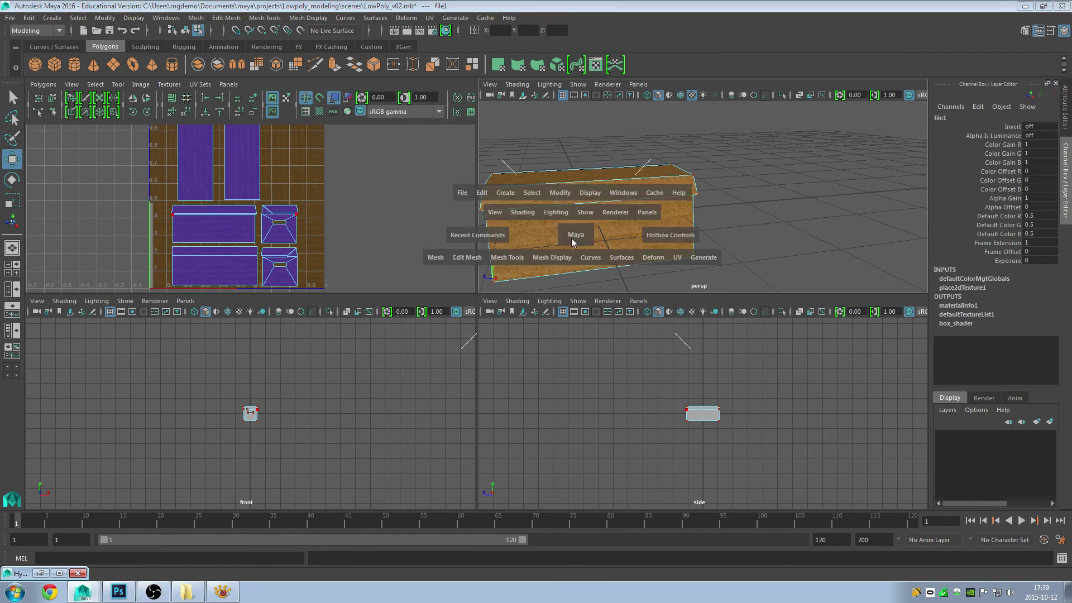
pyautogui.press('f')
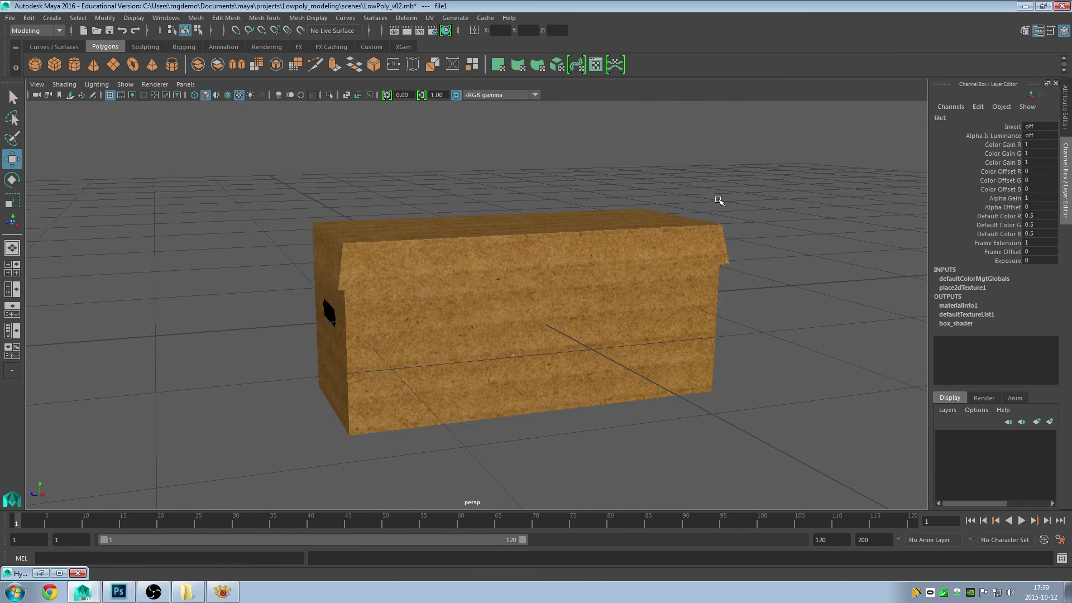
pyautogui.click(743, 208)
pyautogui.moveTo(562, 258)
pyautogui.keyDown('alt'); pyautogui.mouseDown()
pyautogui.moveTo(467, 311)
pyautogui.moveTo(412, 299)
pyautogui.moveTo(370, 307)
pyautogui.moveTo(496, 307)
pyautogui.mouseUp(); pyautogui.keyUp('alt')
pyautogui.keyDown('alt'); pyautogui.moveTo(570, 300); pyautogui.dragTo(494, 299); pyautogui.keyUp('alt')
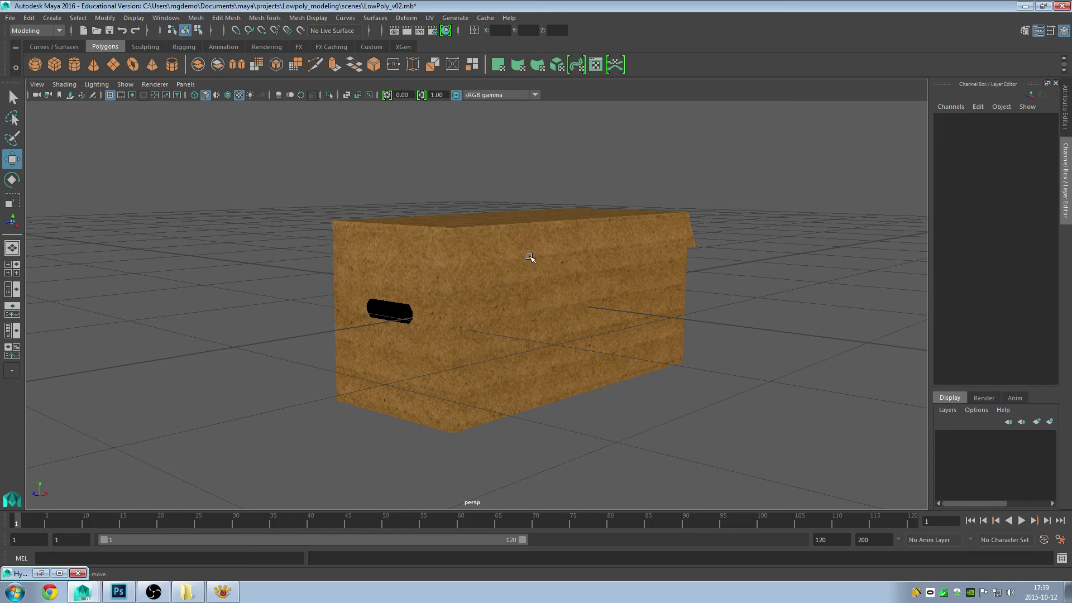
pyautogui.moveTo(619, 291)
pyautogui.keyDown('alt'); pyautogui.mouseDown()
pyautogui.moveTo(491, 292)
pyautogui.moveTo(445, 280)
pyautogui.moveTo(565, 290)
pyautogui.mouseUp(); pyautogui.keyUp('alt')
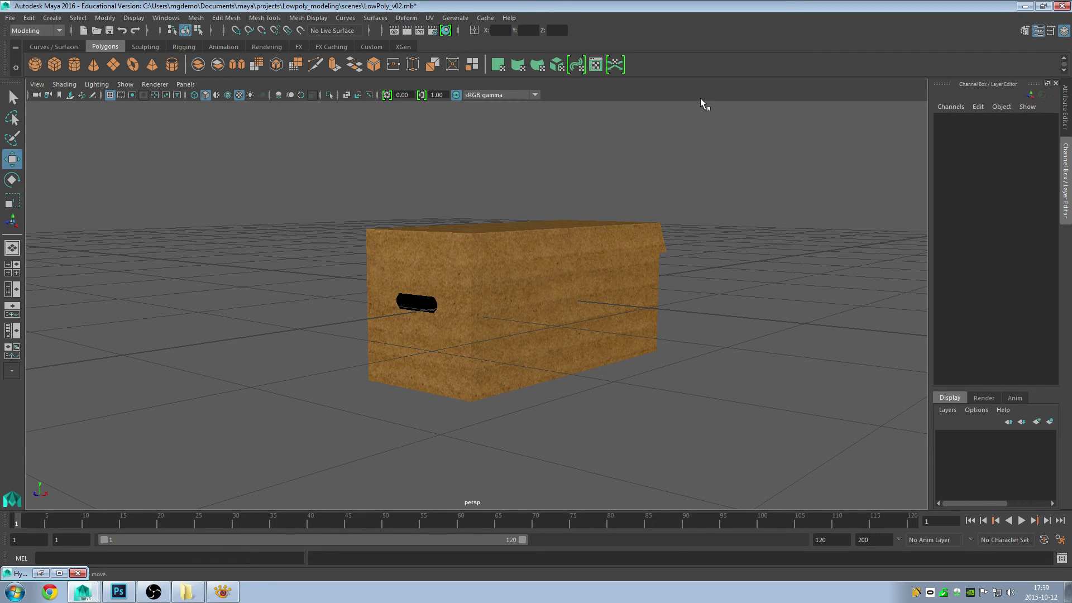
# - Save the scene and switch to the Rendering menu set
pyautogui.click(10, 19)
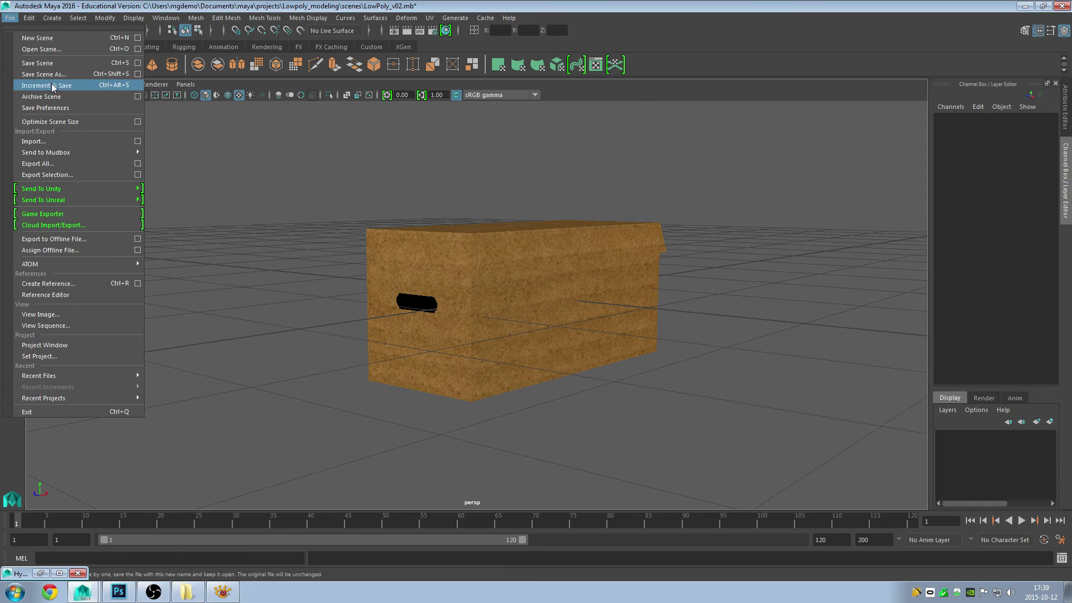
pyautogui.click(37, 63)
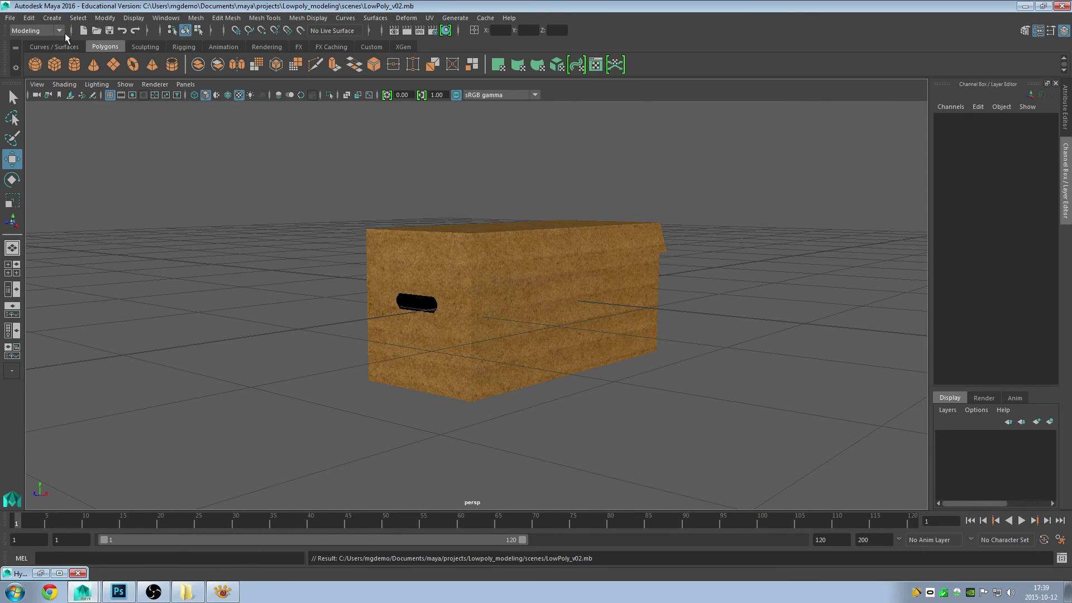
pyautogui.click(39, 31)
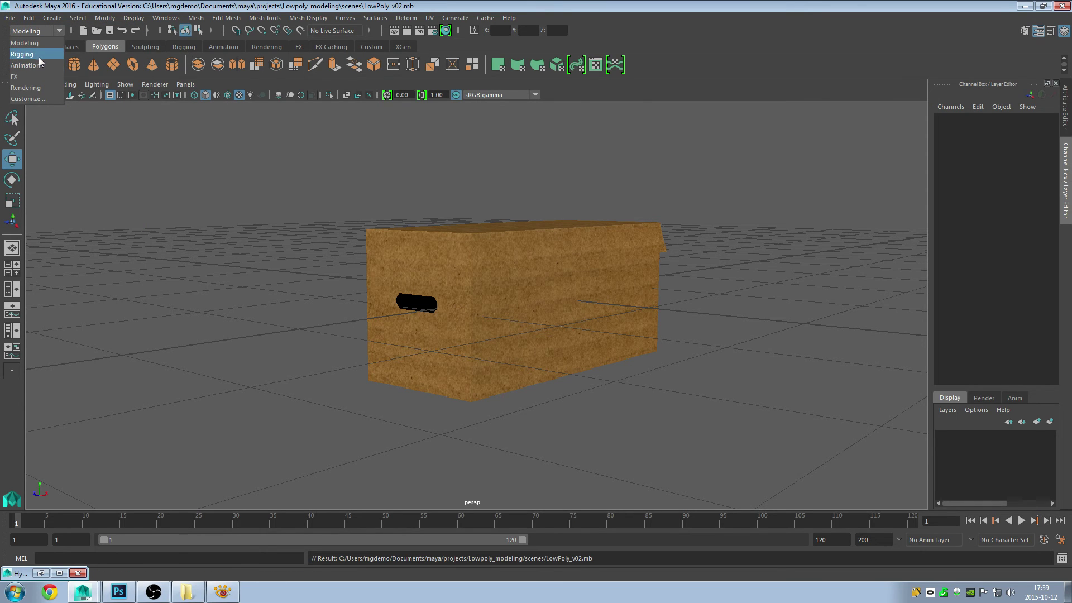
pyautogui.click(42, 88)
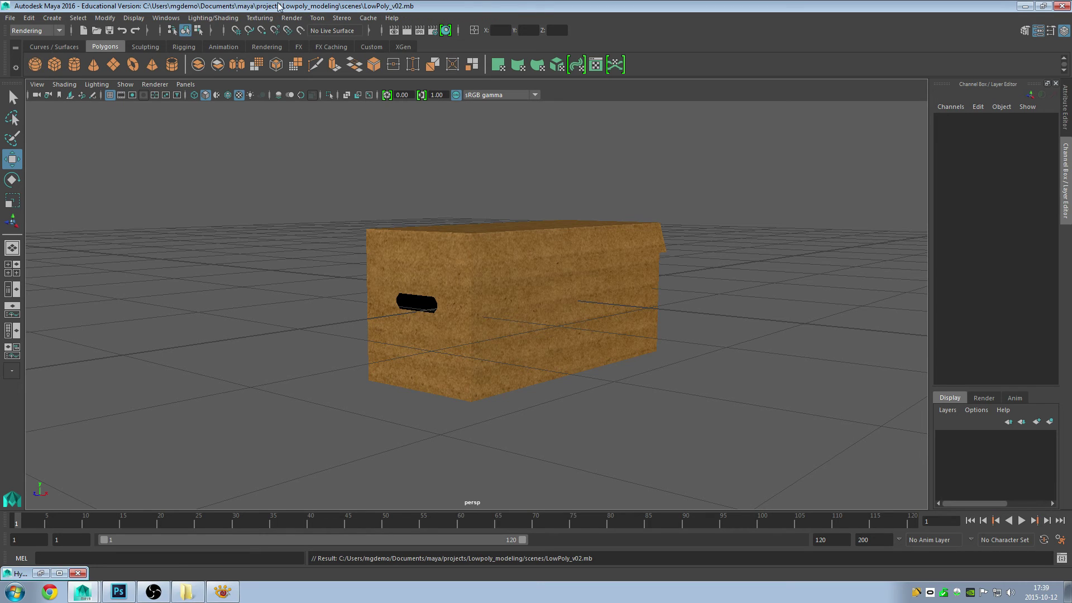
# - Open Batch Bake (mental ray) options, reset settings, and enable Use bake set override
pyautogui.click(215, 18)
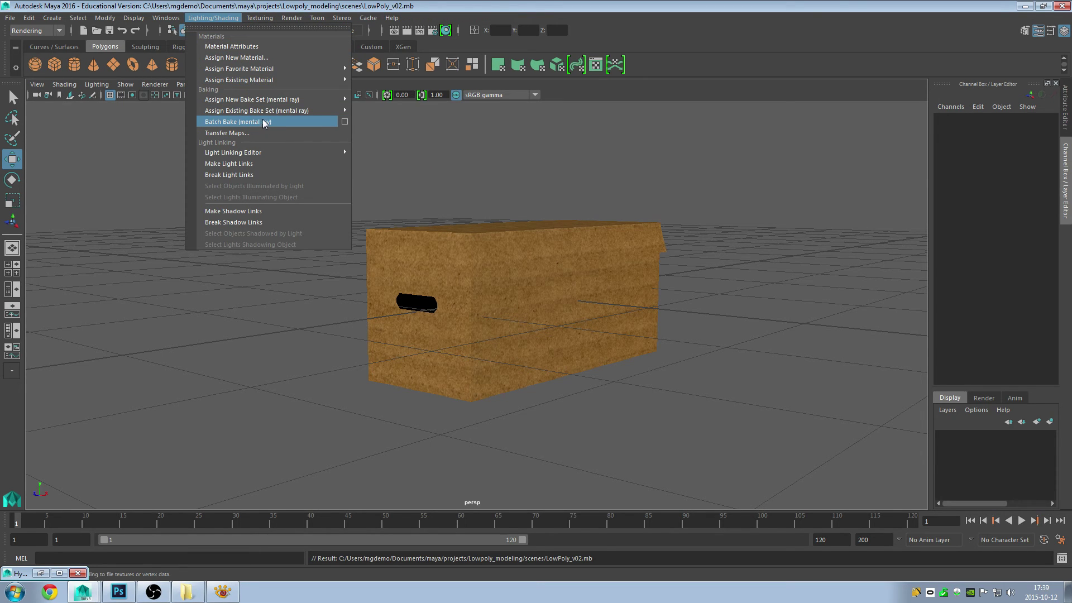
pyautogui.click(345, 123)
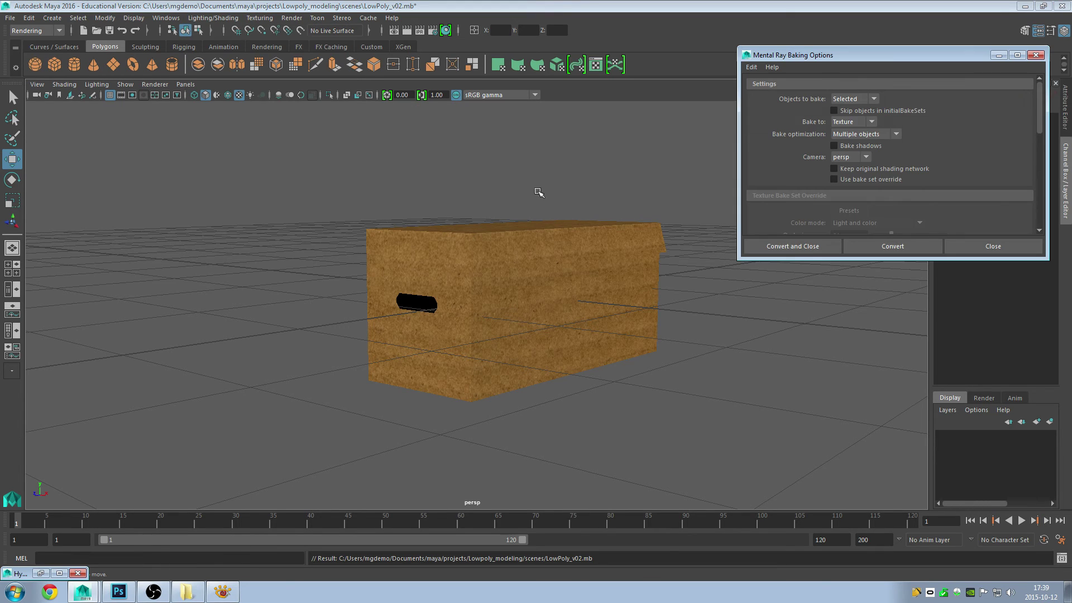
pyautogui.click(752, 67)
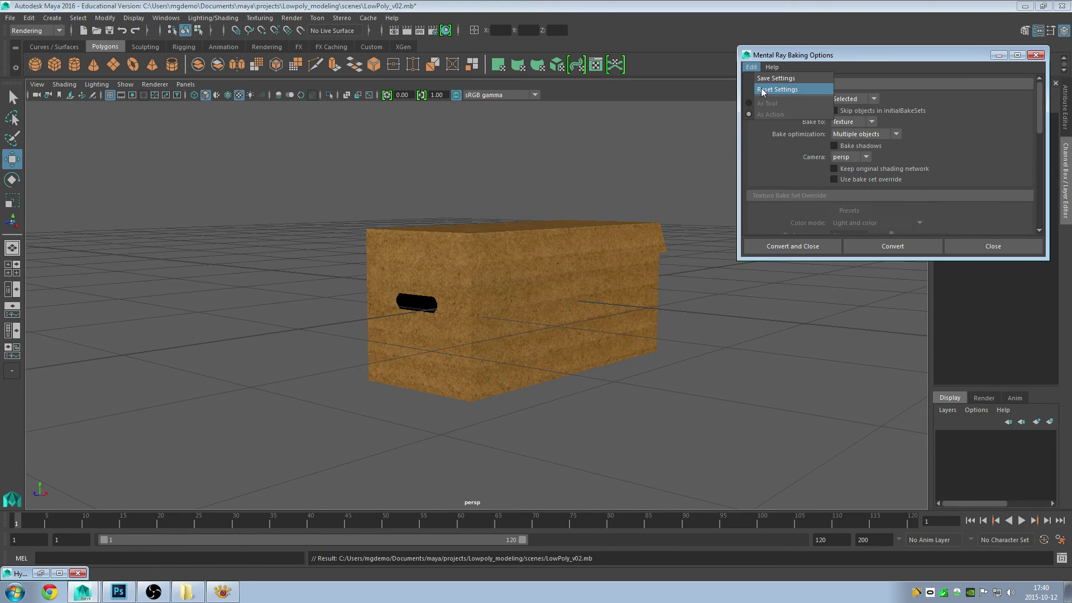
pyautogui.click(760, 91)
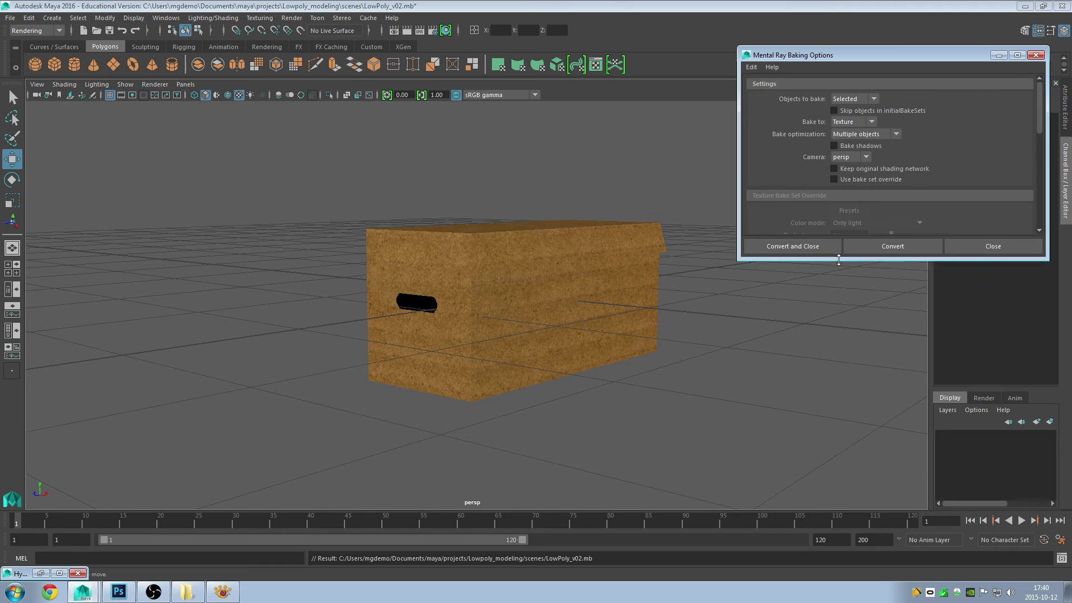
pyautogui.moveTo(840, 262); pyautogui.dragTo(852, 473)
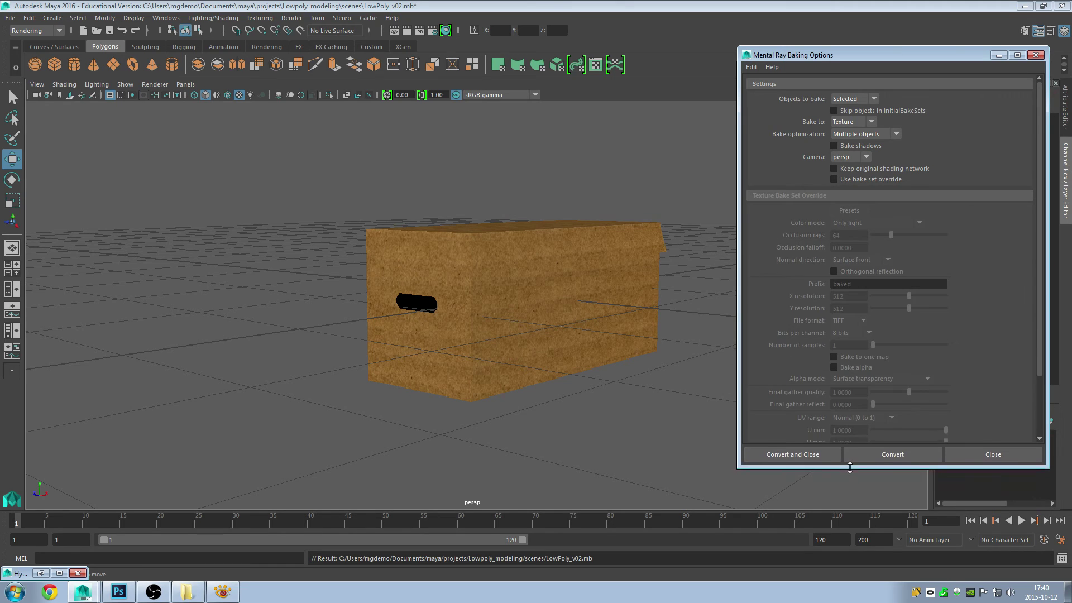
pyautogui.click(834, 180)
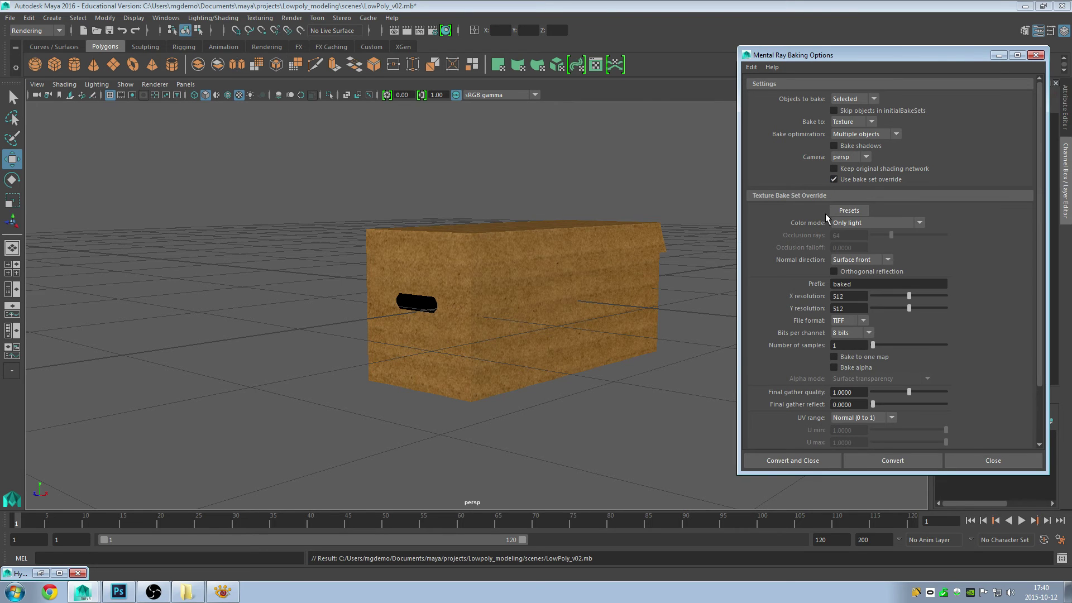
pyautogui.moveTo(521, 256)
pyautogui.keyDown('alt'); pyautogui.mouseDown()
pyautogui.moveTo(419, 296)
pyautogui.moveTo(423, 279)
pyautogui.moveTo(383, 330)
pyautogui.moveTo(491, 330)
pyautogui.moveTo(508, 366)
pyautogui.moveTo(497, 294)
pyautogui.mouseUp(); pyautogui.keyUp('alt')
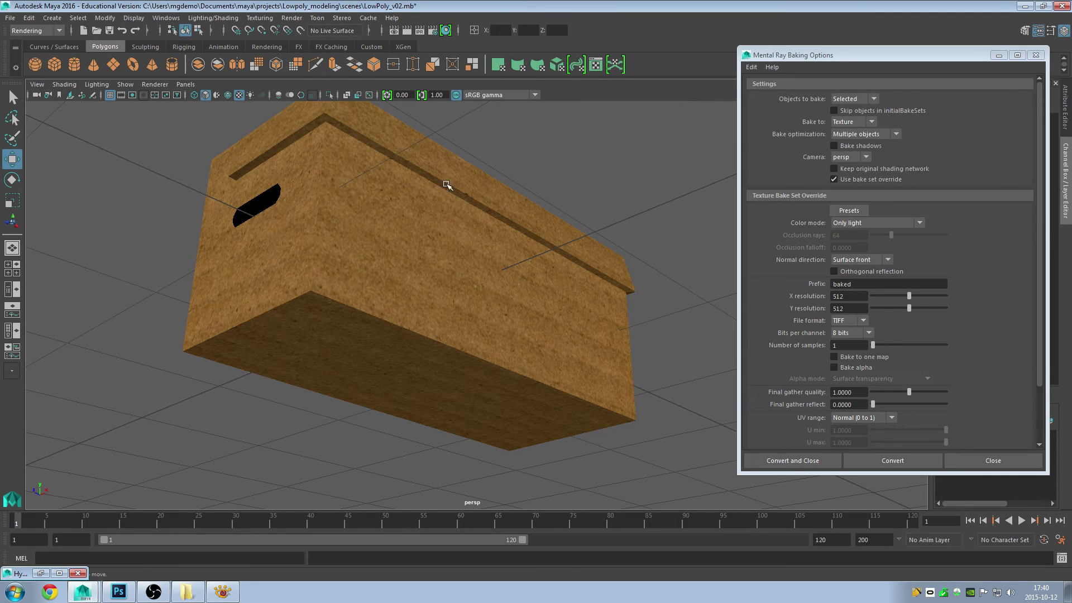
# - Set the bake color mode to Occlusion with 128 occlusion rays
pyautogui.moveTo(450, 270)
pyautogui.keyDown('alt'); pyautogui.mouseDown()
pyautogui.moveTo(324, 277)
pyautogui.moveTo(343, 313)
pyautogui.moveTo(355, 229)
pyautogui.mouseUp(); pyautogui.keyUp('alt')
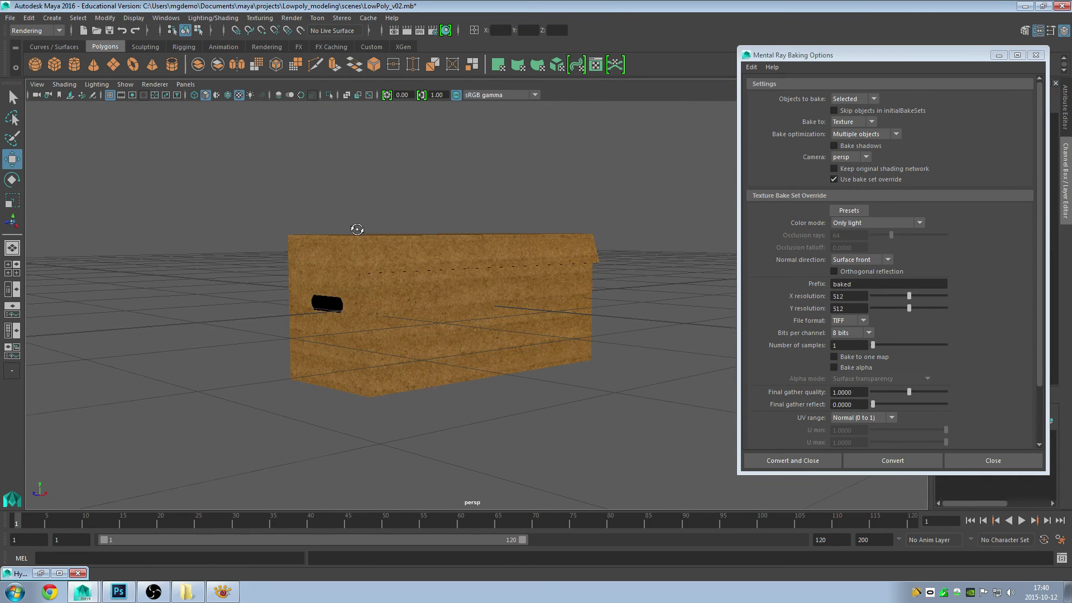
pyautogui.click(861, 223)
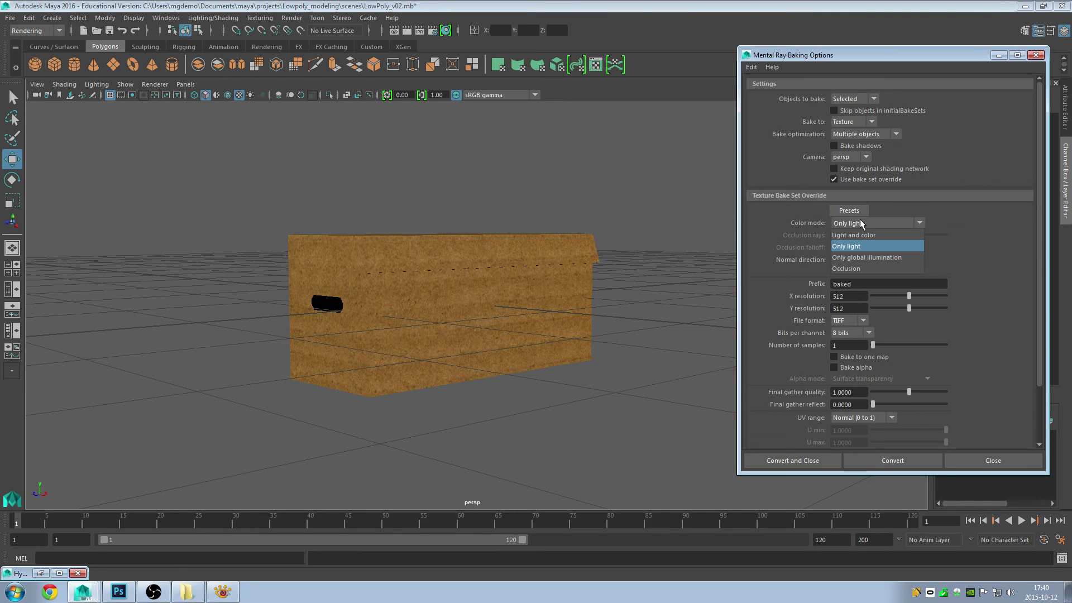
pyautogui.click(868, 269)
pyautogui.click(833, 238)
pyautogui.write('128')
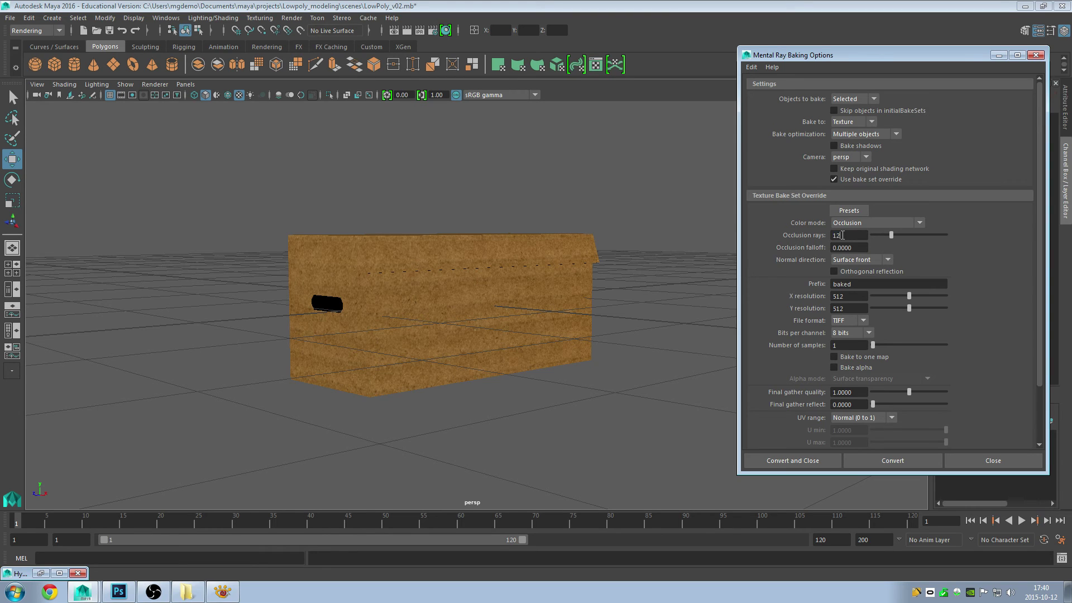
pyautogui.press('Return')
pyautogui.moveTo(1040, 270); pyautogui.dragTo(1031, 333)
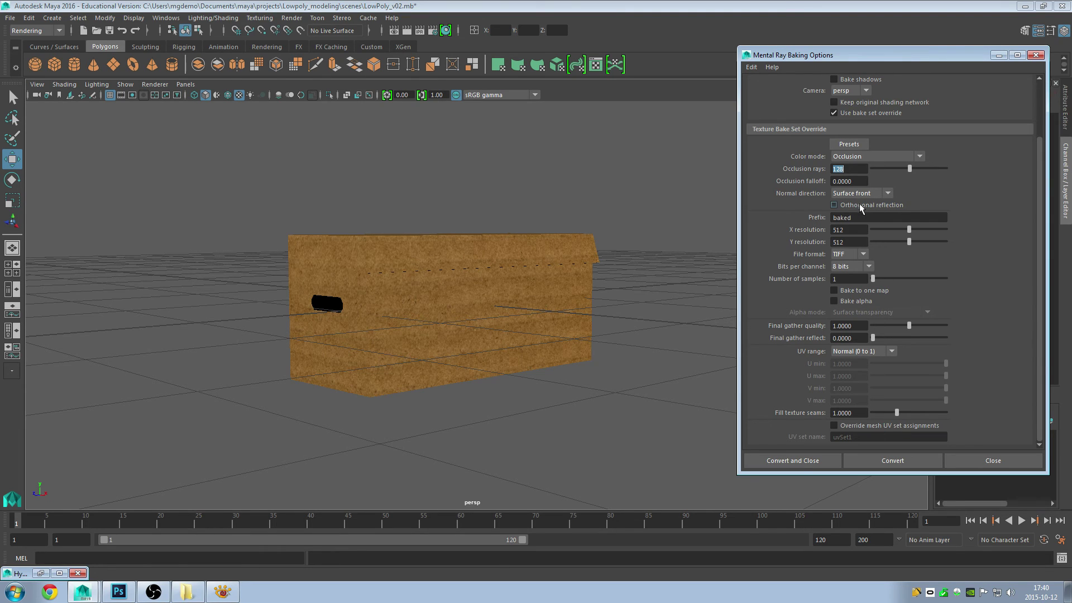
# - Set X/Y resolution to 1024 and fill texture seams to 3, then Convert and Close
pyautogui.moveTo(849, 230); pyautogui.dragTo(821, 235)
pyautogui.write('1024')
pyautogui.press('Tab')
pyautogui.press('Return')
pyautogui.click(835, 280)
pyautogui.click(835, 414)
pyautogui.write('3')
pyautogui.press('Return')
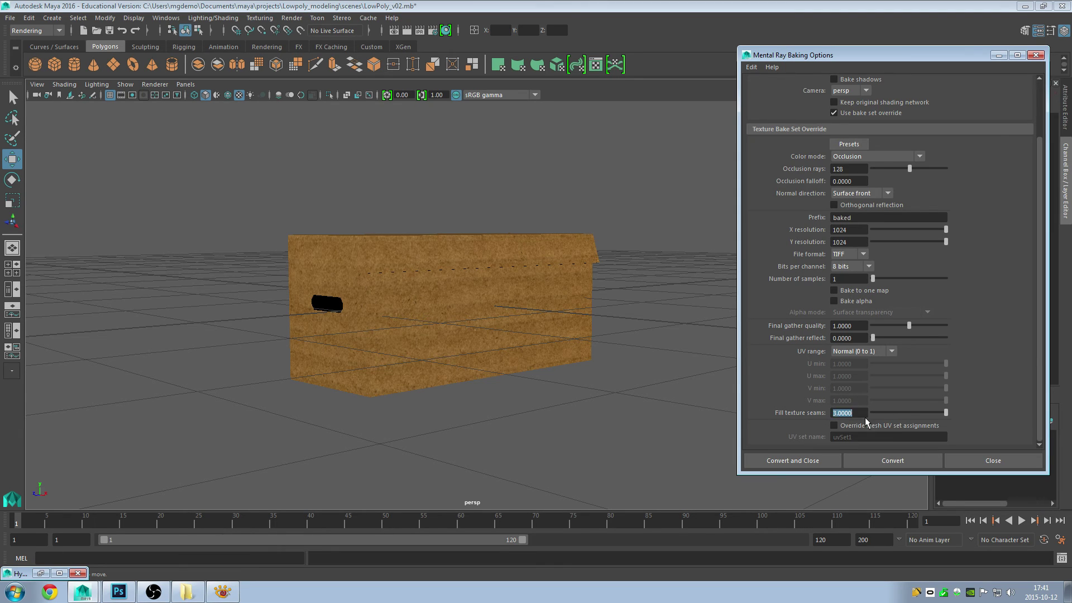
pyautogui.click(798, 464)
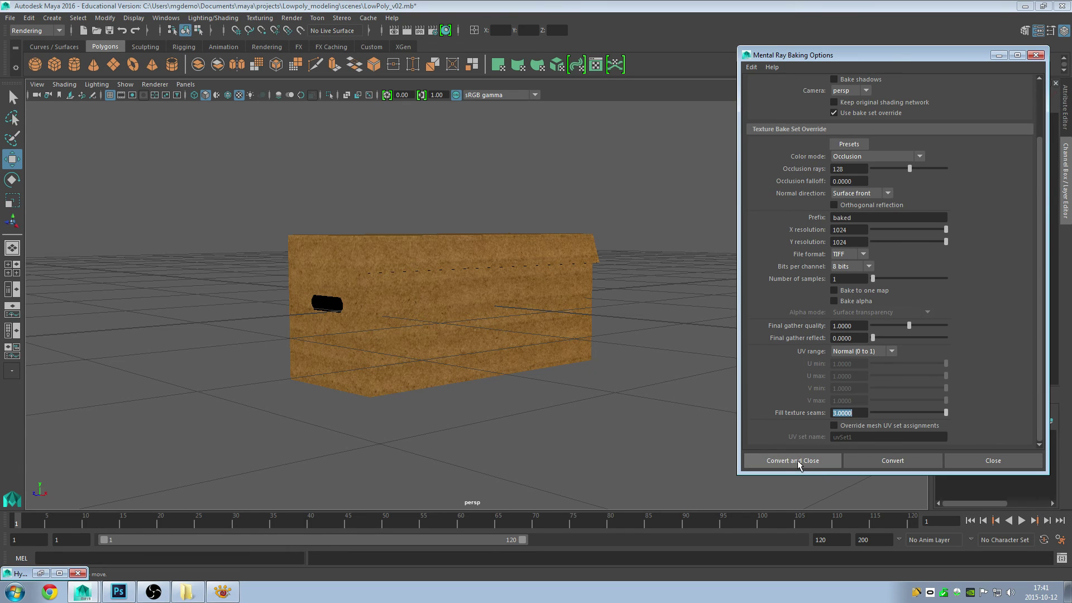
# - Select the box and run Batch Bake (mental ray) to bake its occlusion map
pyautogui.click(563, 334)
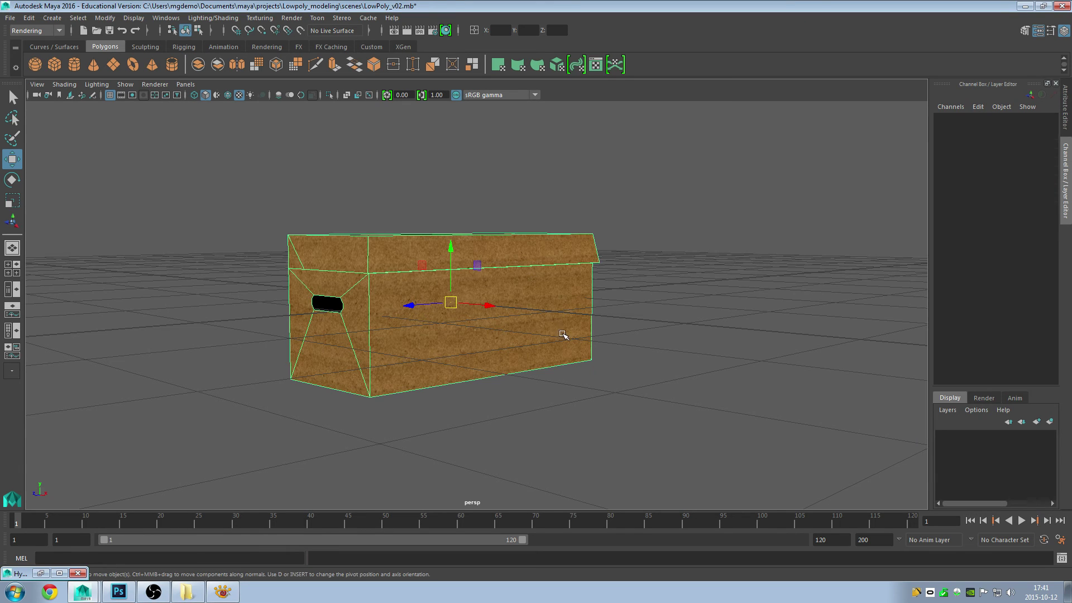
pyautogui.click(212, 18)
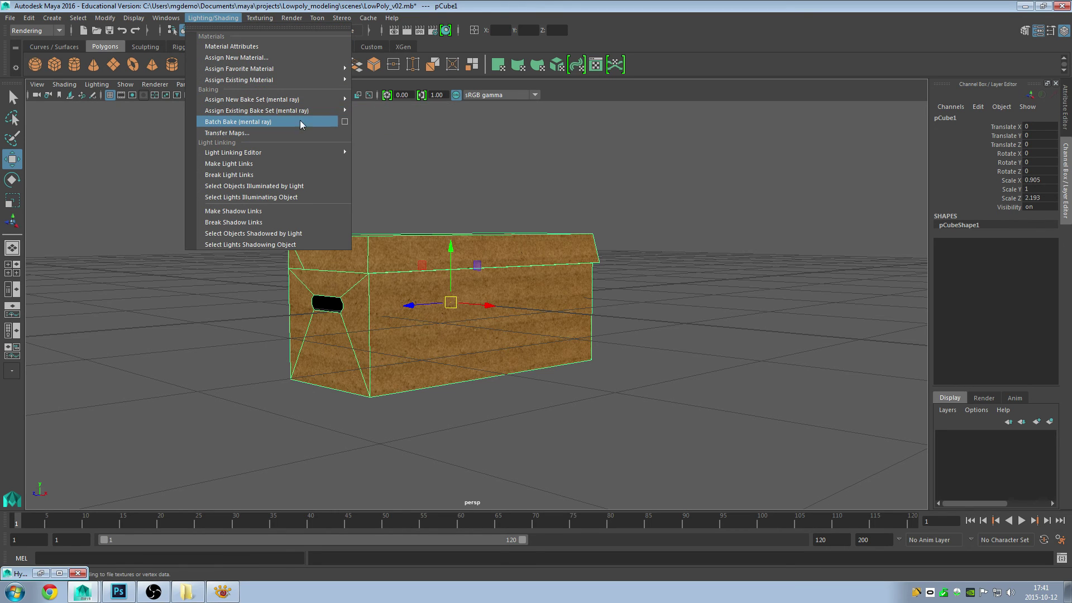
pyautogui.click(344, 121)
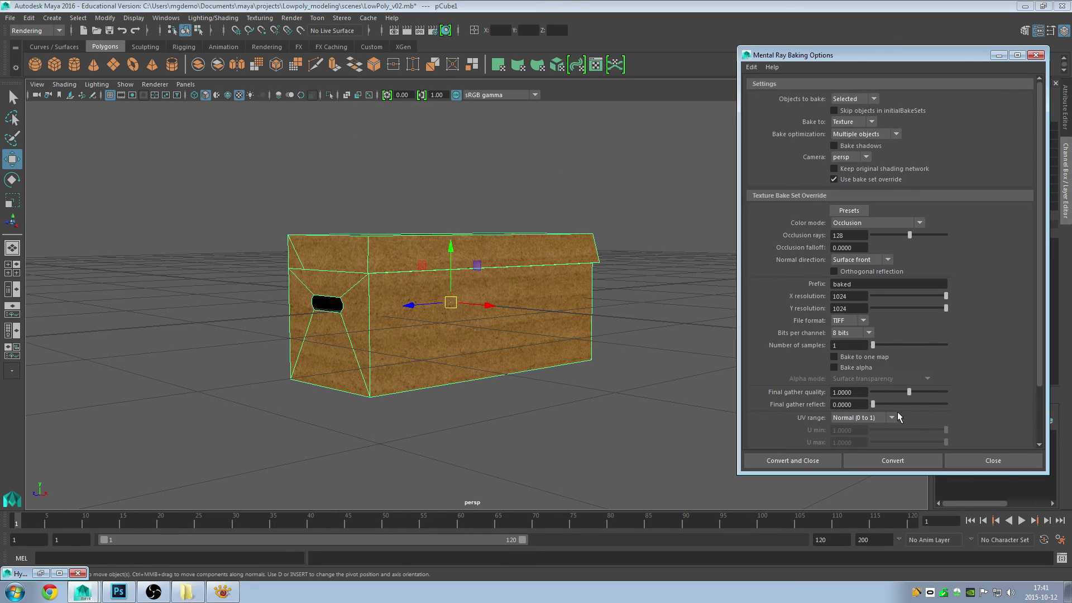
pyautogui.moveTo(535, 196); pyautogui.dragTo(537, 362)
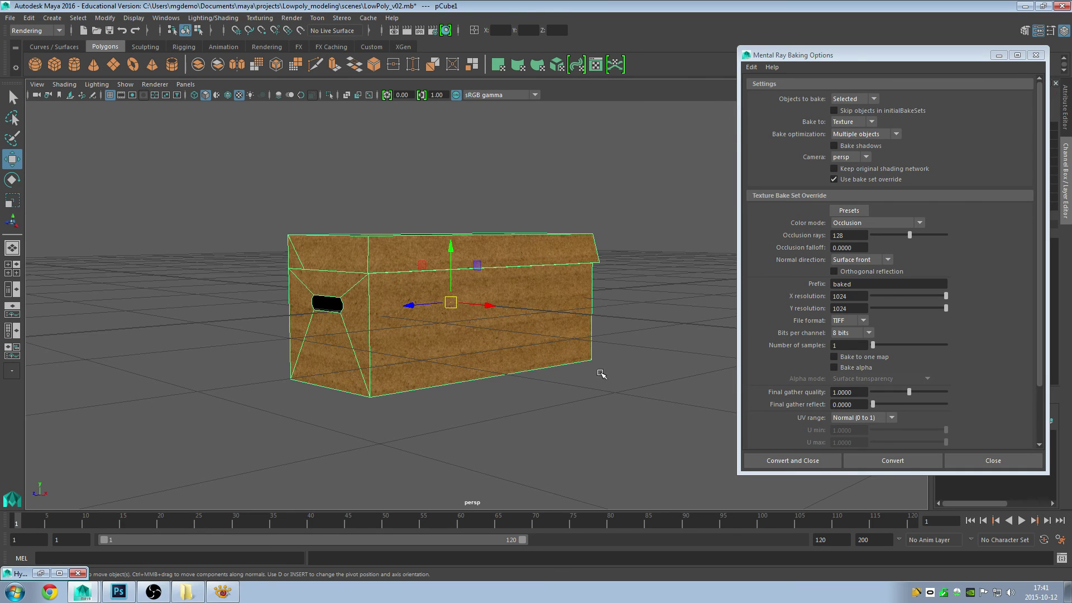
pyautogui.click(810, 463)
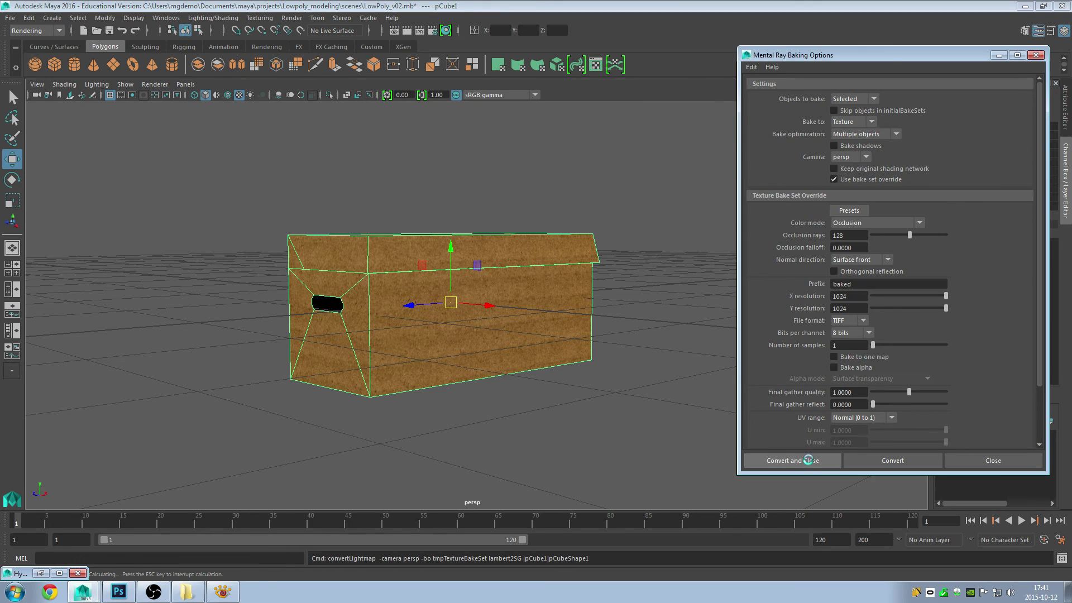
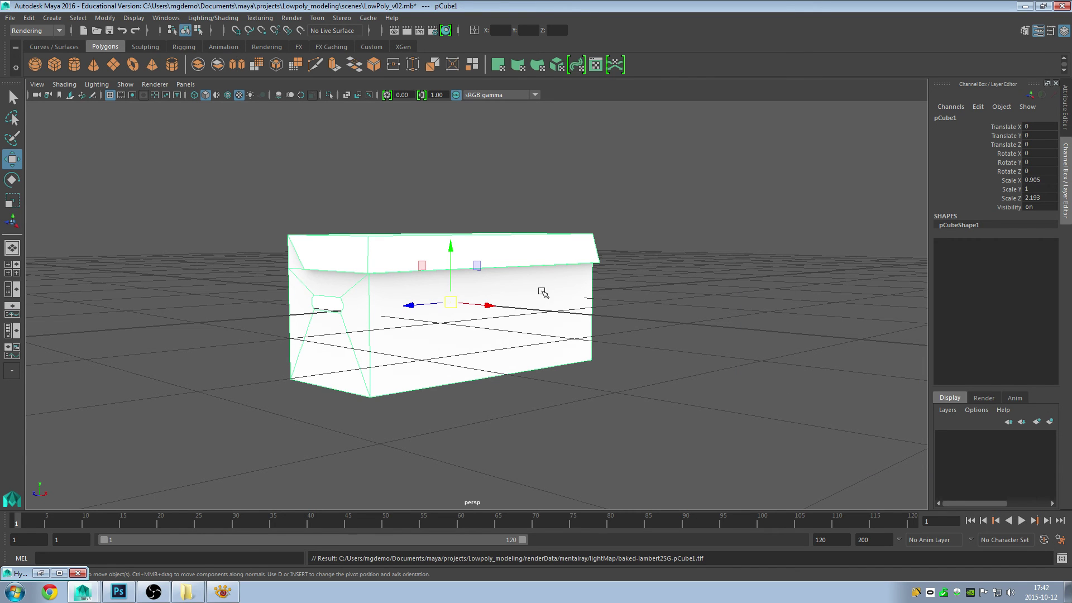
# - Deselect pCube1, orbit in close around the white box, then show the four-pane layout
pyautogui.click(604, 286)
pyautogui.keyDown('alt'); pyautogui.moveTo(376, 340); pyautogui.dragTo(552, 332, button='right'); pyautogui.keyUp('alt')
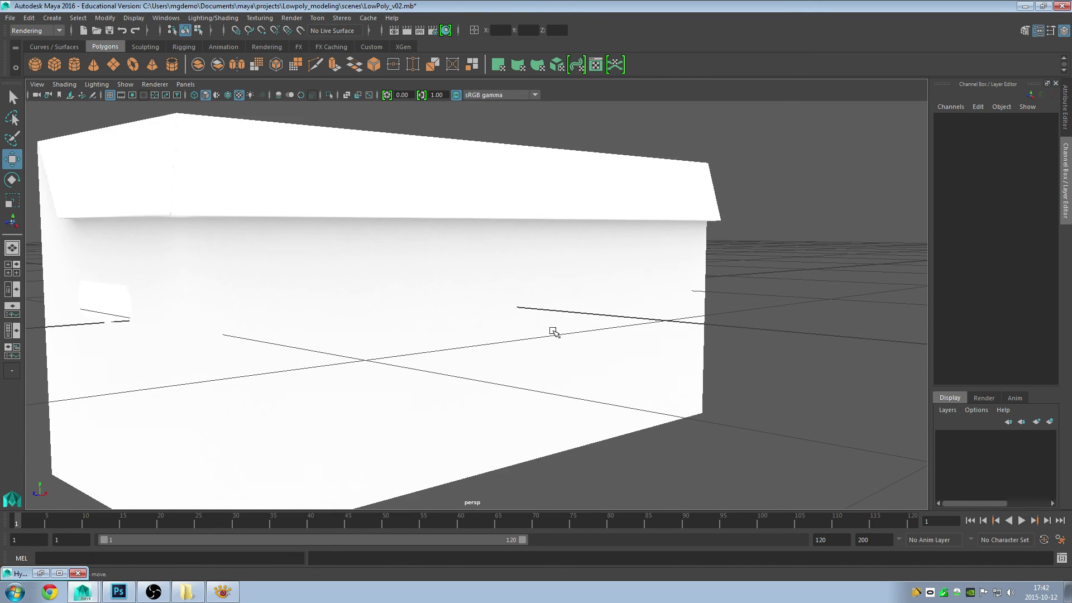
pyautogui.moveTo(553, 331)
pyautogui.keyDown('alt'); pyautogui.mouseDown()
pyautogui.moveTo(565, 327)
pyautogui.moveTo(515, 287)
pyautogui.moveTo(526, 368)
pyautogui.moveTo(522, 356)
pyautogui.mouseUp(); pyautogui.keyUp('alt')
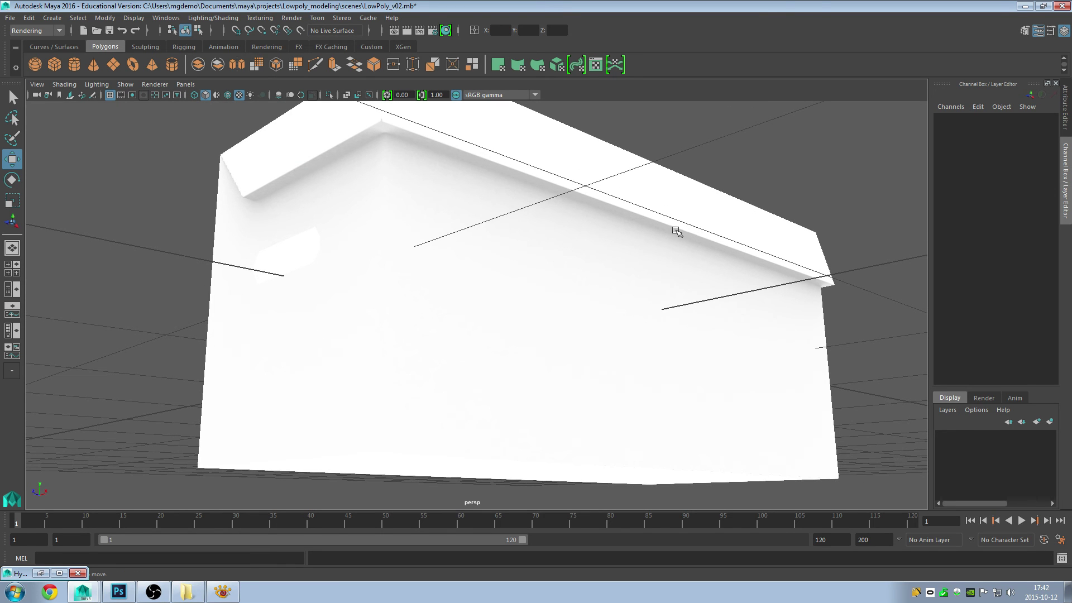
pyautogui.moveTo(677, 231)
pyautogui.keyDown('alt'); pyautogui.mouseDown()
pyautogui.moveTo(679, 239)
pyautogui.moveTo(531, 244)
pyautogui.moveTo(540, 223)
pyautogui.moveTo(603, 240)
pyautogui.moveTo(665, 285)
pyautogui.moveTo(452, 278)
pyautogui.moveTo(448, 252)
pyautogui.moveTo(510, 253)
pyautogui.moveTo(495, 256)
pyautogui.mouseUp(); pyautogui.keyUp('alt')
pyautogui.press('space')
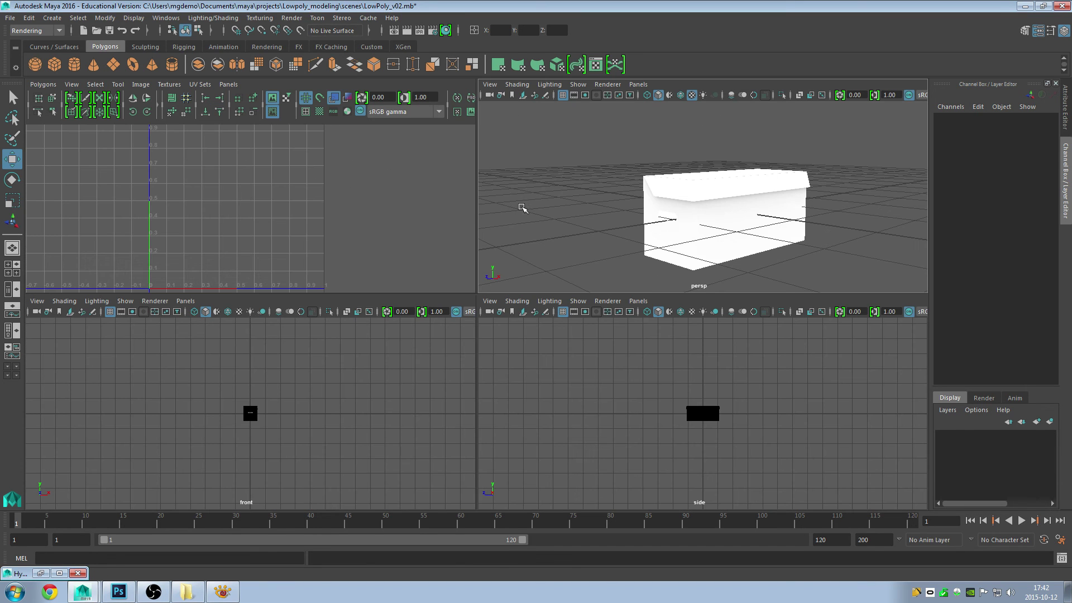
# - Load lambert3 into the Hypershade graph with its input and output connections
pyautogui.click(446, 30)
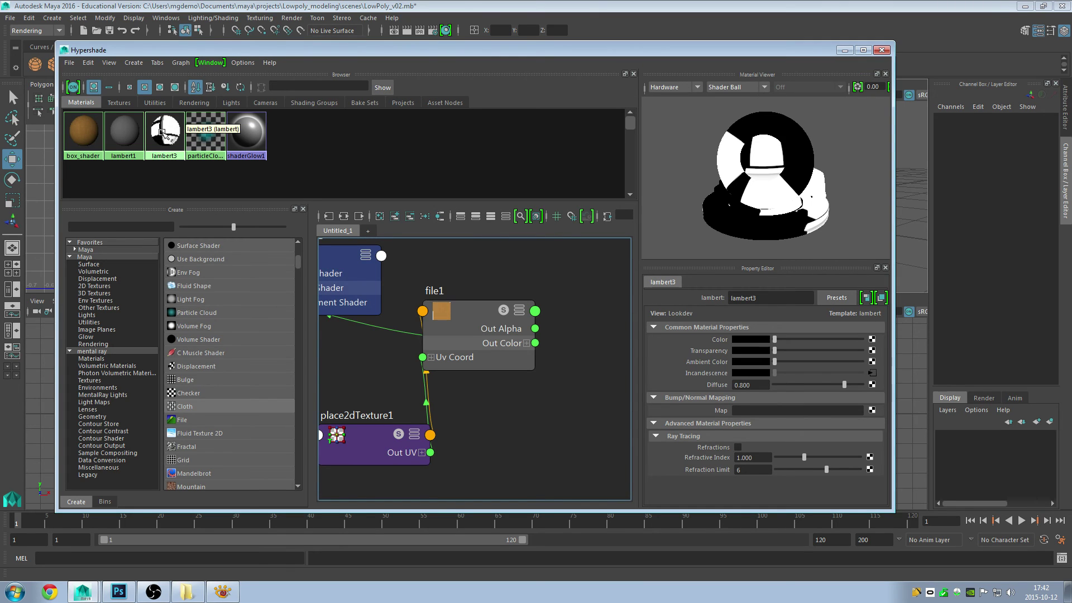
pyautogui.click(164, 133)
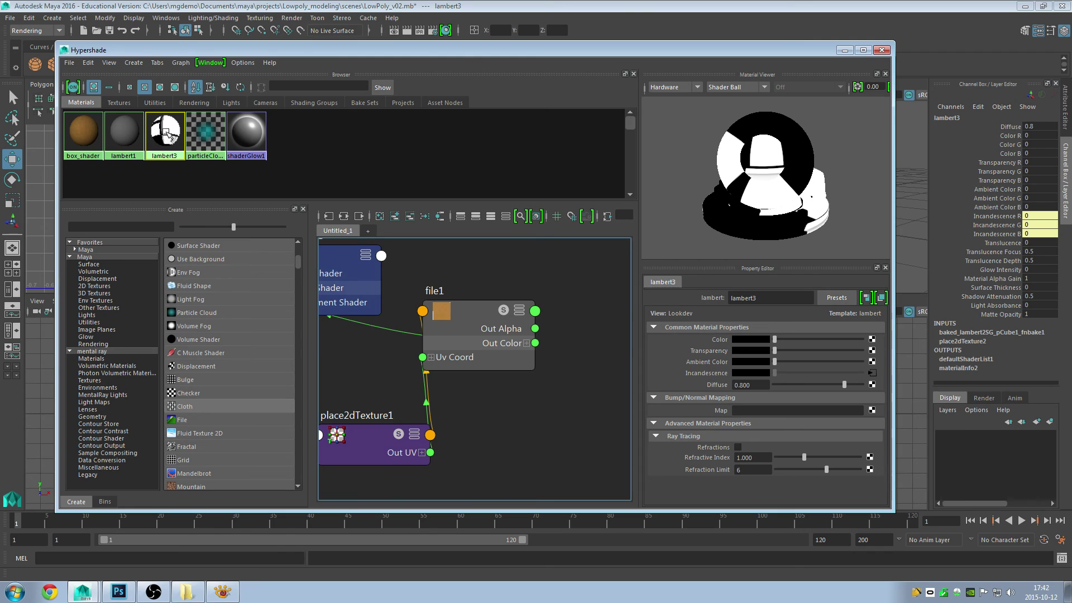
pyautogui.moveTo(172, 133); pyautogui.dragTo(349, 229, button='middle')
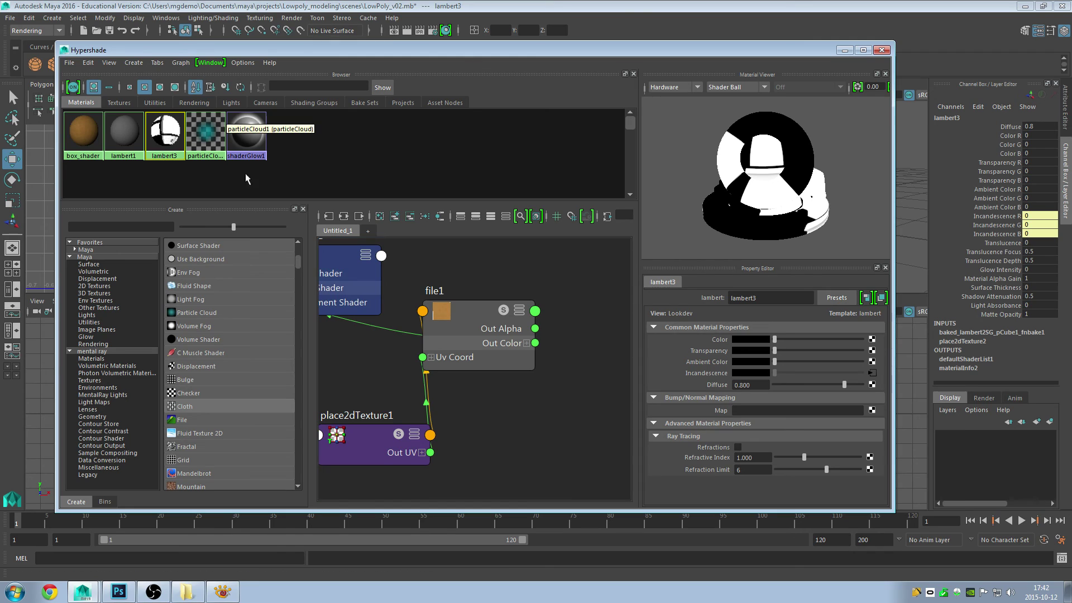
pyautogui.click(345, 220)
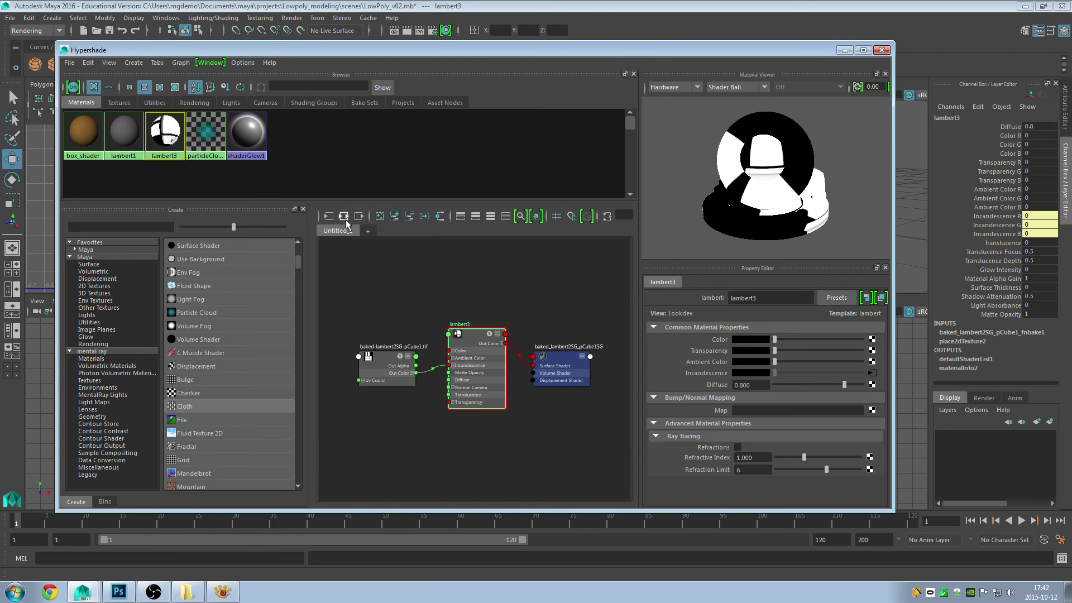
# - Frame and select the baked lightmap file node in the shading graph
pyautogui.scroll(2, 459, 353)
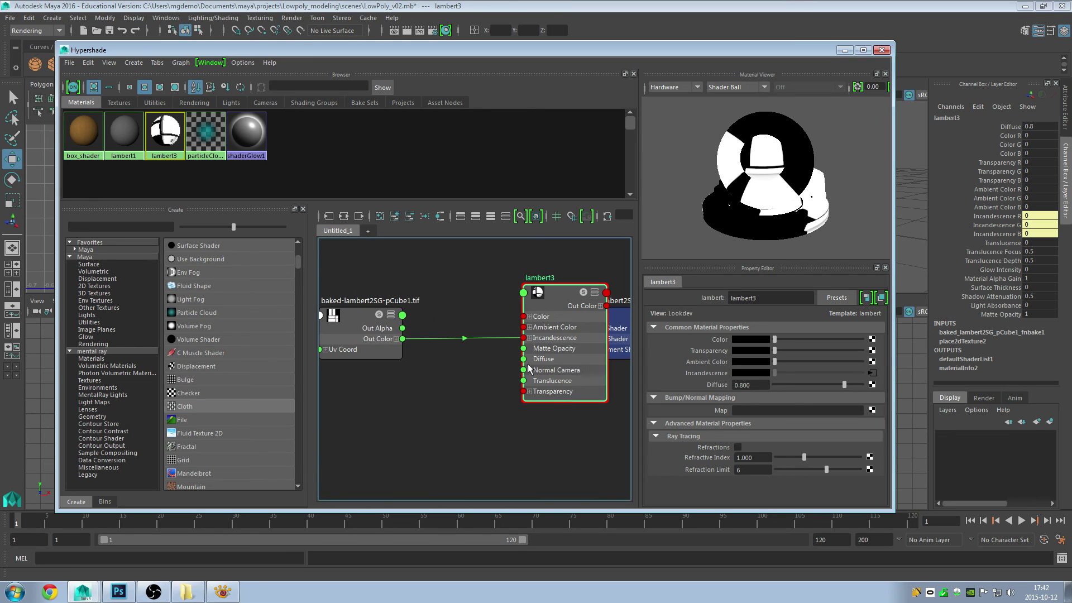
pyautogui.scroll(2, 496, 332)
pyautogui.keyDown('alt'); pyautogui.moveTo(504, 292); pyautogui.dragTo(441, 290, button='middle'); pyautogui.keyUp('alt')
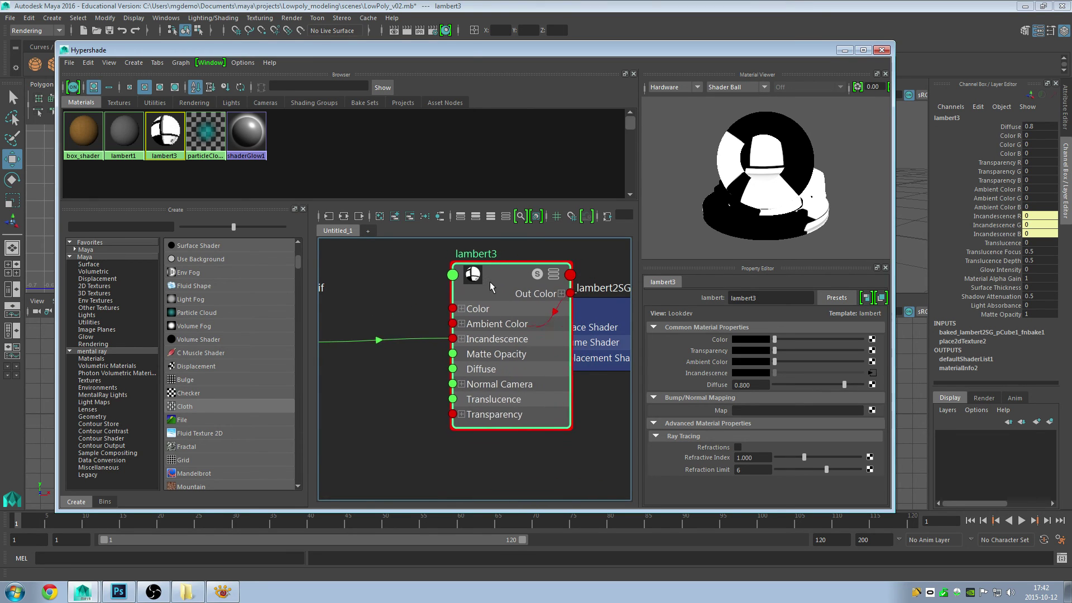
pyautogui.keyDown('alt'); pyautogui.moveTo(371, 363); pyautogui.dragTo(509, 363, button='middle'); pyautogui.keyUp('alt')
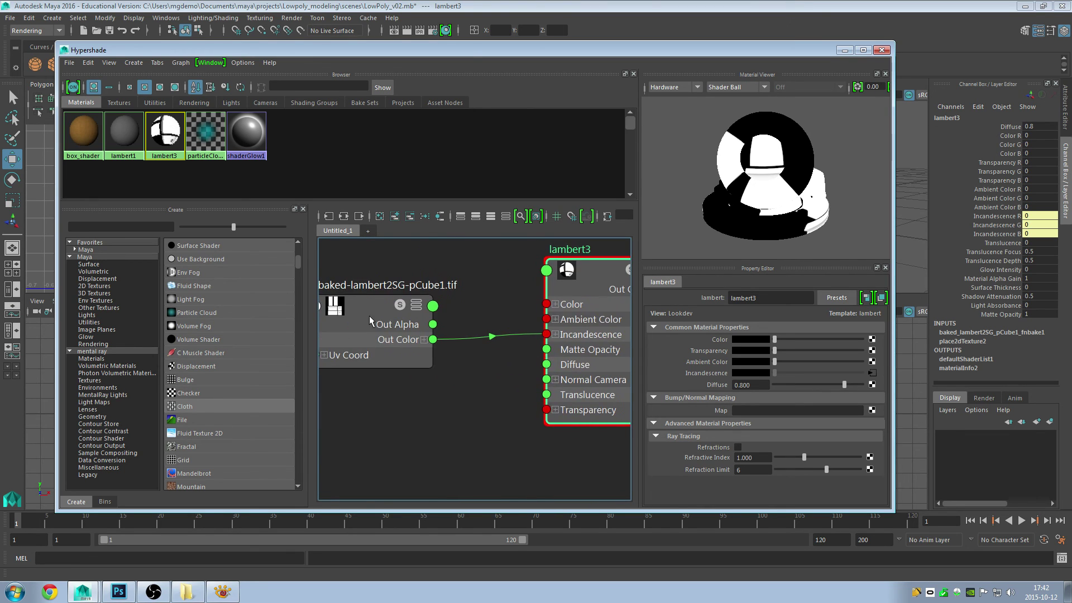
pyautogui.scroll(-1, 510, 363)
pyautogui.keyDown('alt'); pyautogui.moveTo(363, 306); pyautogui.dragTo(440, 303, button='middle'); pyautogui.keyUp('alt')
pyautogui.click(444, 304)
pyautogui.moveTo(443, 305); pyautogui.dragTo(430, 293)
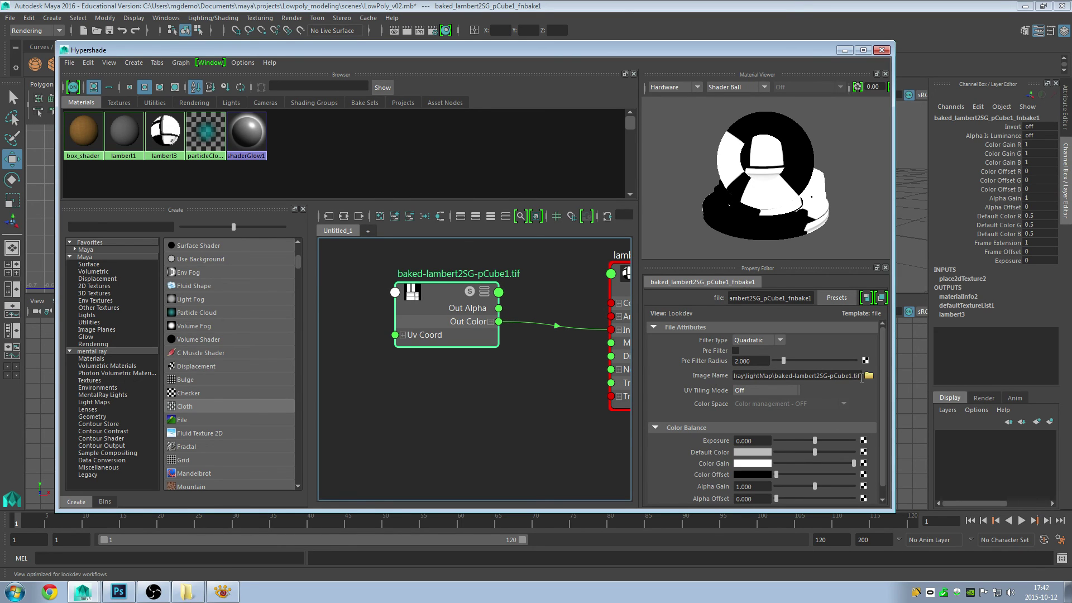
# - Check the file node's Image Name path to baked-lambert2SG-pCube1.tif before going to Photoshop
pyautogui.moveTo(749, 375); pyautogui.dragTo(722, 376)
pyautogui.click(752, 376)
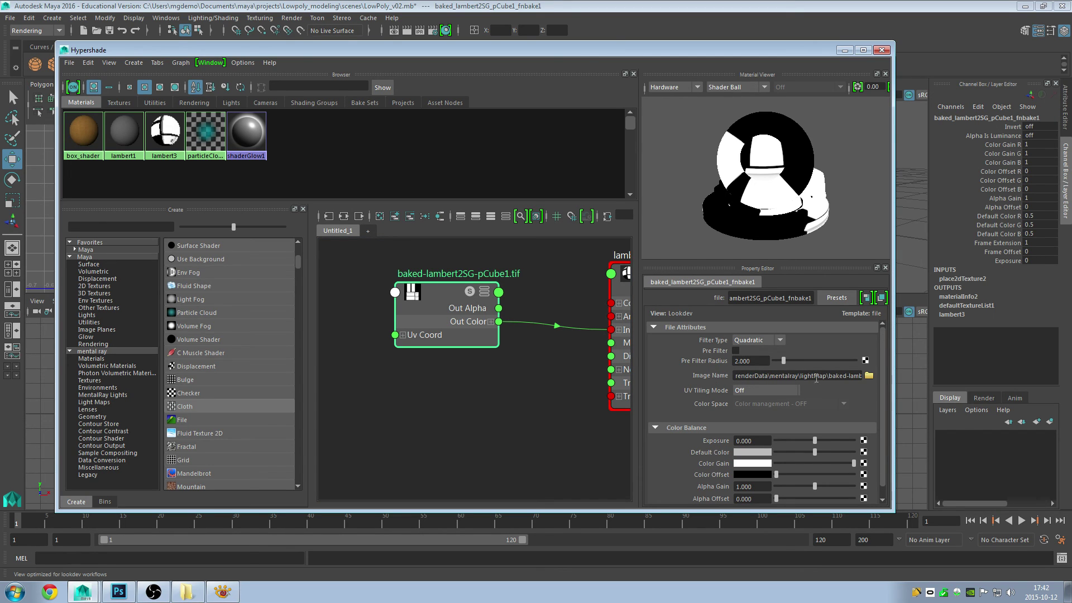
pyautogui.moveTo(829, 376); pyautogui.dragTo(882, 381)
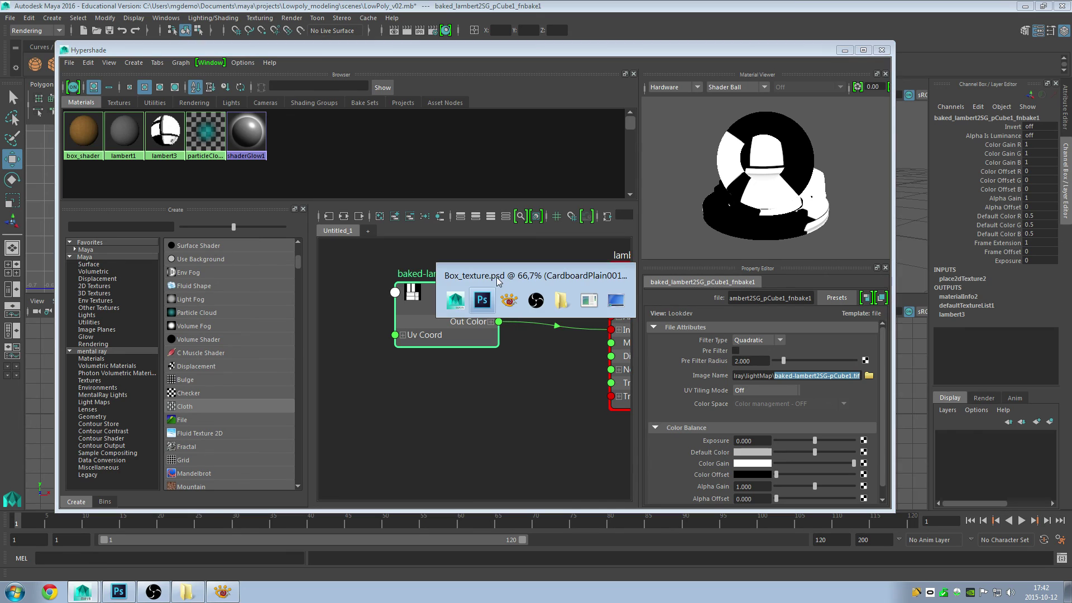
pyautogui.hotkey('alt', 'Tab')
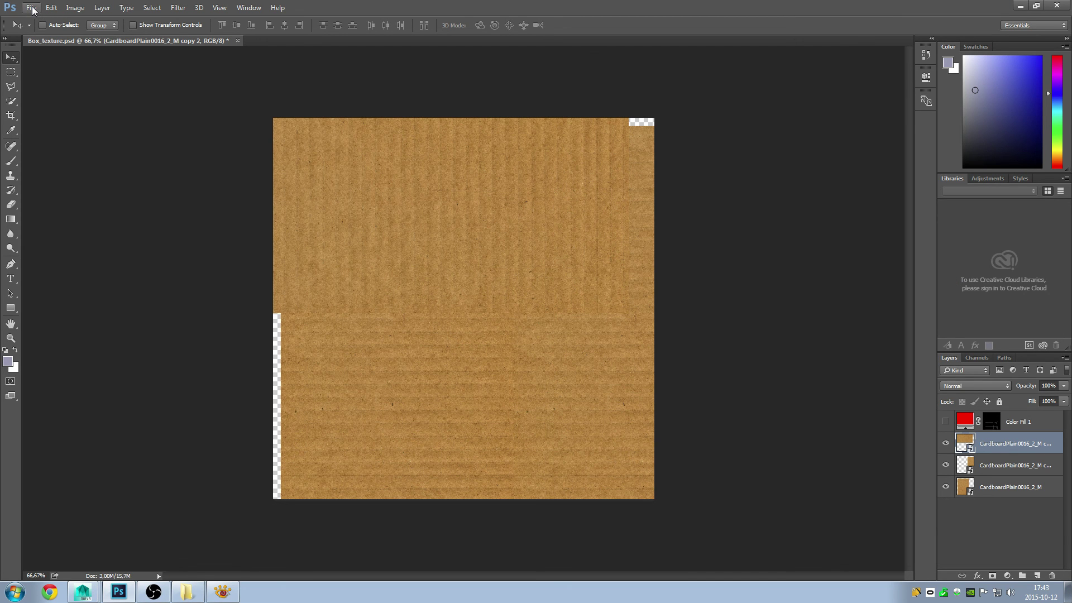
# - Place Embedded baked-lambert2SG-pCube1.tif from renderData/mentalray/lightMap into Box_texture.psd
pyautogui.click(32, 9)
pyautogui.moveTo(44, 263)
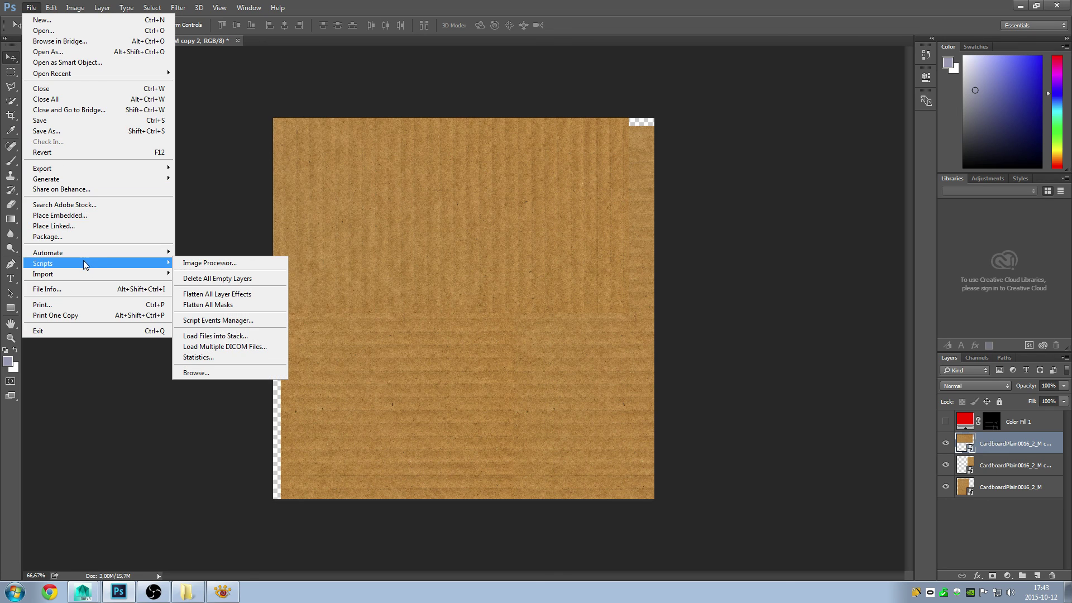
pyautogui.click(91, 215)
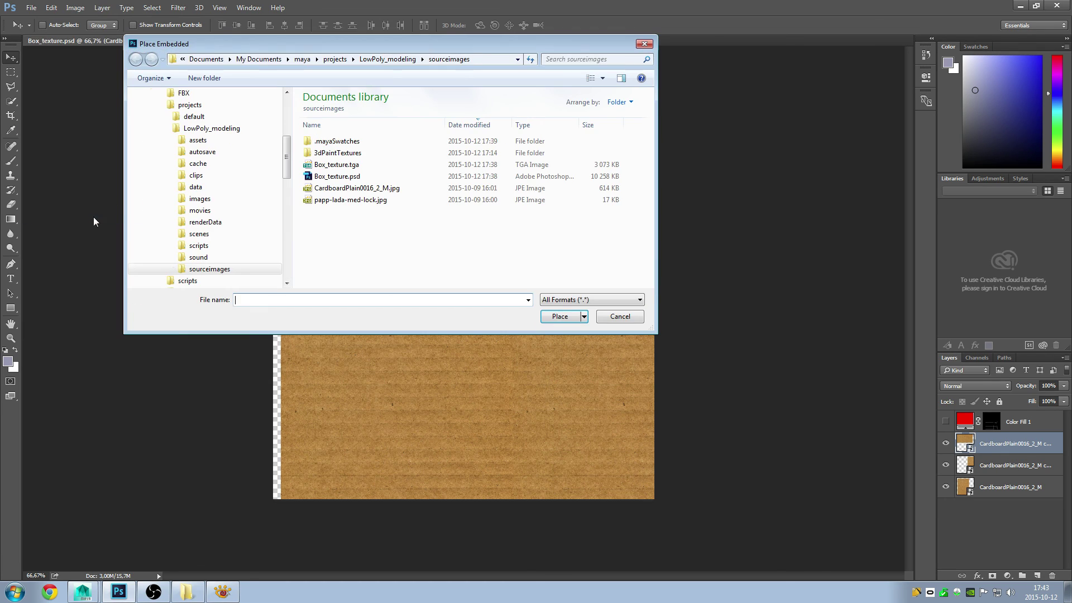
pyautogui.click(398, 64)
pyautogui.doubleClick(343, 141)
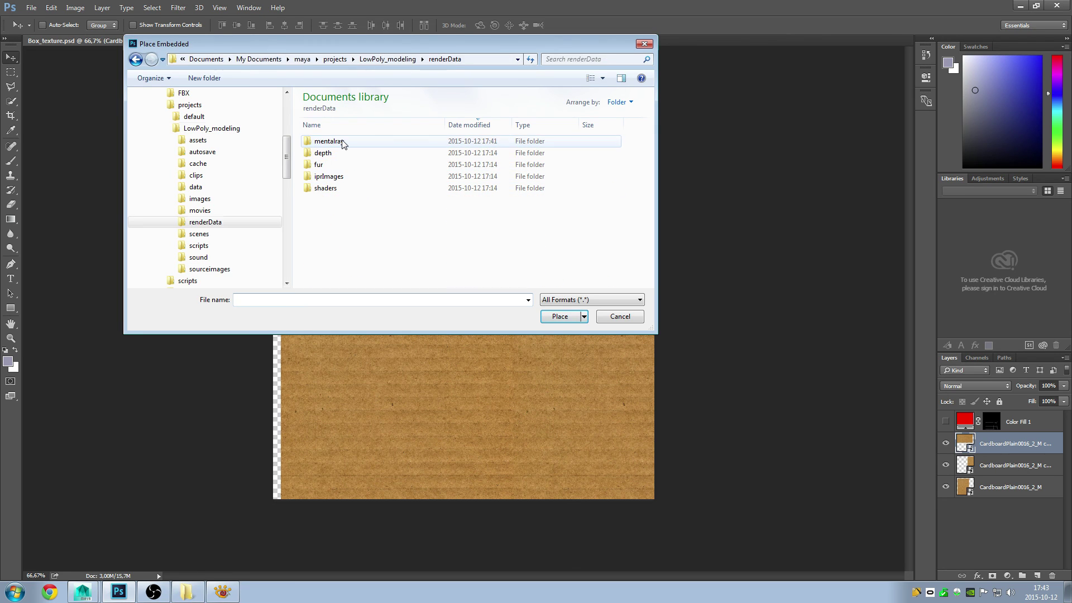
pyautogui.doubleClick(343, 142)
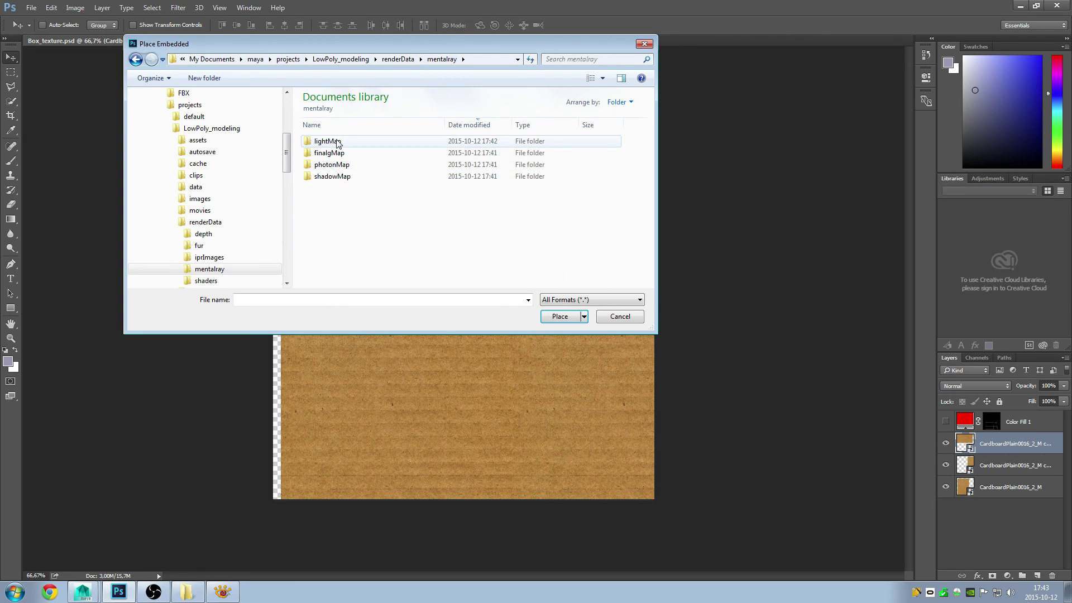
pyautogui.doubleClick(338, 144)
pyautogui.click(350, 153)
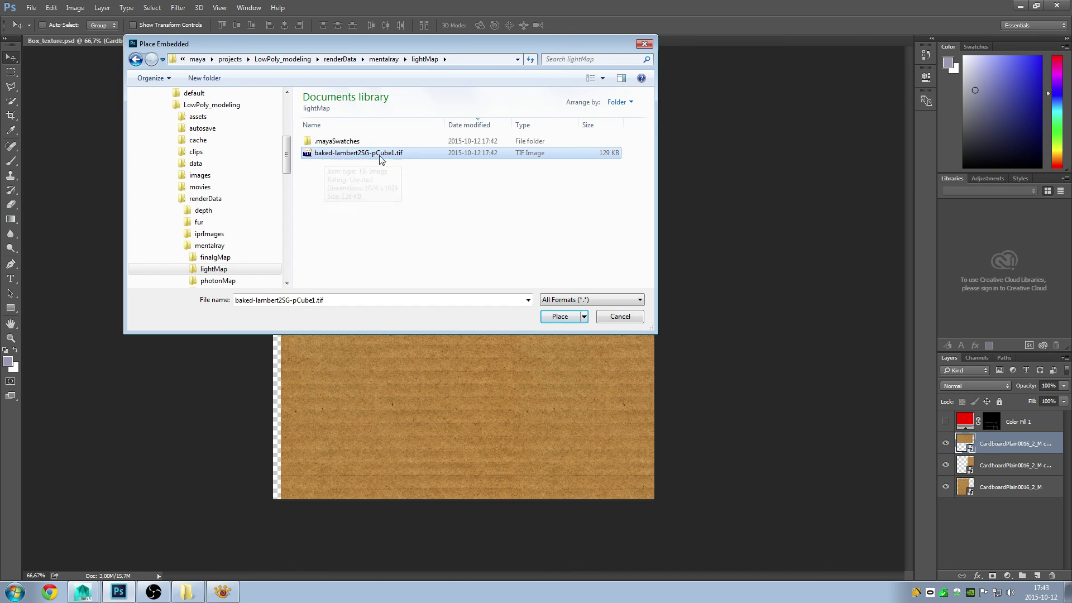
pyautogui.click(563, 317)
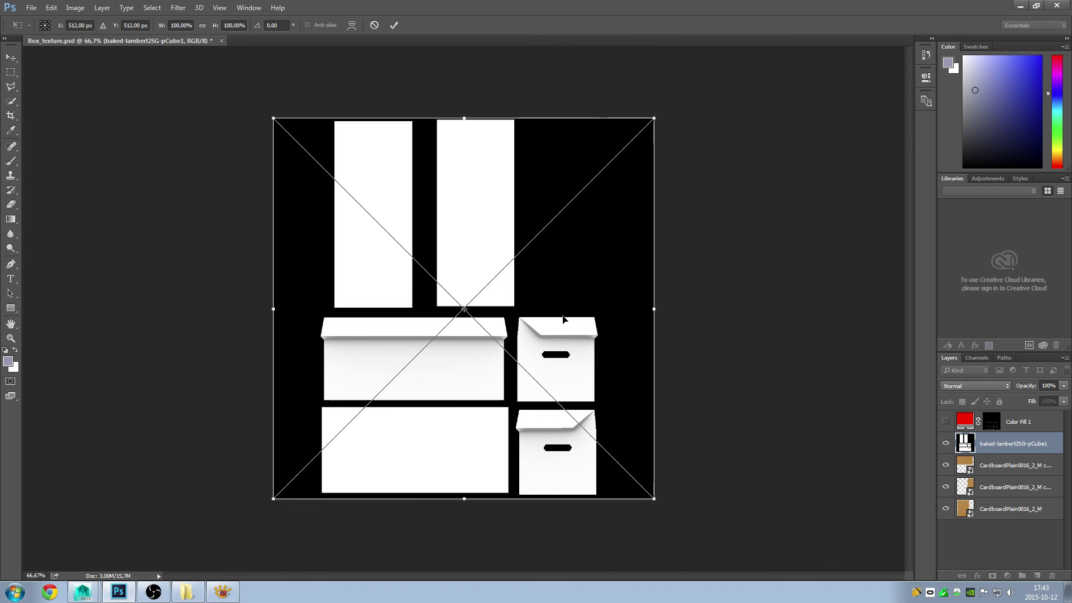
# - Commit the lightmap layer and set it to Multiply, undoing an accidental duplicate
pyautogui.press('Return')
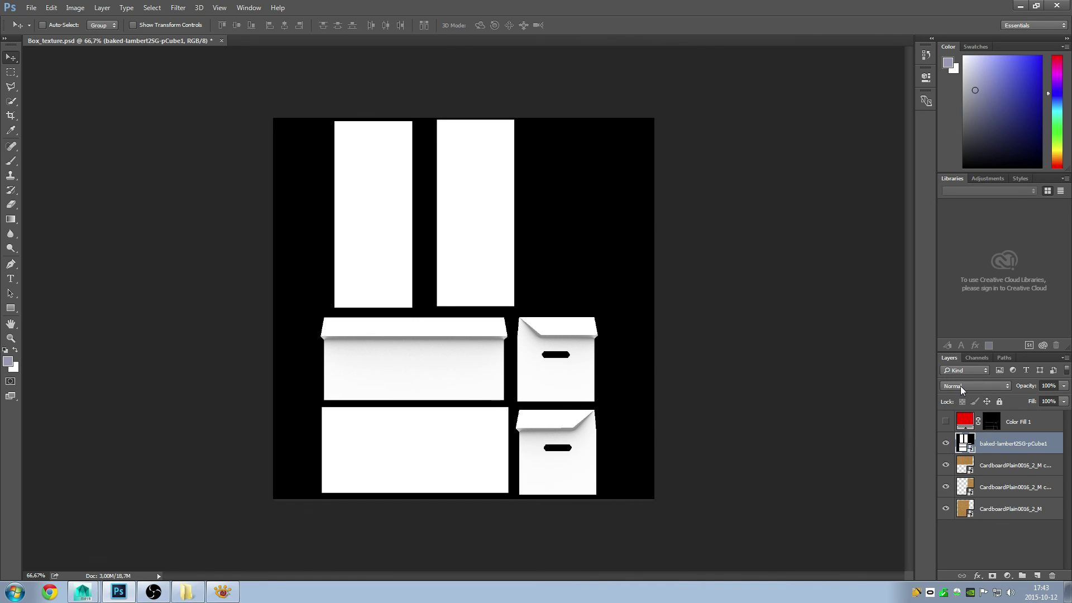
pyautogui.click(960, 386)
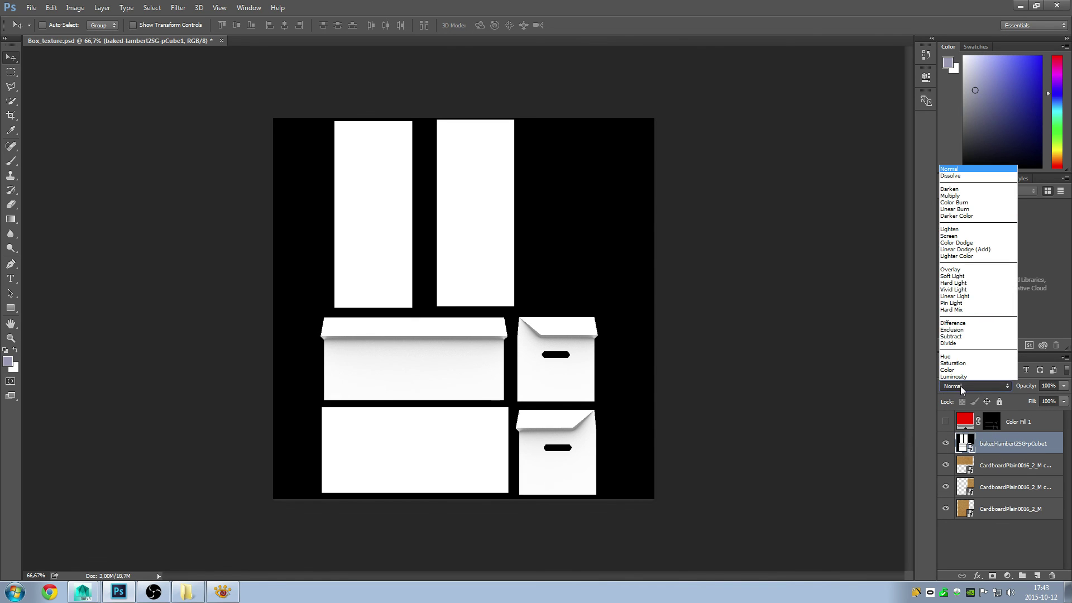
pyautogui.click(970, 196)
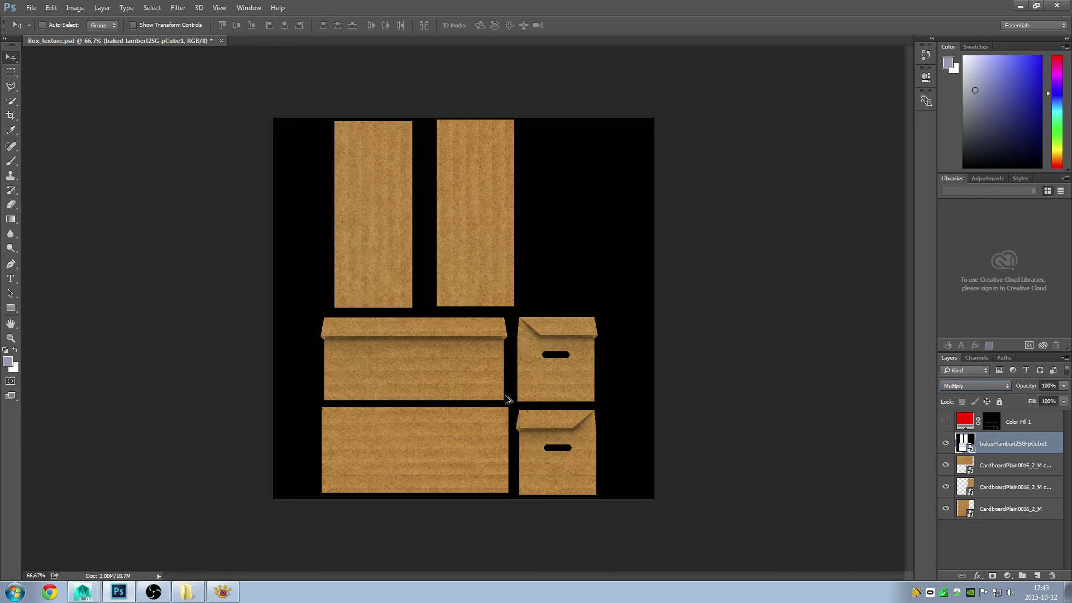
pyautogui.keyDown('alt'); pyautogui.moveTo(425, 408); pyautogui.dragTo(667, 435); pyautogui.keyUp('alt')
pyautogui.hotkey('ctrl', 'z')
pyautogui.keyDown('ctrl'); pyautogui.keyDown('alt'); pyautogui.click(531, 366); pyautogui.keyUp('alt'); pyautogui.keyUp('ctrl')
pyautogui.keyDown('ctrl'); pyautogui.click(527, 363); pyautogui.keyUp('ctrl')
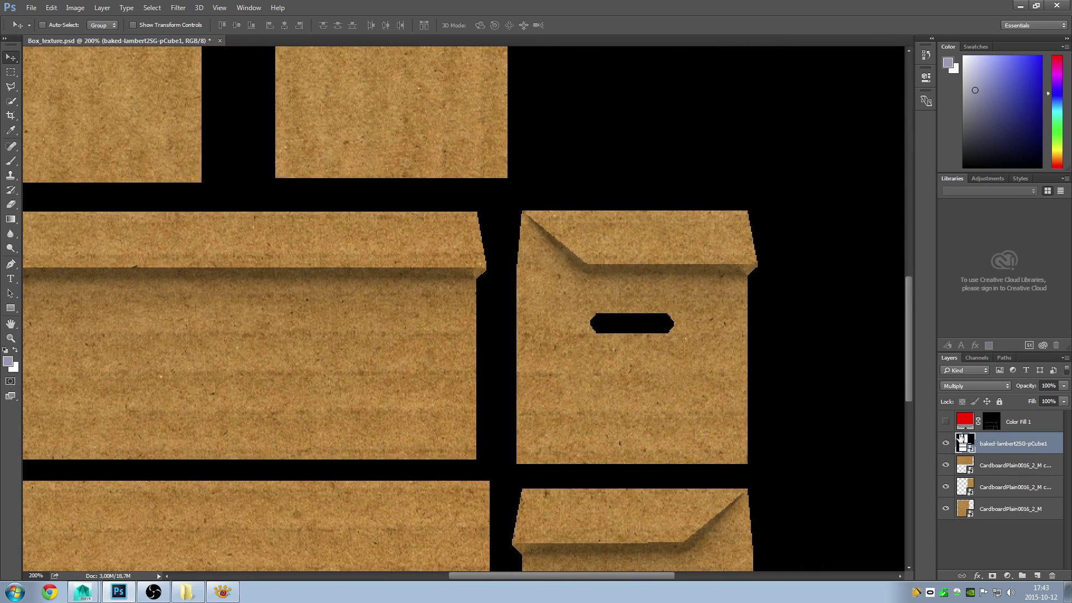
# - Toggle the lightmap layer's visibility to compare, then zoom out to the full texture
pyautogui.click(946, 444)
pyautogui.click(946, 443)
pyautogui.click(946, 444)
pyautogui.keyDown('ctrl'); pyautogui.keyDown('alt'); pyautogui.click(683, 351); pyautogui.keyUp('alt'); pyautogui.keyUp('ctrl')
pyautogui.keyDown('ctrl'); pyautogui.keyDown('alt'); pyautogui.click(683, 351); pyautogui.keyUp('alt'); pyautogui.keyUp('ctrl')
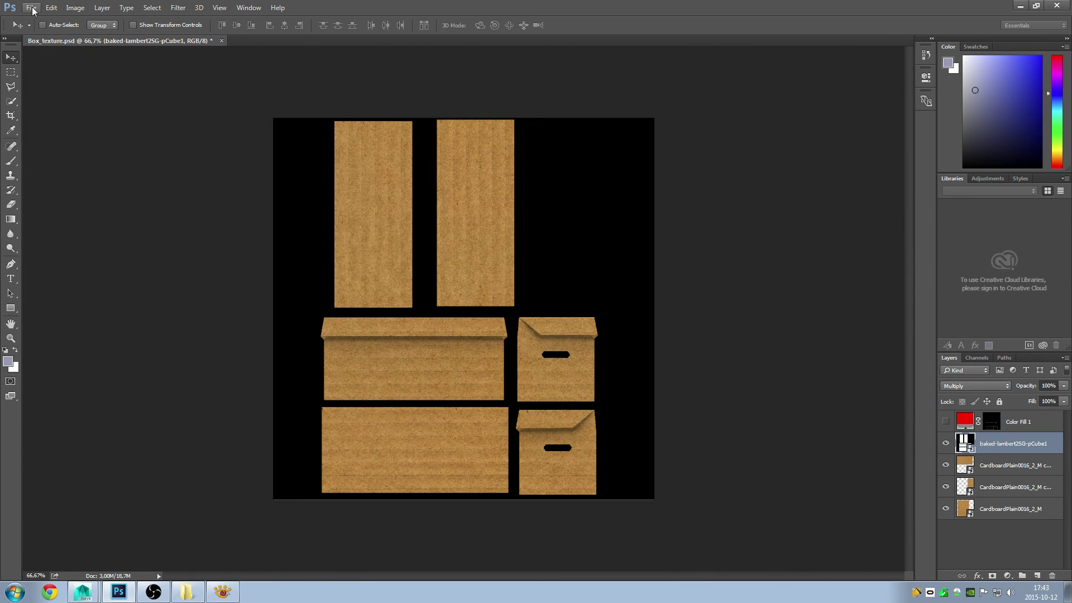
pyautogui.click(32, 9)
# - Save the texture as Targa over Box_texture.tga, confirming replacement and Targa options
pyautogui.click(55, 132)
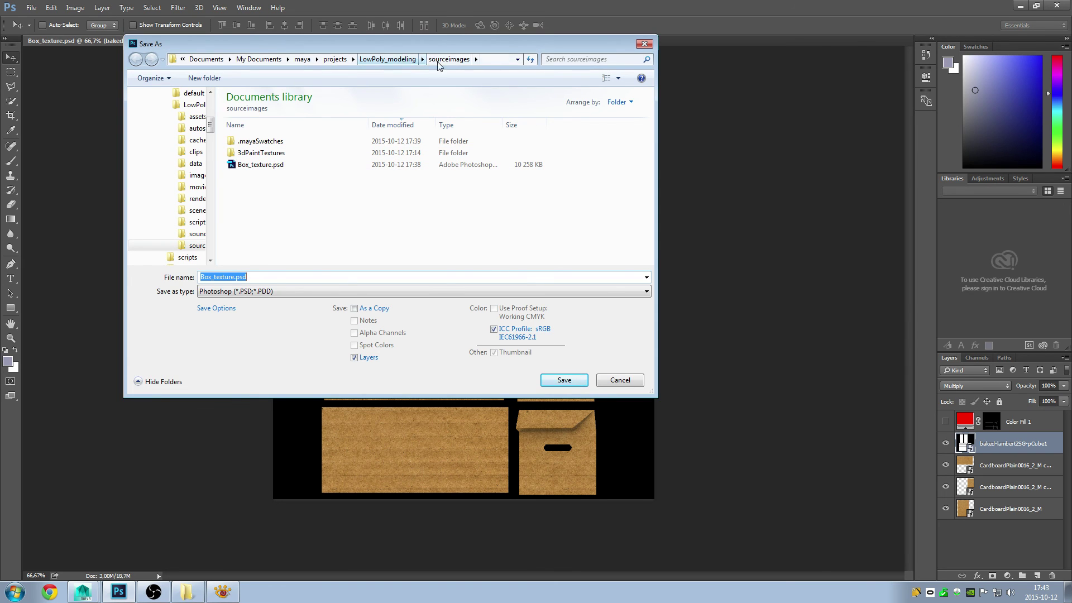
pyautogui.click(292, 291)
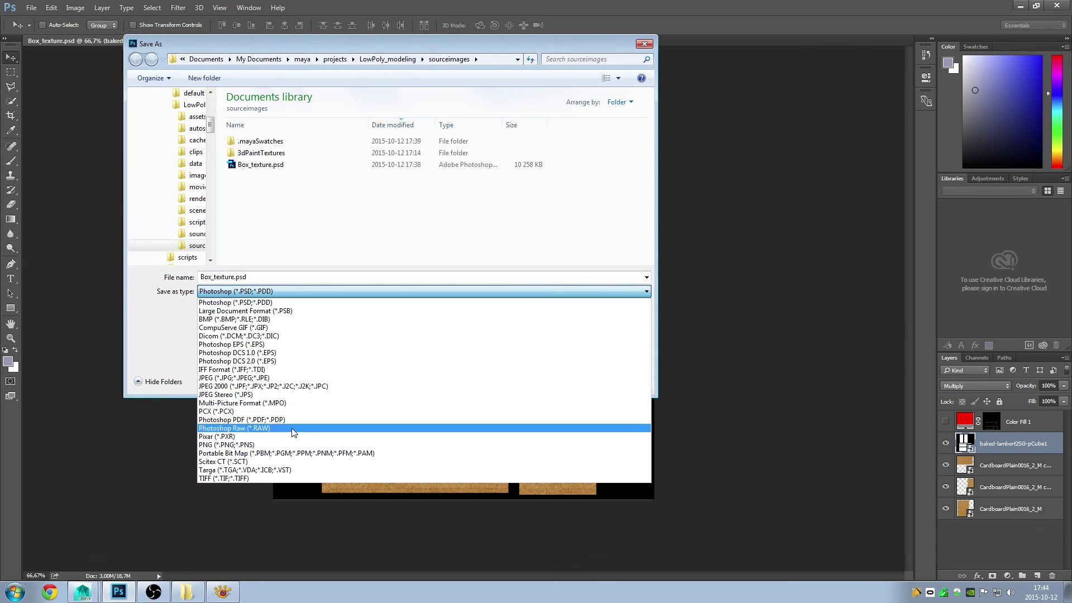
pyautogui.click(286, 470)
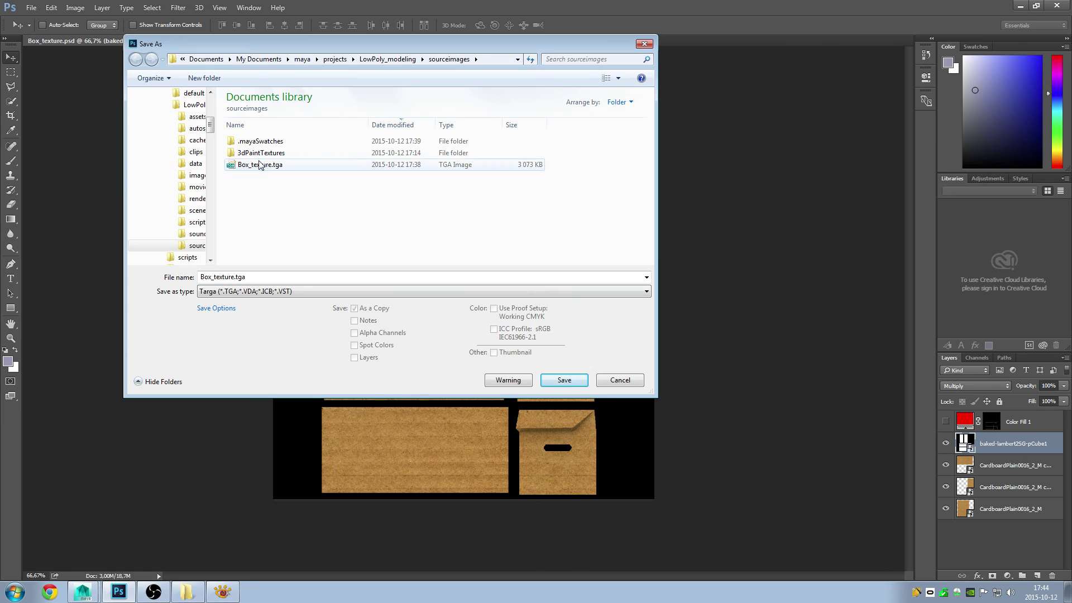
pyautogui.click(257, 168)
pyautogui.click(563, 382)
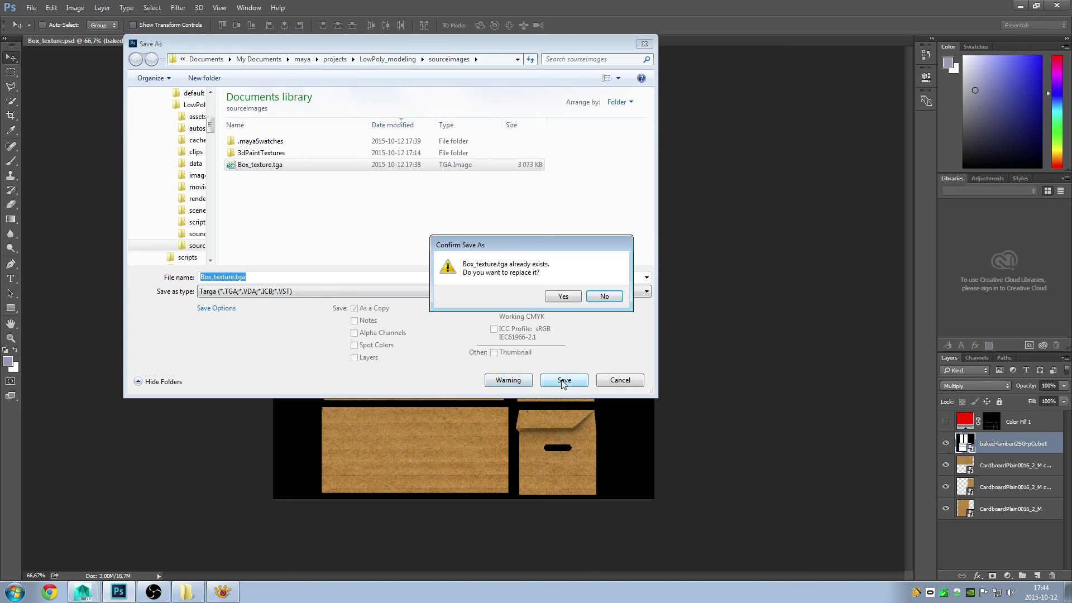
pyautogui.click(563, 297)
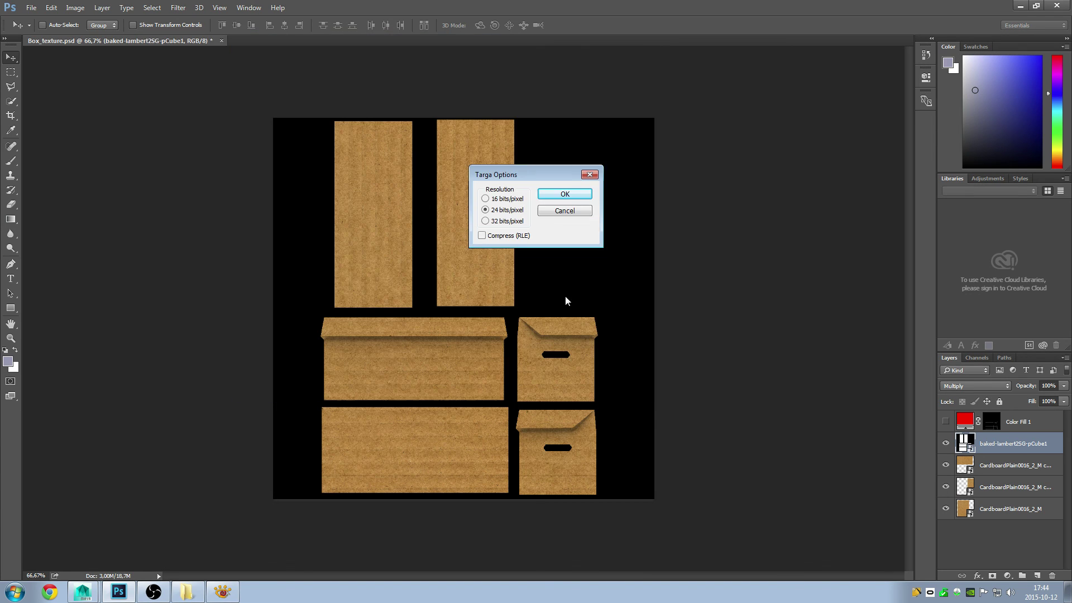
pyautogui.click(562, 194)
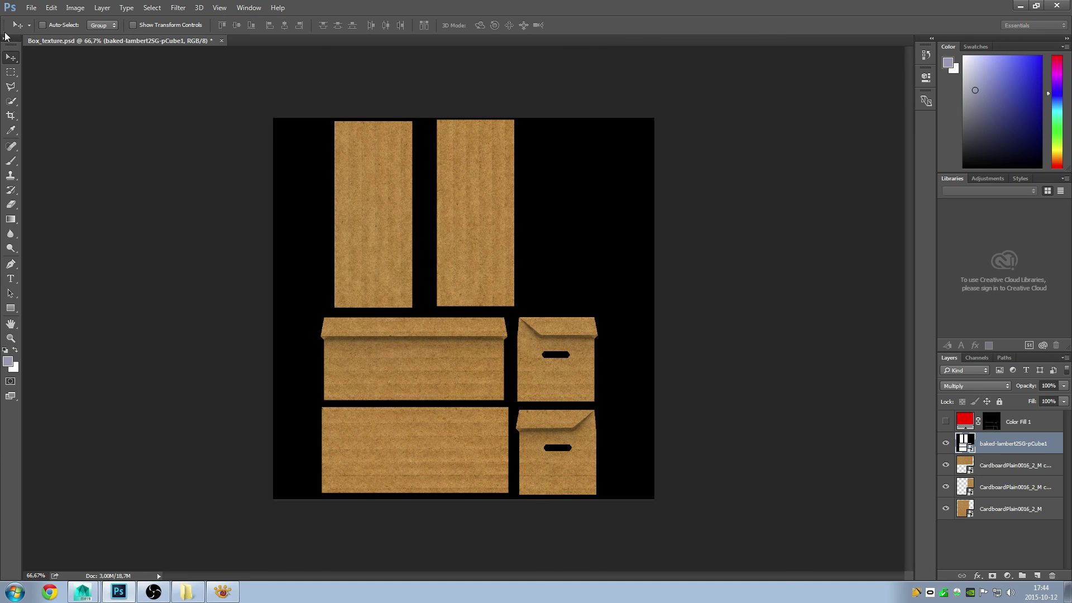
# - Save the layered Box_texture.psd document and return to Maya
pyautogui.click(32, 8)
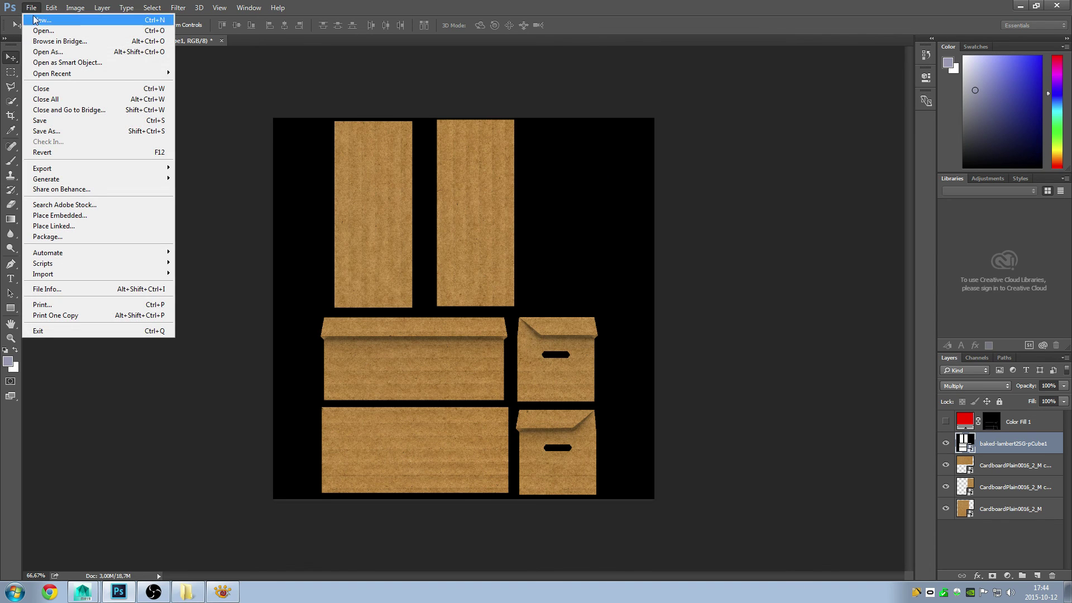
pyautogui.click(75, 121)
pyautogui.hotkey('alt', 'Tab')
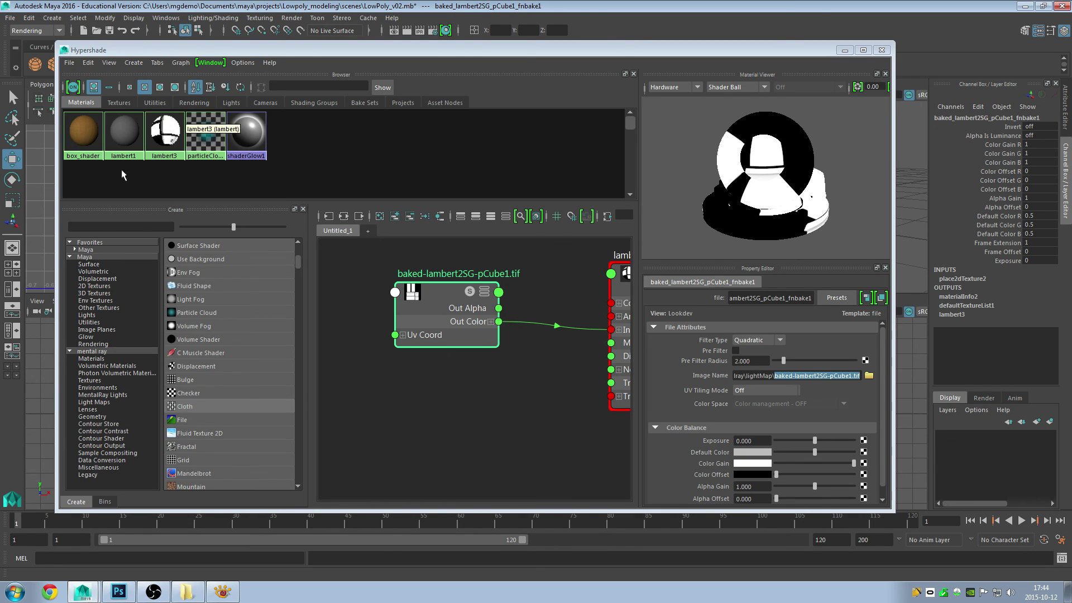
# - Select box_shader in Hypershade and frame its full node network
pyautogui.moveTo(241, 52); pyautogui.dragTo(331, 89)
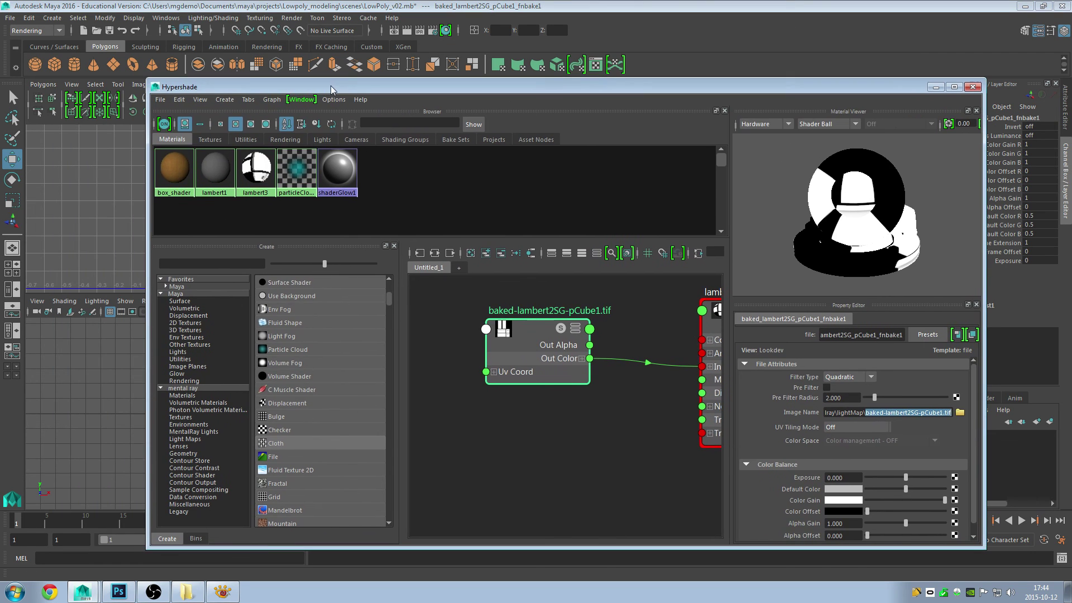
pyautogui.click(174, 170)
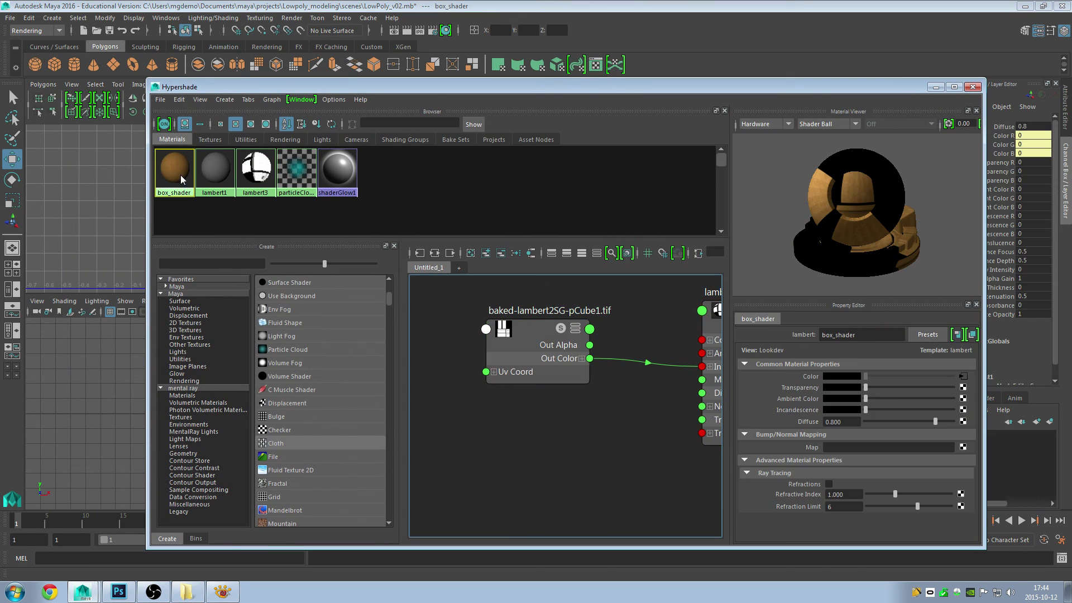
pyautogui.click(434, 253)
pyautogui.scroll(2, 522, 420)
pyautogui.scroll(2, 497, 402)
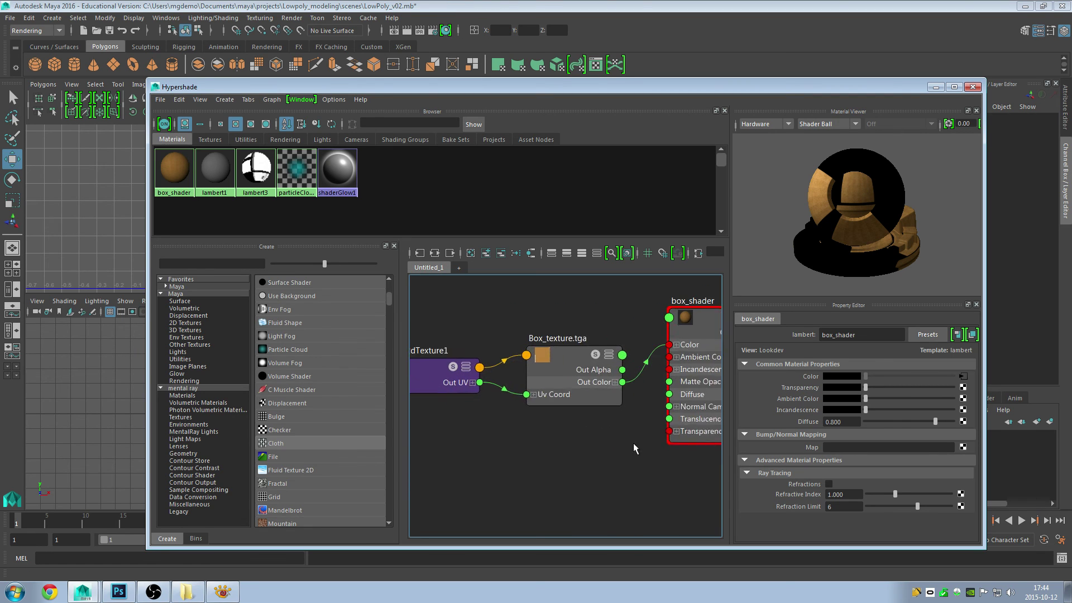
pyautogui.scroll(2, 497, 413)
pyautogui.scroll(2, 498, 426)
pyautogui.keyDown('alt'); pyautogui.moveTo(514, 425); pyautogui.dragTo(540, 424, button='middle'); pyautogui.keyUp('alt')
# - Reload Box_texture.tga as the Image Name of box_shader's file node
pyautogui.click(486, 358)
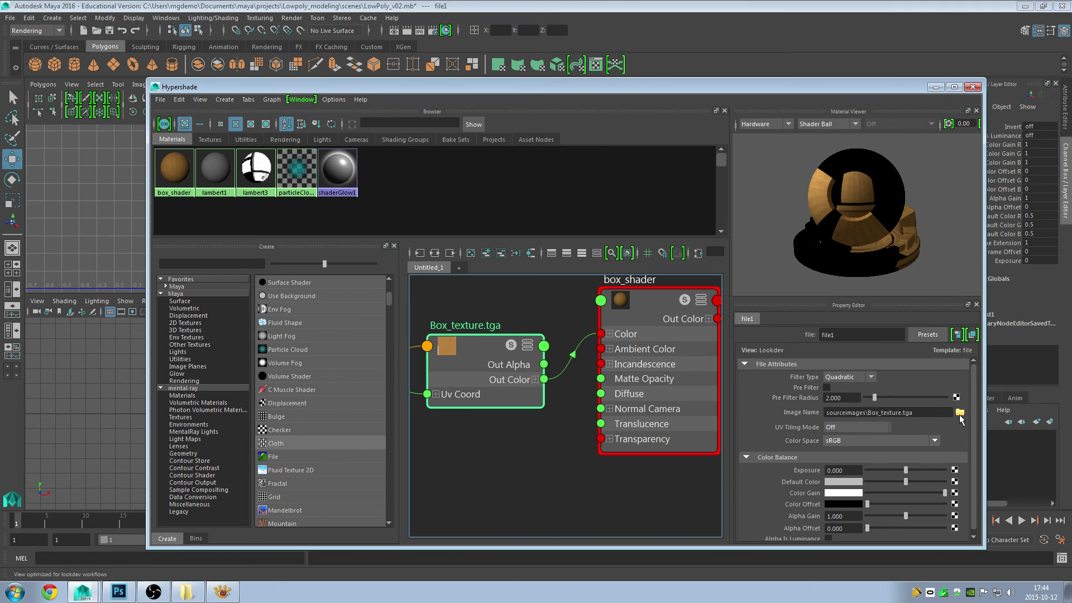
pyautogui.click(960, 413)
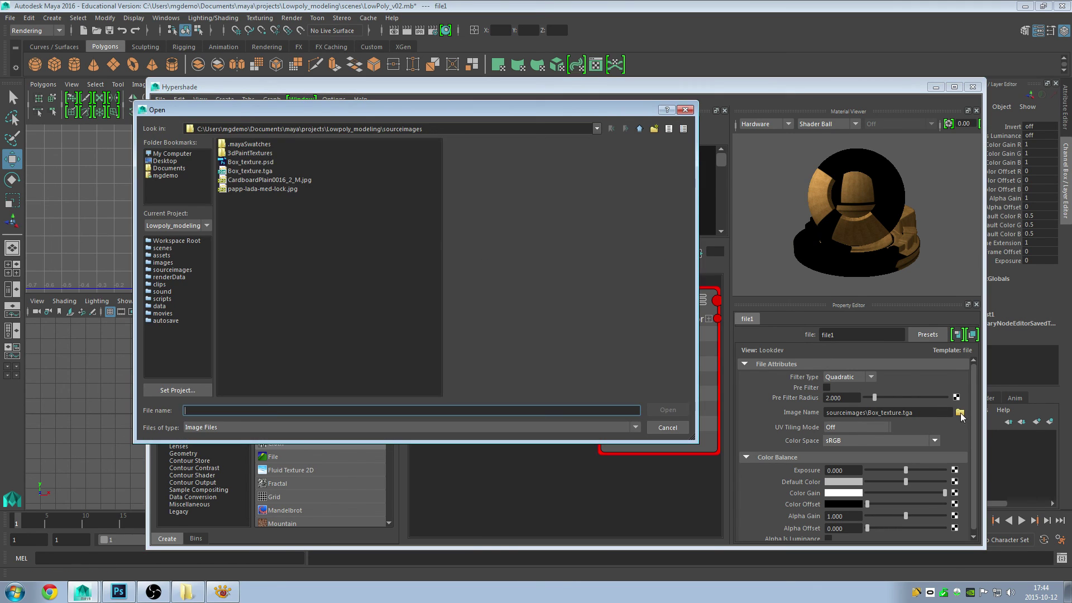
pyautogui.doubleClick(244, 171)
pyautogui.moveTo(810, 90); pyautogui.dragTo(676, 92)
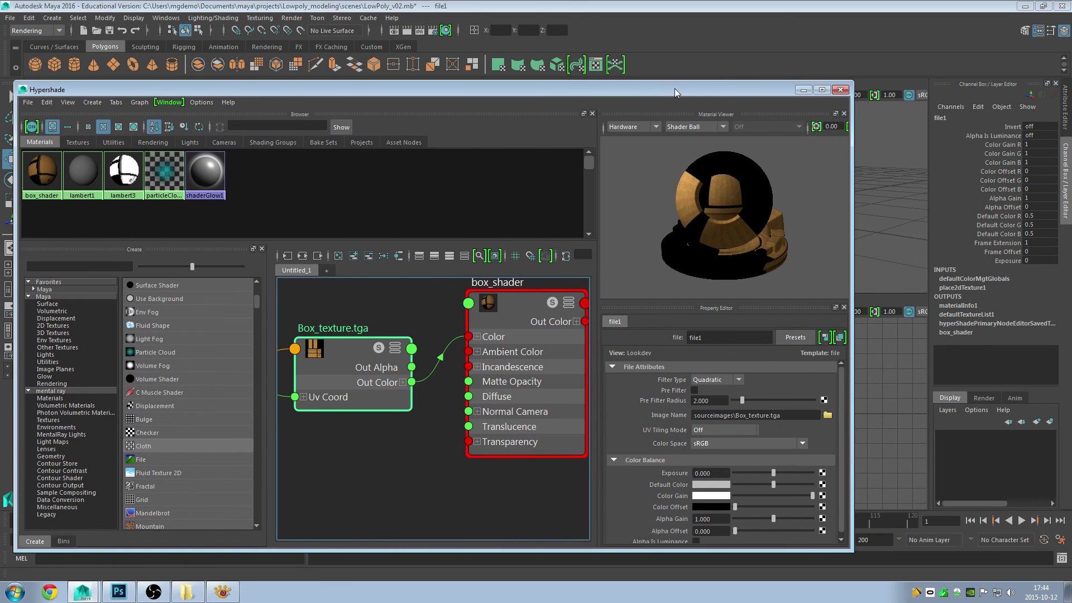
# - Assign the existing box_shader material to pCube1 in the maximized perspective view
pyautogui.click(840, 89)
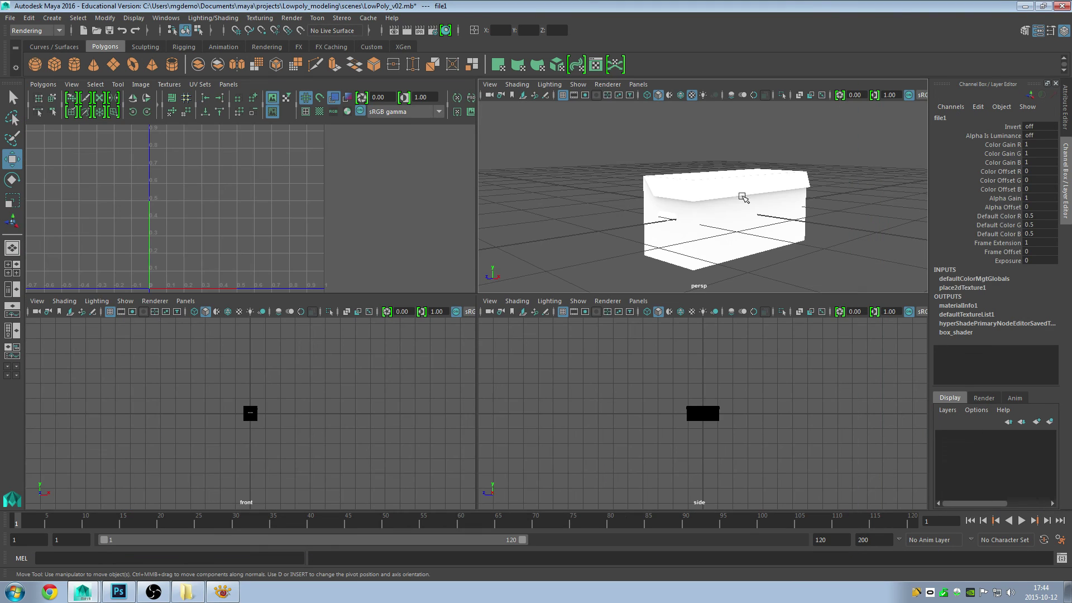
pyautogui.click(717, 204)
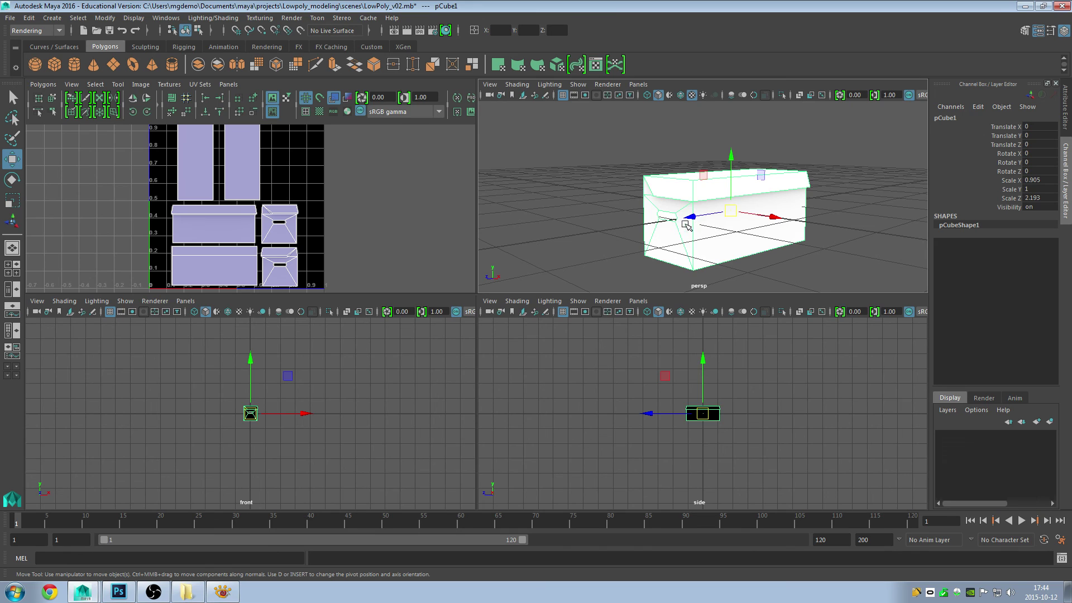
pyautogui.press('space')
pyautogui.scroll(3, 551, 306)
pyautogui.scroll(3, 568, 319)
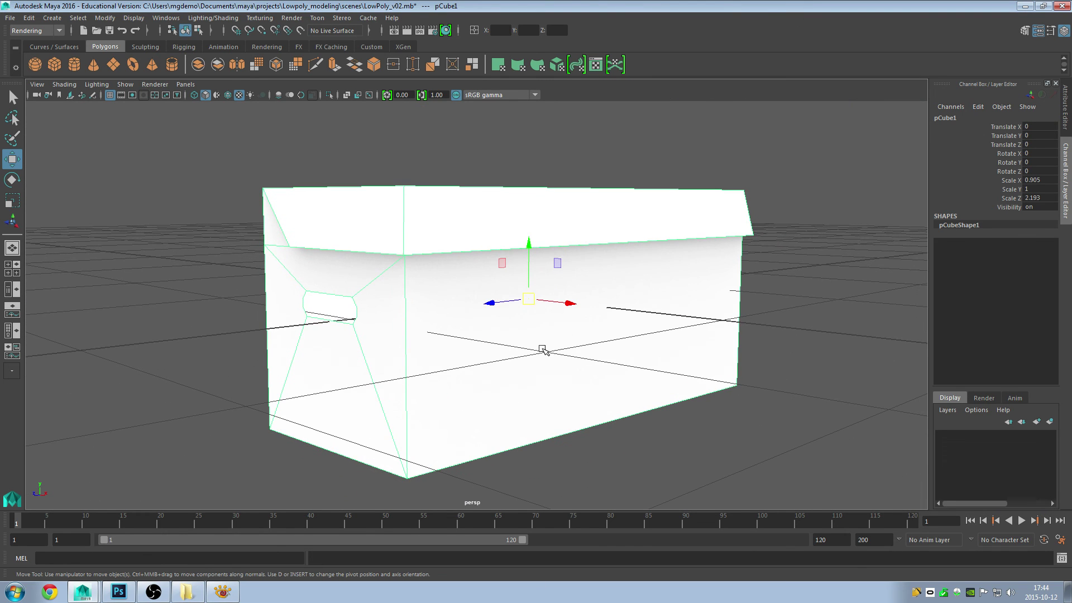
pyautogui.moveTo(542, 349); pyautogui.dragTo(539, 570, button='right')
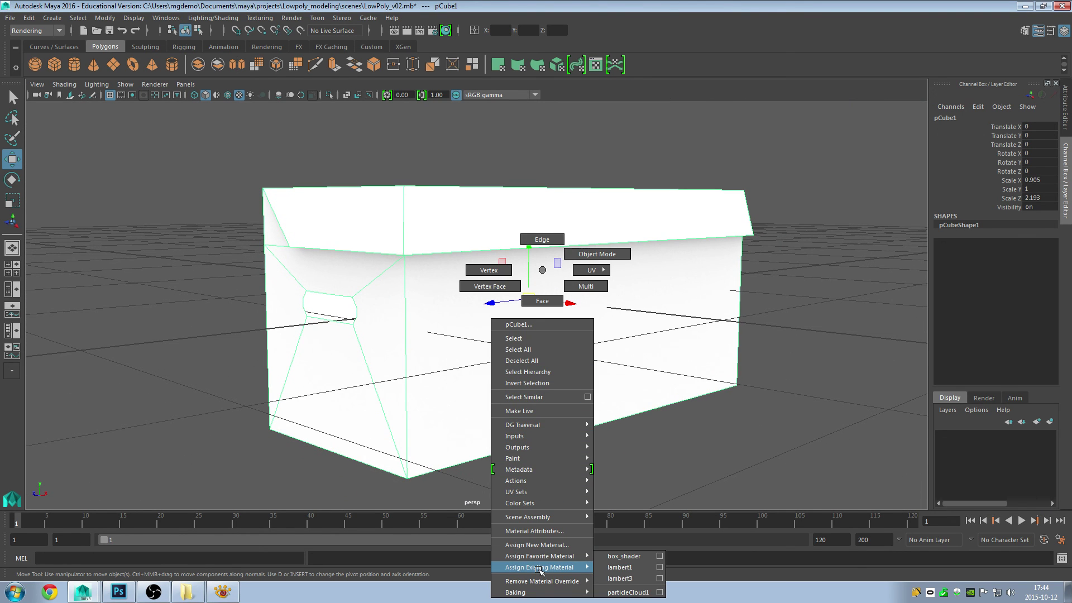
pyautogui.moveTo(539, 570); pyautogui.dragTo(620, 557, button='right')
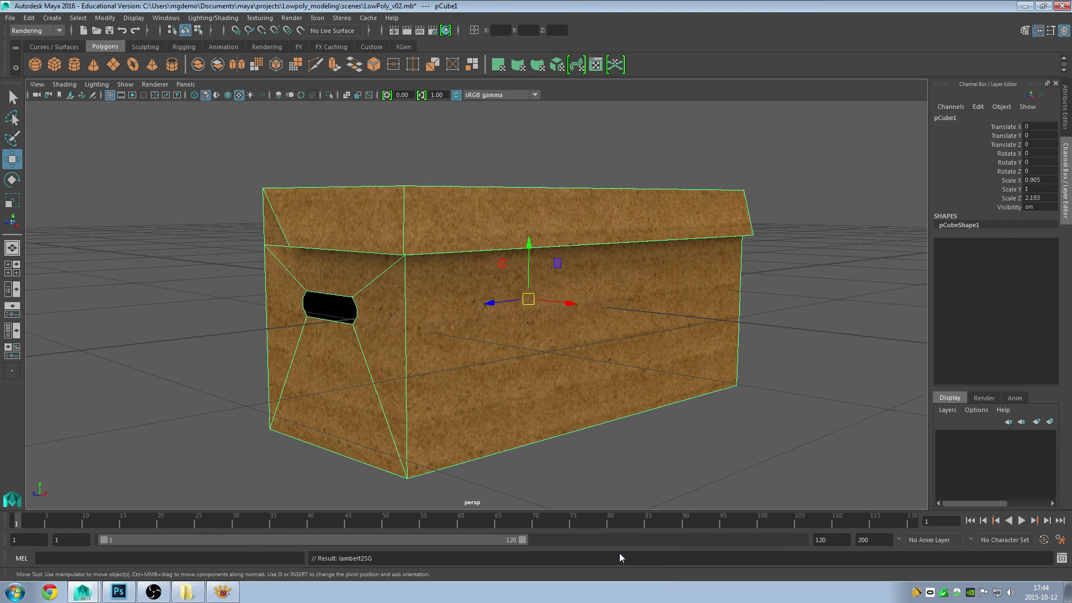
# - Deselect the box, hide the grid and orbit to inspect the textured model
pyautogui.click(802, 382)
pyautogui.moveTo(588, 328)
pyautogui.keyDown('alt'); pyautogui.mouseDown()
pyautogui.moveTo(605, 320)
pyautogui.moveTo(395, 210)
pyautogui.mouseUp(); pyautogui.keyUp('alt')
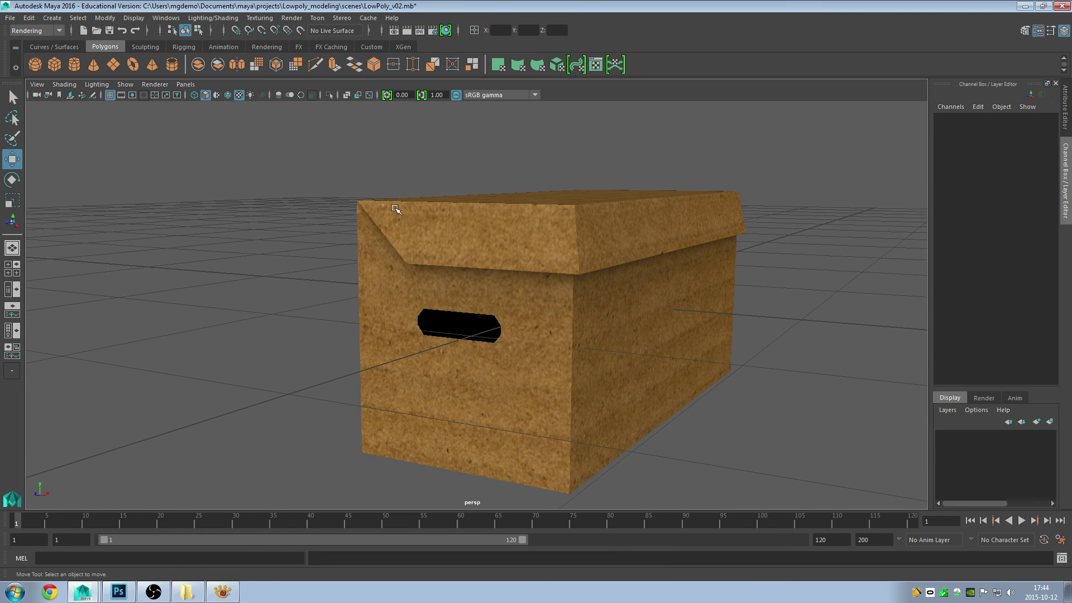
pyautogui.click(110, 94)
pyautogui.moveTo(558, 344)
pyautogui.keyDown('alt'); pyautogui.mouseDown()
pyautogui.moveTo(447, 317)
pyautogui.moveTo(545, 328)
pyautogui.moveTo(541, 347)
pyautogui.moveTo(534, 334)
pyautogui.moveTo(555, 311)
pyautogui.moveTo(527, 319)
pyautogui.moveTo(542, 320)
pyautogui.mouseUp(); pyautogui.keyUp('alt')
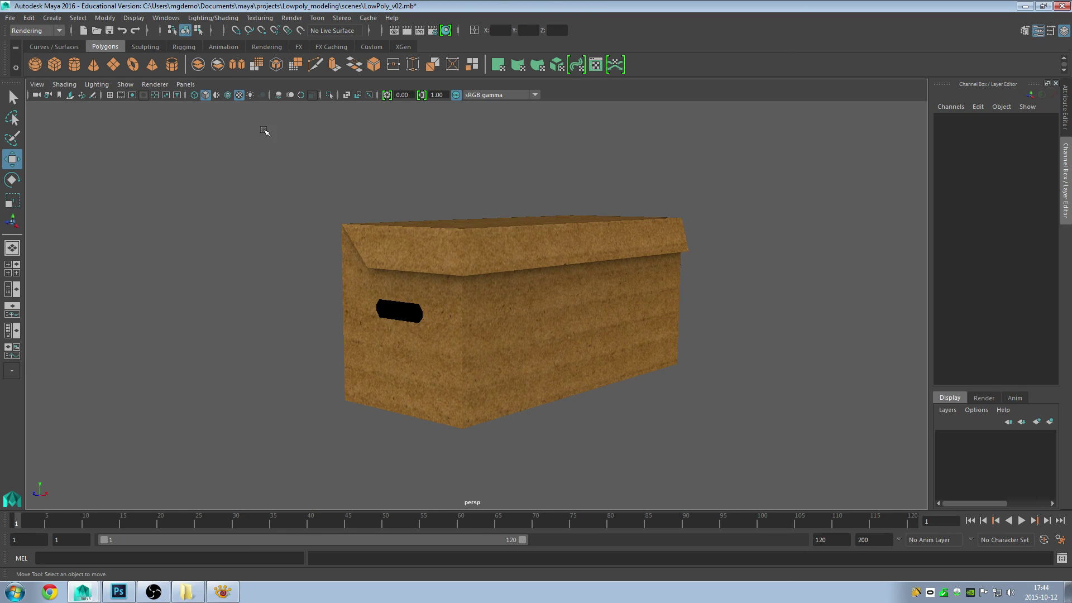